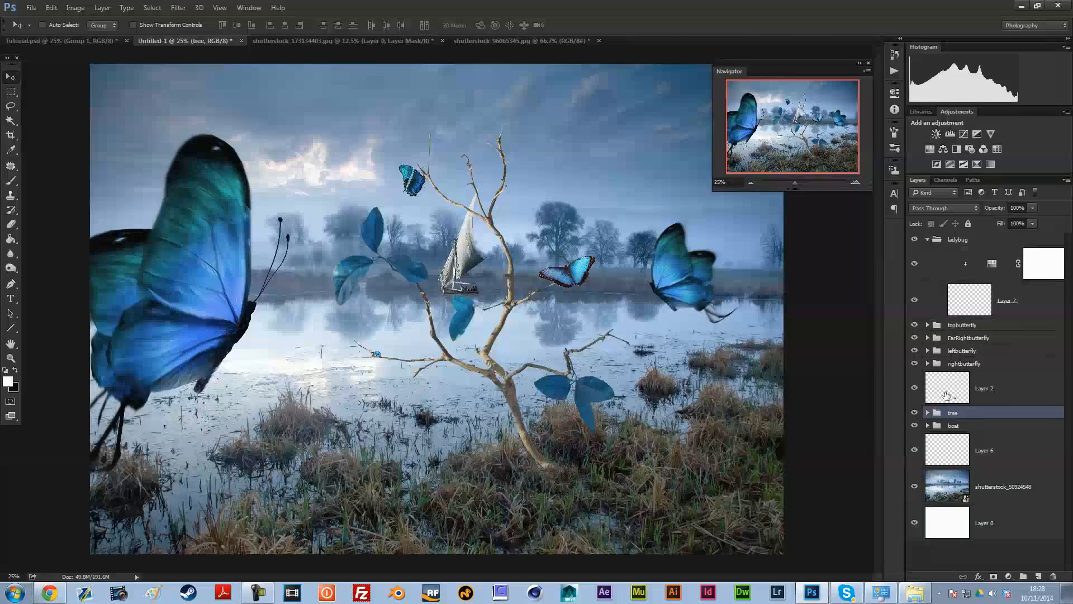
# Step: Start a Tilt-Shift blur on the lake landscape layer shutterstock_50924548
pyautogui.click(927, 425)
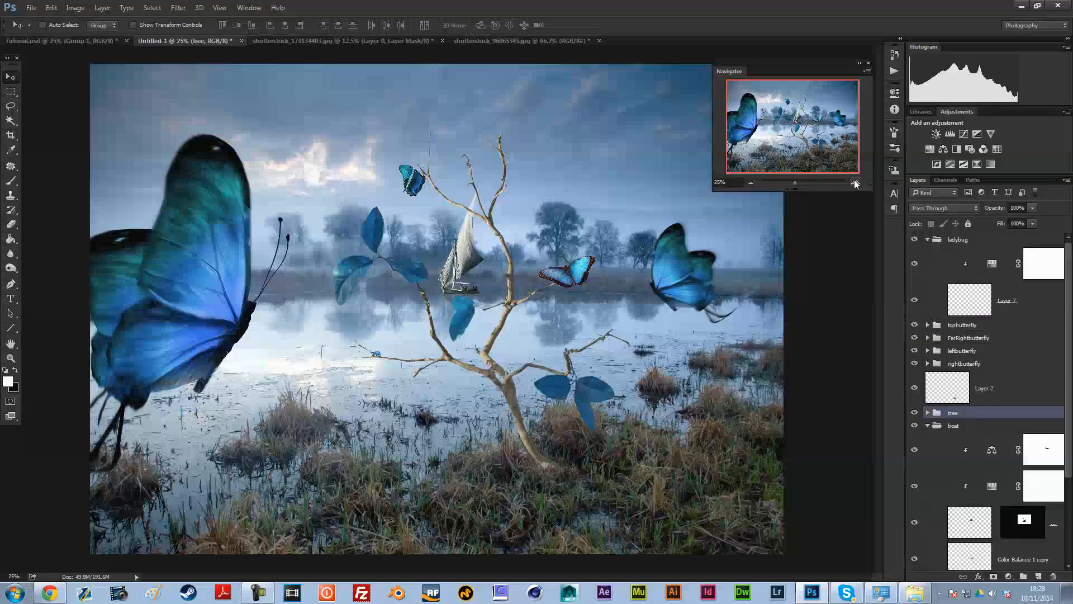
pyautogui.scroll(-5, 1011, 447)
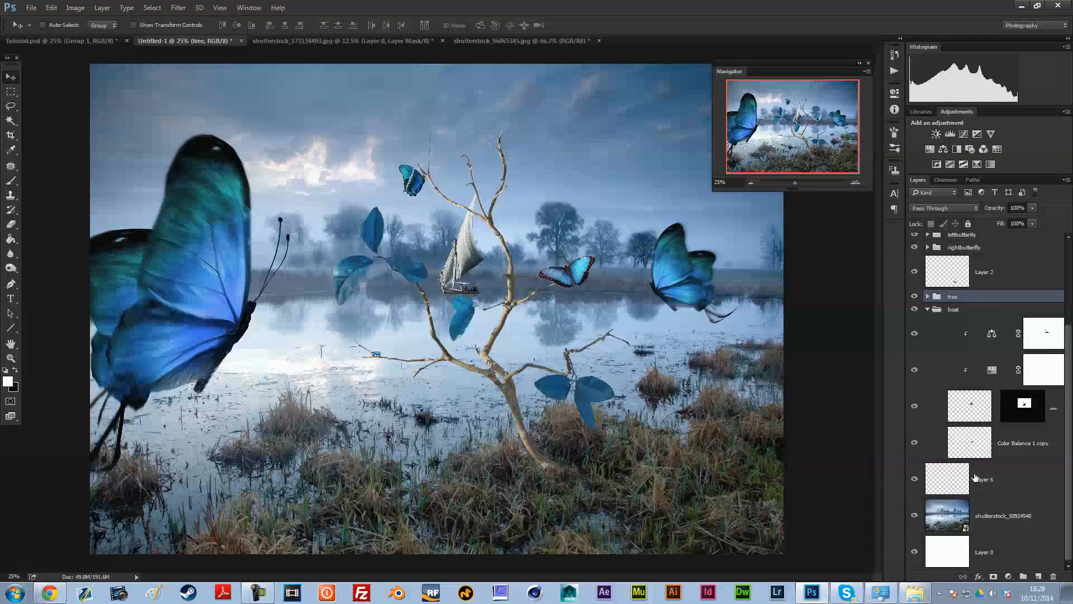
pyautogui.click(1007, 519)
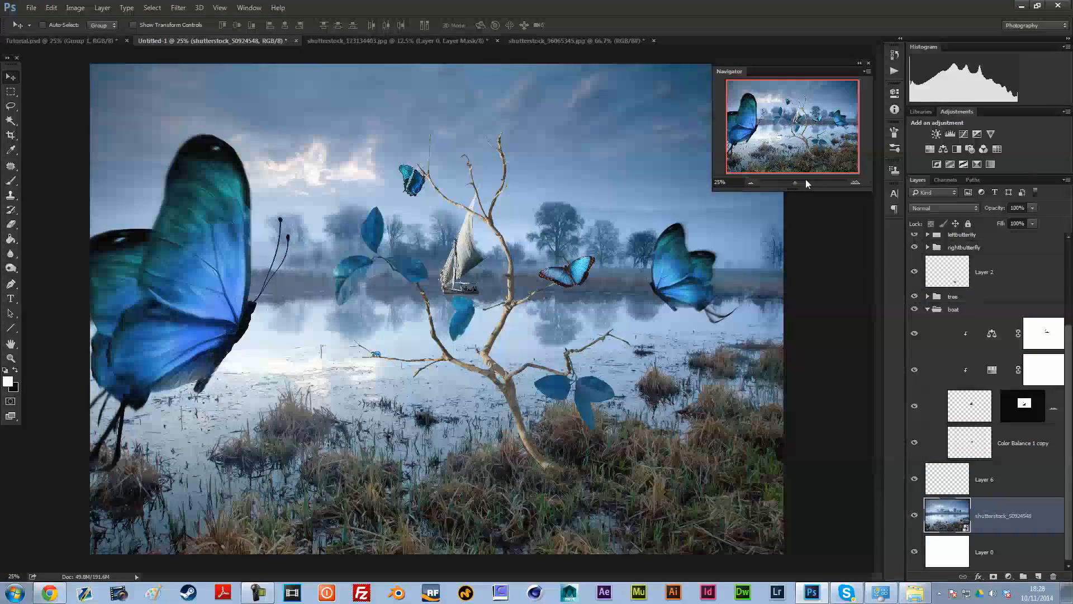
pyautogui.click(749, 180)
pyautogui.click(852, 182)
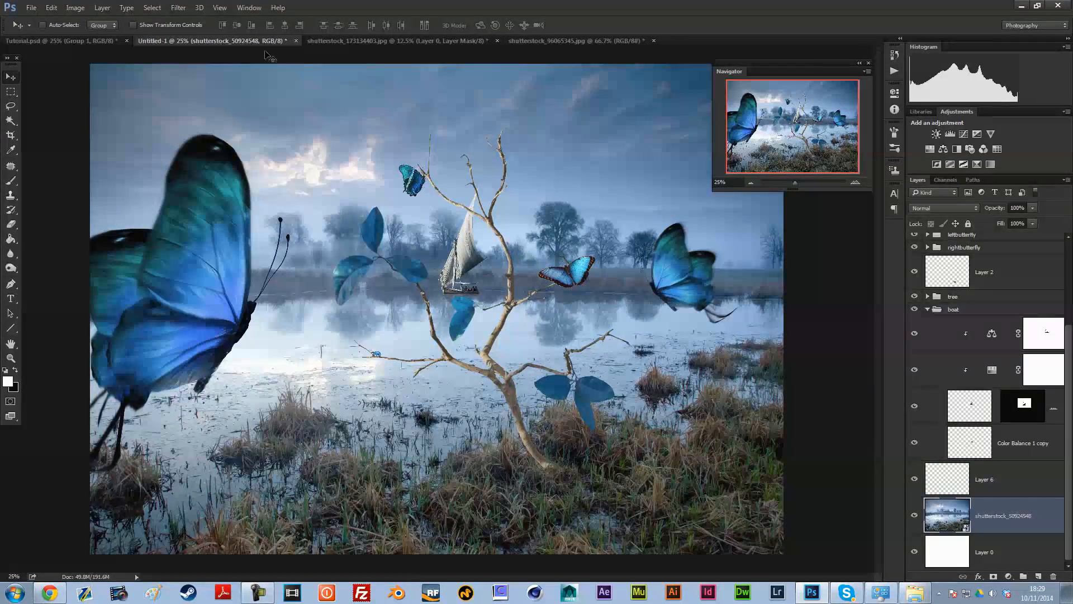
pyautogui.click(179, 8)
pyautogui.moveTo(216, 132)
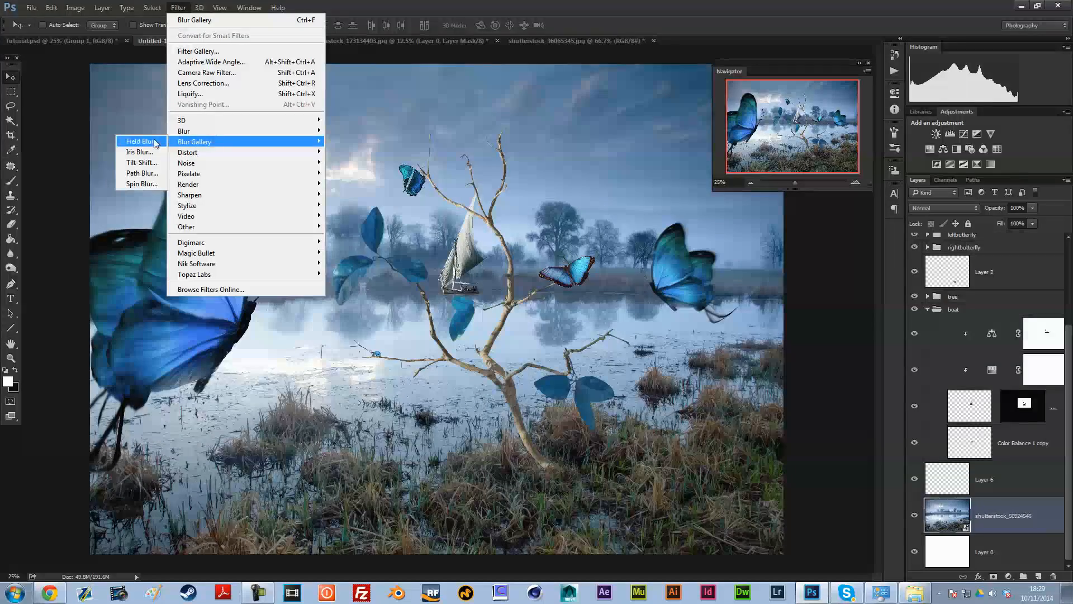
pyautogui.click(149, 163)
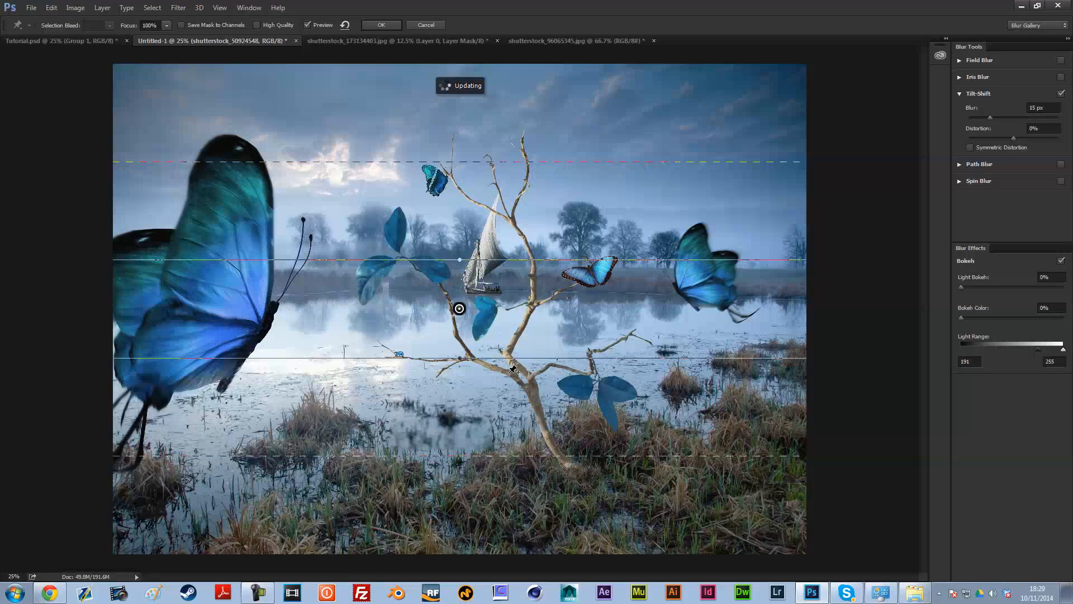
# Step: Keep the foreground sharp by moving the lower tilt-shift lines off the image, tighten the upper transition near the waterline, increase Distortion, and apply
pyautogui.moveTo(508, 359); pyautogui.dragTo(515, 566)
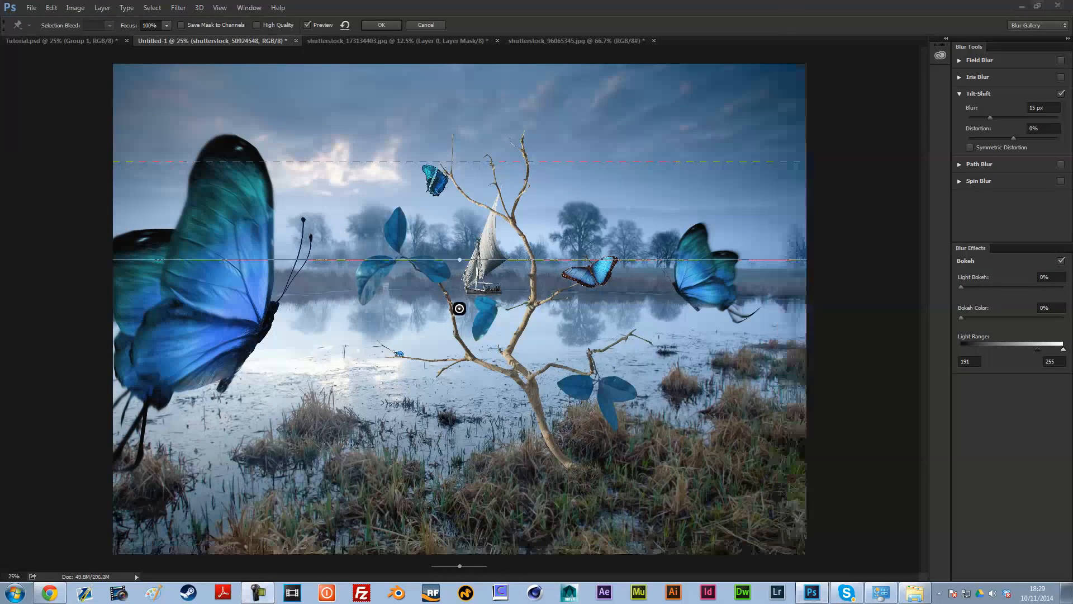
pyautogui.moveTo(472, 259); pyautogui.dragTo(472, 314)
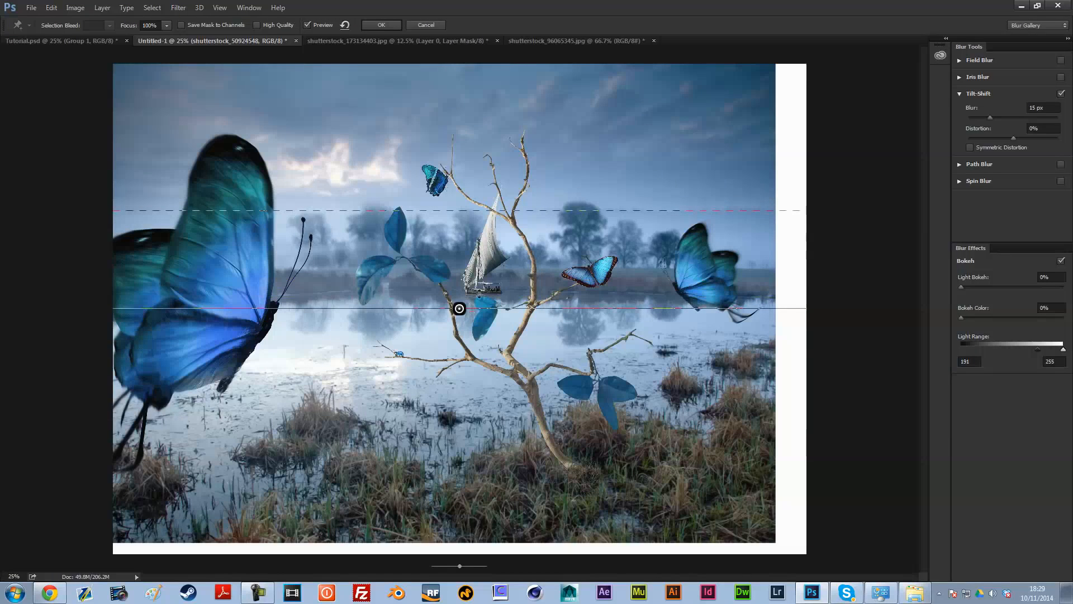
pyautogui.moveTo(500, 212); pyautogui.dragTo(495, 247)
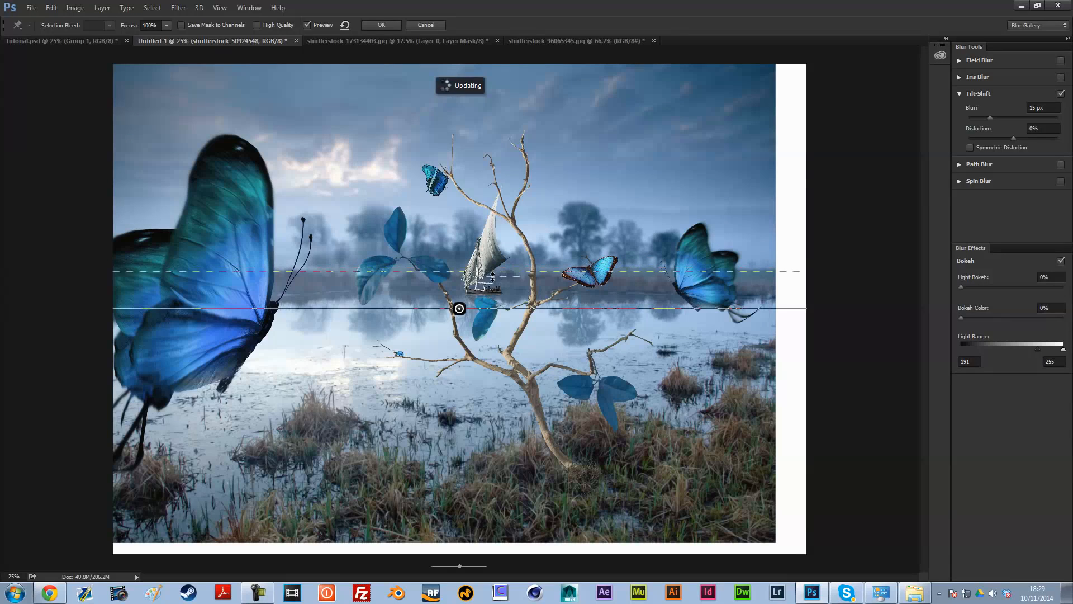
pyautogui.moveTo(494, 277); pyautogui.dragTo(493, 275)
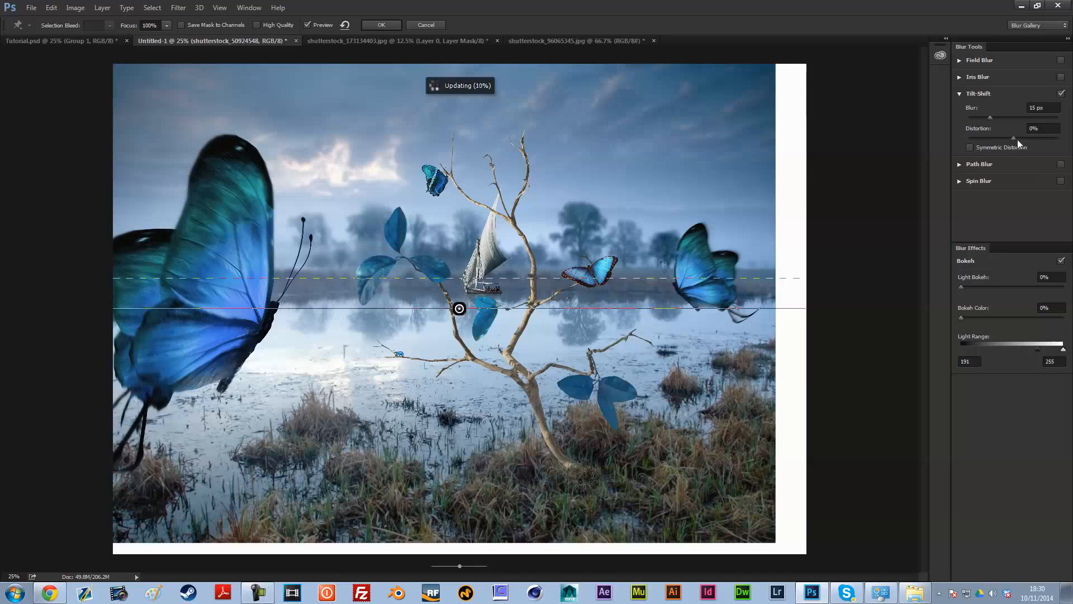
pyautogui.moveTo(1013, 138); pyautogui.dragTo(1062, 144)
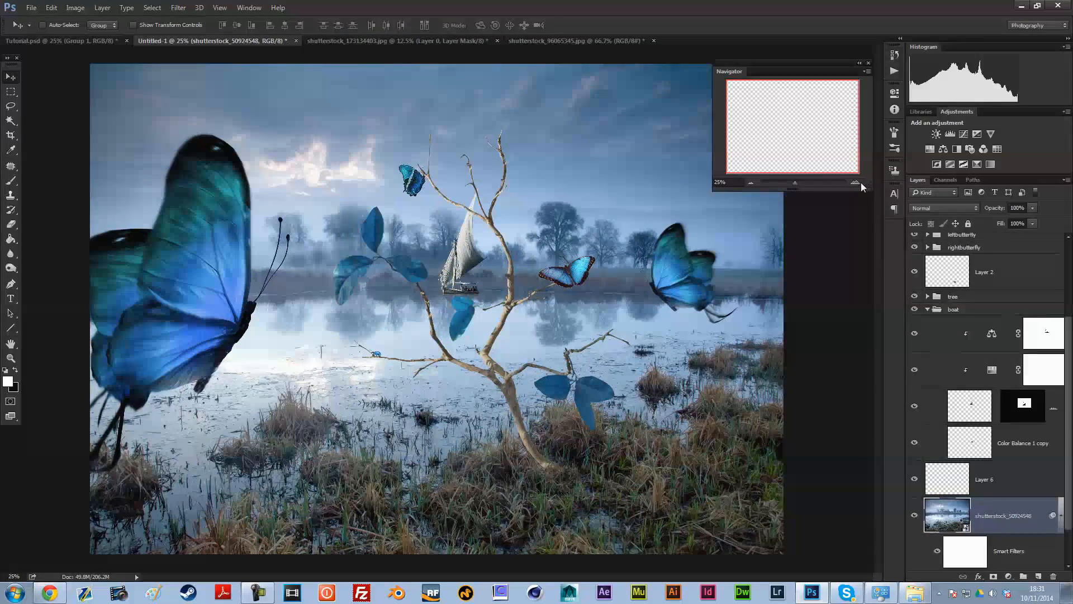
# Step: Examine the background blur up close around the sailboat, the tree and the water reflections
pyautogui.click(856, 182)
pyautogui.click(856, 183)
pyautogui.click(856, 182)
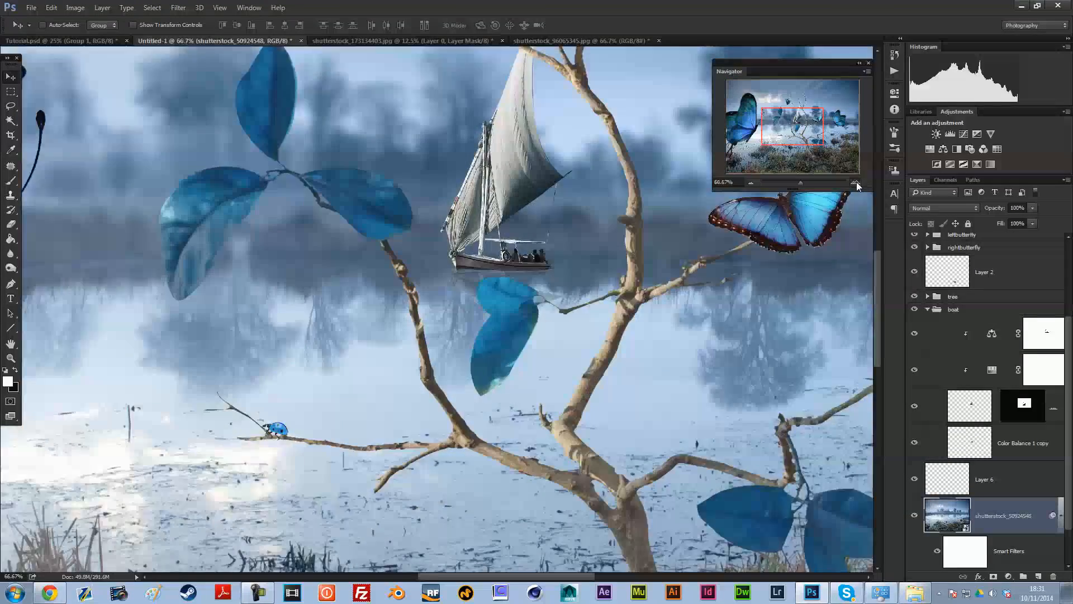
pyautogui.click(856, 182)
pyautogui.moveTo(779, 134); pyautogui.dragTo(783, 128)
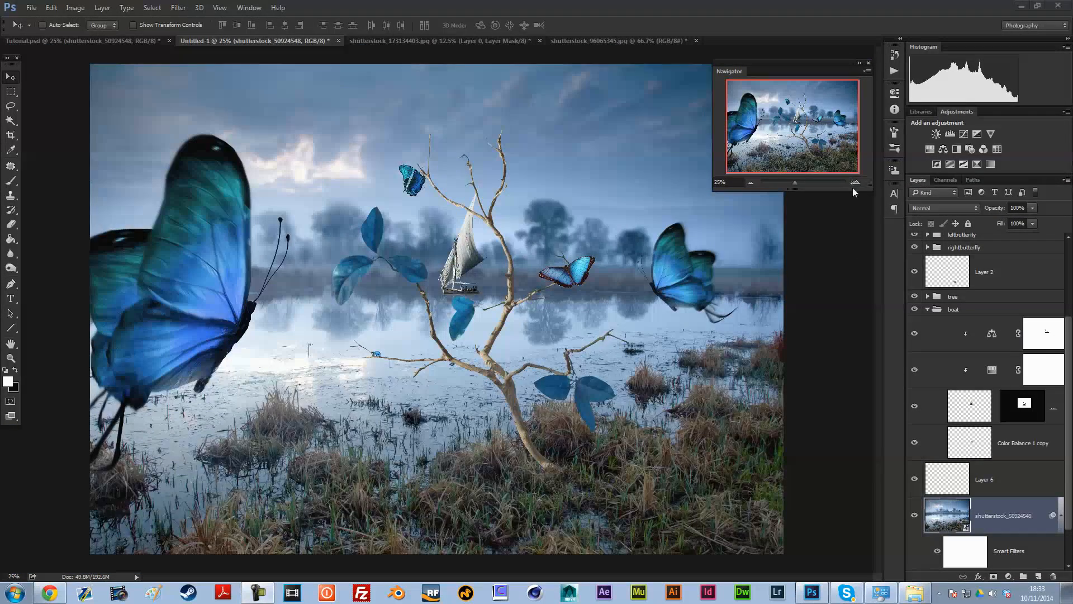
pyautogui.click(855, 181)
pyautogui.click(855, 181)
pyautogui.click(855, 182)
pyautogui.moveTo(802, 141); pyautogui.dragTo(809, 138)
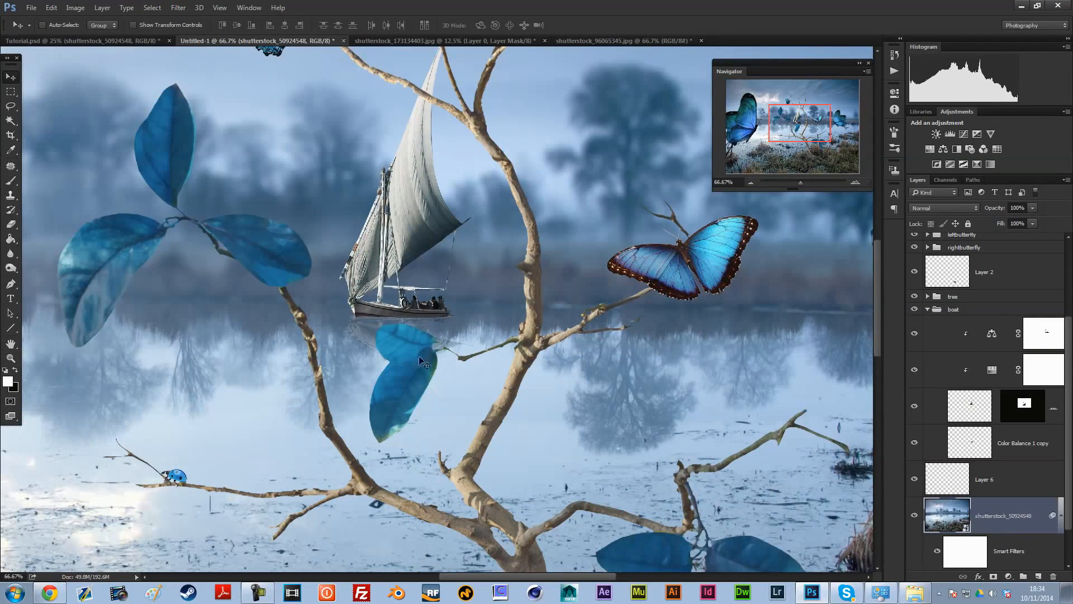
pyautogui.click(855, 182)
pyautogui.click(854, 183)
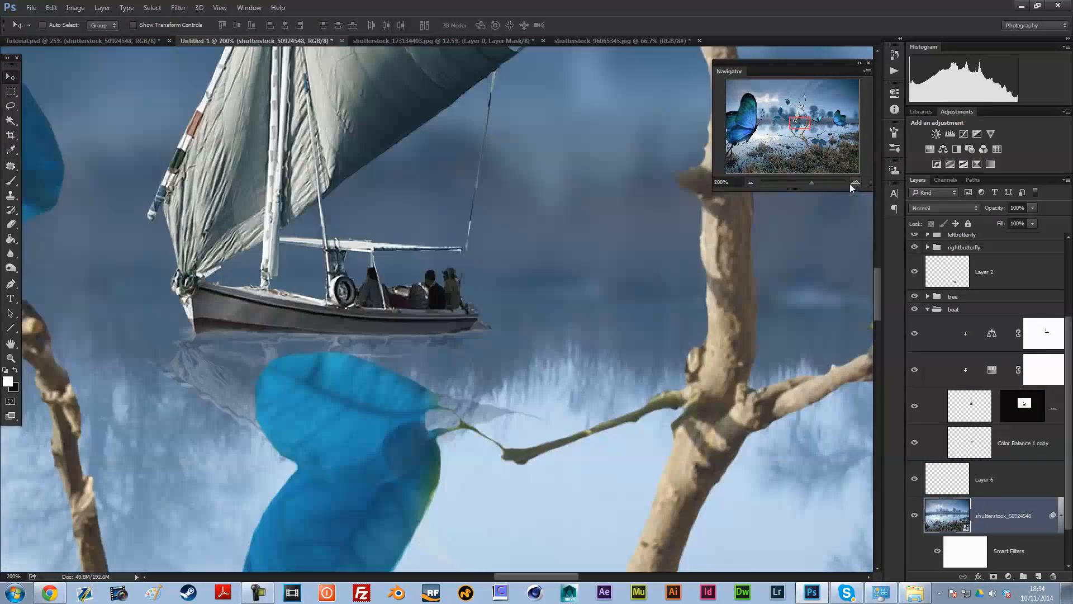
pyautogui.moveTo(794, 124); pyautogui.dragTo(793, 122)
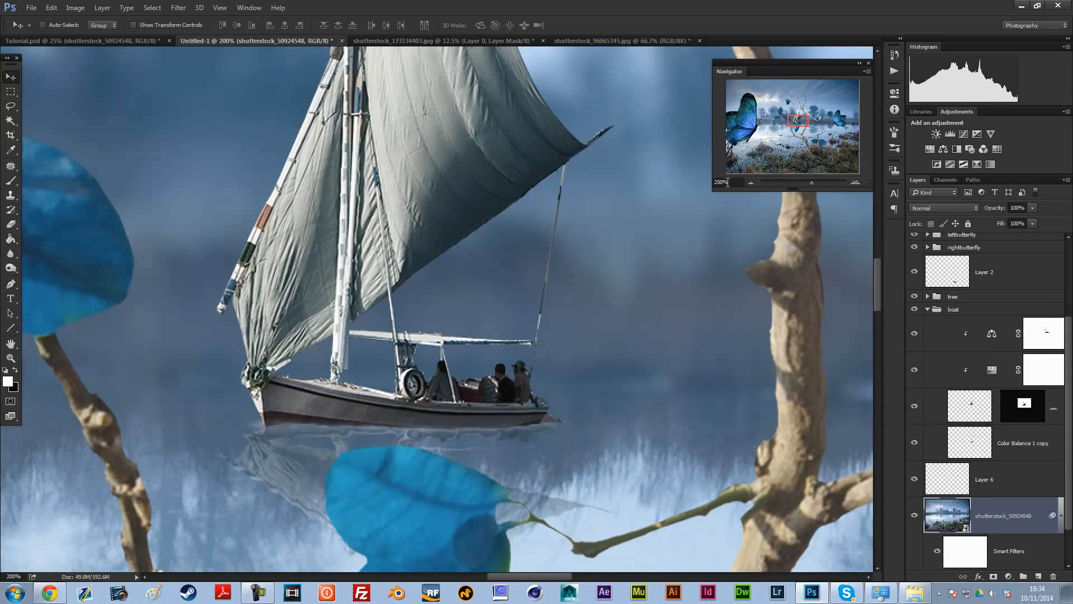
# Step: Convert the sailboat layer, Layer 5 copy, in the boat group to a smart object
pyautogui.click(748, 182)
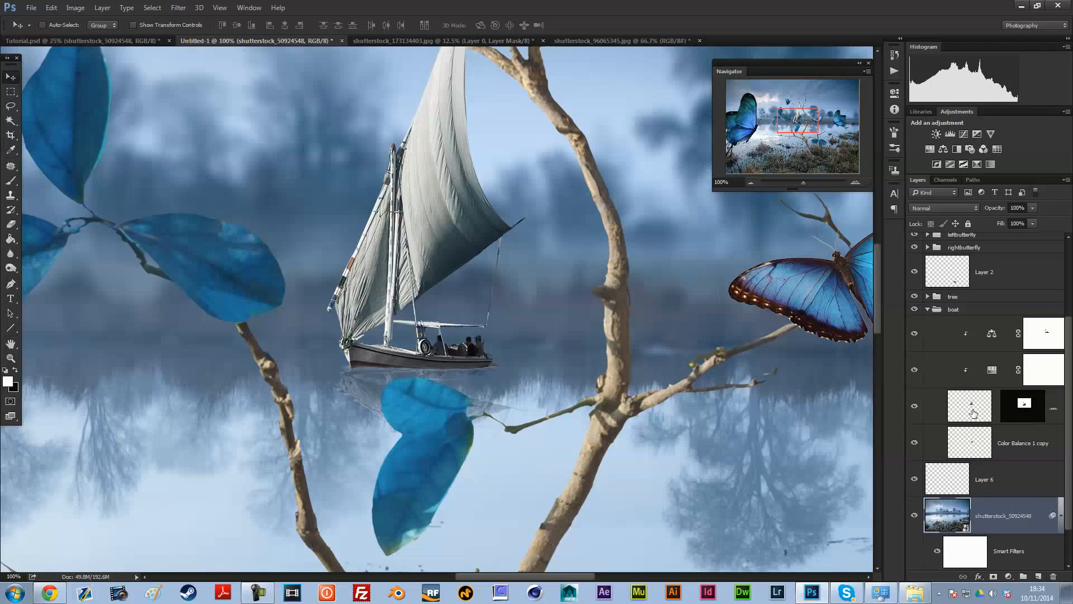
pyautogui.click(1054, 411)
pyautogui.rightClick(1054, 411)
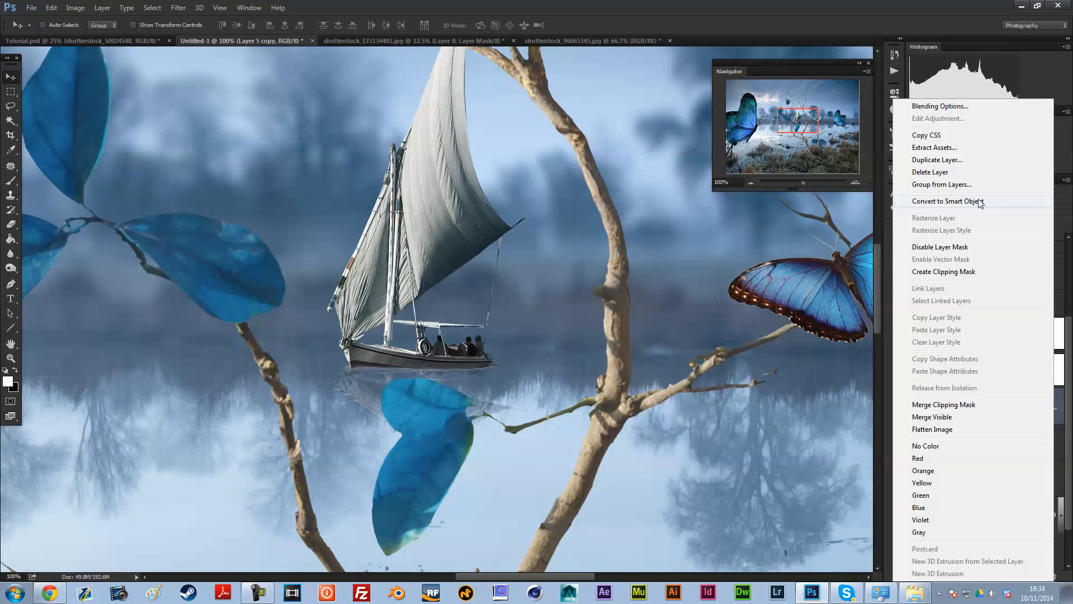
pyautogui.click(995, 220)
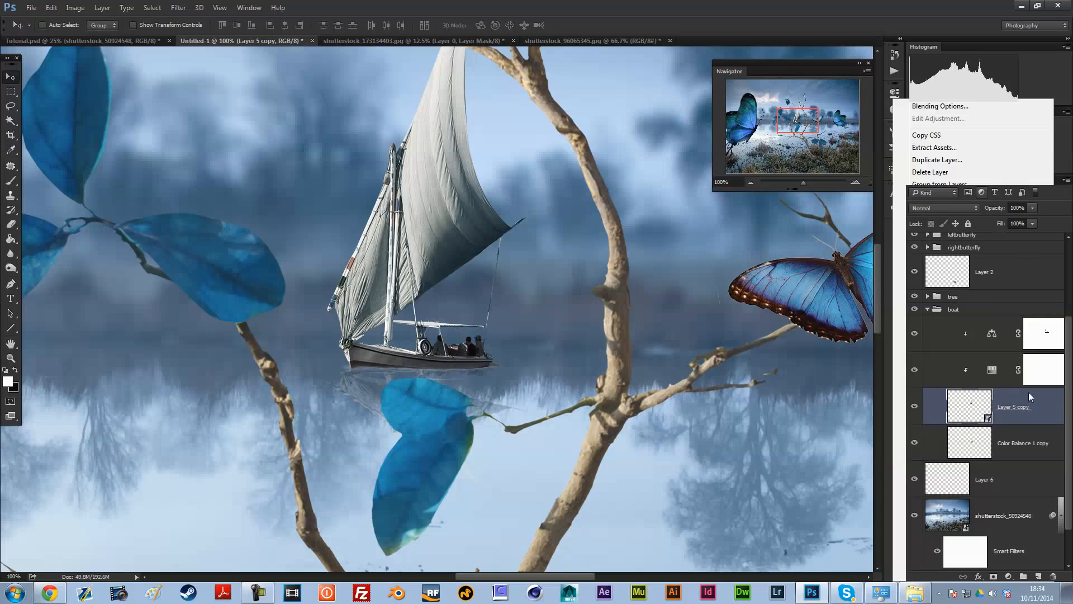
# Step: Apply a Gaussian Blur with a radius of about 2.5 pixels to the sailboat layer
pyautogui.click(178, 7)
pyautogui.moveTo(216, 130)
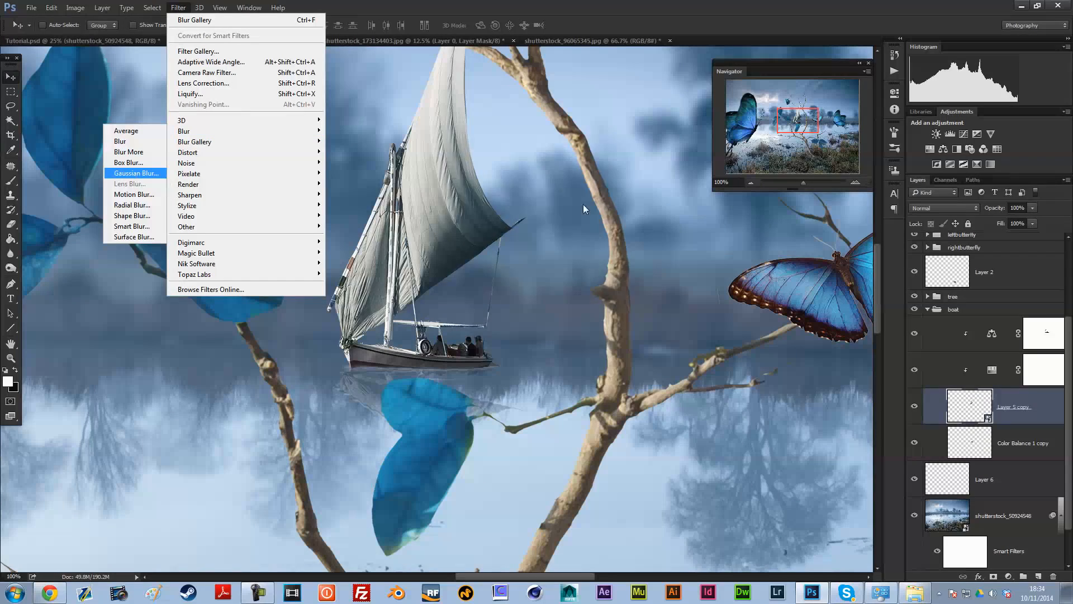
pyautogui.moveTo(499, 133); pyautogui.dragTo(579, 129)
pyautogui.moveTo(558, 304); pyautogui.dragTo(558, 304)
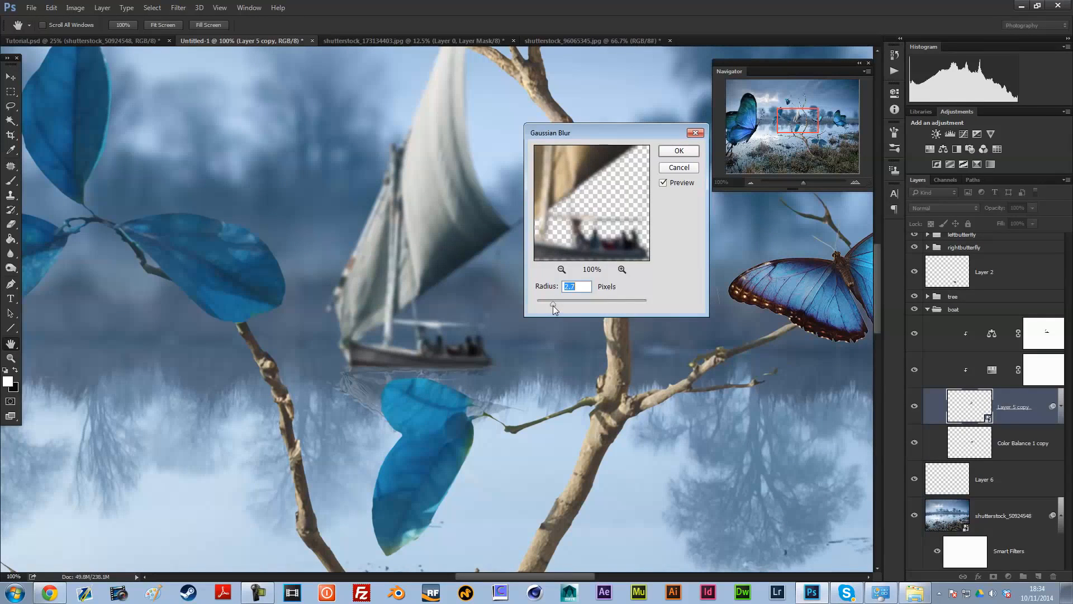
pyautogui.moveTo(551, 305); pyautogui.dragTo(552, 305)
pyautogui.click(678, 151)
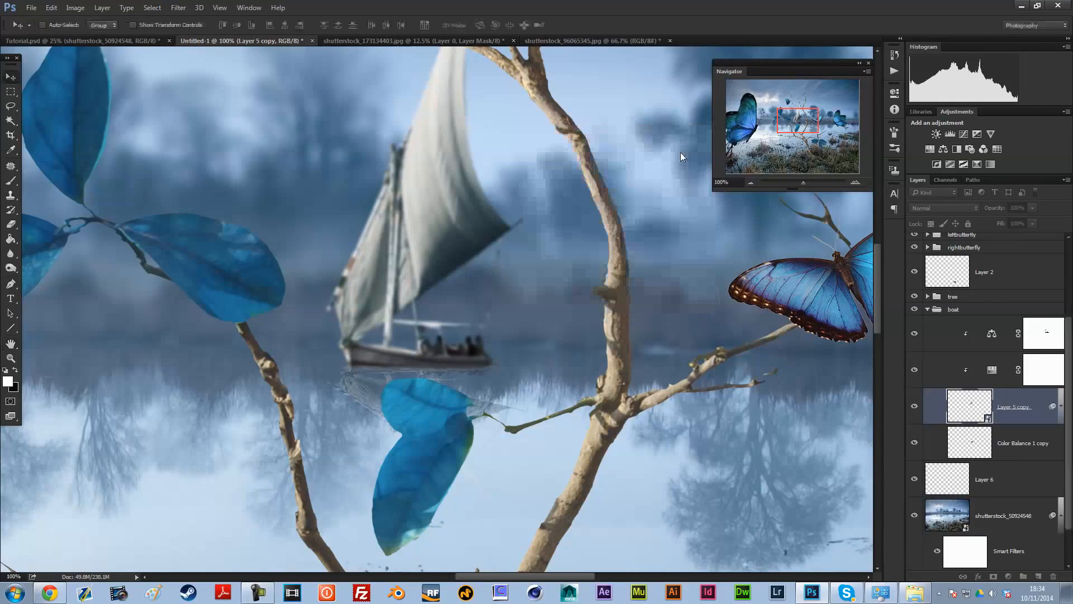
pyautogui.click(750, 182)
pyautogui.click(750, 181)
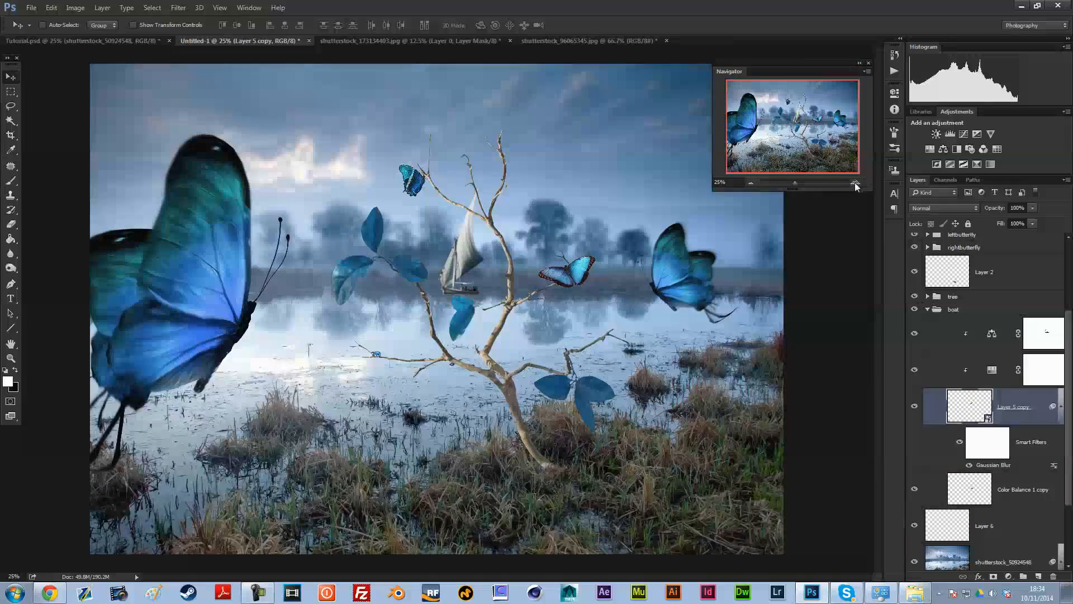
# Step: Convert the boat reflection layer, Color Balance 1 copy, to a smart object
pyautogui.click(855, 183)
pyautogui.click(855, 182)
pyautogui.click(855, 182)
pyautogui.click(855, 182)
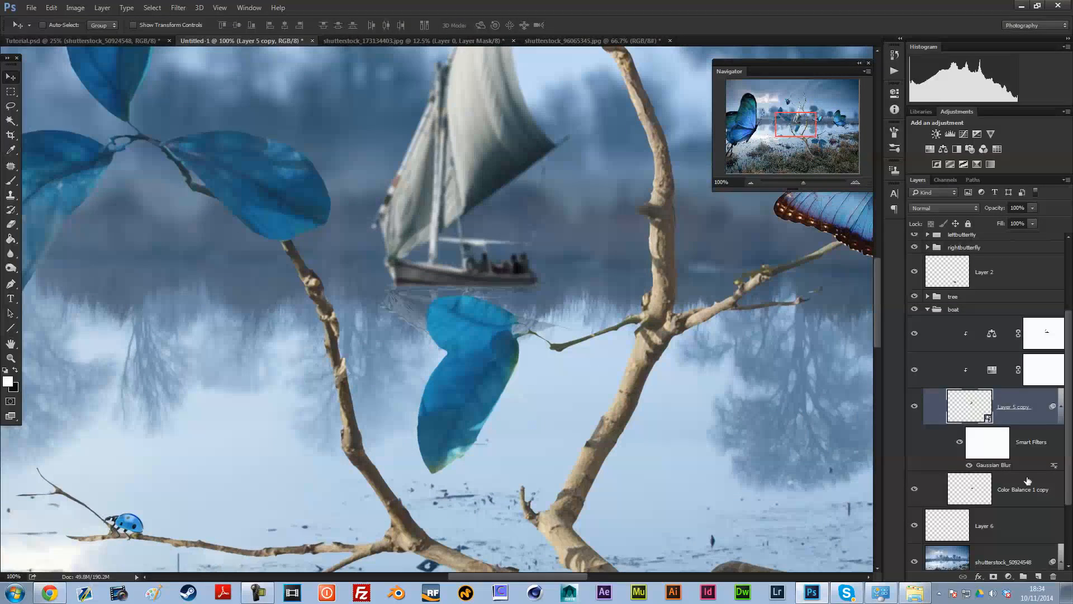
pyautogui.click(1006, 491)
pyautogui.rightClick(1006, 491)
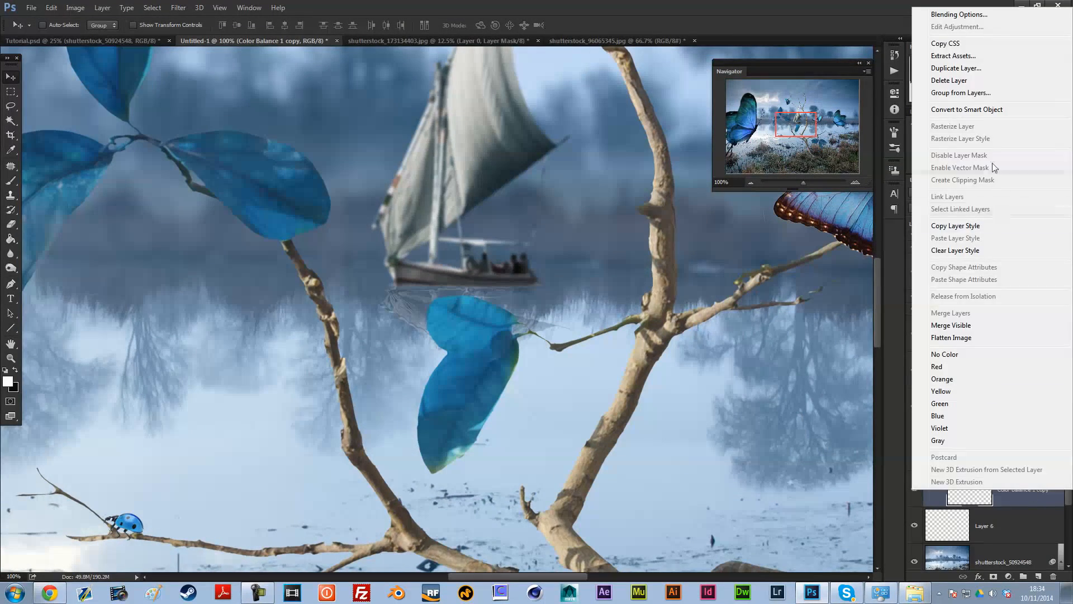
pyautogui.click(404, 303)
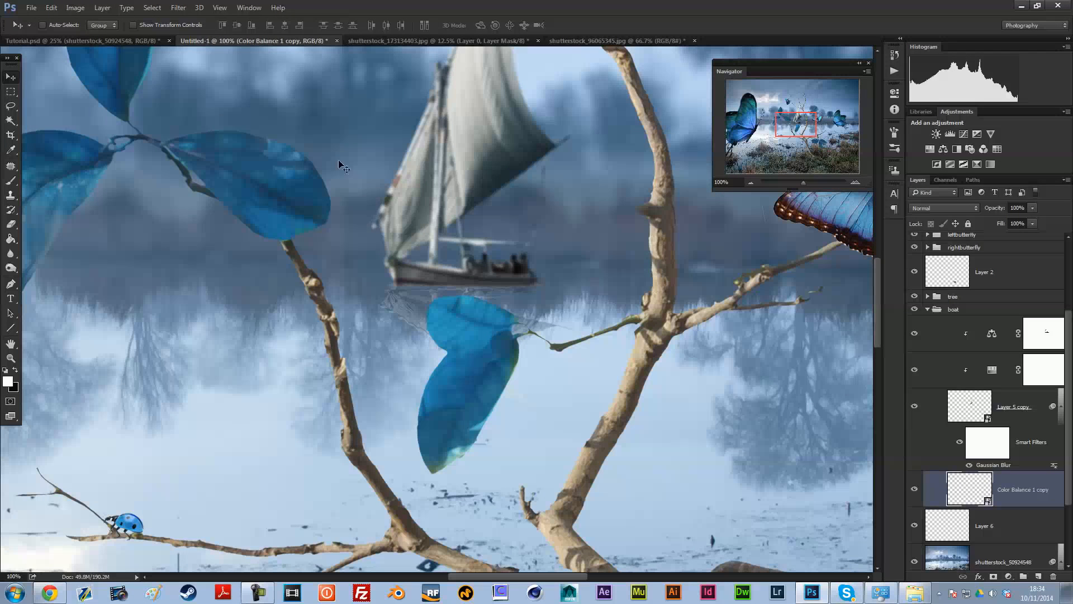
# Step: Apply a 2.5-pixel Gaussian Blur to the boat reflection layer and check how it blends in
pyautogui.click(179, 8)
pyautogui.moveTo(185, 130)
pyautogui.click(134, 173)
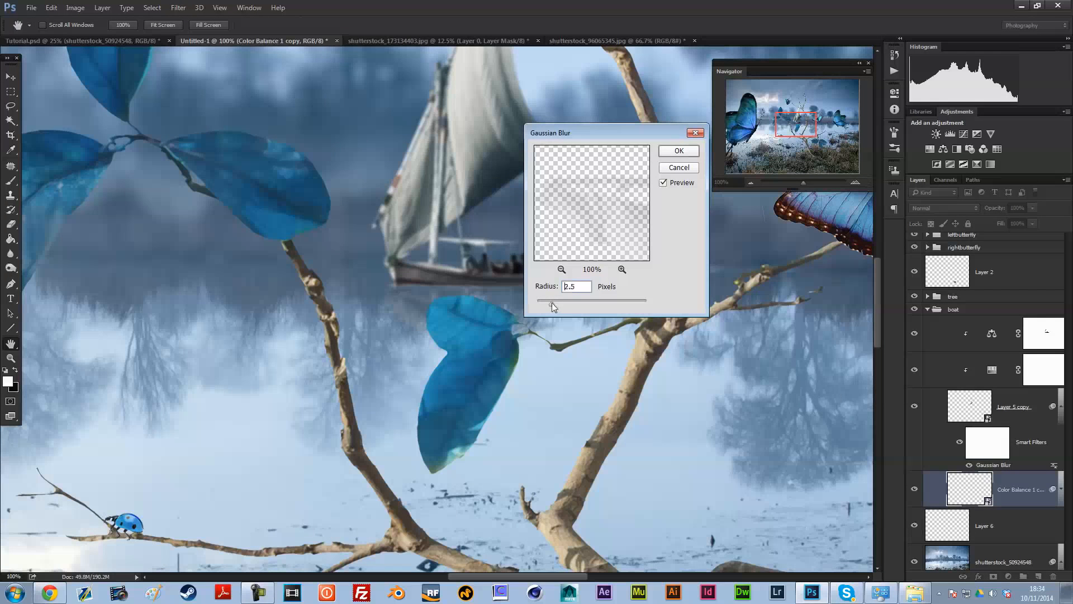
pyautogui.click(683, 153)
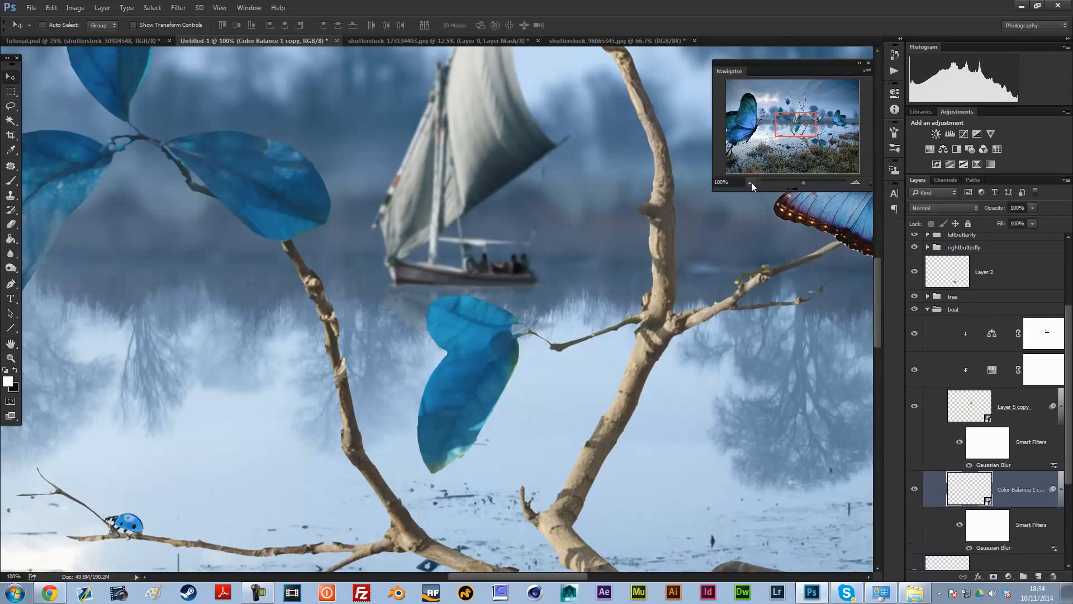
pyautogui.click(751, 182)
pyautogui.click(750, 182)
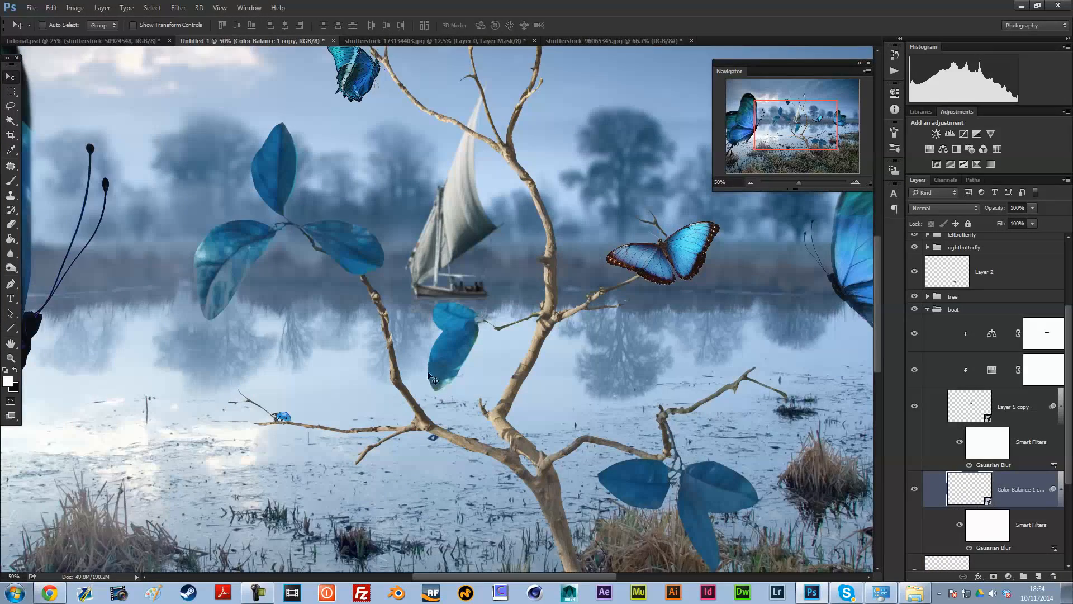
pyautogui.click(856, 181)
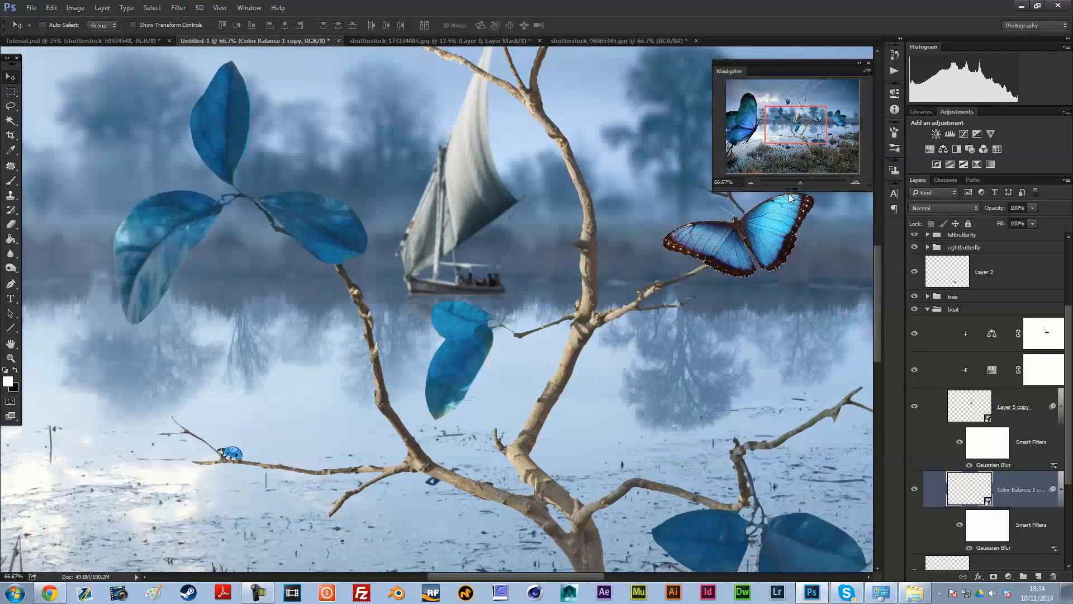
pyautogui.click(750, 182)
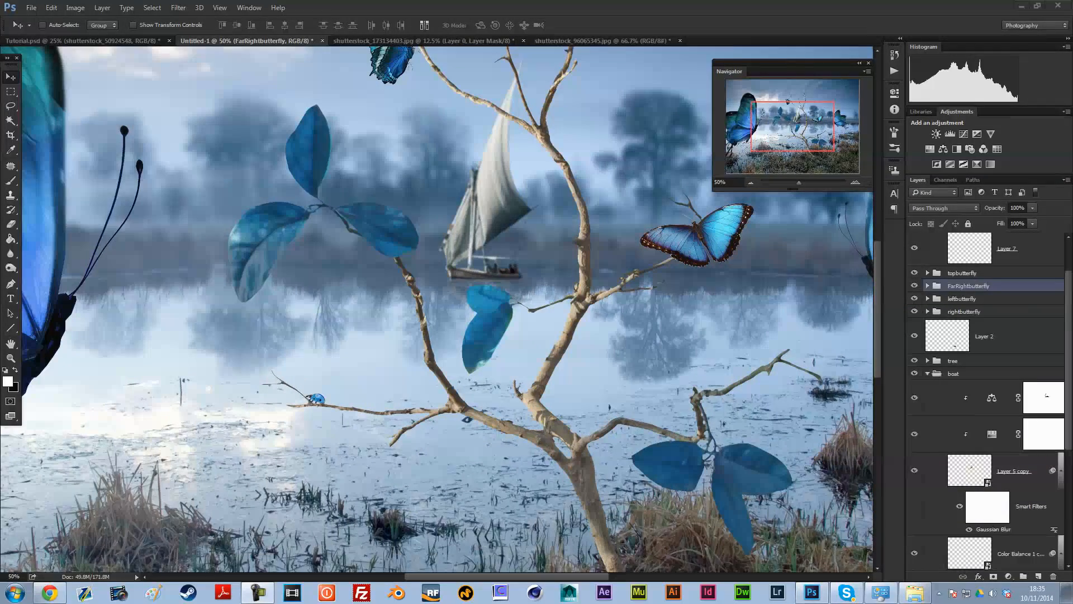
# Step: Open the tree group and get its Hue/Saturation mask ready for painting with the Brush tool around the leaves
pyautogui.click(966, 373)
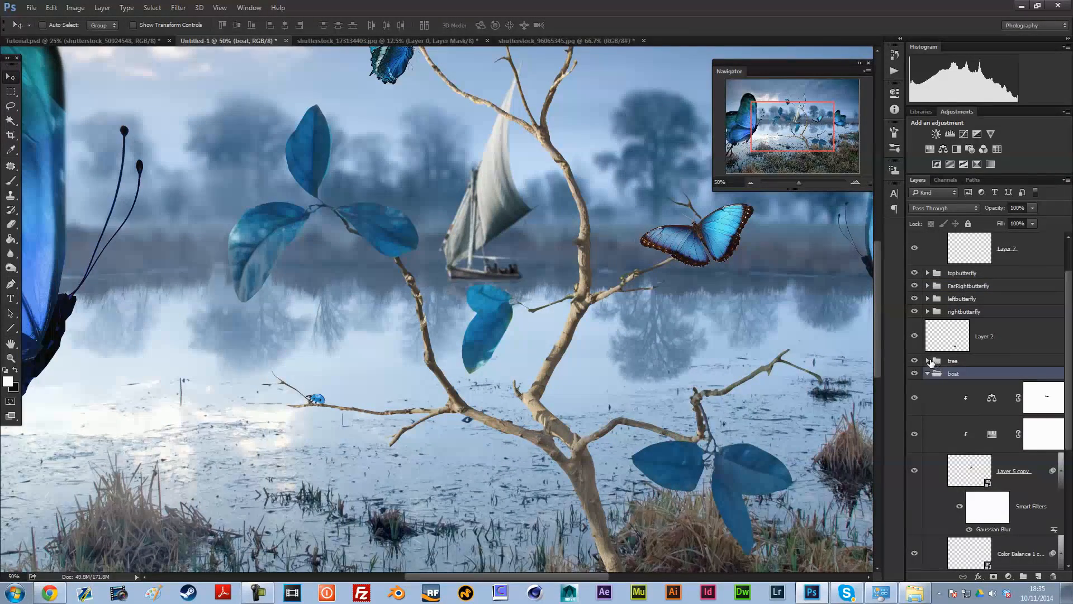
pyautogui.click(927, 361)
pyautogui.click(1043, 391)
pyautogui.click(856, 183)
pyautogui.click(11, 180)
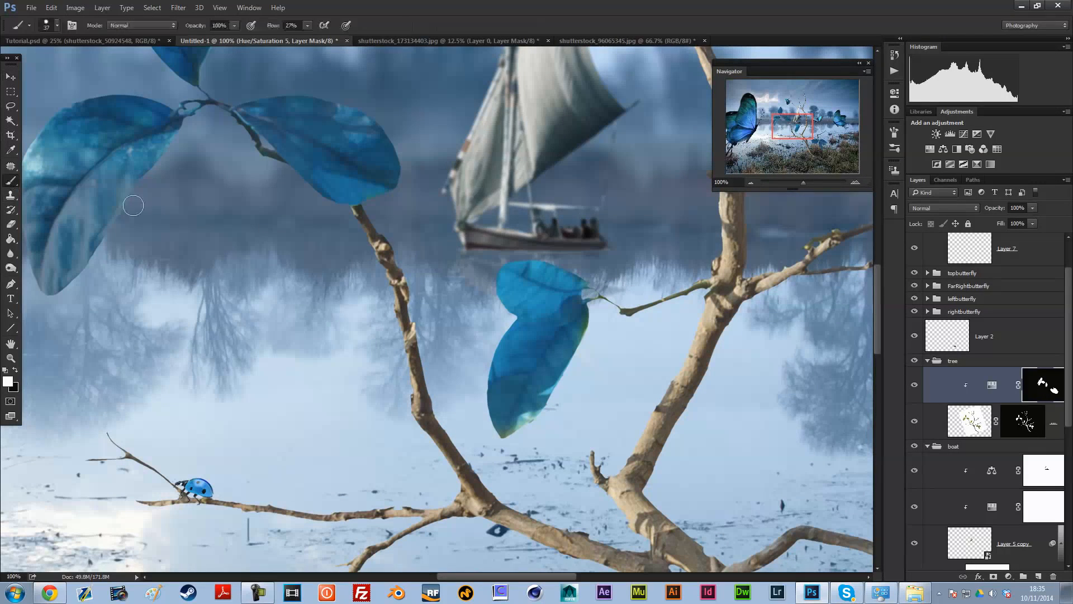
pyautogui.moveTo(792, 122); pyautogui.dragTo(789, 115)
pyautogui.press('x')
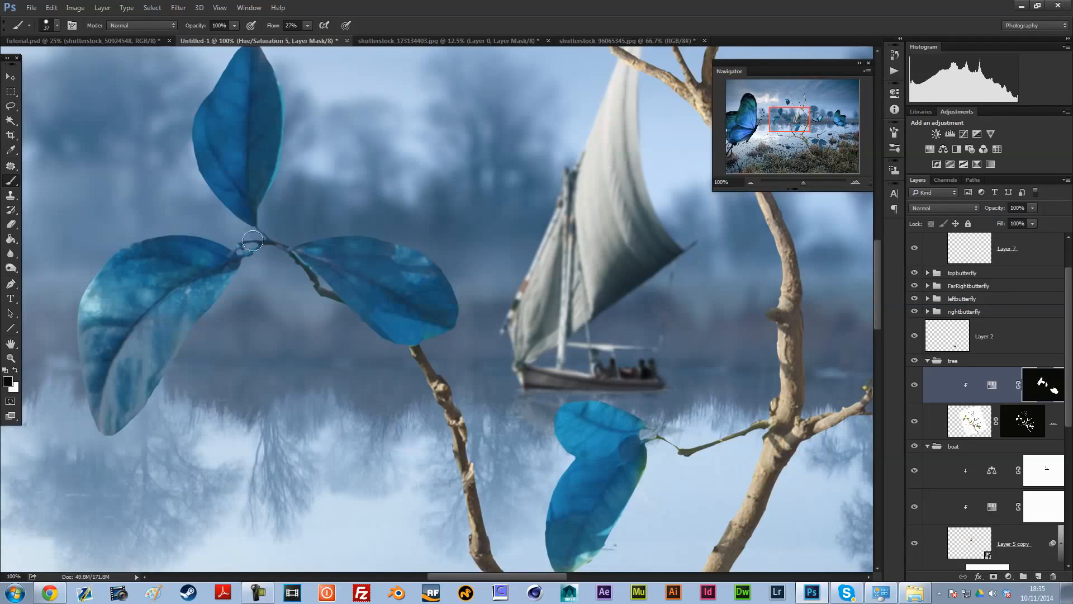
# Step: Paint white on the Hue/Saturation mask over the joint of the three leaves and along the edges of the leaf below the boat
pyautogui.press('x')
pyautogui.moveTo(239, 248); pyautogui.dragTo(253, 248)
pyautogui.scroll(-1, 659, 420)
pyautogui.moveTo(633, 426)
pyautogui.mouseDown()
pyautogui.moveTo(562, 532)
pyautogui.moveTo(591, 509)
pyautogui.moveTo(589, 525)
pyautogui.mouseUp()
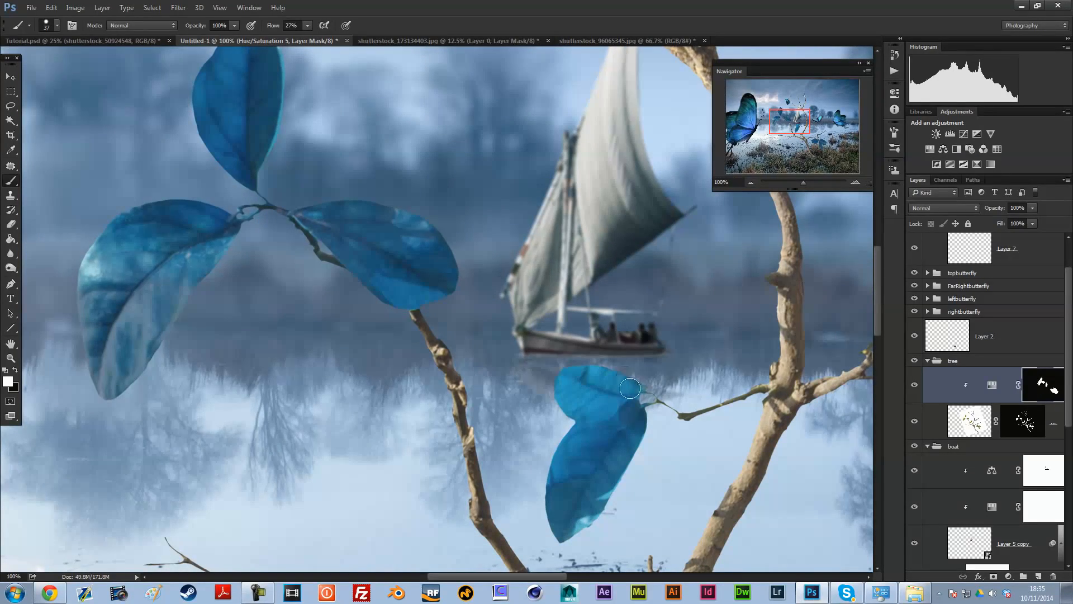
# Step: Set the brush size to 15 px and touch up the Hue/Saturation mask where the leaf below the boat meets its stem
pyautogui.moveTo(669, 398)
pyautogui.mouseDown()
pyautogui.moveTo(693, 411)
pyautogui.moveTo(756, 388)
pyautogui.mouseUp()
pyautogui.rightClick(789, 369)
pyautogui.moveTo(790, 291); pyautogui.dragTo(783, 292)
pyautogui.click(684, 394)
pyautogui.moveTo(789, 127); pyautogui.dragTo(804, 128)
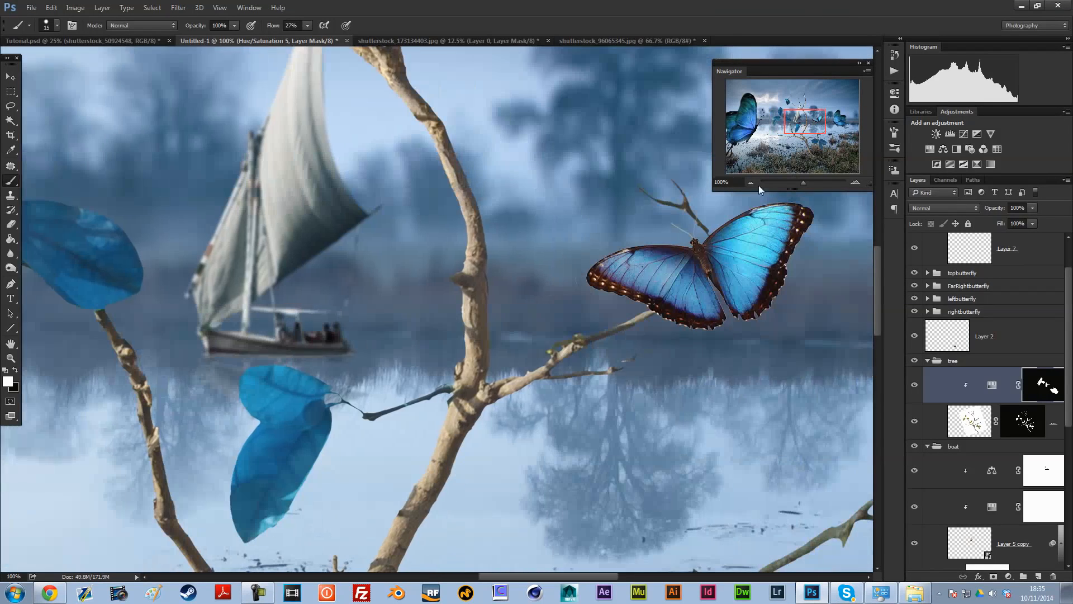
pyautogui.click(791, 104)
pyautogui.moveTo(792, 104); pyautogui.dragTo(807, 128)
pyautogui.moveTo(810, 137); pyautogui.dragTo(808, 141)
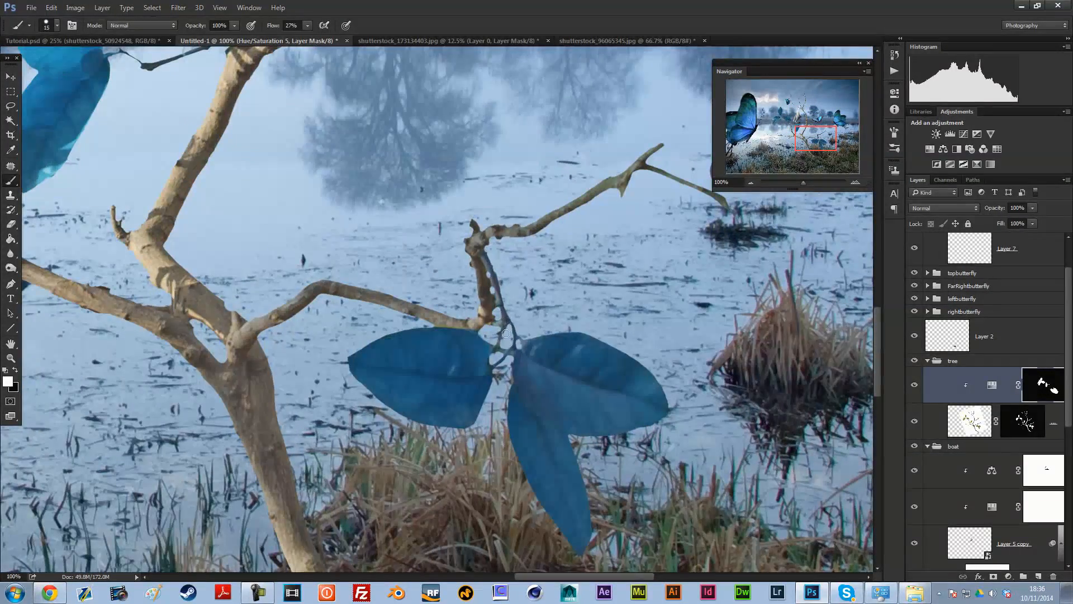
# Step: Target the tree layer's mask and paint white along the upper branches with a 7 px brush, raising the flow
pyautogui.moveTo(808, 141); pyautogui.dragTo(805, 106)
pyautogui.press('v')
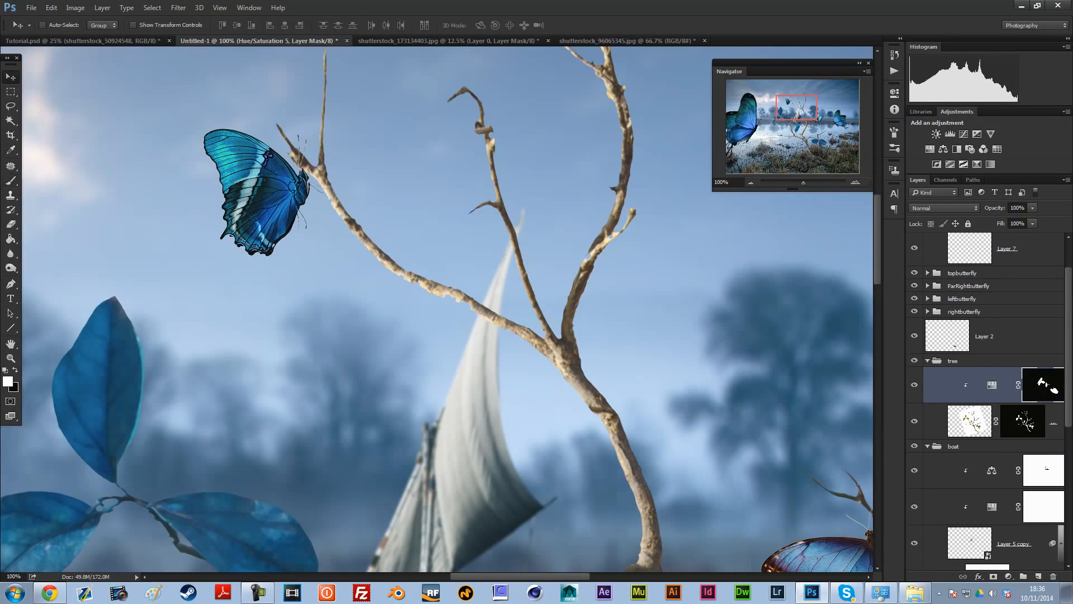
pyautogui.click(1021, 424)
pyautogui.press('b')
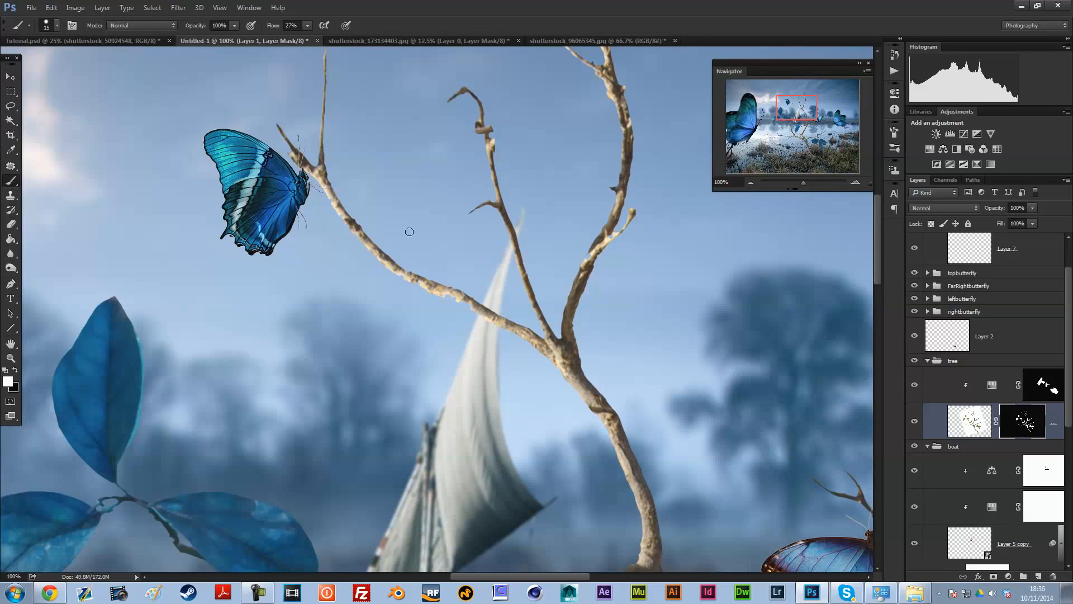
pyautogui.rightClick(390, 176)
pyautogui.moveTo(454, 204); pyautogui.dragTo(450, 204)
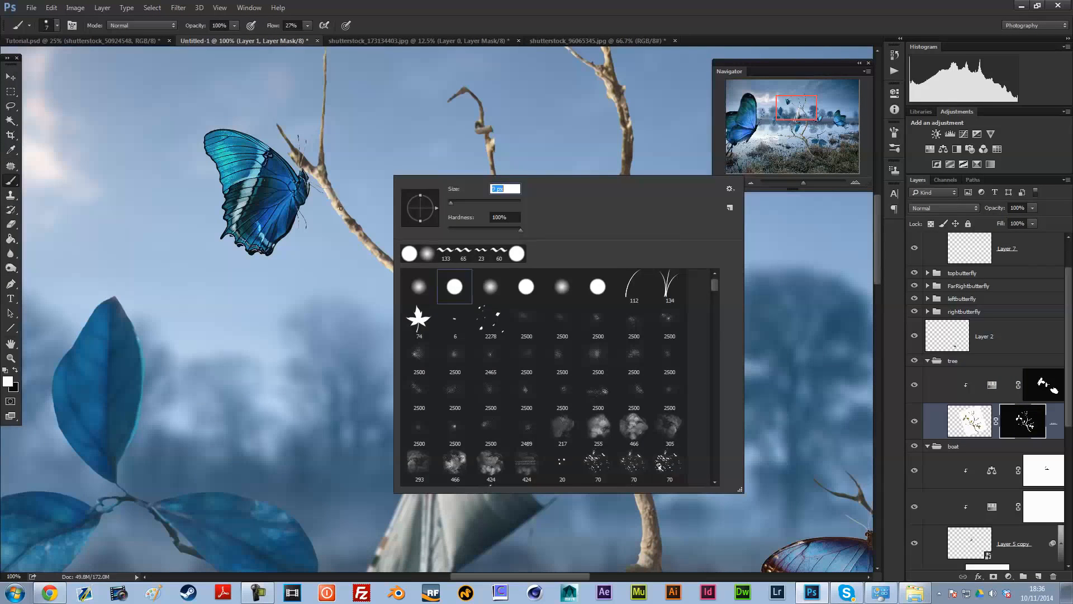
pyautogui.press('Return')
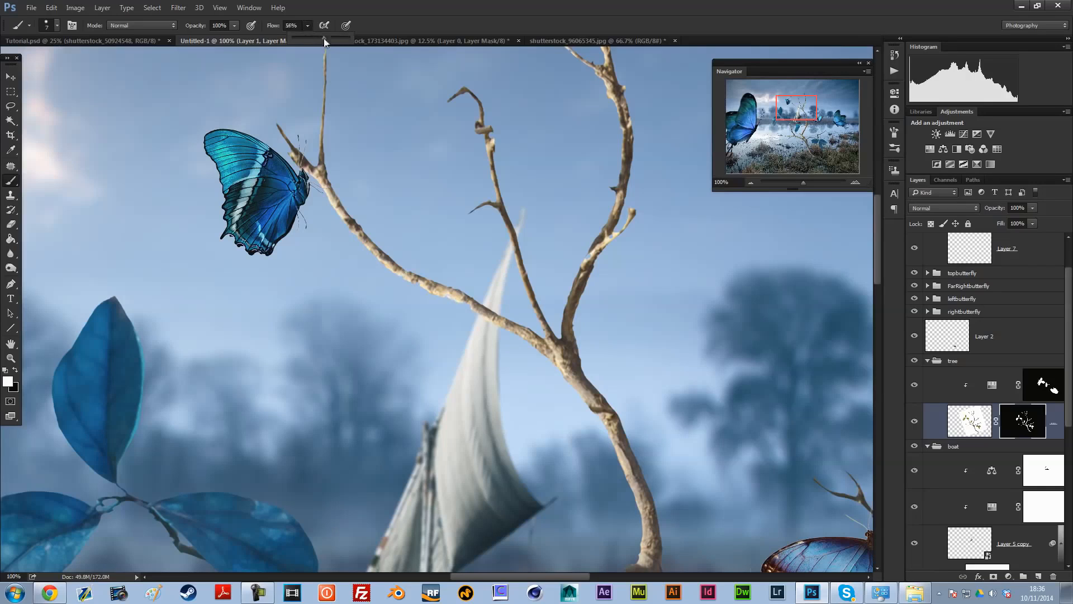
pyautogui.click(424, 284)
# Step: Paint black on the tree layer's mask around the lower branch forks and leaf stems, using a fine brush of about 3 px
pyautogui.click(806, 104)
pyautogui.moveTo(807, 104); pyautogui.dragTo(797, 139)
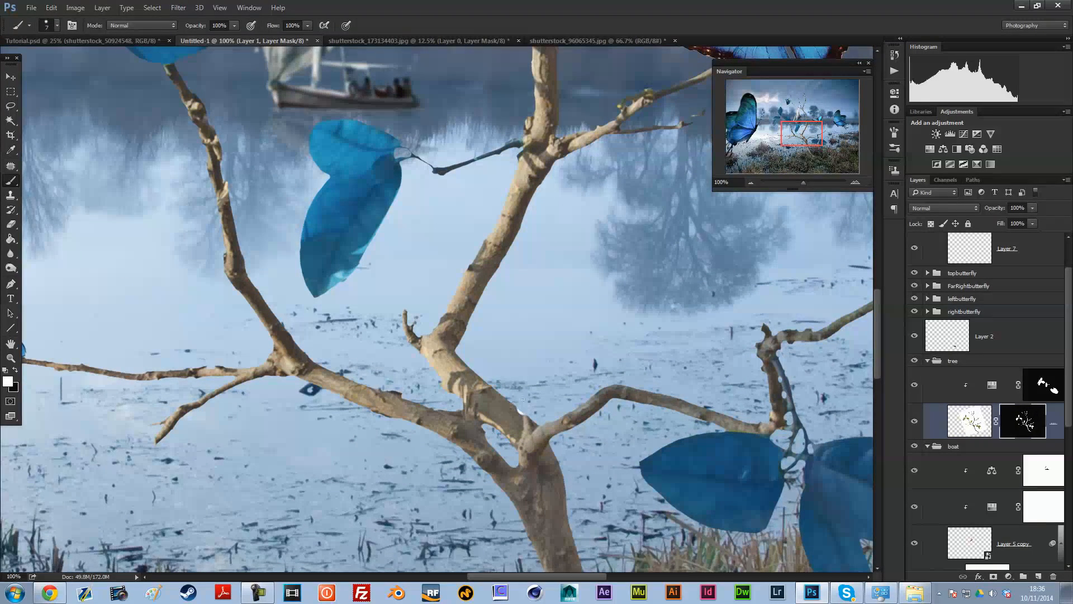
pyautogui.press('x')
pyautogui.press('x')
pyautogui.press('x')
pyautogui.rightClick(782, 294)
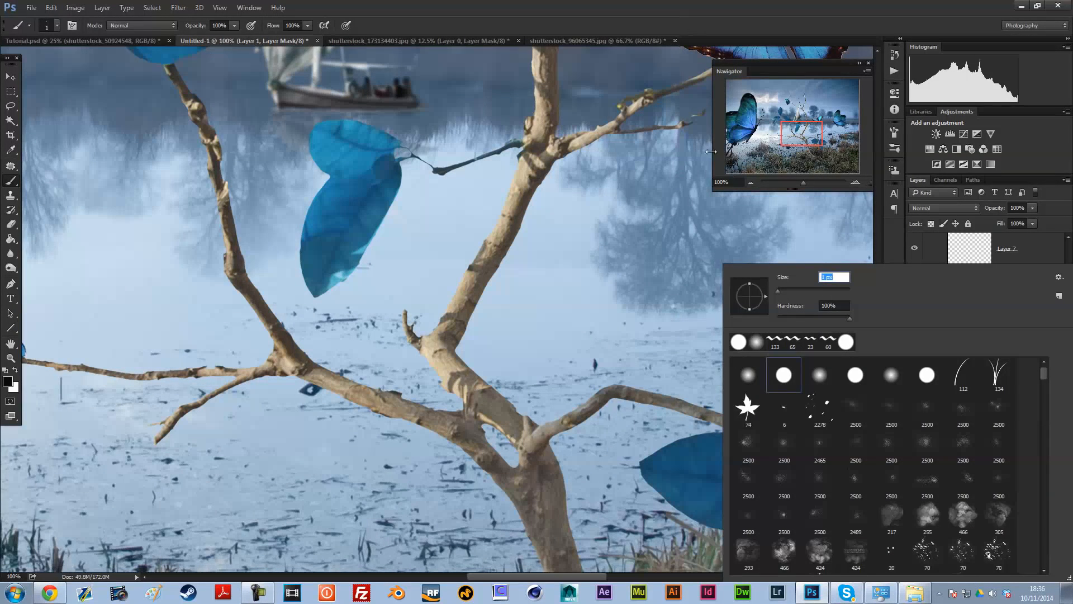
pyautogui.write('3')
pyautogui.press('Return')
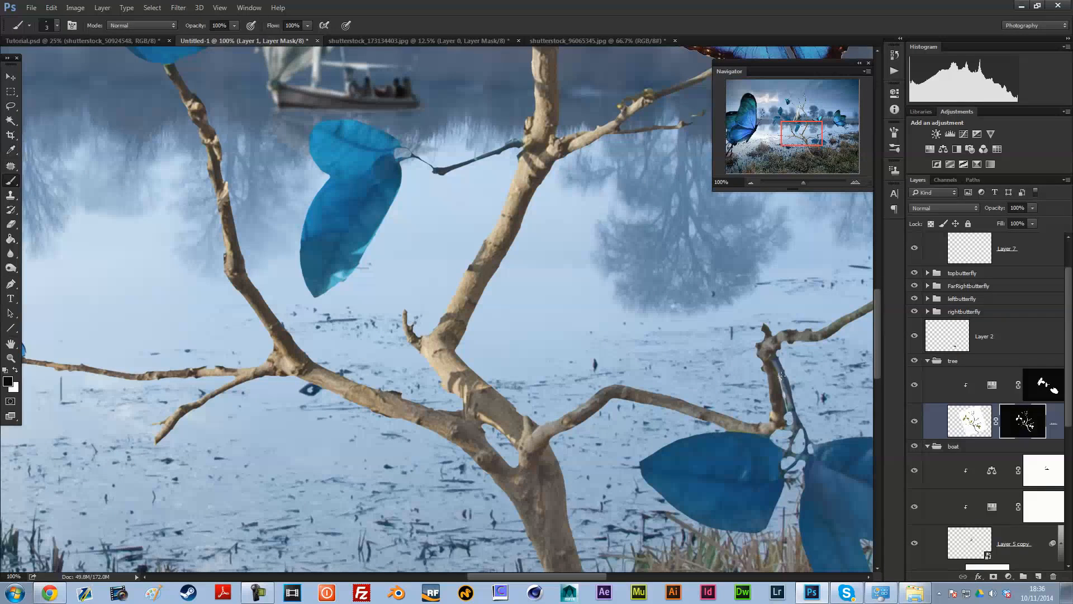
pyautogui.rightClick(789, 415)
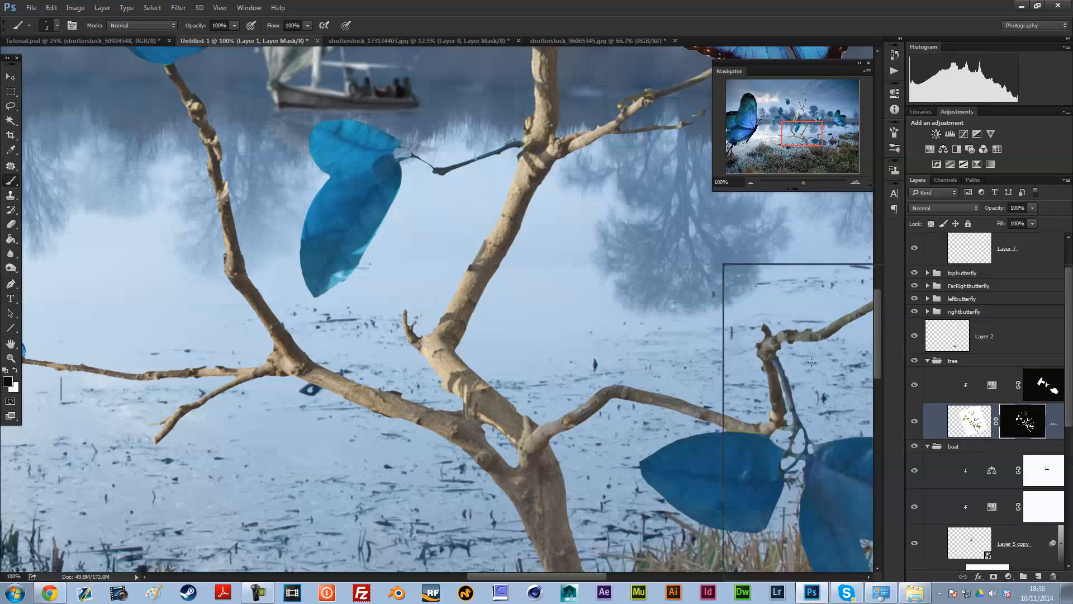
pyautogui.press('Return')
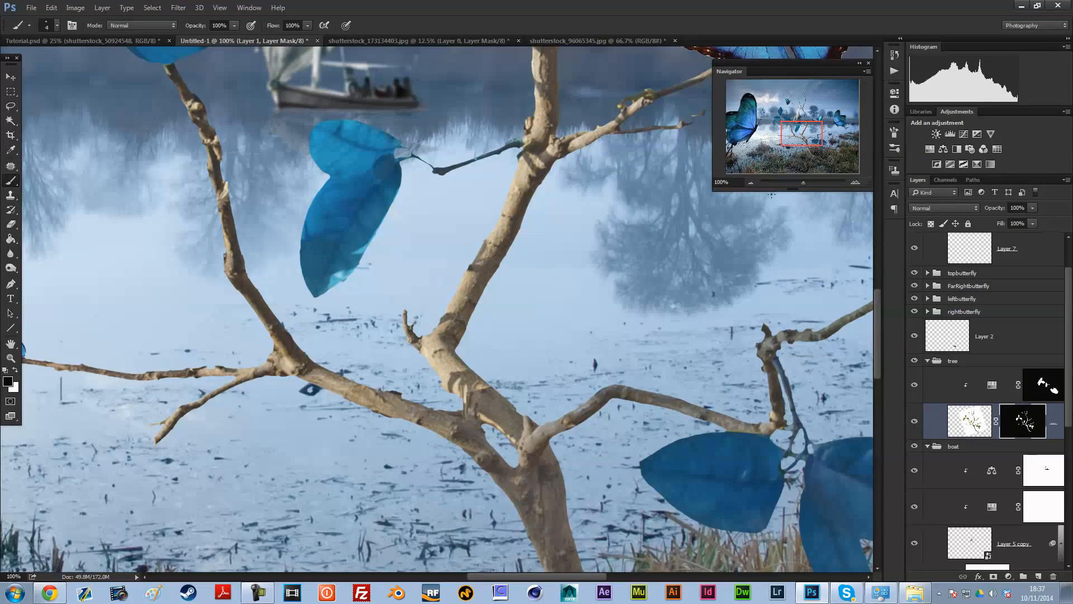
# Step: Review the composite at several zoom levels and compare it with the reference document Tutorial.psd
pyautogui.click(749, 183)
pyautogui.click(749, 182)
pyautogui.click(749, 183)
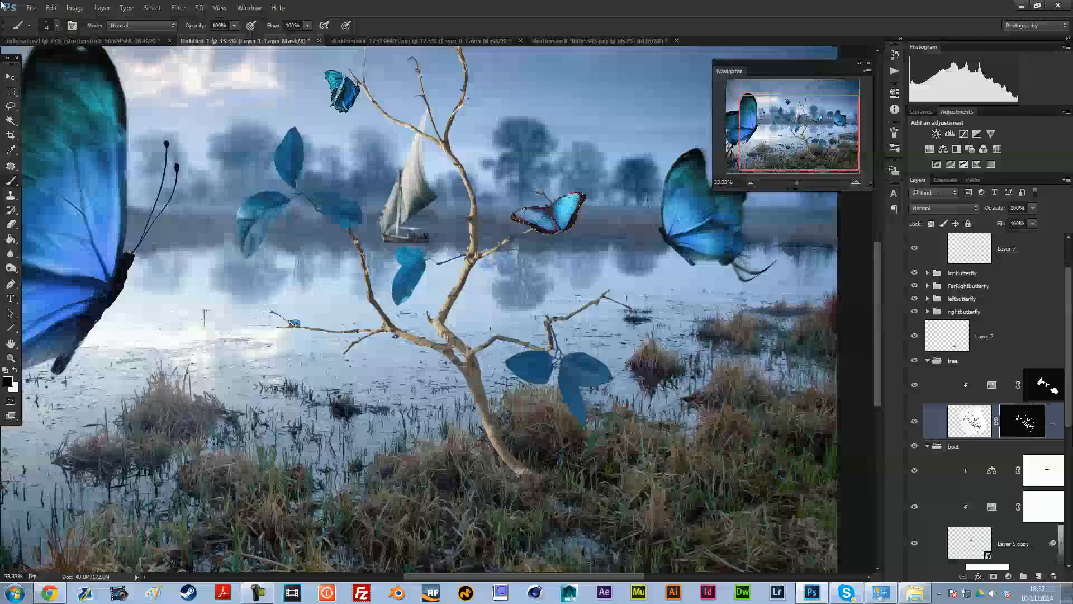
pyautogui.click(11, 78)
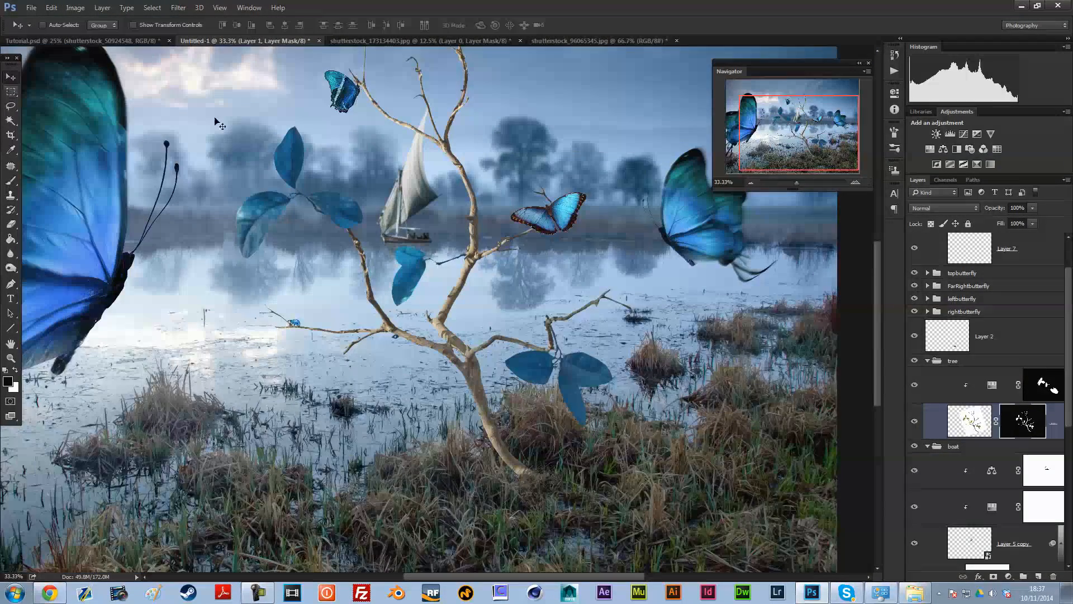
pyautogui.click(853, 182)
pyautogui.click(852, 180)
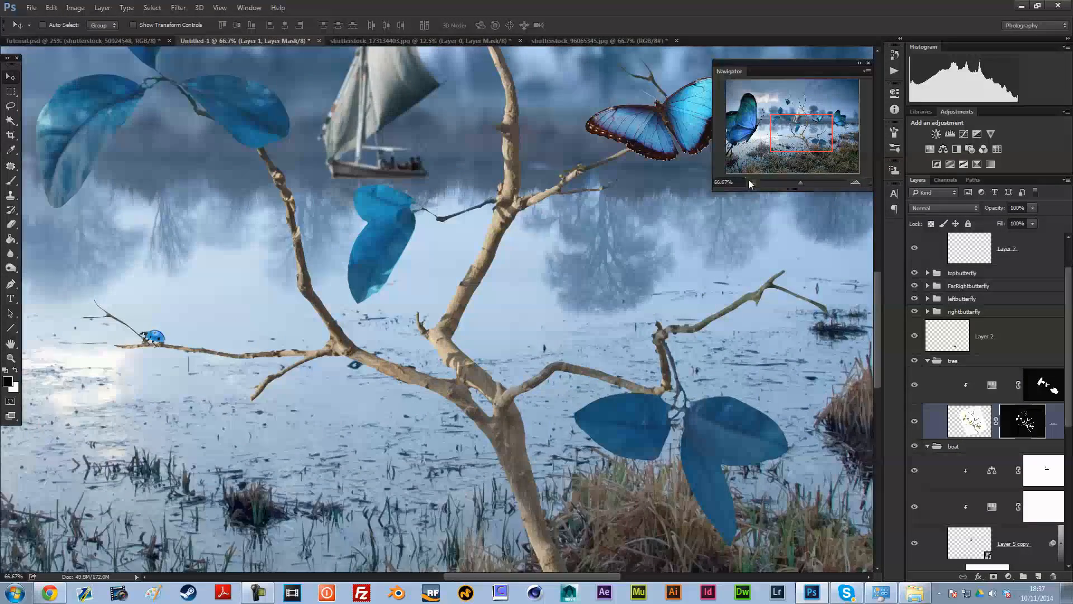
pyautogui.click(752, 180)
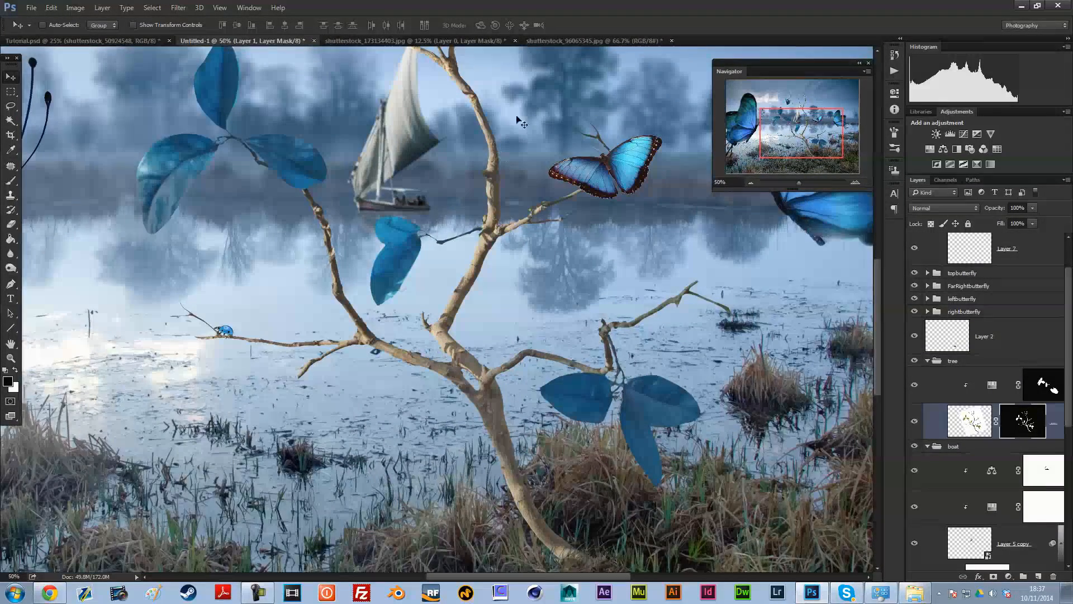
pyautogui.click(751, 182)
pyautogui.click(751, 182)
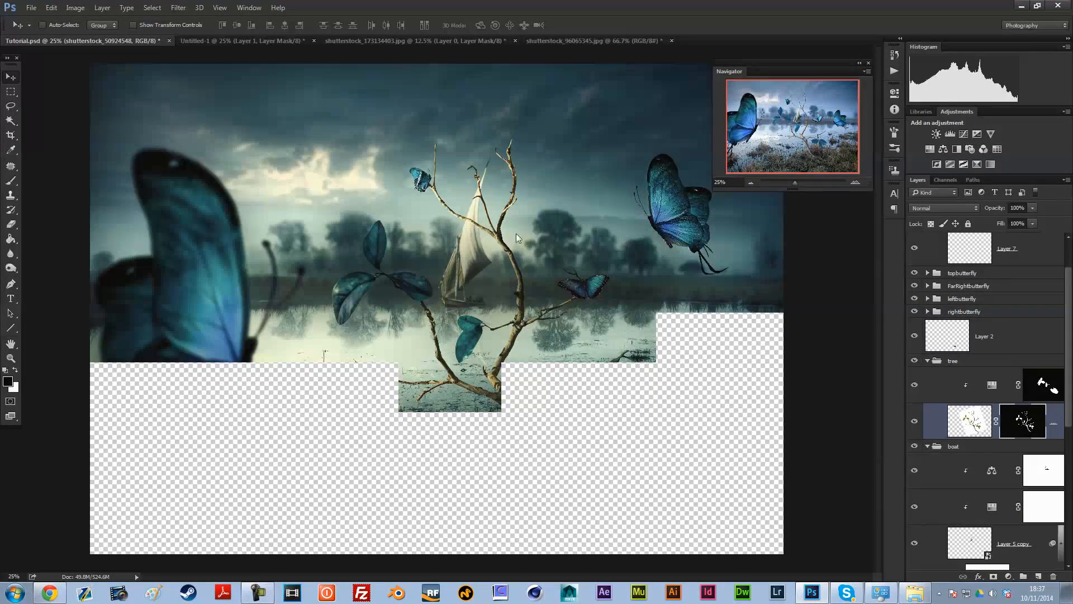
pyautogui.click(202, 39)
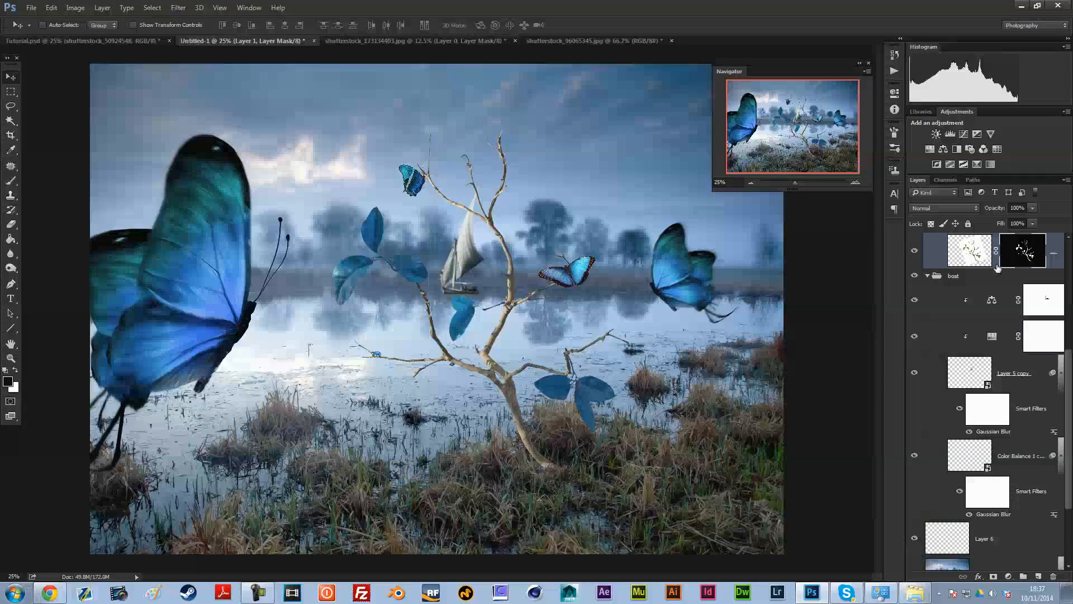
# Step: Add a Curves adjustment clipped to the tree layer, load the tree mask as a selection and target the Curves mask
pyautogui.click(973, 252)
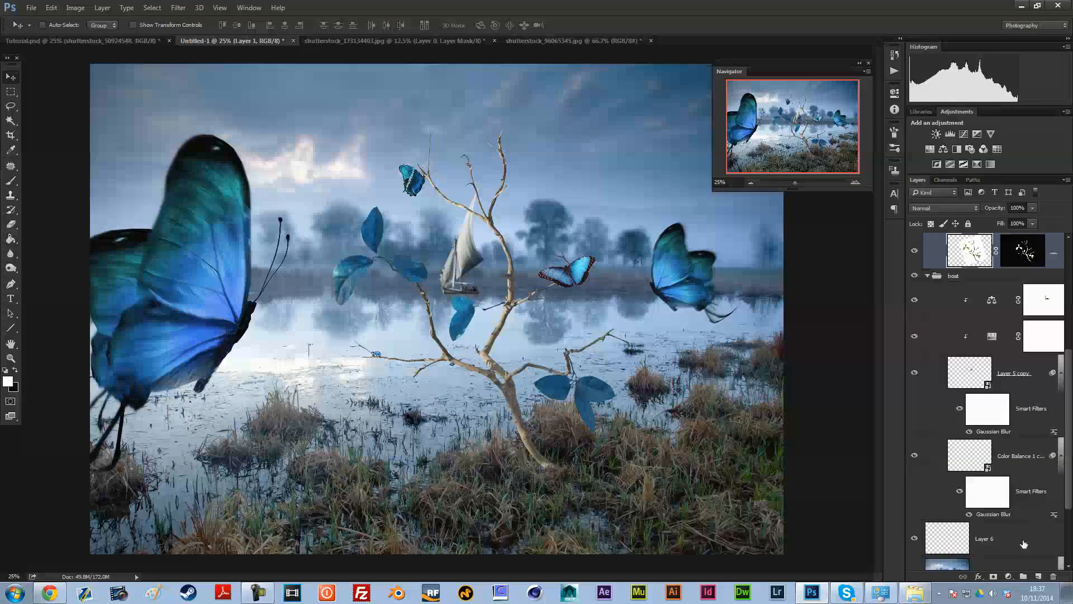
pyautogui.click(962, 134)
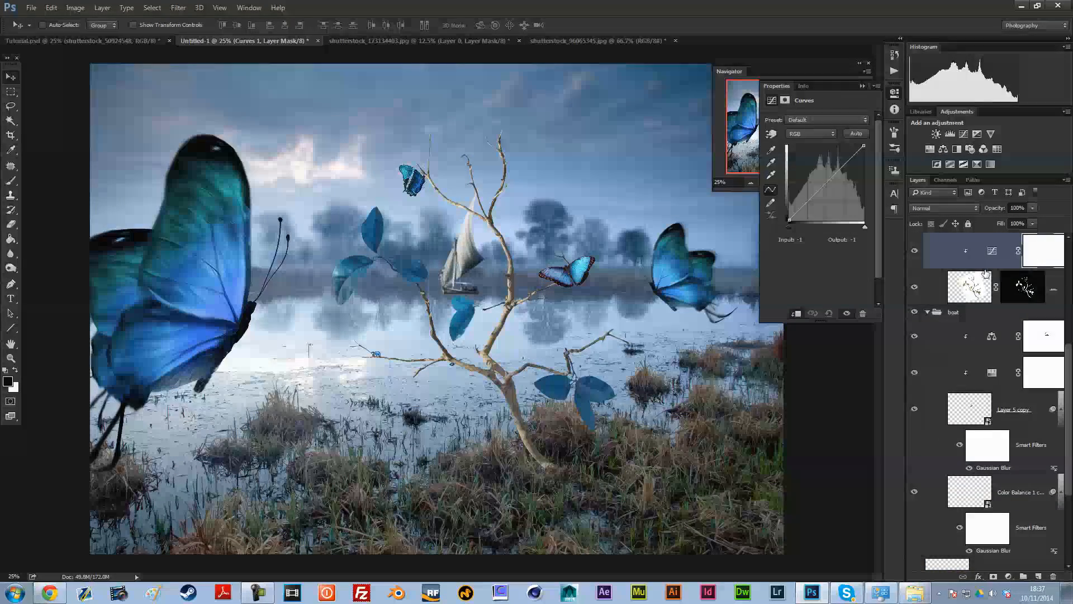
pyautogui.rightClick(1024, 286)
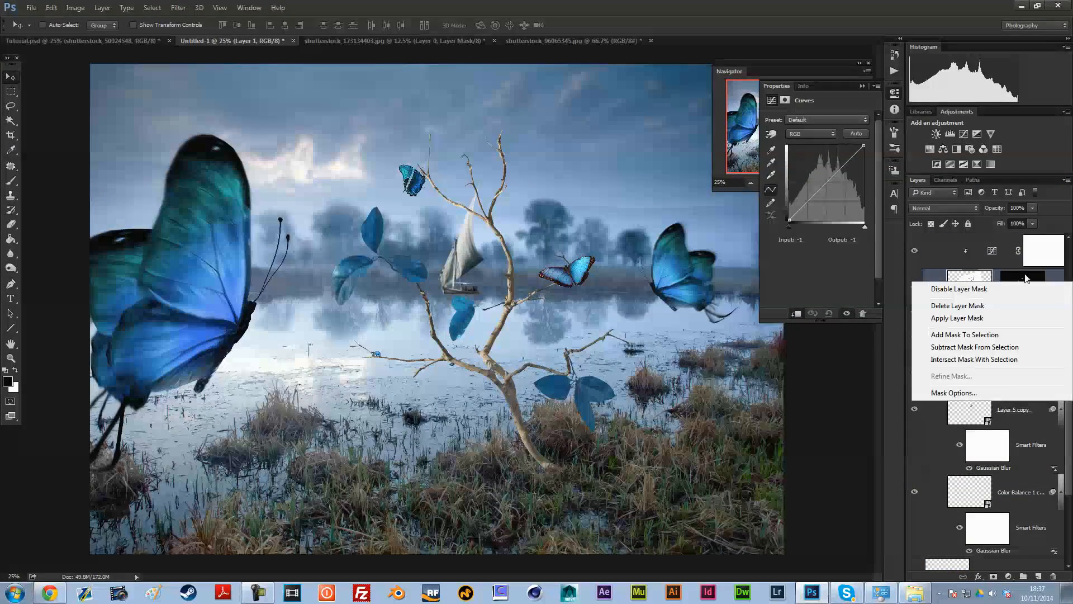
pyautogui.click(1024, 277)
pyautogui.keyDown('ctrl'); pyautogui.click(1022, 284); pyautogui.keyUp('ctrl')
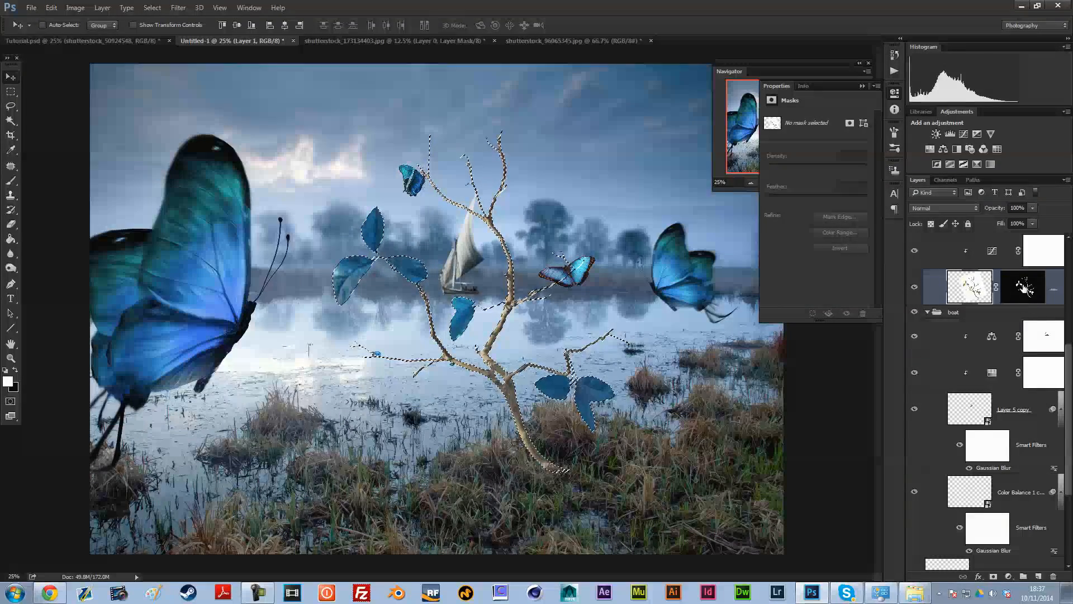
pyautogui.click(1032, 255)
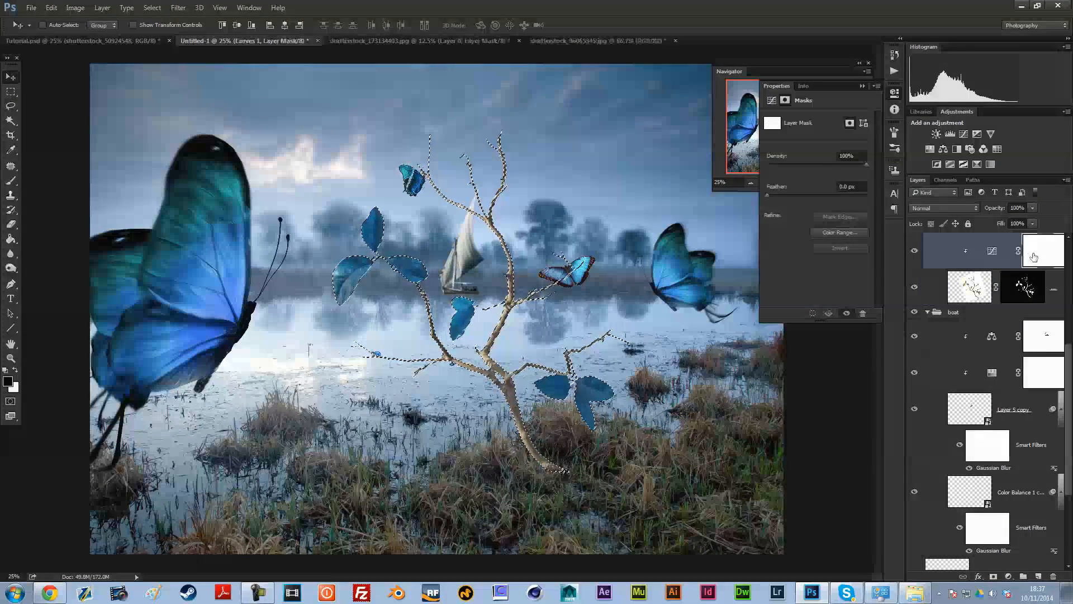
# Step: Load the leaves' Hue/Saturation mask as a selection, fill it with black on the Curves mask, and deselect
pyautogui.scroll(3, 1031, 274)
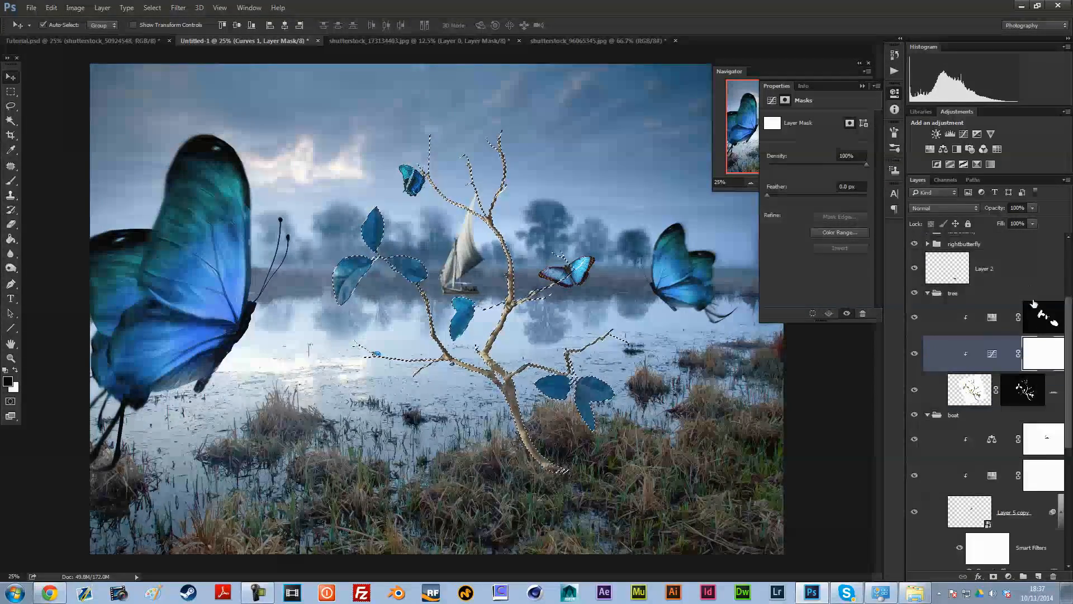
pyautogui.keyDown('ctrl'); pyautogui.click(1044, 326); pyautogui.keyUp('ctrl')
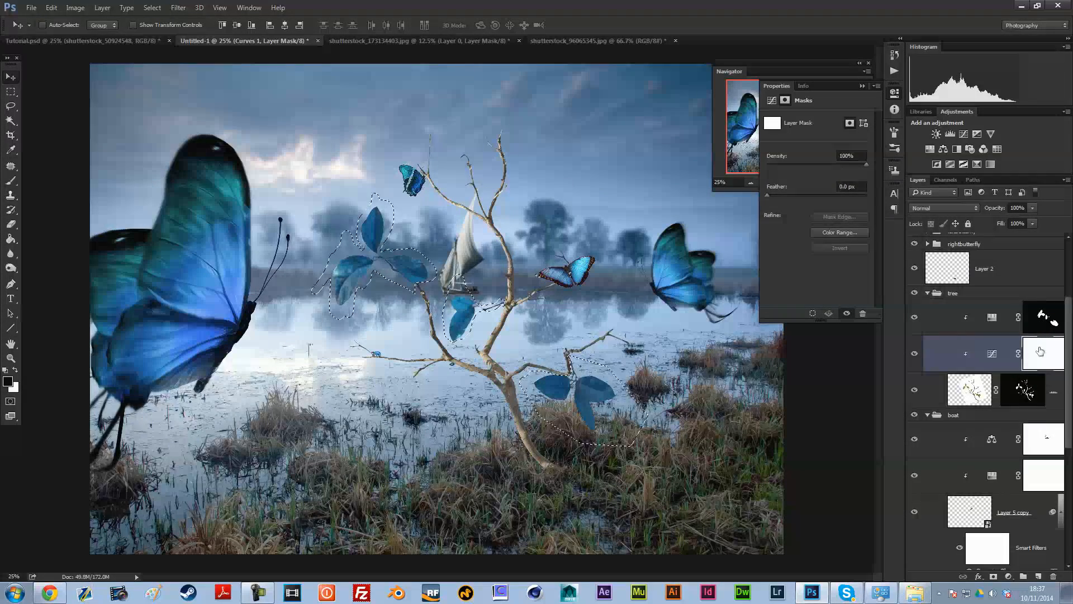
pyautogui.click(51, 7)
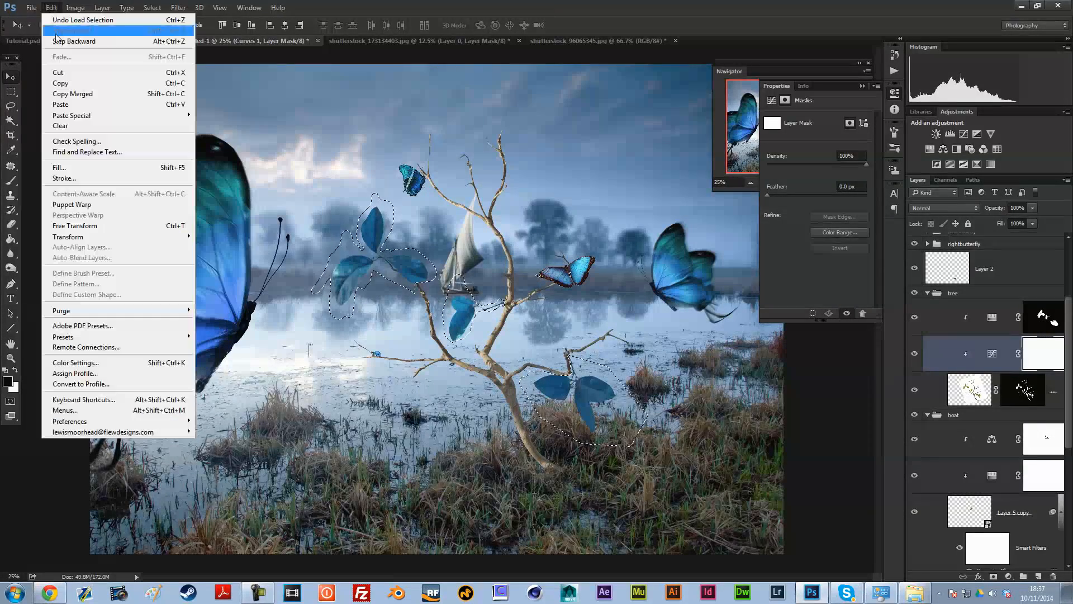
pyautogui.click(85, 166)
pyautogui.click(918, 187)
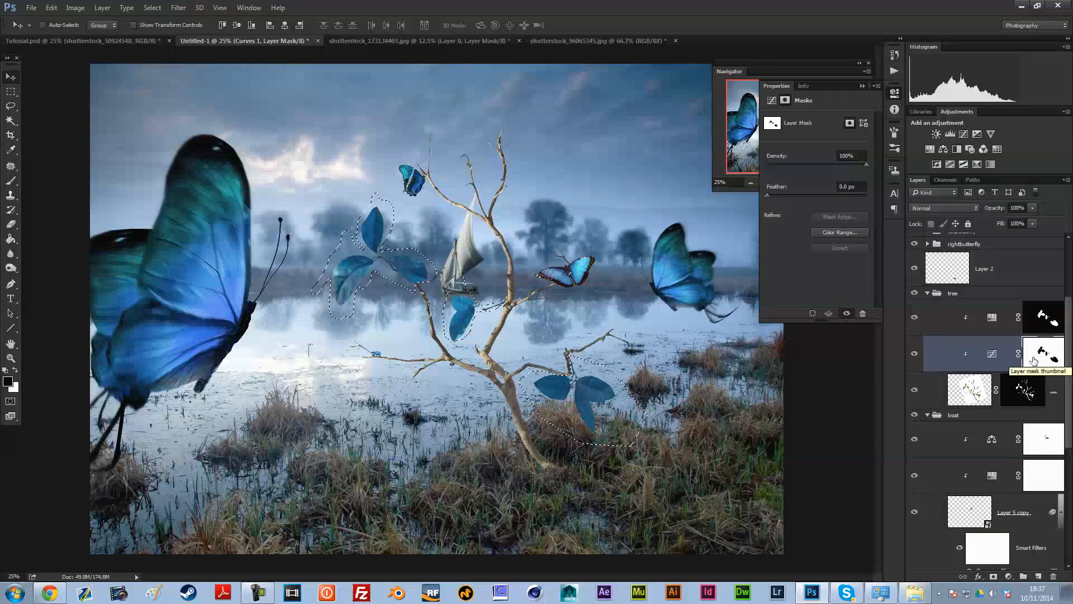
pyautogui.hotkey('ctrl', 'BackSpace')
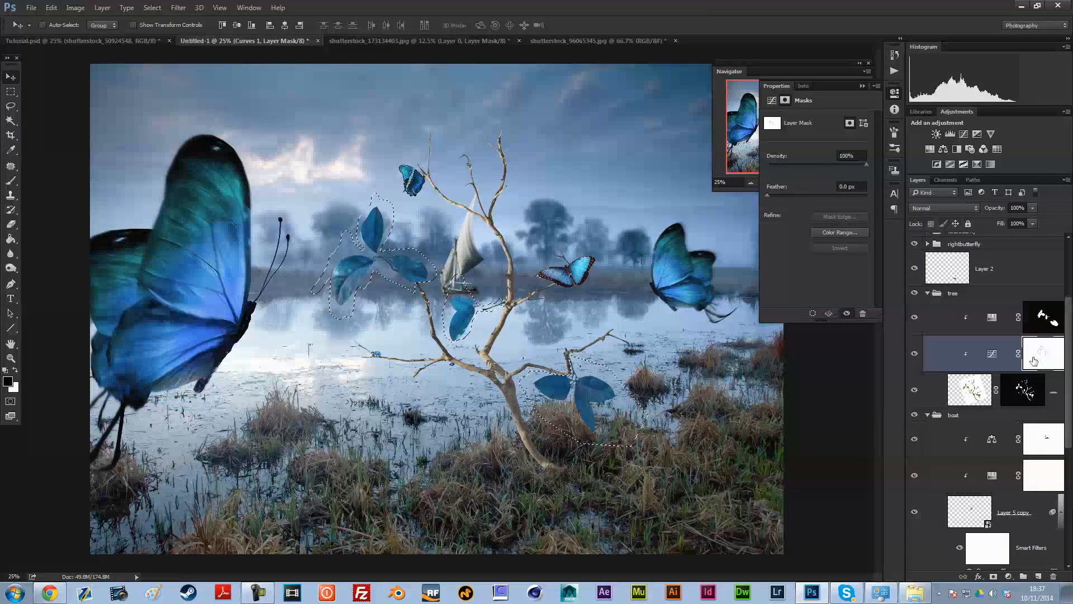
pyautogui.hotkey('ctrl', 'z')
pyautogui.hotkey('ctrl', 'd')
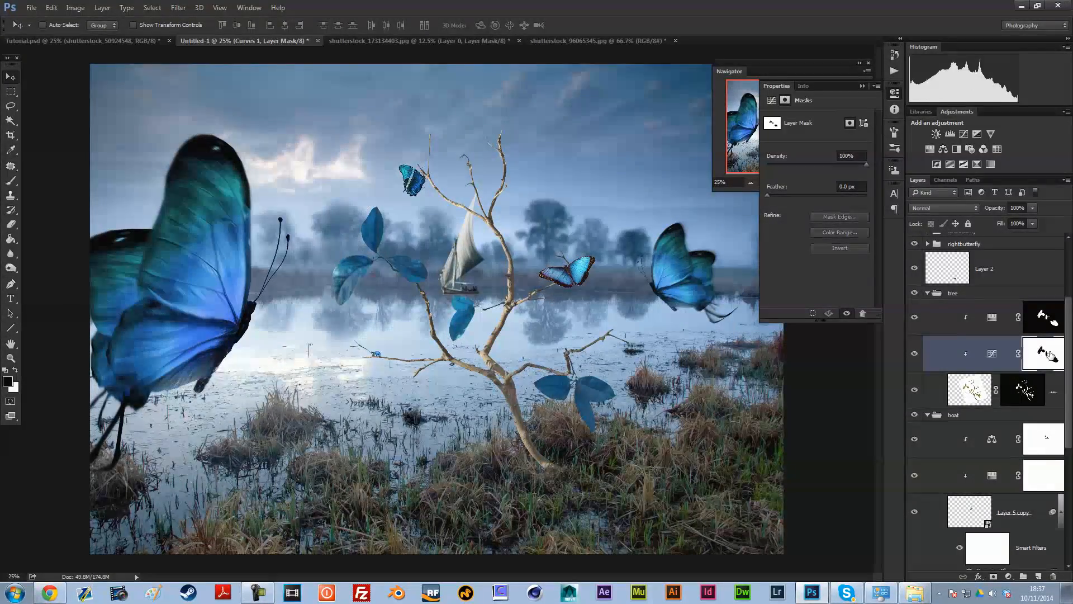
# Step: Try inverting the Curves mask and darkening the leaves with the curve, and undo these changes
pyautogui.hotkey('ctrl', 'i')
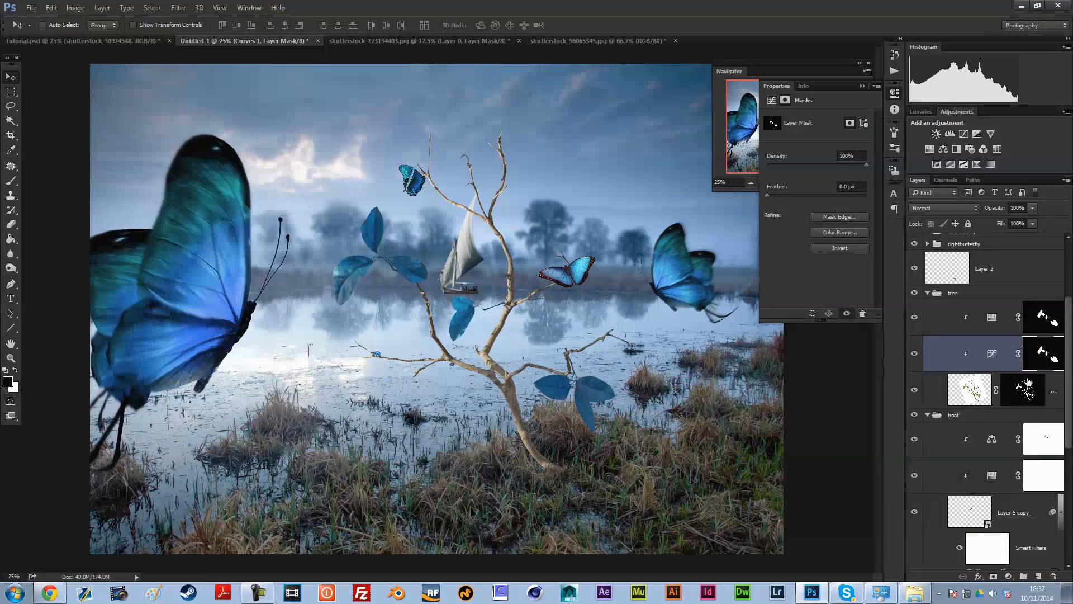
pyautogui.keyDown('ctrl'); pyautogui.click(1049, 357); pyautogui.keyUp('ctrl')
pyautogui.hotkey('ctrl', 'd')
pyautogui.click(15, 367)
pyautogui.click(10, 401)
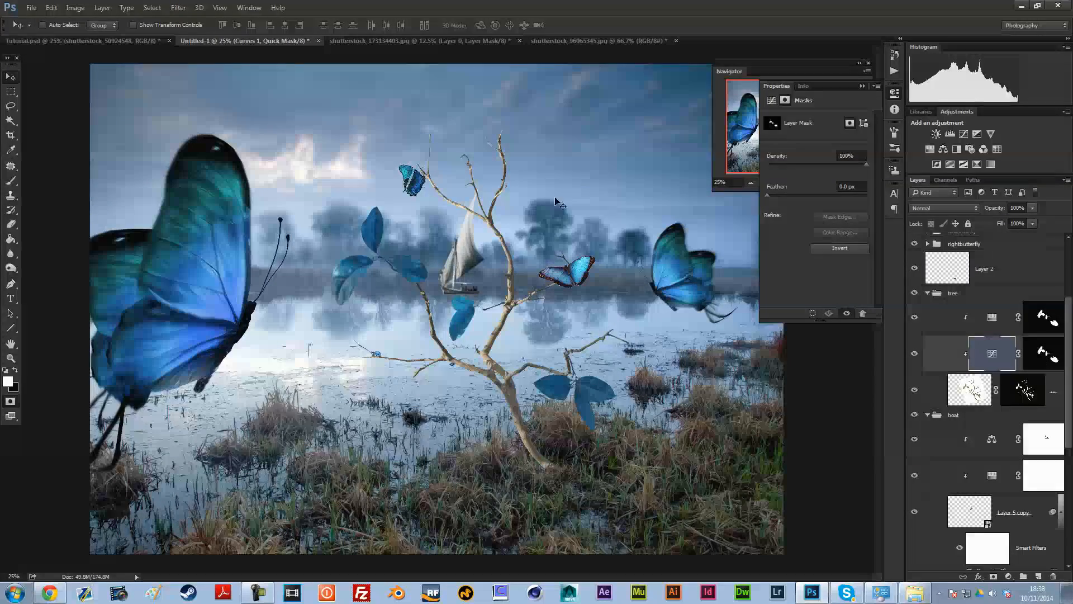
pyautogui.click(992, 358)
pyautogui.moveTo(813, 185); pyautogui.dragTo(825, 211)
pyautogui.click(863, 87)
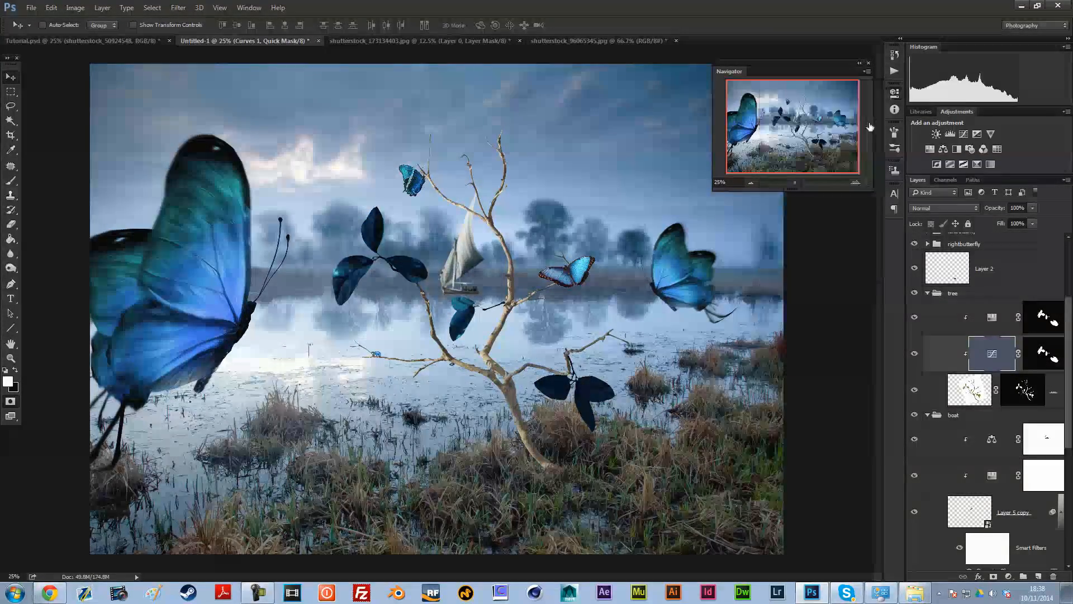
pyautogui.hotkey('ctrl', 'z')
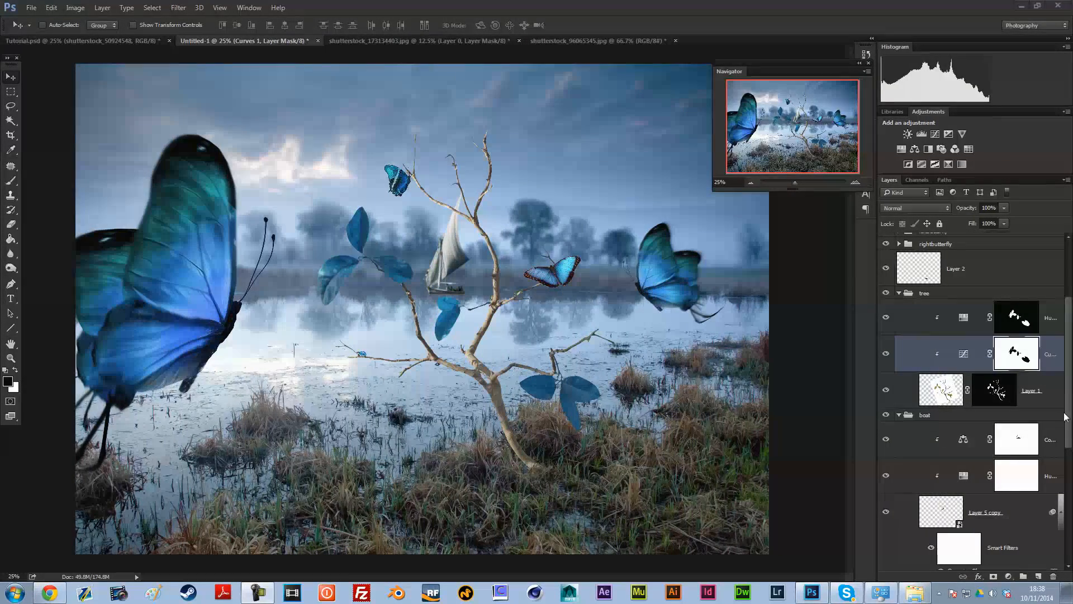
# Step: Lower the white end of the tree's RGB curve to darken the trunk and branches
pyautogui.doubleClick(962, 354)
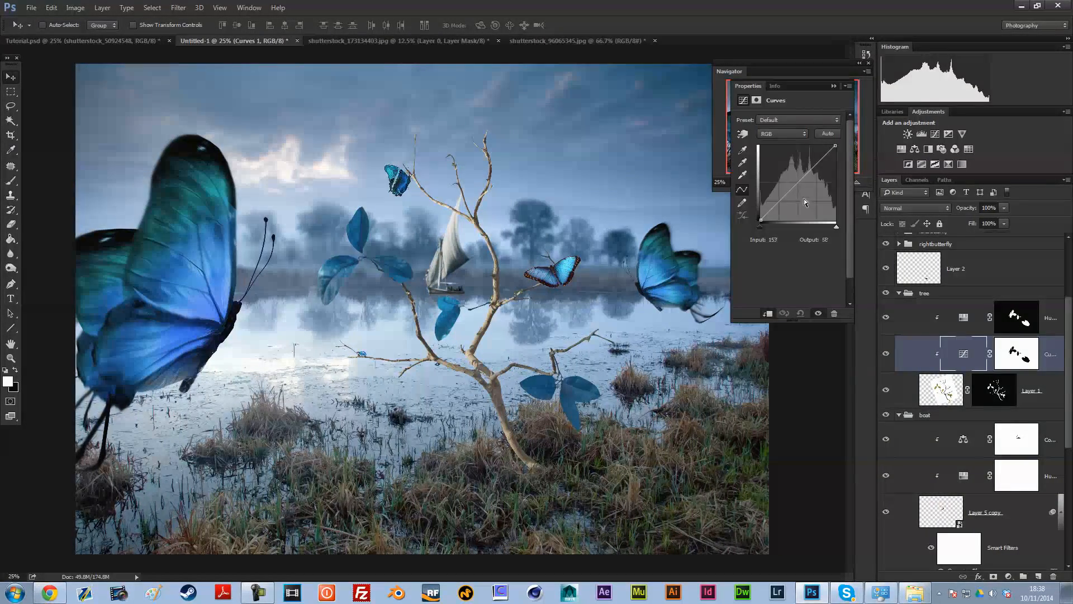
pyautogui.moveTo(799, 200); pyautogui.dragTo(899, 149)
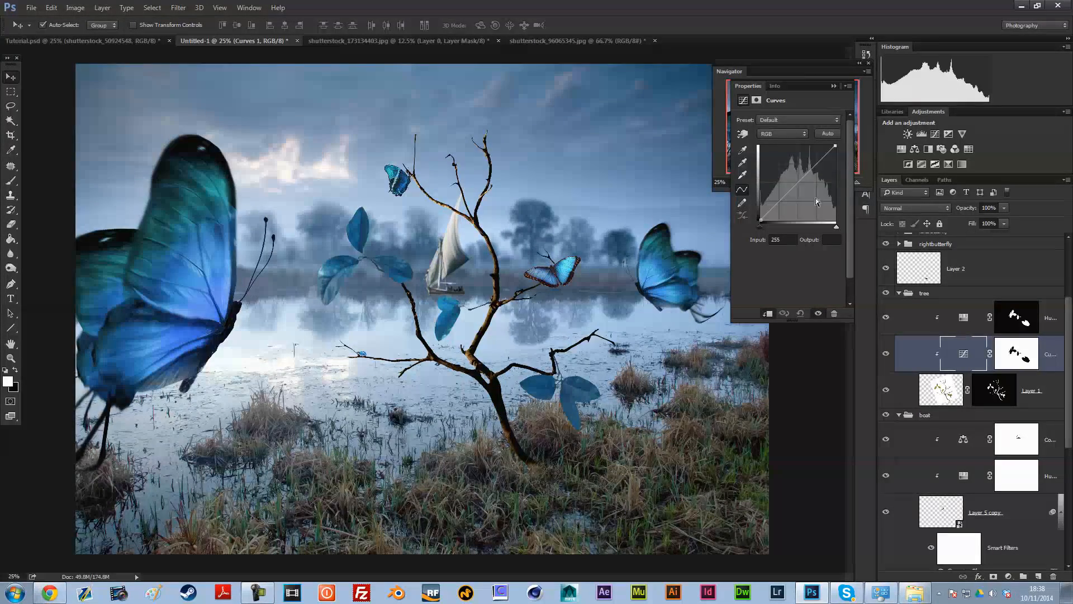
pyautogui.moveTo(834, 147); pyautogui.dragTo(839, 170)
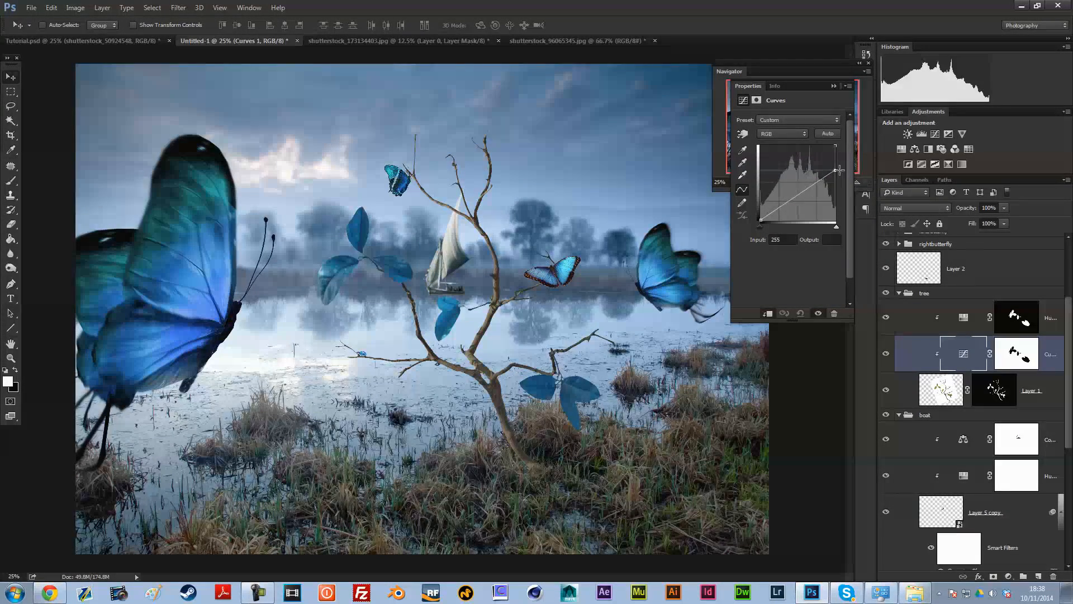
# Step: Shape the midtones of the tree's RGB curve and adjust the white ends of the Red and Green channel curves
pyautogui.click(785, 206)
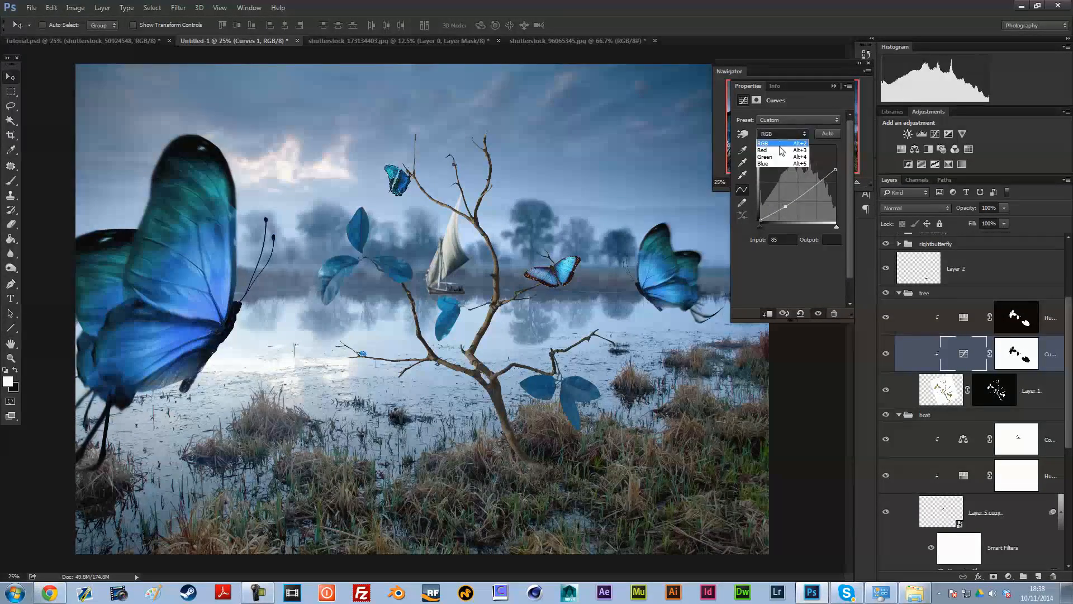
pyautogui.click(780, 149)
pyautogui.moveTo(836, 151)
pyautogui.mouseDown()
pyautogui.moveTo(837, 161)
pyautogui.moveTo(826, 144)
pyautogui.mouseUp()
pyautogui.click(782, 134)
pyautogui.click(787, 163)
pyautogui.click(792, 134)
pyautogui.click(785, 152)
pyautogui.moveTo(838, 146); pyautogui.dragTo(837, 140)
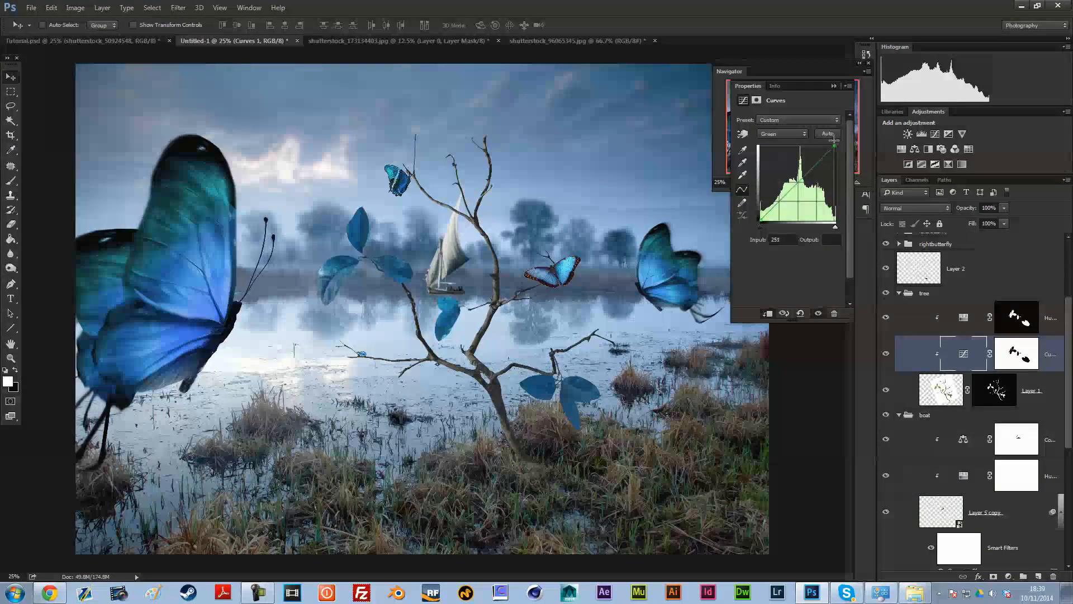
# Step: Raise the black end of the tree's Blue channel curve slightly and collapse the Curves properties
pyautogui.click(793, 134)
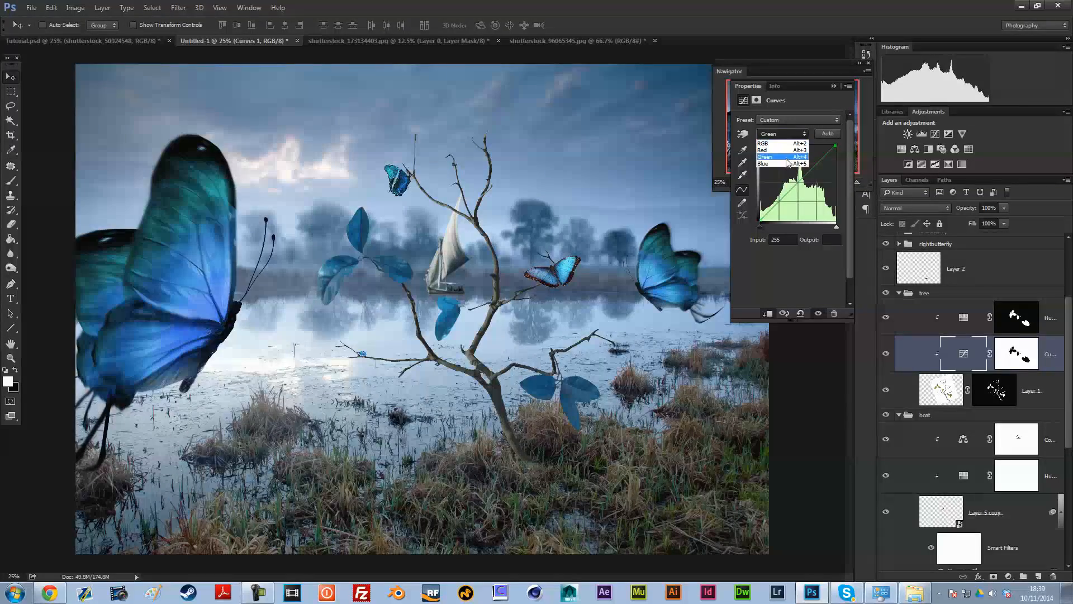
pyautogui.click(788, 163)
pyautogui.moveTo(759, 221)
pyautogui.mouseDown()
pyautogui.moveTo(762, 171)
pyautogui.moveTo(760, 215)
pyautogui.mouseUp()
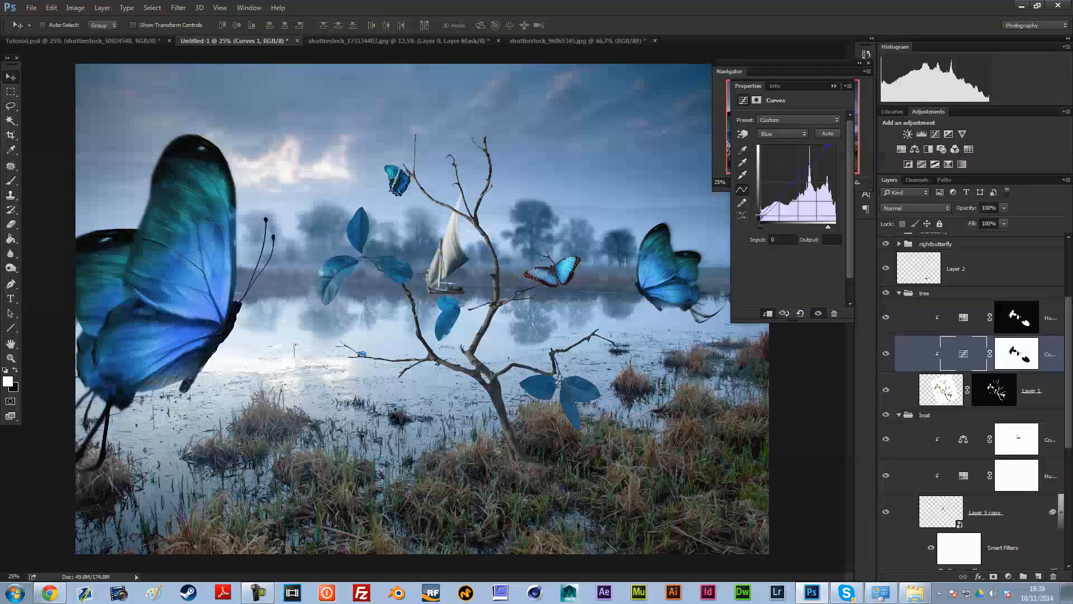
pyautogui.click(833, 86)
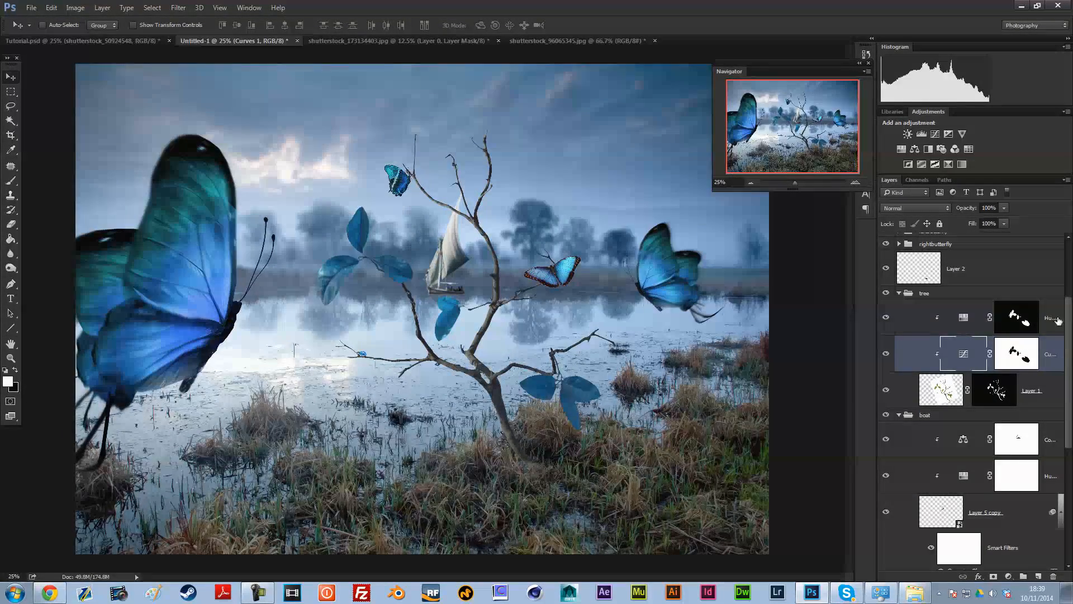
# Step: Add a new layer above the leaves' Hue/Saturation adjustment and clip it to the tree layer
pyautogui.hotkey('alt', ']')
pyautogui.click(1037, 576)
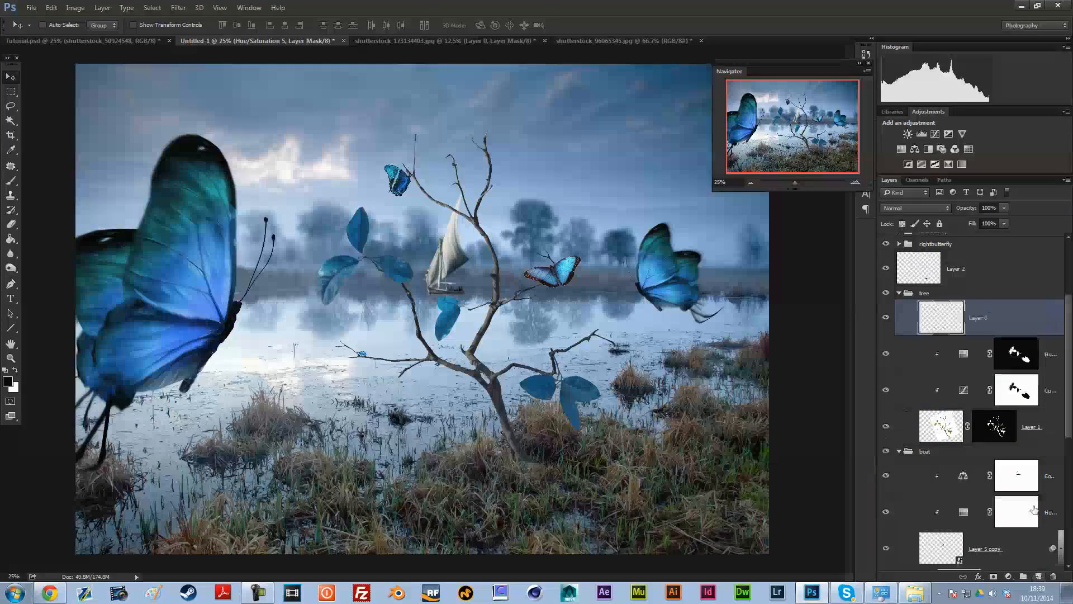
pyautogui.moveTo(987, 324); pyautogui.dragTo(985, 329)
pyautogui.keyDown('alt'); pyautogui.click(985, 331); pyautogui.keyUp('alt')
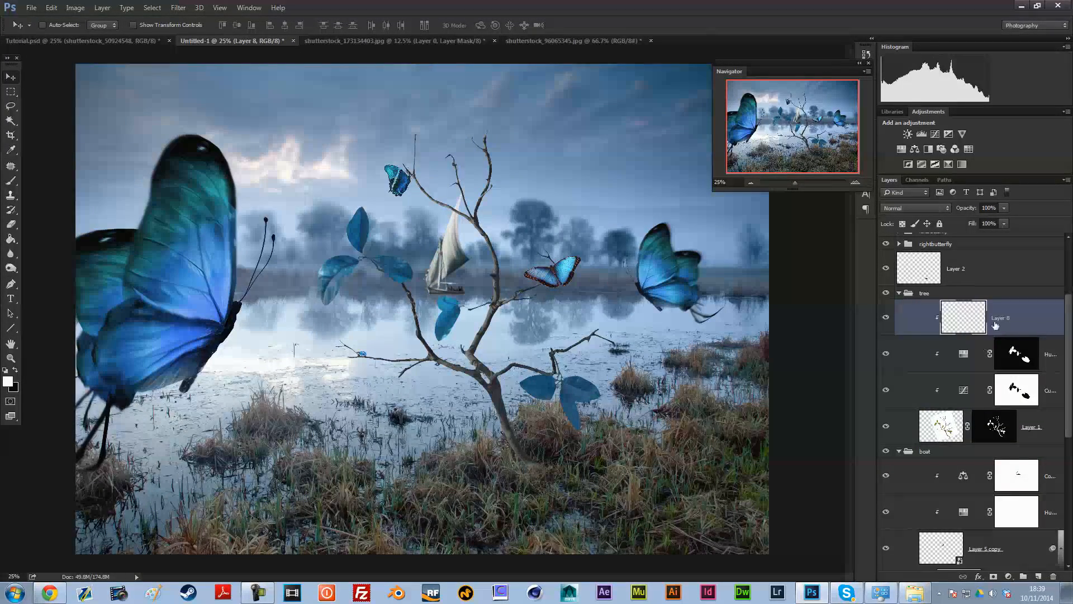
# Step: Fill the new clipped layer with 50% Gray and set its blend mode to Soft Light
pyautogui.click(51, 7)
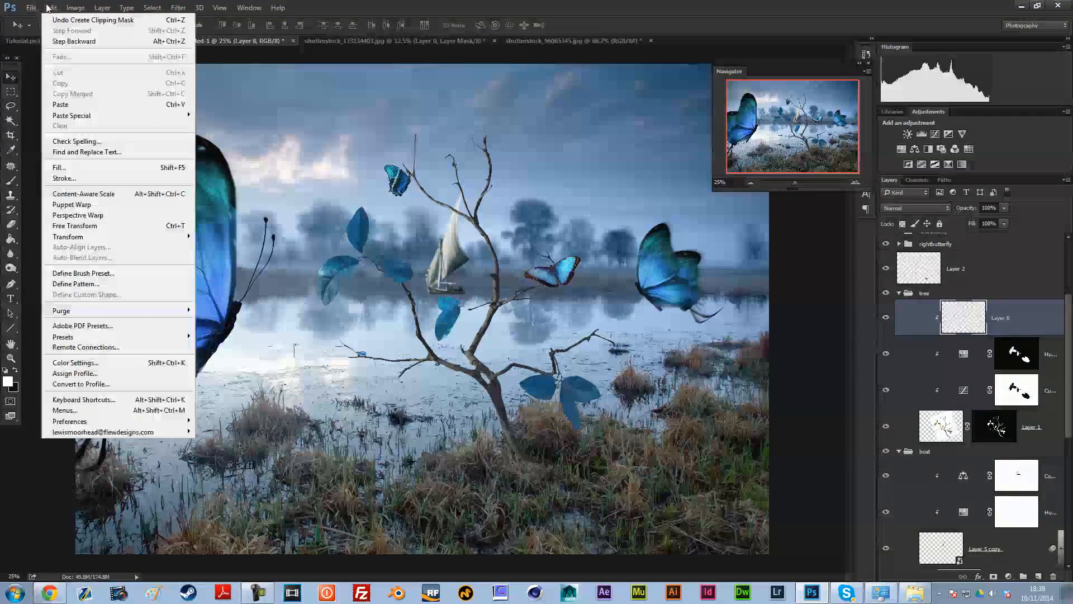
pyautogui.click(79, 167)
pyautogui.click(840, 184)
pyautogui.click(829, 267)
pyautogui.click(909, 184)
pyautogui.press('v')
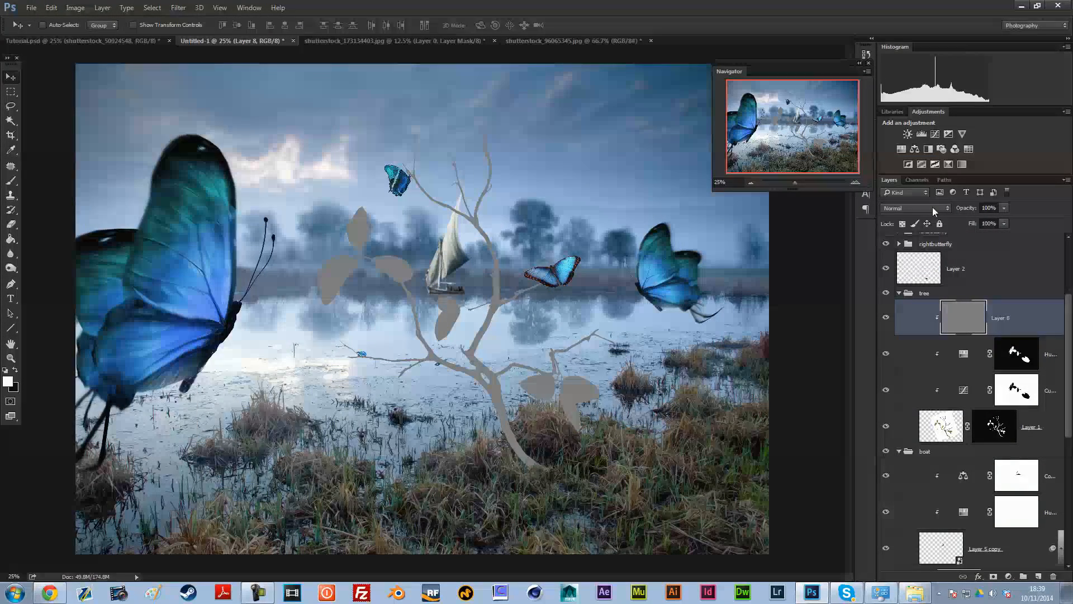
pyautogui.click(914, 207)
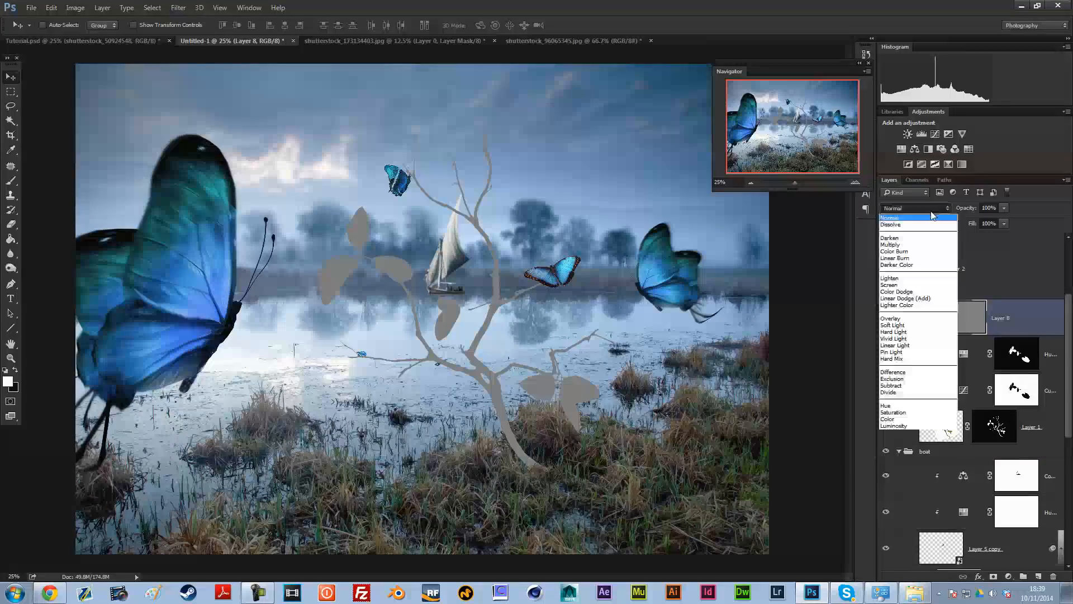
pyautogui.click(916, 316)
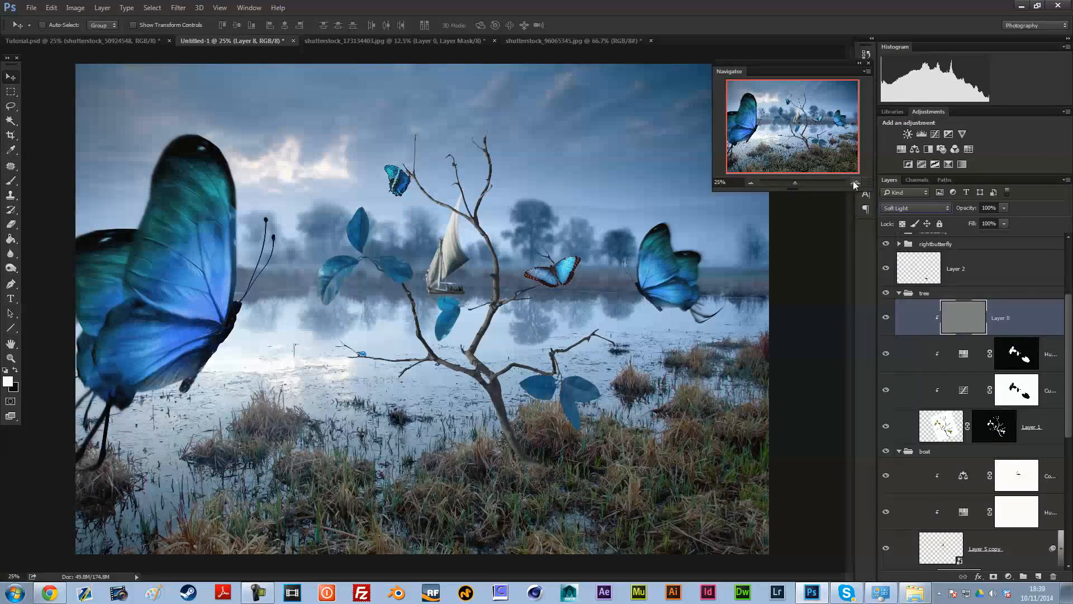
# Step: Shade the tree's upper-left leaf cluster on the gray layer using the Burn tool at Midtones, 22% exposure and a soft 57 px brush
pyautogui.click(854, 182)
pyautogui.click(854, 182)
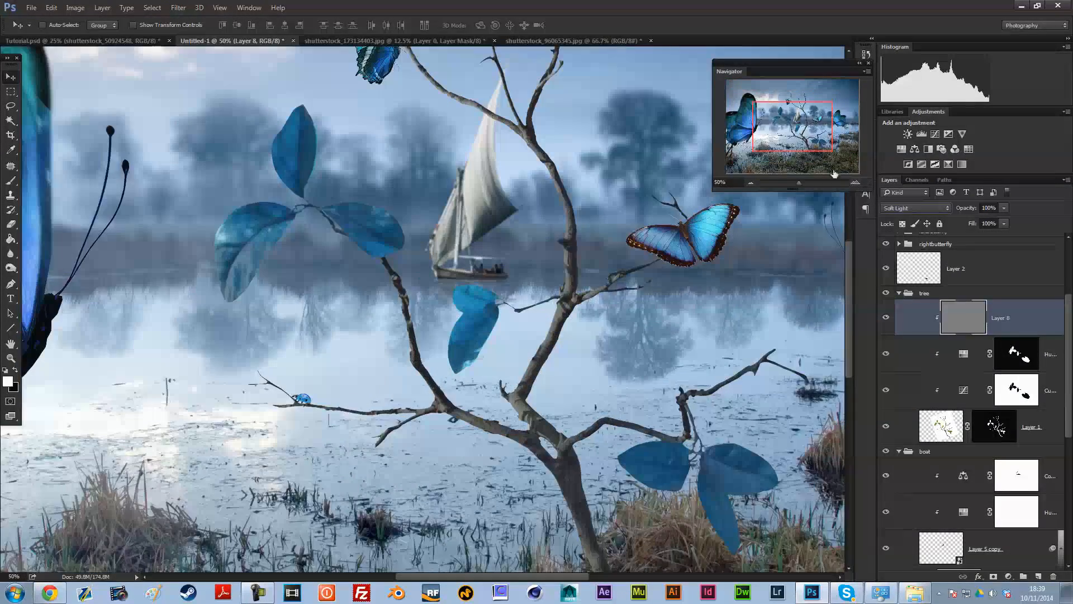
pyautogui.moveTo(11, 267); pyautogui.dragTo(48, 266)
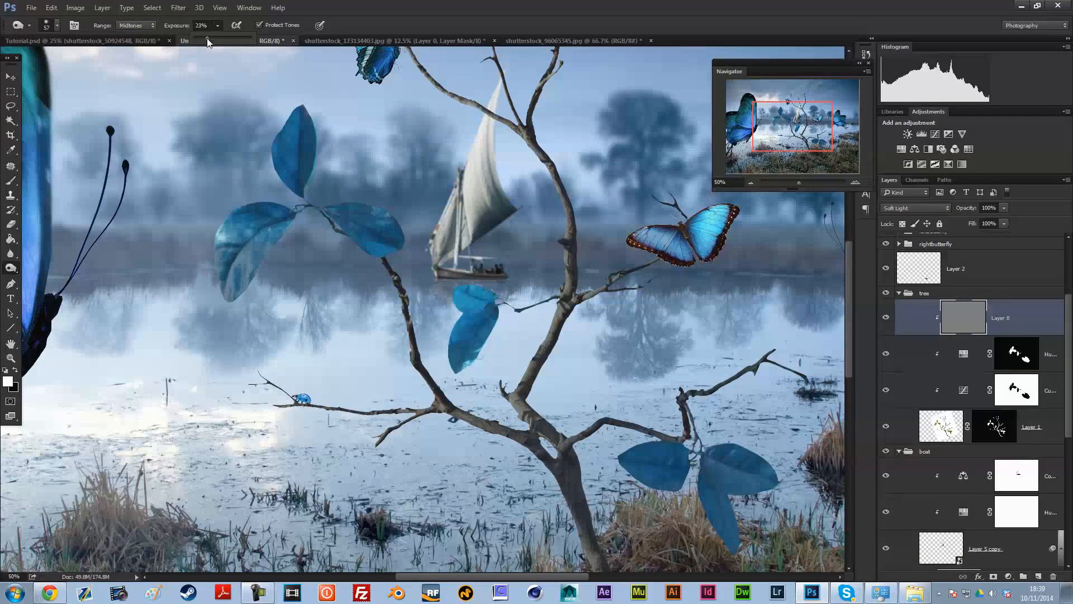
pyautogui.rightClick(301, 148)
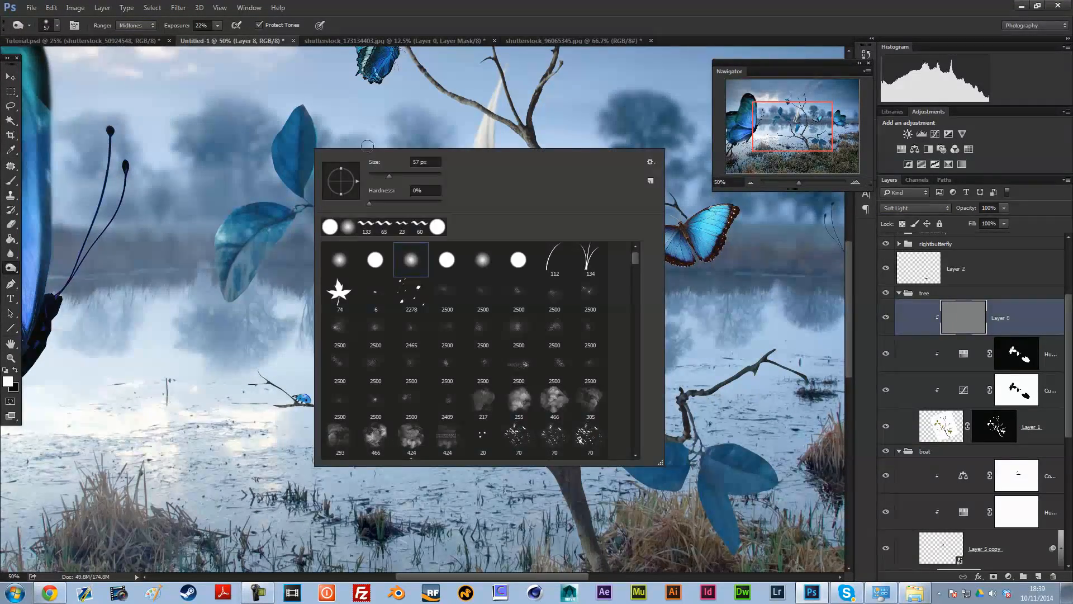
pyautogui.press('Return')
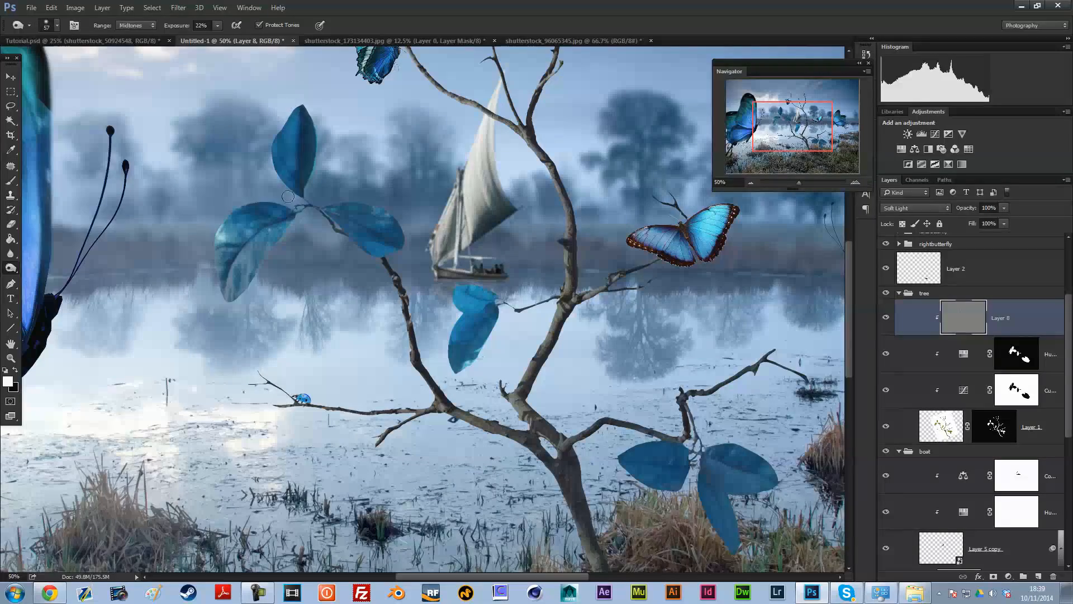
pyautogui.moveTo(272, 234); pyautogui.dragTo(280, 216)
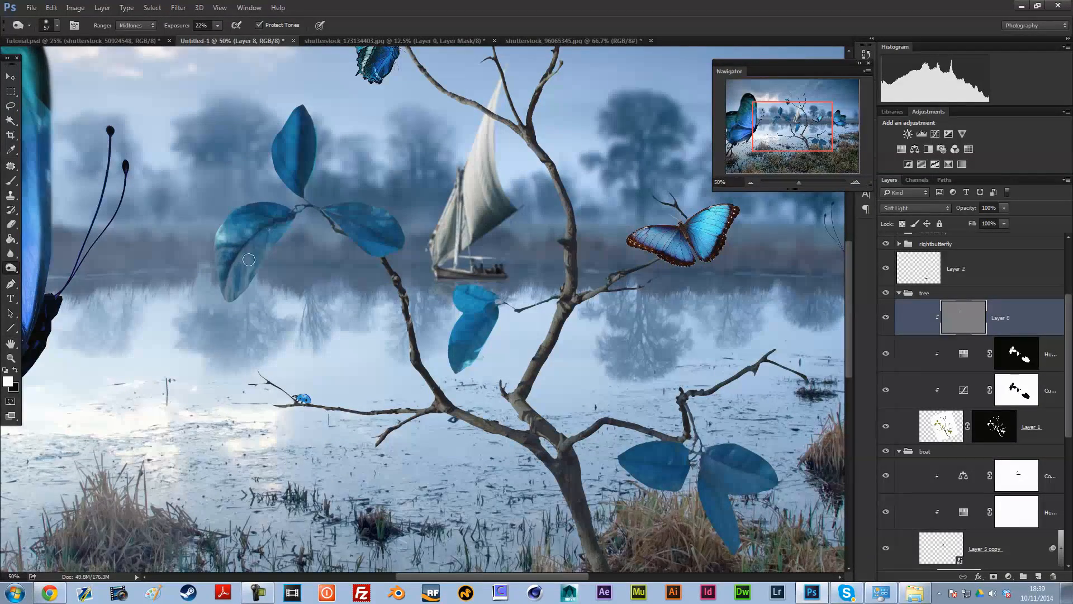
pyautogui.moveTo(249, 212)
pyautogui.mouseDown()
pyautogui.moveTo(214, 261)
pyautogui.moveTo(252, 211)
pyautogui.moveTo(279, 208)
pyautogui.moveTo(262, 202)
pyautogui.mouseUp()
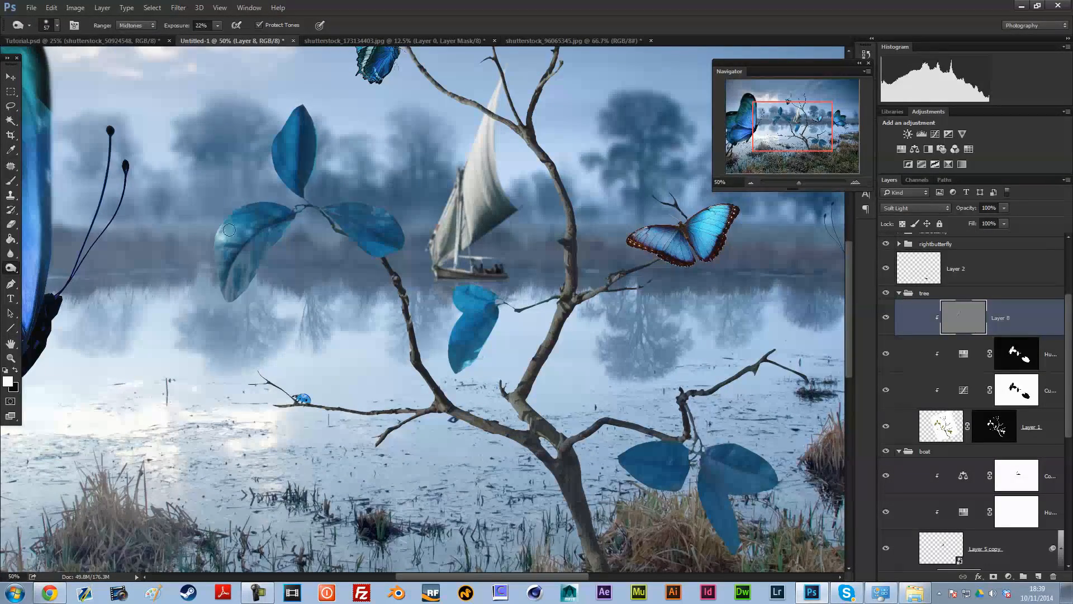
pyautogui.click(751, 182)
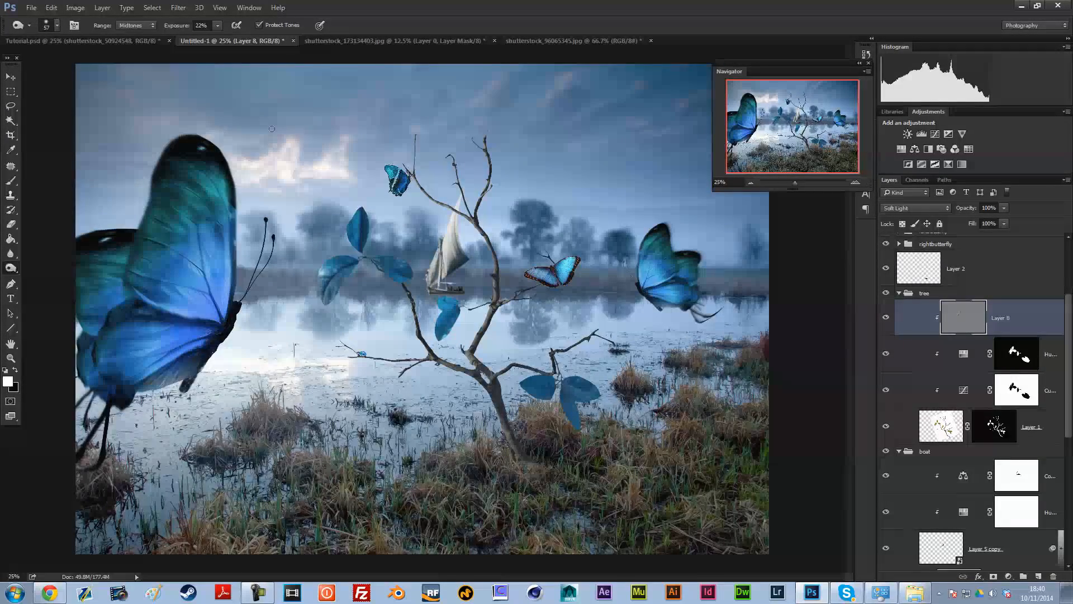
pyautogui.click(856, 183)
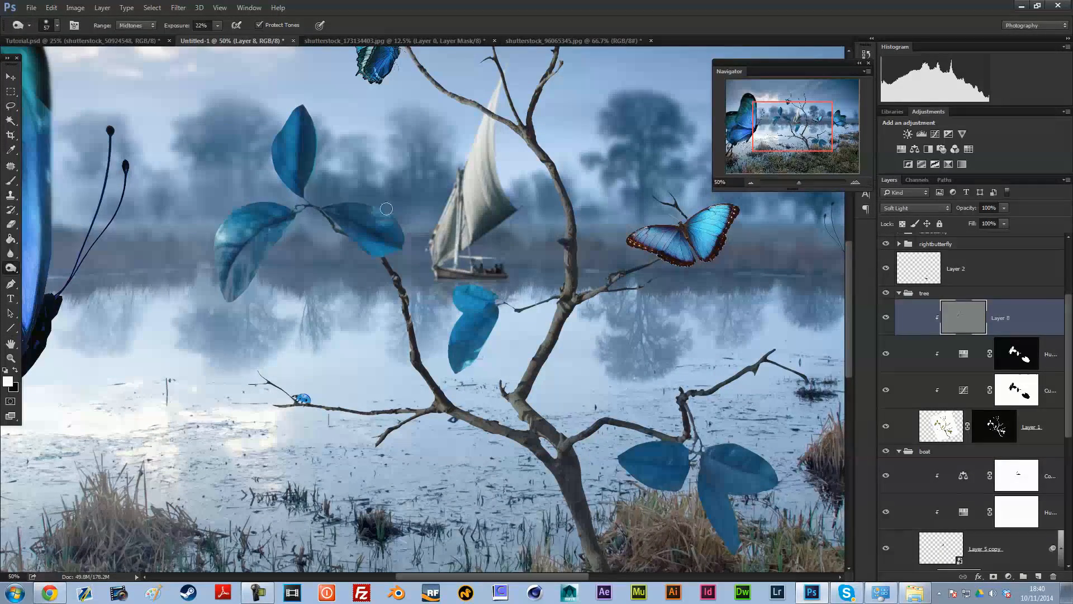
# Step: Reduce the Burn brush to 24 px and shade the small overlapping leaf pair below the boat
pyautogui.rightClick(492, 312)
pyautogui.click(586, 290)
pyautogui.press('Return')
pyautogui.moveTo(478, 319); pyautogui.dragTo(460, 317)
pyautogui.click(854, 183)
pyautogui.click(854, 183)
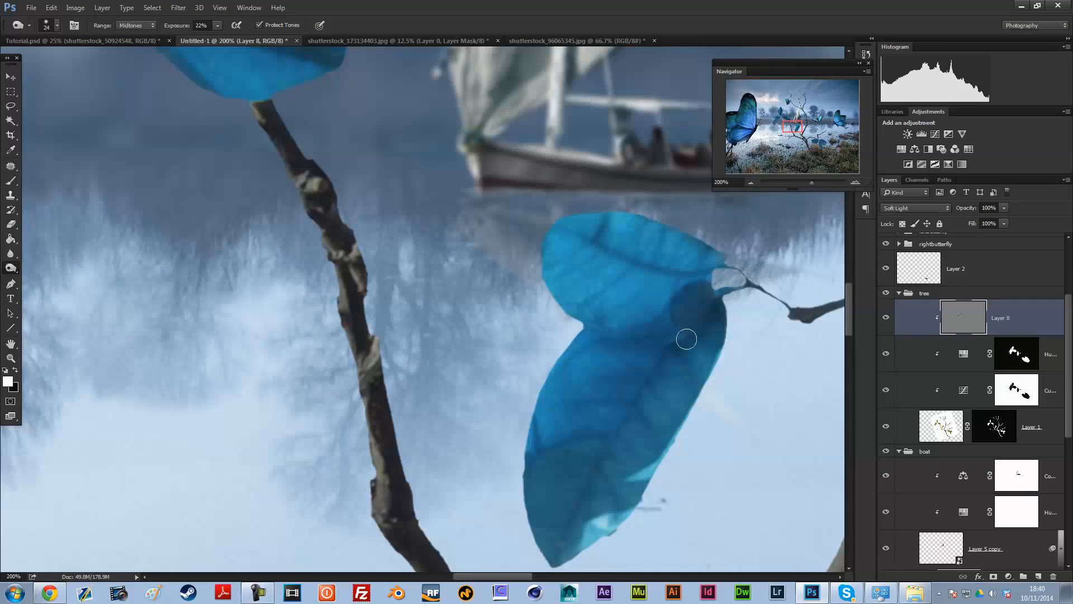
# Step: Resize the Burn brush to 34 px and deepen the shadow on the lower leaf beneath the overlapping one
pyautogui.rightClick(722, 291)
pyautogui.click(776, 290)
pyautogui.press('Return')
pyautogui.rightClick(716, 317)
pyautogui.moveTo(774, 291); pyautogui.dragTo(778, 290)
pyautogui.press('Return')
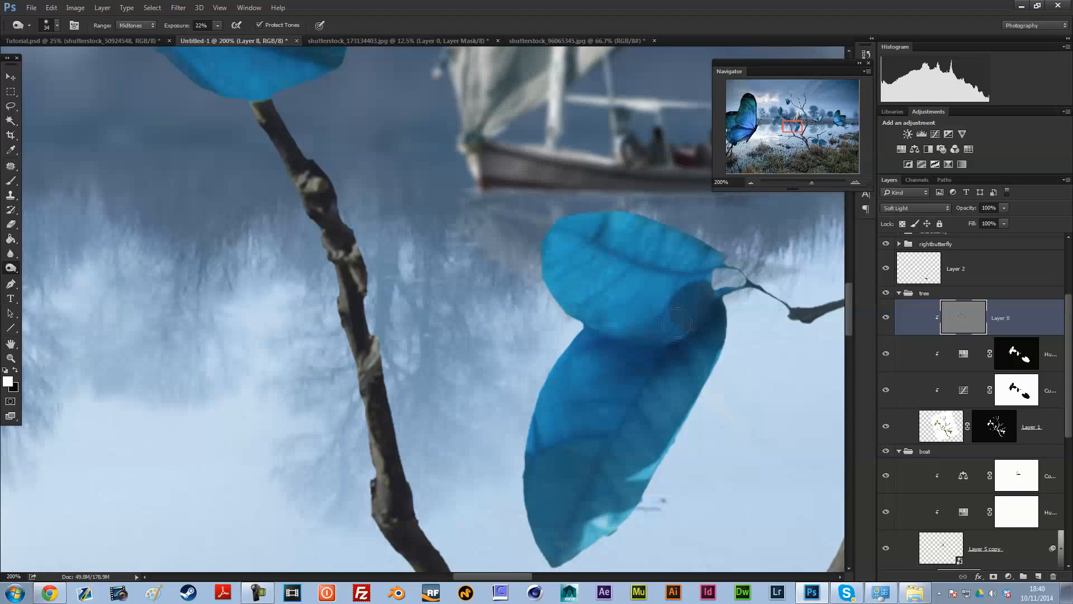
pyautogui.click(751, 183)
pyautogui.click(751, 182)
pyautogui.click(751, 182)
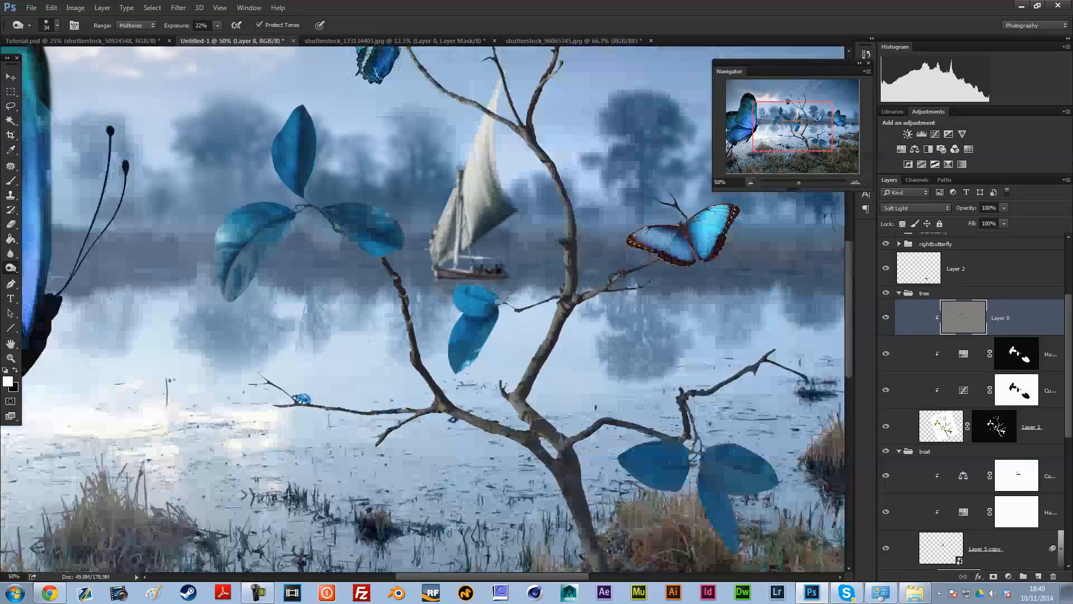
pyautogui.click(855, 182)
pyautogui.click(854, 182)
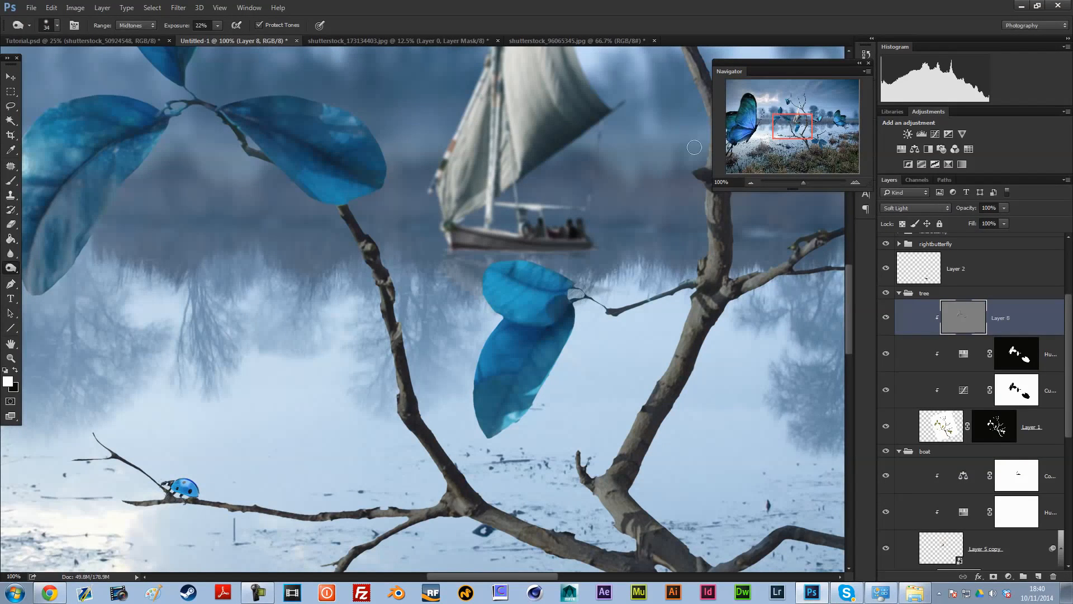
# Step: Target the tree's layer mask and trace a Pen path around the bright fringe on the right edge of the cluster's top leaf
pyautogui.moveTo(772, 132); pyautogui.dragTo(763, 124)
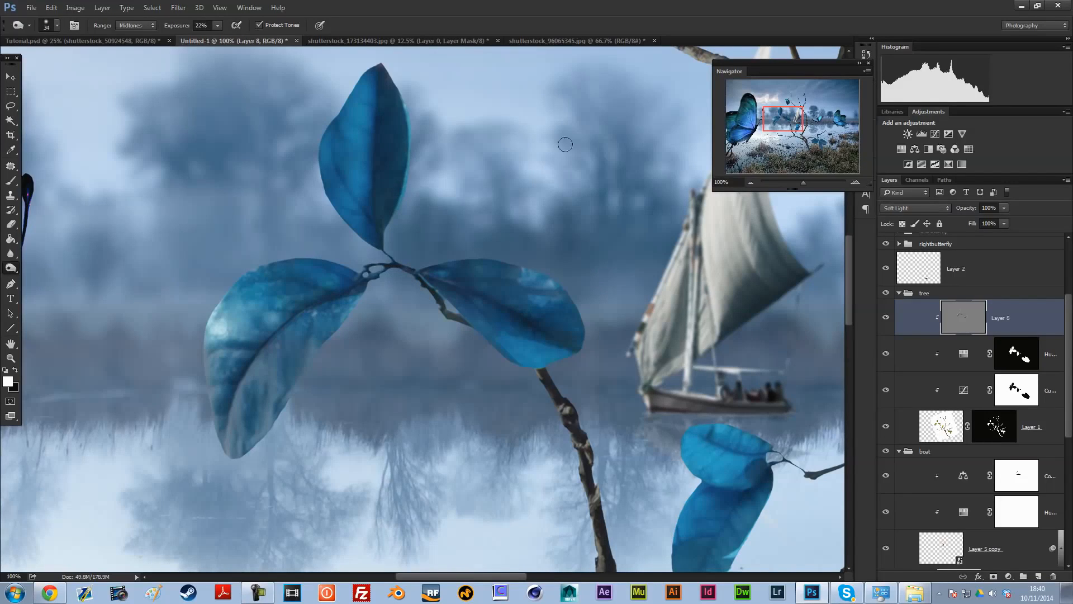
pyautogui.moveTo(802, 129); pyautogui.dragTo(803, 124)
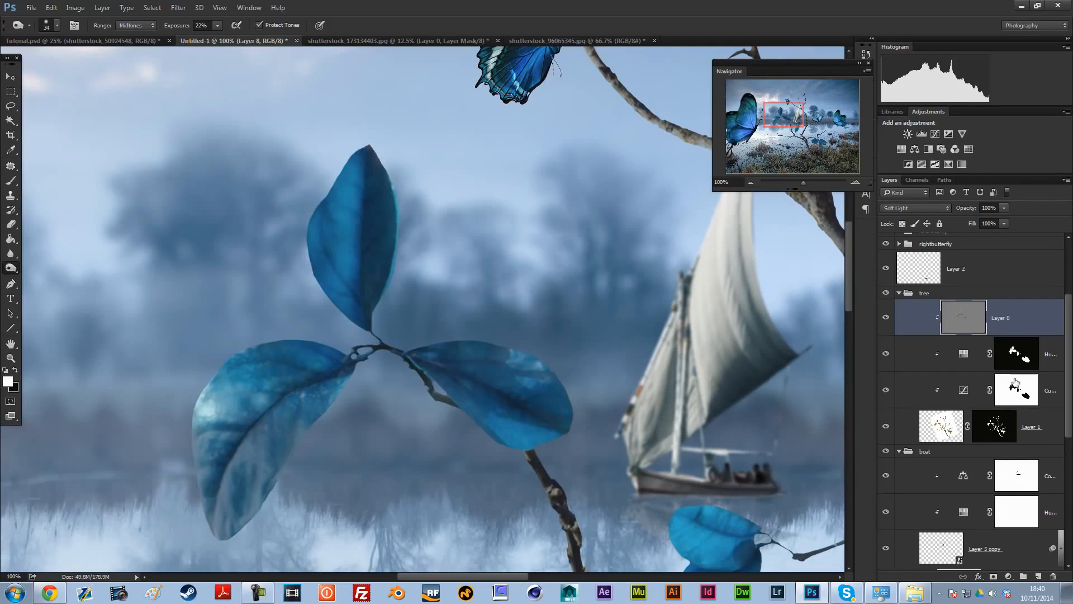
pyautogui.click(1013, 432)
pyautogui.press('b')
pyautogui.press('x')
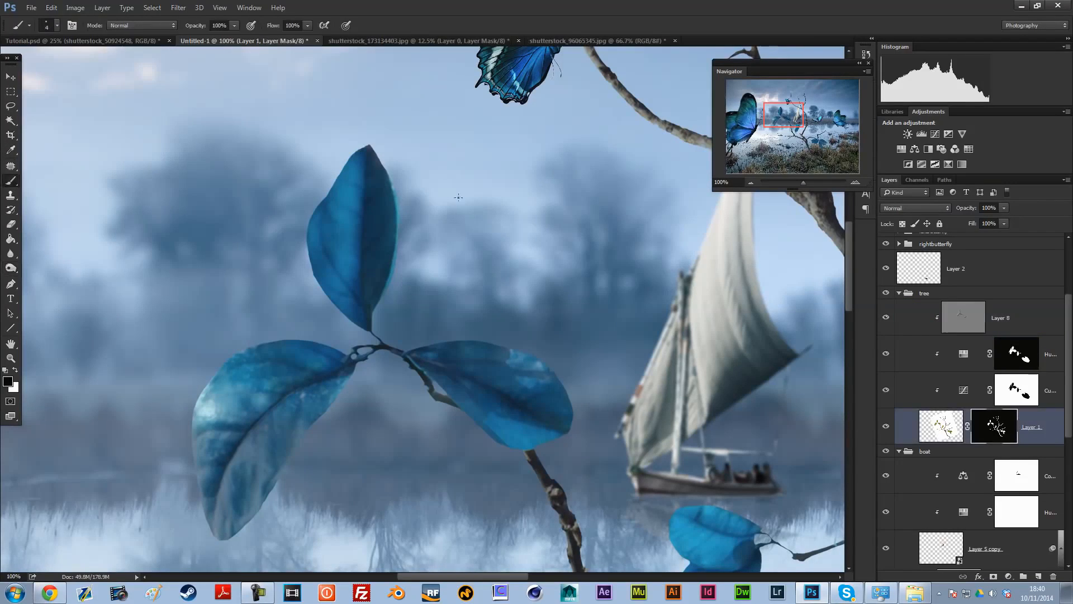
pyautogui.click(14, 106)
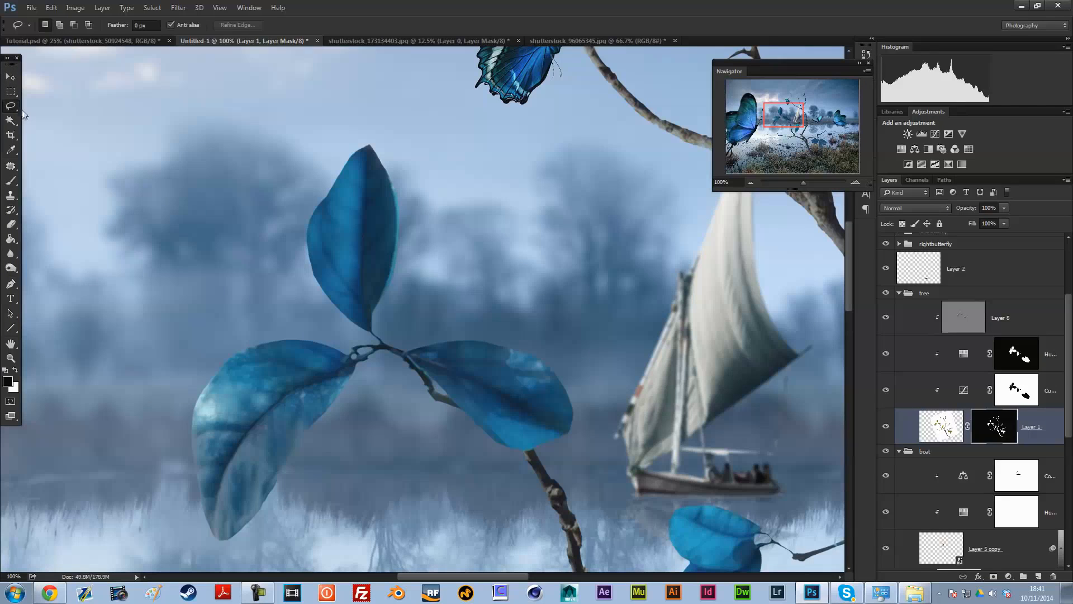
pyautogui.click(10, 283)
pyautogui.click(371, 326)
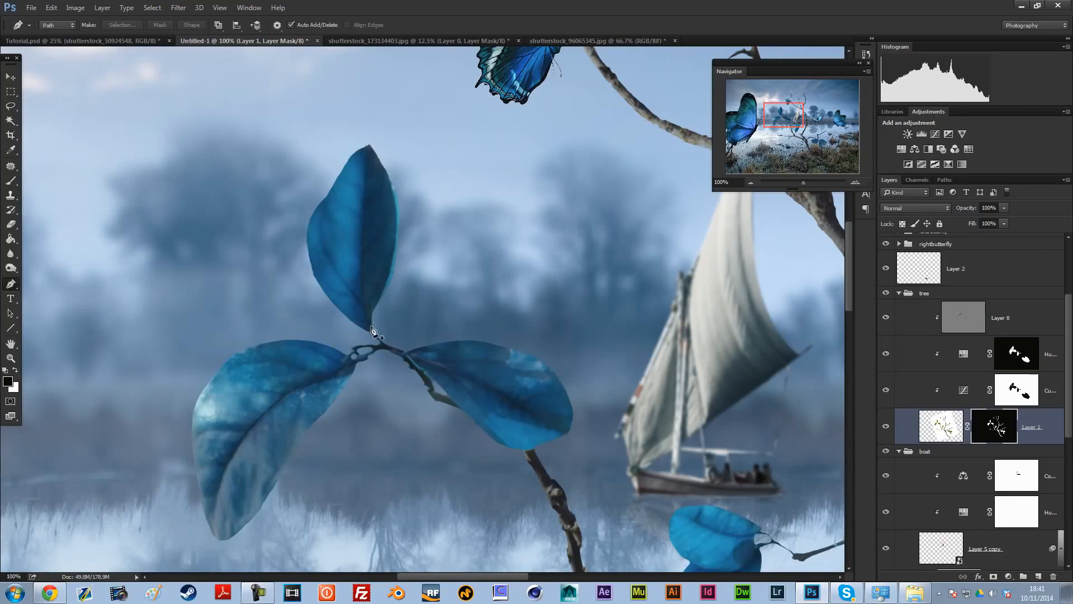
pyautogui.moveTo(379, 302); pyautogui.dragTo(387, 290)
pyautogui.click(385, 284)
pyautogui.moveTo(395, 216); pyautogui.dragTo(440, 183)
pyautogui.click(384, 166)
pyautogui.click(384, 159)
pyautogui.moveTo(450, 227); pyautogui.dragTo(448, 265)
pyautogui.moveTo(432, 290); pyautogui.dragTo(416, 307)
pyautogui.click(395, 318)
# Step: Try filling the path with white on the tree mask, and undo the fill
pyautogui.rightClick(395, 318)
pyautogui.click(428, 106)
pyautogui.click(543, 148)
pyautogui.click(542, 218)
pyautogui.click(613, 147)
pyautogui.rightClick(440, 188)
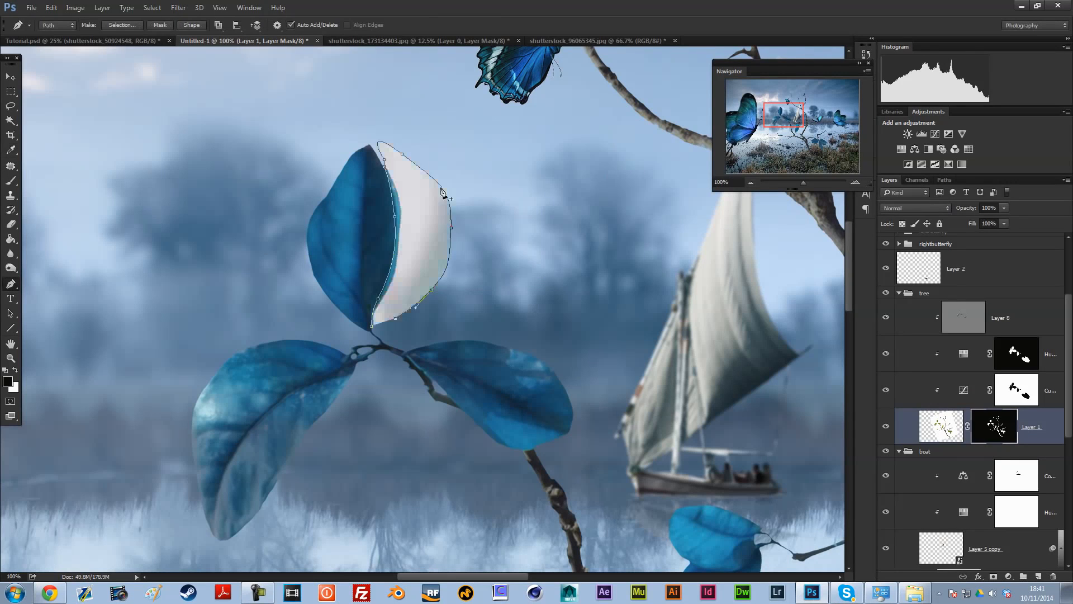
pyautogui.click(409, 170)
pyautogui.hotkey('ctrl', 'z')
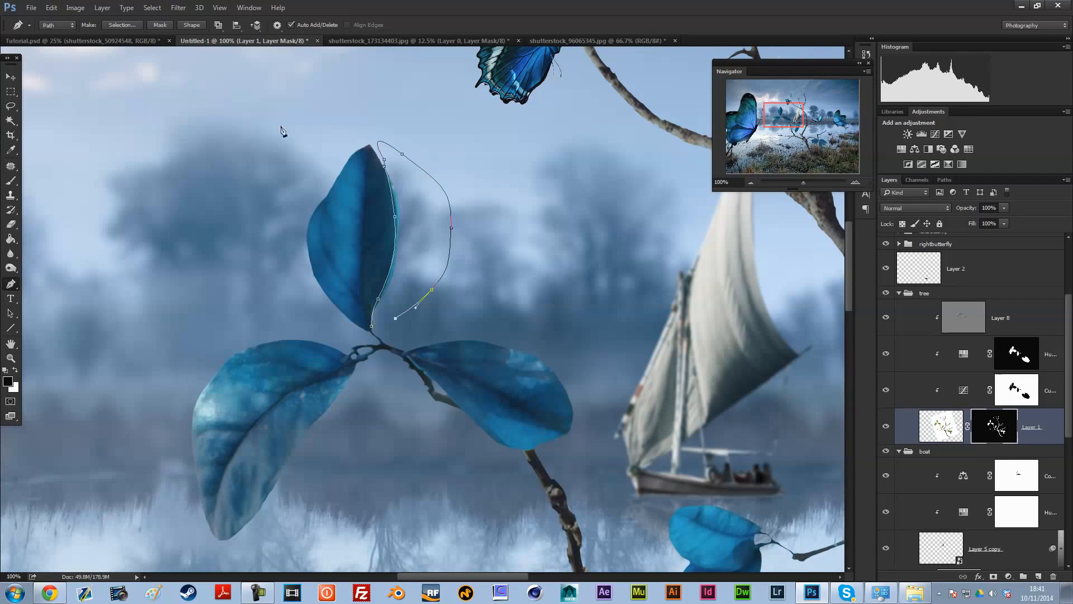
# Step: Try filling the tree mask with black using the regular Fill command
pyautogui.click(52, 8)
pyautogui.click(61, 168)
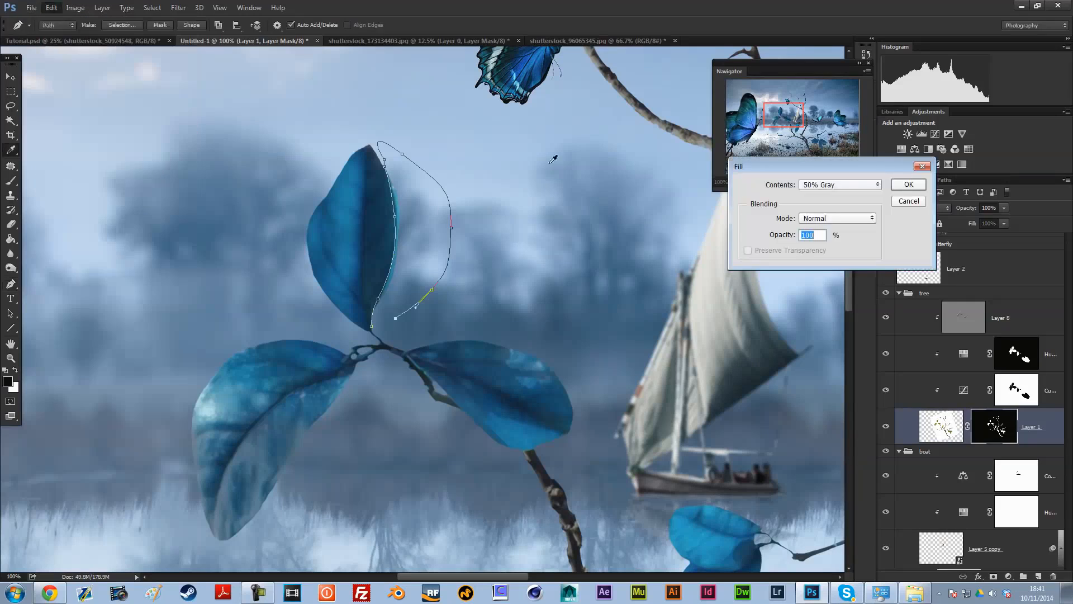
pyautogui.click(847, 185)
pyautogui.click(841, 256)
pyautogui.click(909, 184)
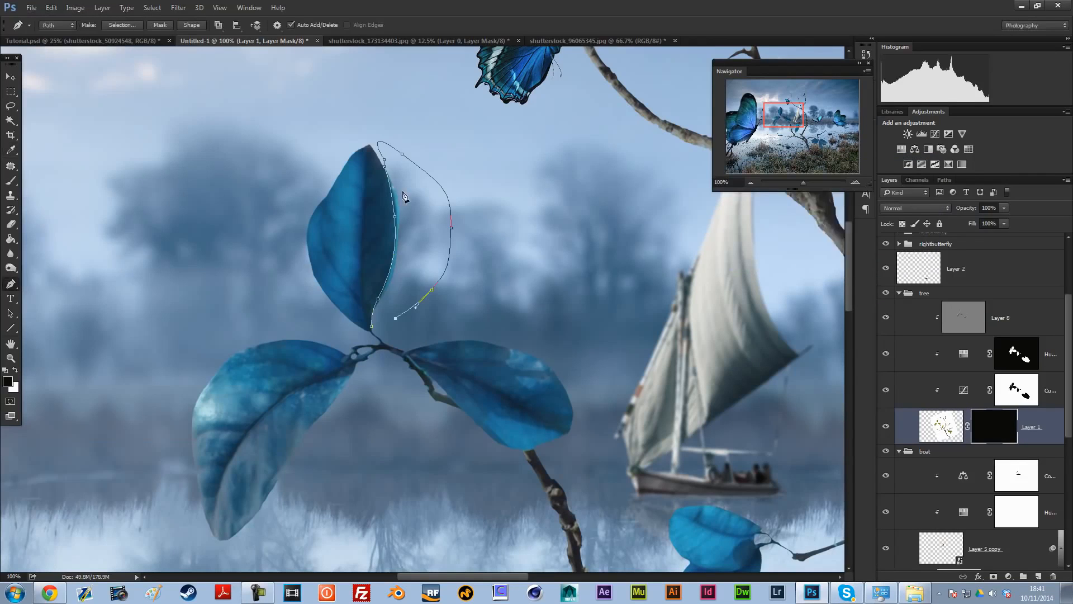
pyautogui.rightClick(405, 195)
pyautogui.click(407, 175)
# Step: Close the path at the leaf's base, fill it with black on the tree mask, and delete the path
pyautogui.click(371, 326)
pyautogui.rightClick(443, 219)
pyautogui.click(475, 295)
pyautogui.click(566, 149)
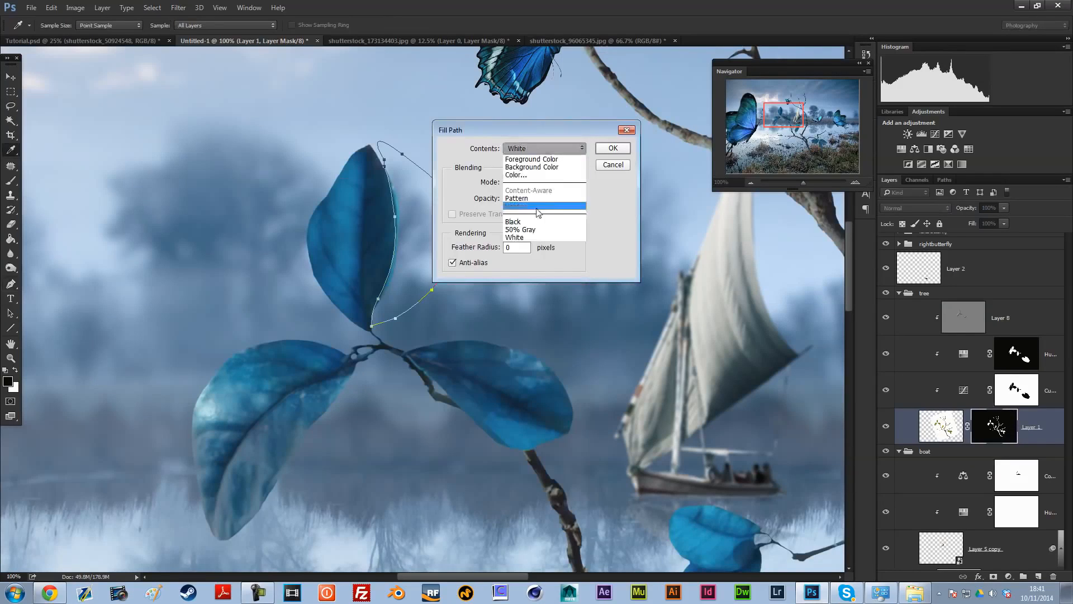
pyautogui.click(529, 222)
pyautogui.click(613, 148)
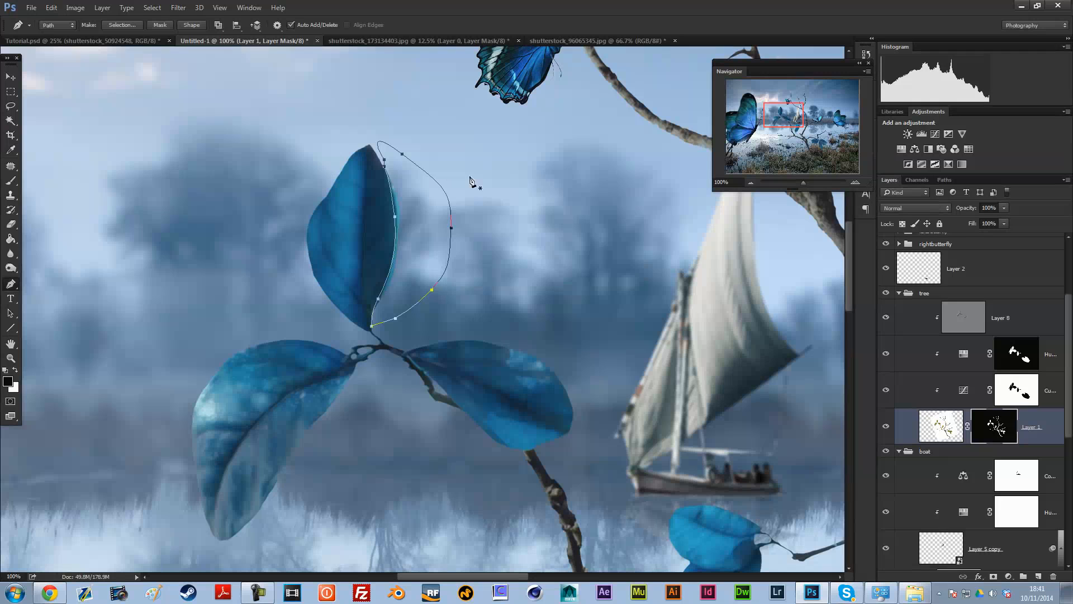
pyautogui.rightClick(414, 189)
pyautogui.click(447, 208)
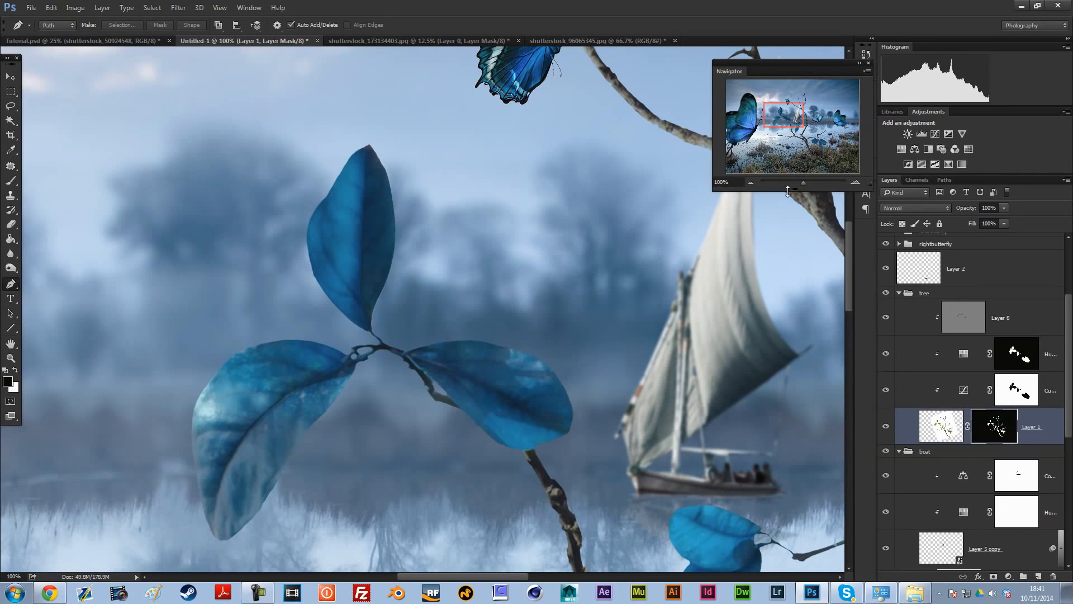
# Step: Apply the tree layer's mask permanently to Layer 1
pyautogui.click(751, 183)
pyautogui.click(854, 182)
pyautogui.click(752, 183)
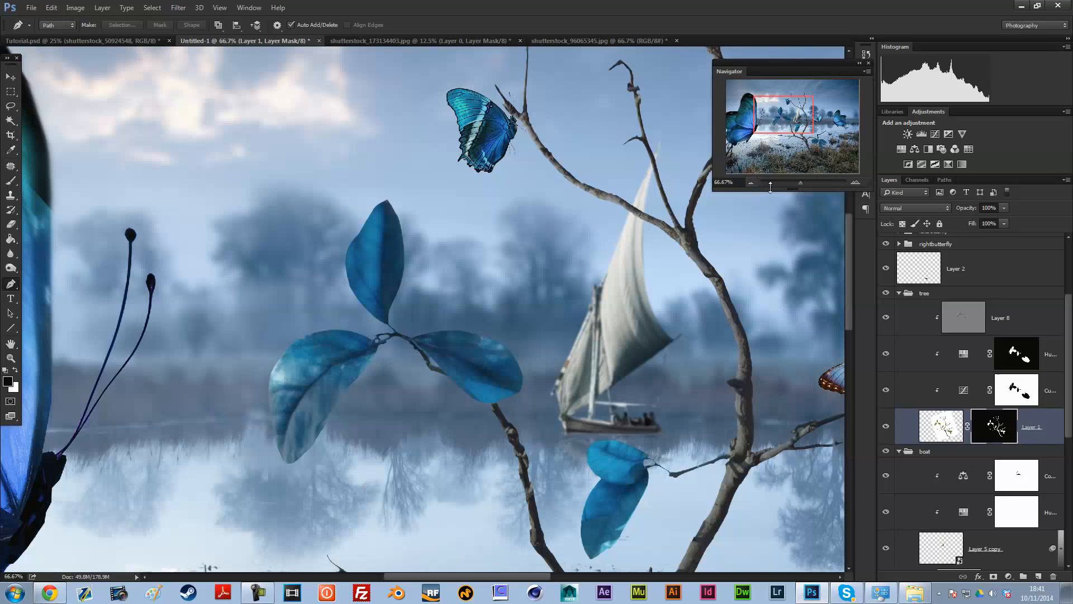
pyautogui.rightClick(1006, 426)
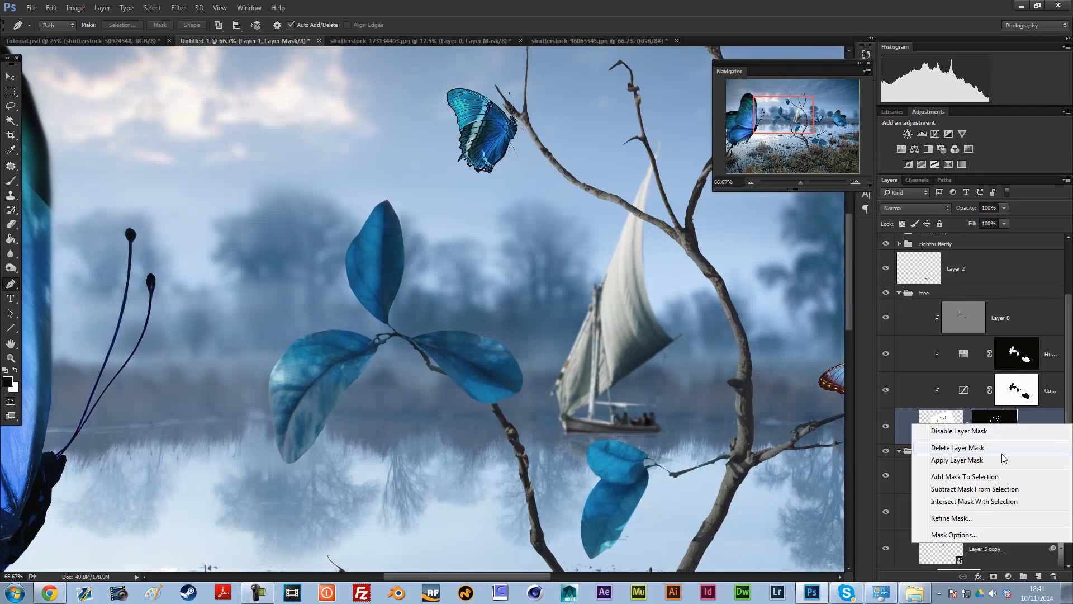
pyautogui.click(998, 460)
# Step: Try bending the cluster's top leaf with Puppet Warp, pinning its tip, sides and base and pulling its right edge and tip outward
pyautogui.rightClick(11, 268)
pyautogui.rightClick(11, 253)
pyautogui.click(44, 8)
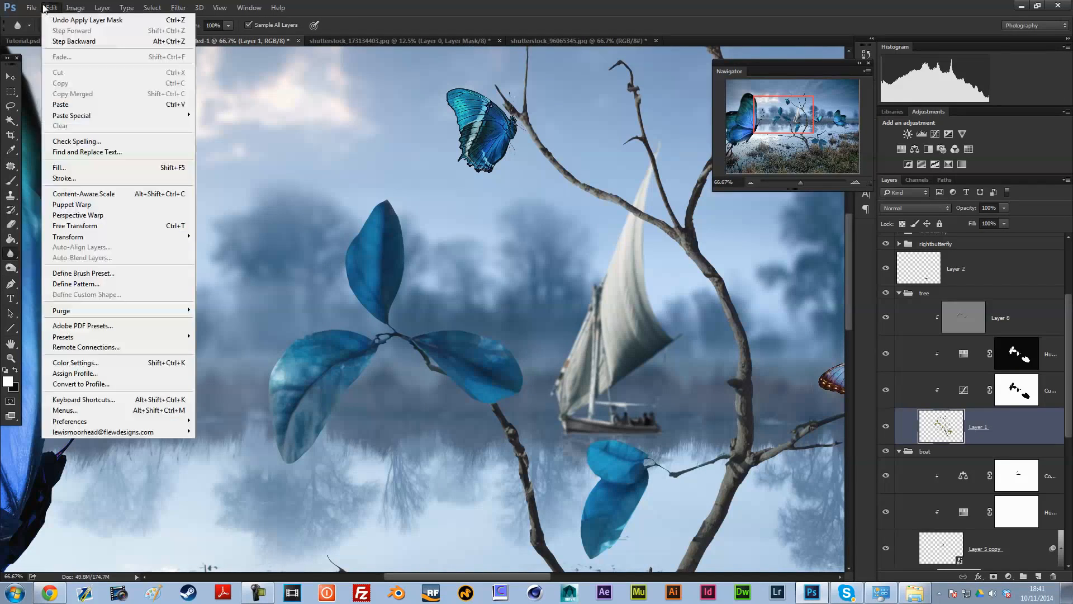
pyautogui.click(73, 203)
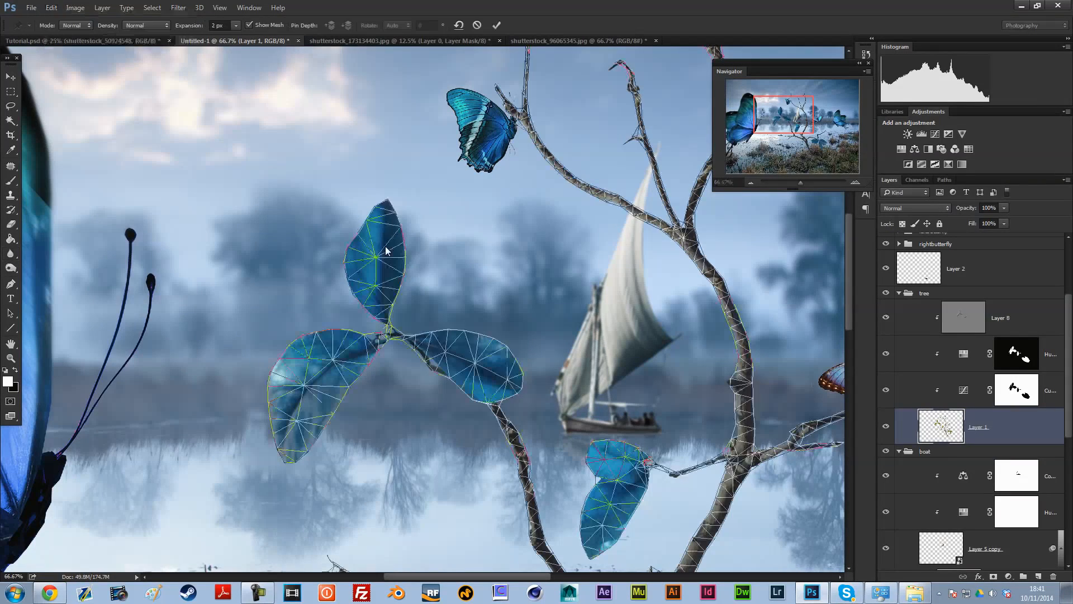
pyautogui.click(383, 204)
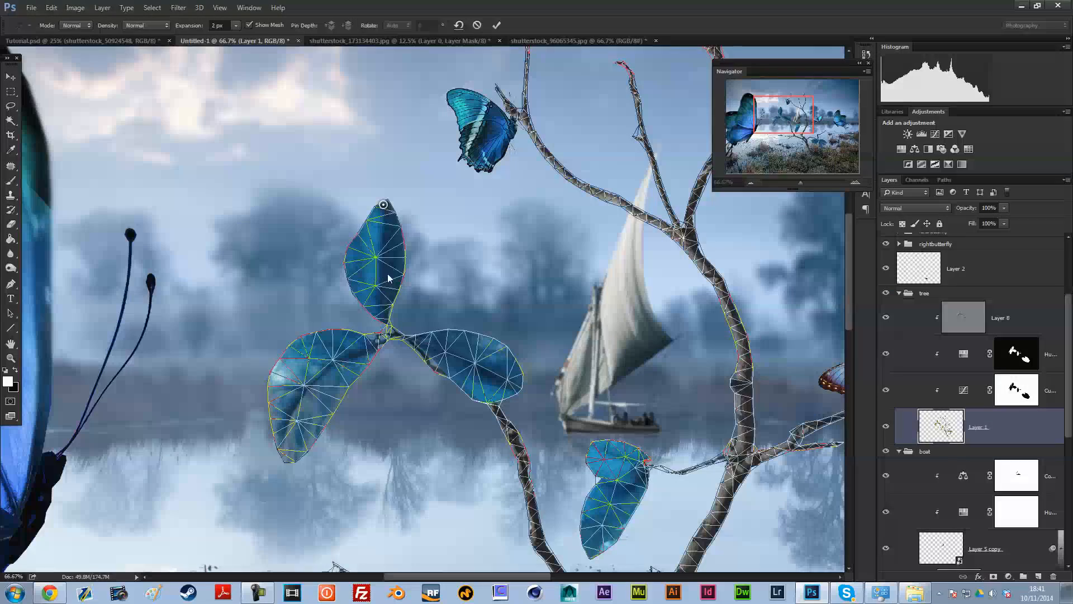
pyautogui.click(393, 262)
pyautogui.click(357, 268)
pyautogui.click(387, 312)
pyautogui.click(361, 234)
pyautogui.moveTo(393, 262); pyautogui.dragTo(403, 265)
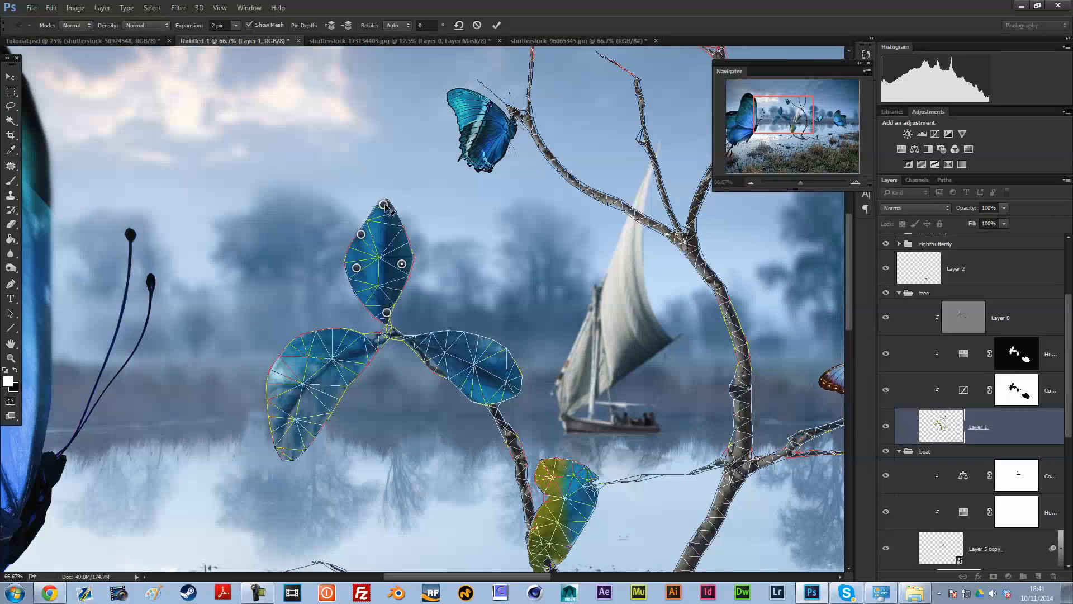
pyautogui.moveTo(391, 213); pyautogui.dragTo(474, 33)
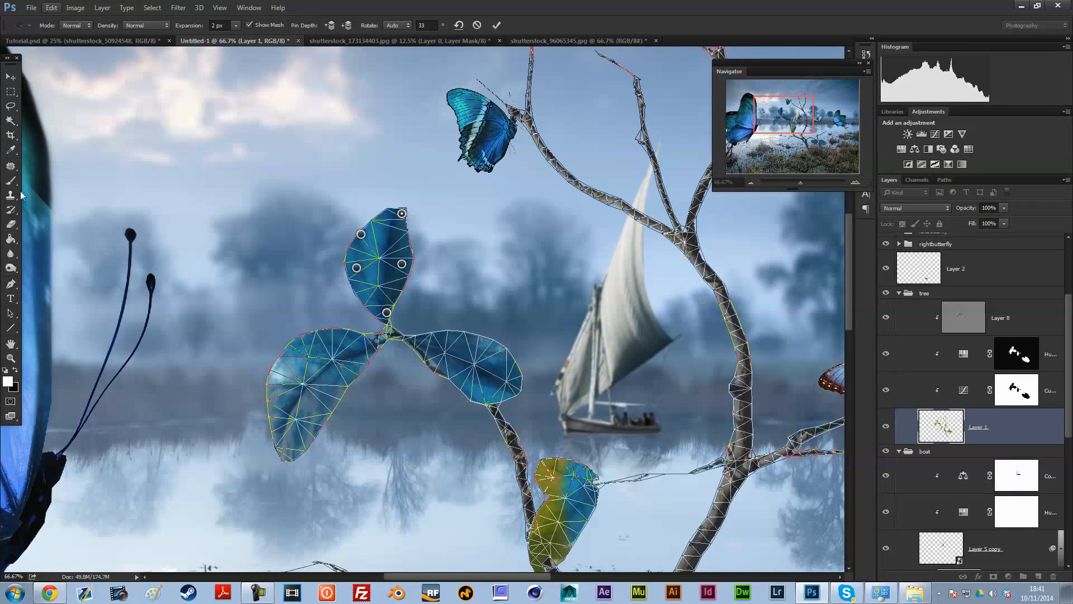
pyautogui.click(11, 106)
pyautogui.click(601, 224)
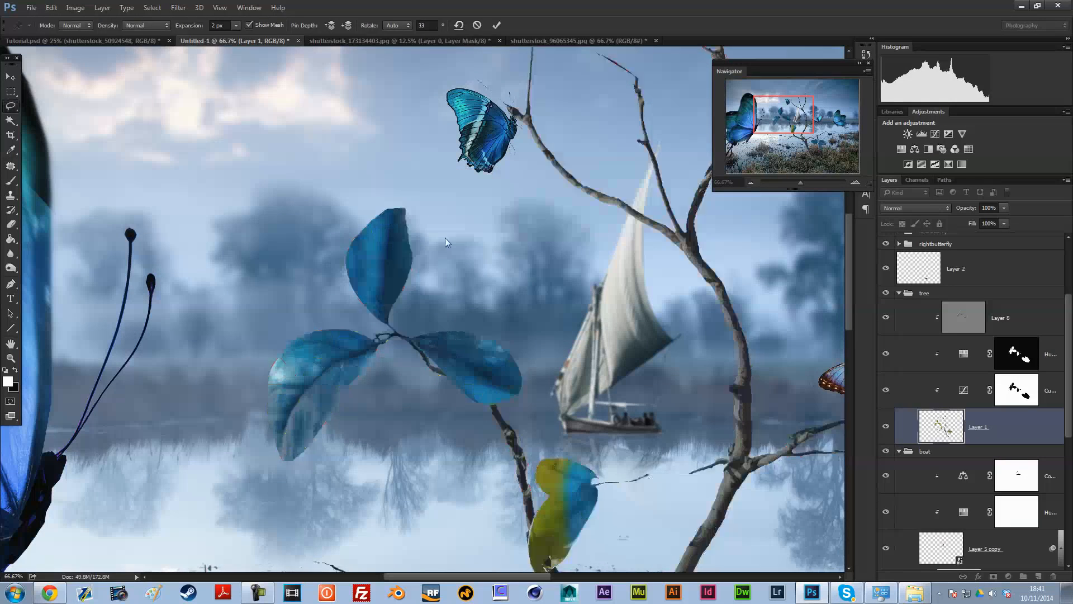
# Step: Lasso the cluster's top leaf, warp it so its tip curls over toward the boat, and clear the selection
pyautogui.moveTo(322, 259)
pyautogui.mouseDown()
pyautogui.moveTo(380, 331)
pyautogui.moveTo(418, 305)
pyautogui.moveTo(434, 228)
pyautogui.mouseUp()
pyautogui.click(51, 7)
pyautogui.moveTo(112, 237)
pyautogui.click(224, 305)
pyautogui.moveTo(436, 188)
pyautogui.mouseDown()
pyautogui.moveTo(456, 172)
pyautogui.moveTo(472, 187)
pyautogui.moveTo(482, 246)
pyautogui.mouseUp()
pyautogui.moveTo(347, 264); pyautogui.dragTo(350, 301)
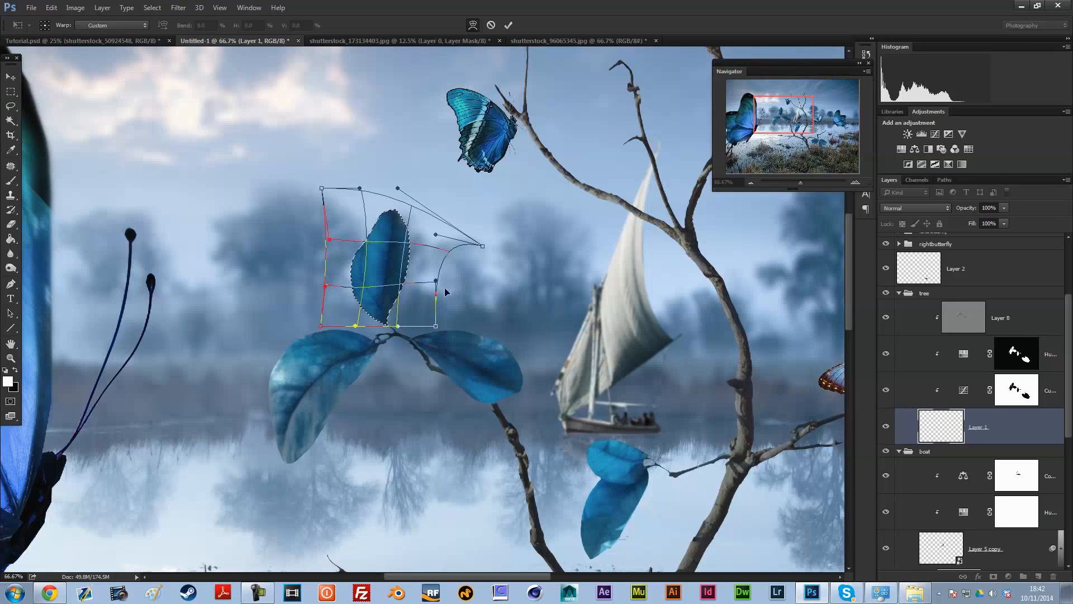
pyautogui.moveTo(398, 208); pyautogui.dragTo(447, 204)
pyautogui.moveTo(483, 245); pyautogui.dragTo(486, 320)
pyautogui.moveTo(447, 204)
pyautogui.mouseDown()
pyautogui.moveTo(560, 229)
pyautogui.moveTo(464, 229)
pyautogui.moveTo(552, 228)
pyautogui.moveTo(562, 246)
pyautogui.mouseUp()
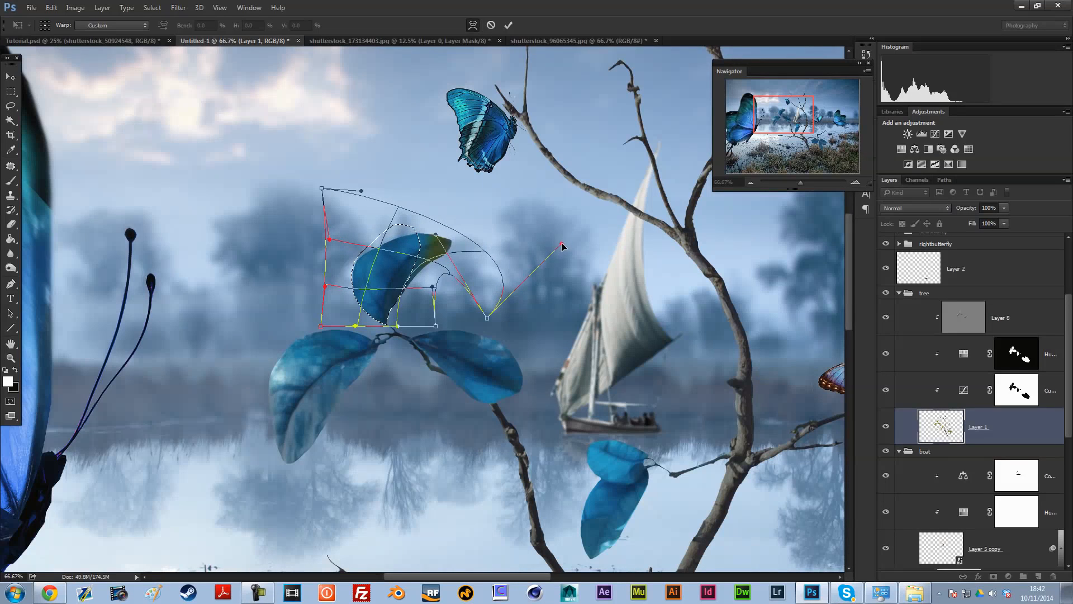
pyautogui.click(508, 25)
pyautogui.hotkey('ctrl', 'd')
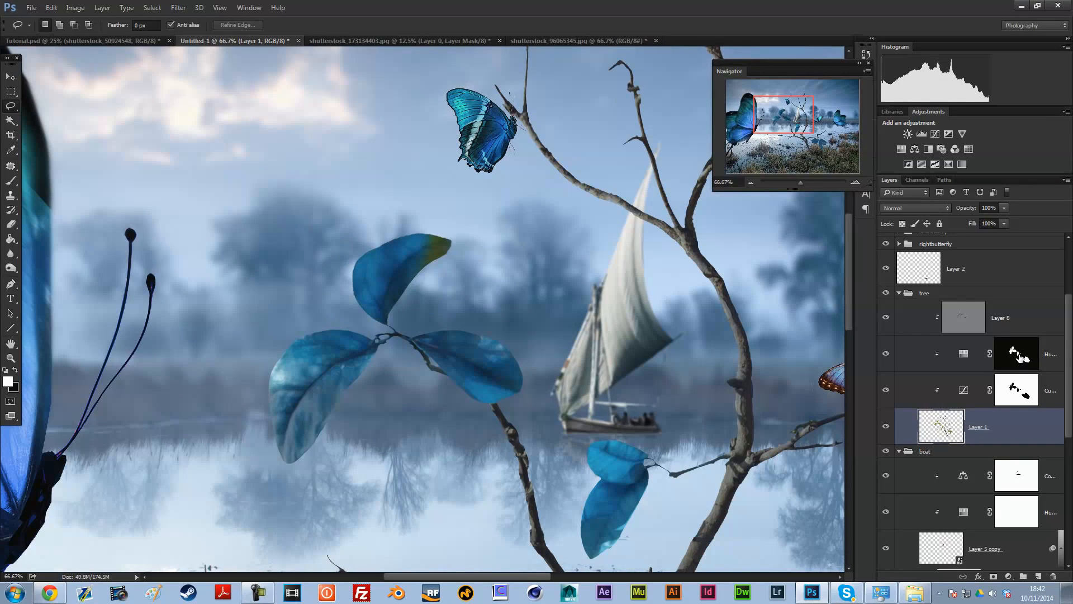
# Step: Paint white on the Hue/Saturation 5 mask over the warped leaf's yellow tip with a 49 px hard brush
pyautogui.click(10, 181)
pyautogui.press('x')
pyautogui.rightClick(550, 293)
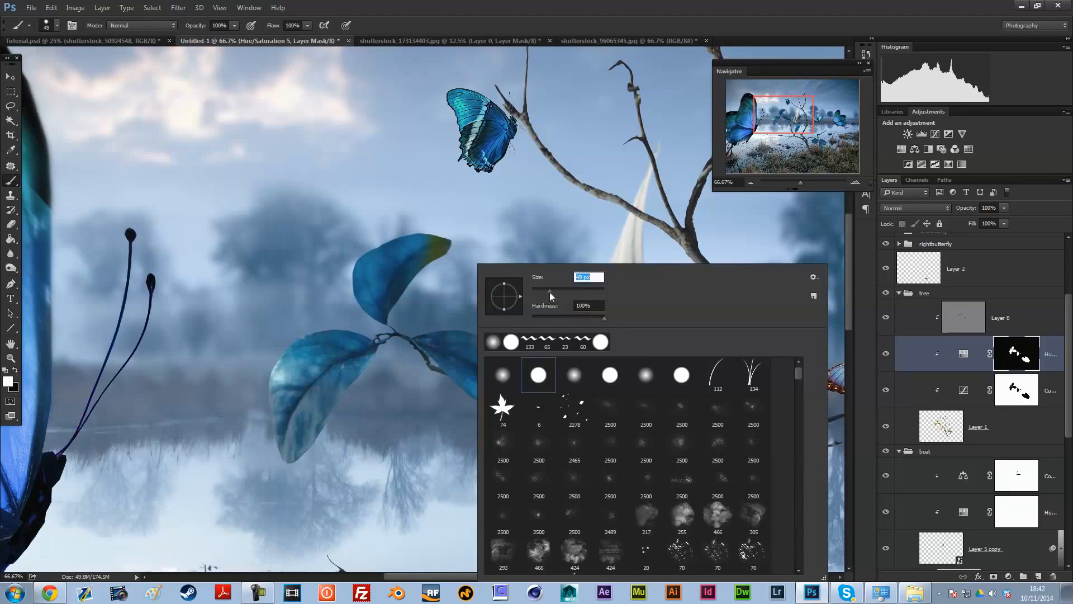
pyautogui.moveTo(443, 246); pyautogui.dragTo(419, 265)
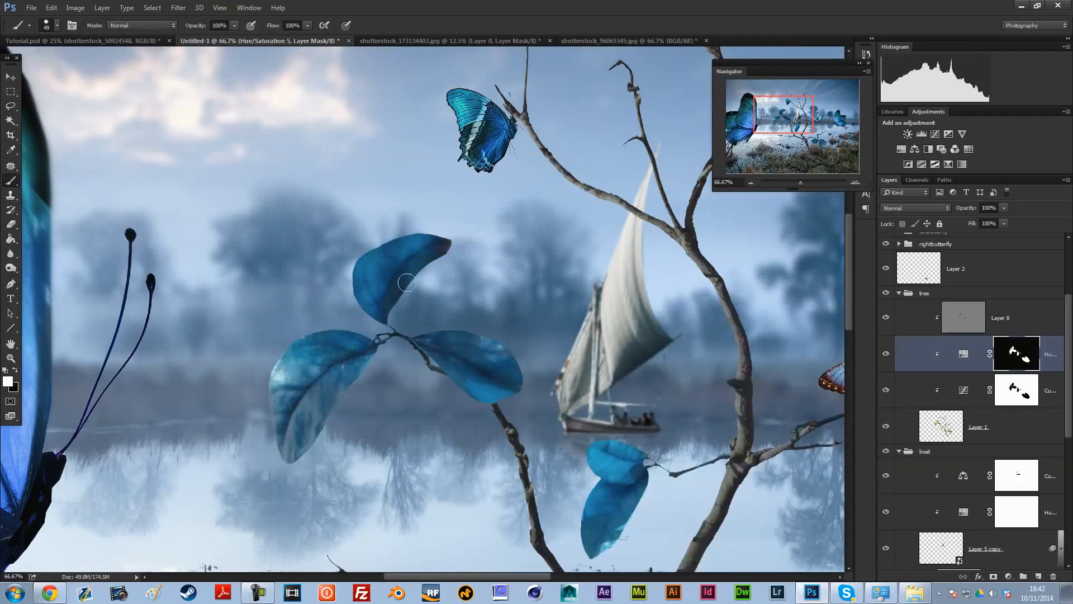
# Step: Compare the tree's leaves with and without the Layer 8 shading
pyautogui.click(747, 182)
pyautogui.click(748, 182)
pyautogui.click(747, 181)
pyautogui.click(852, 182)
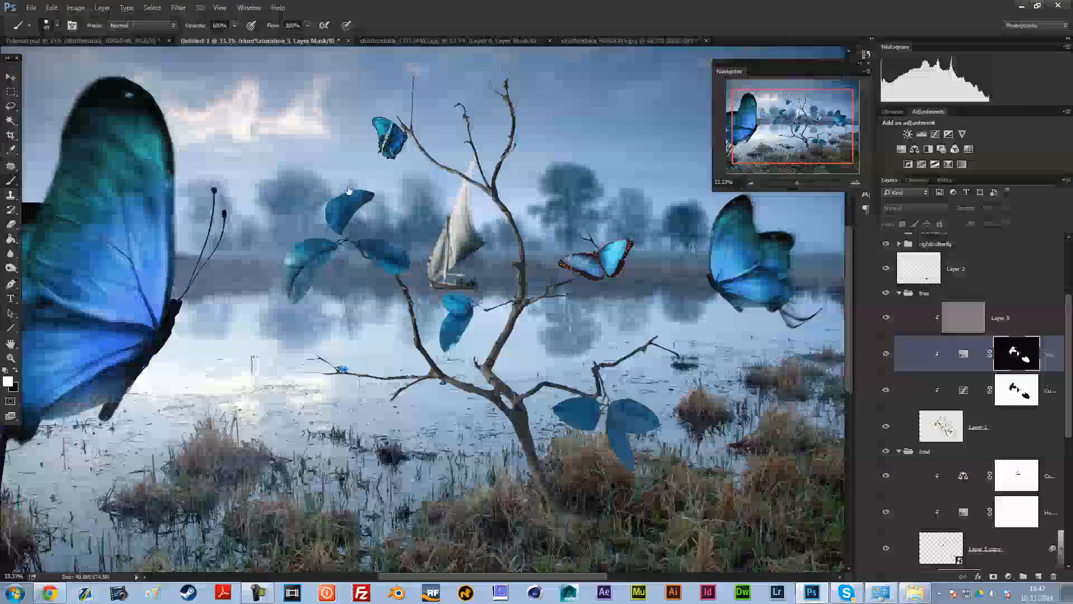
pyautogui.click(885, 316)
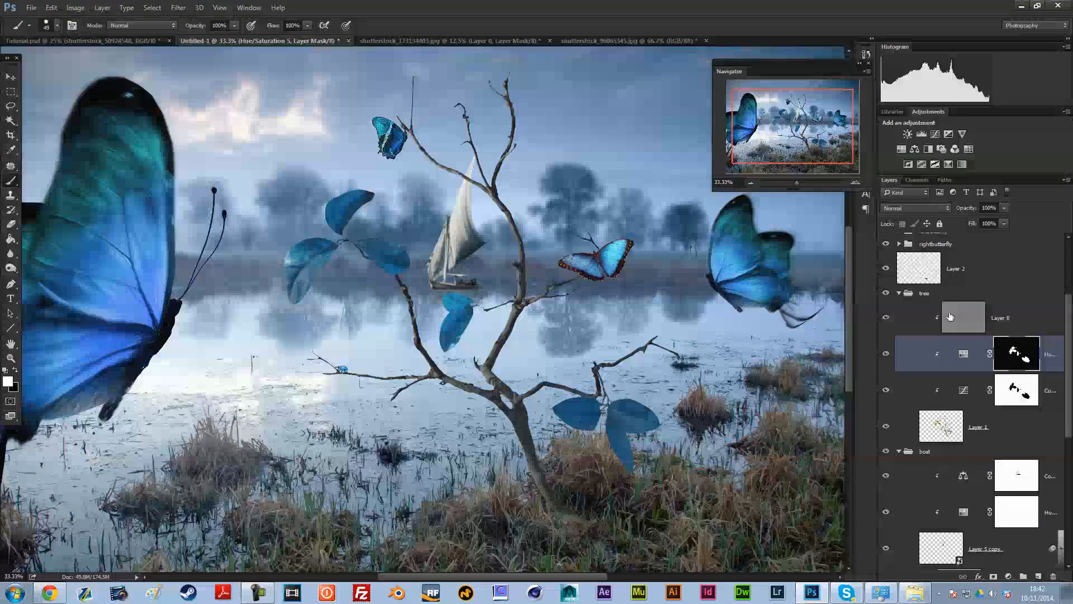
pyautogui.click(885, 316)
pyautogui.click(961, 305)
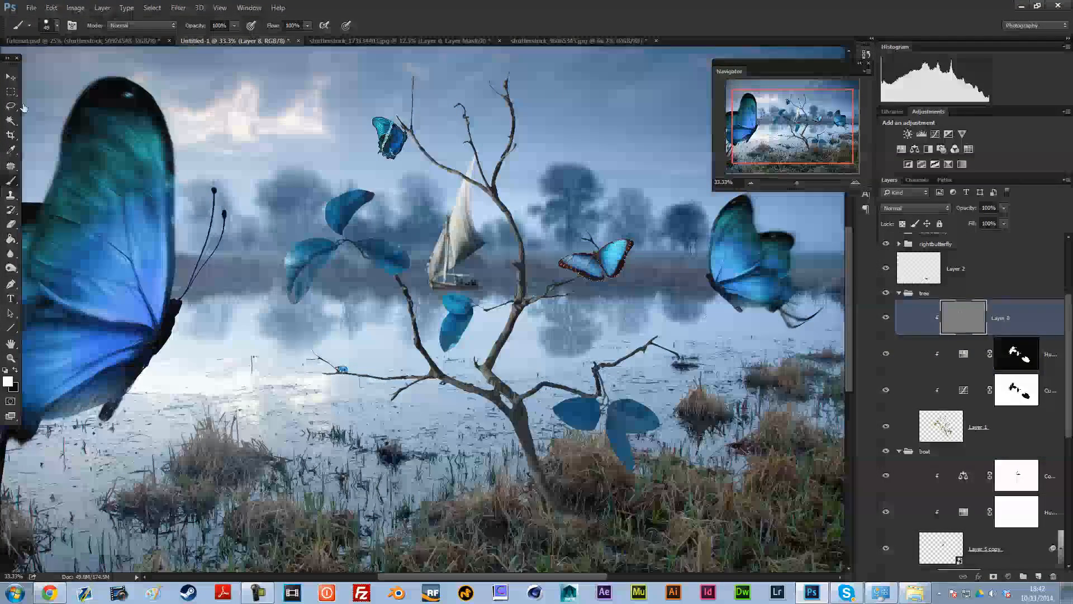
# Step: Load the outline of the tree's Layer 1 as a selection around the leaf cluster
pyautogui.click(941, 426)
pyautogui.click(855, 183)
pyautogui.click(856, 183)
pyautogui.click(855, 183)
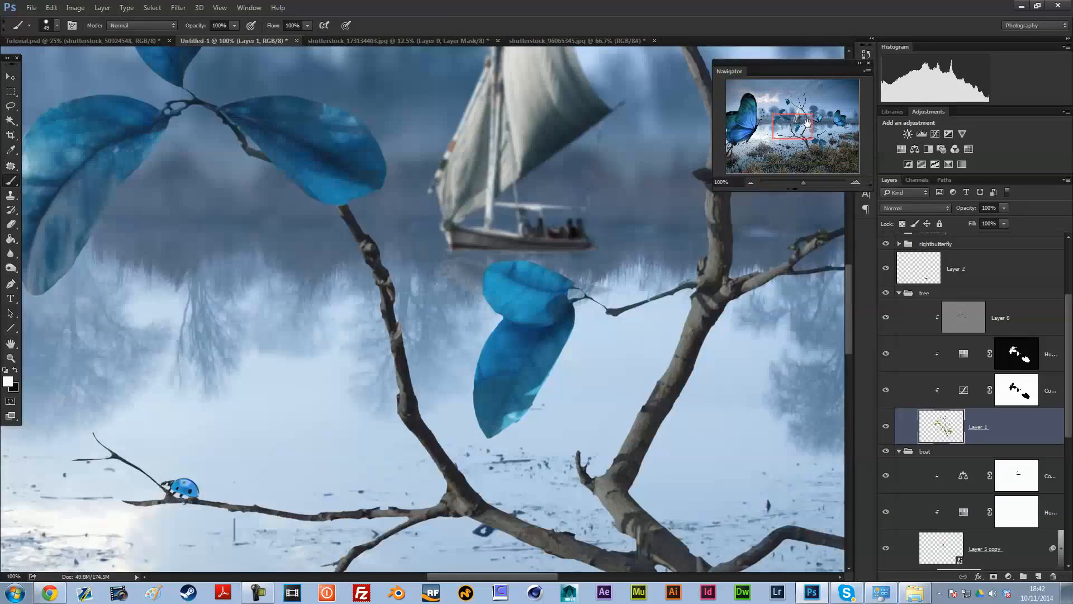
pyautogui.moveTo(806, 123); pyautogui.dragTo(801, 112)
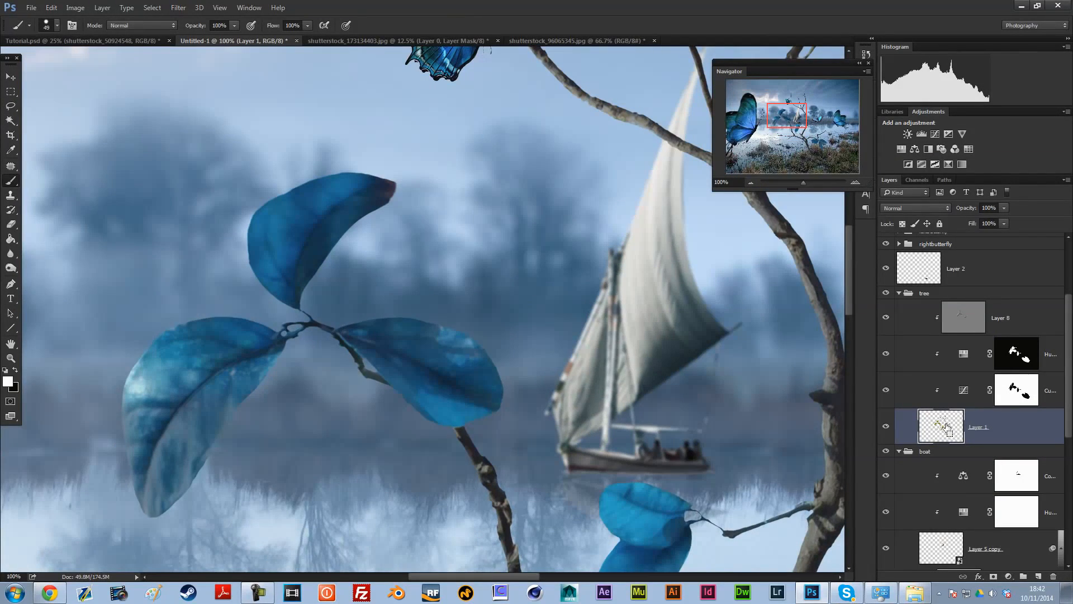
pyautogui.keyDown('ctrl'); pyautogui.click(959, 414); pyautogui.keyUp('ctrl')
# Step: Clone blue leaf texture over the warped leaf's brown tip with the Clone Stamp at 20% flow and a 46 px brush
pyautogui.click(14, 197)
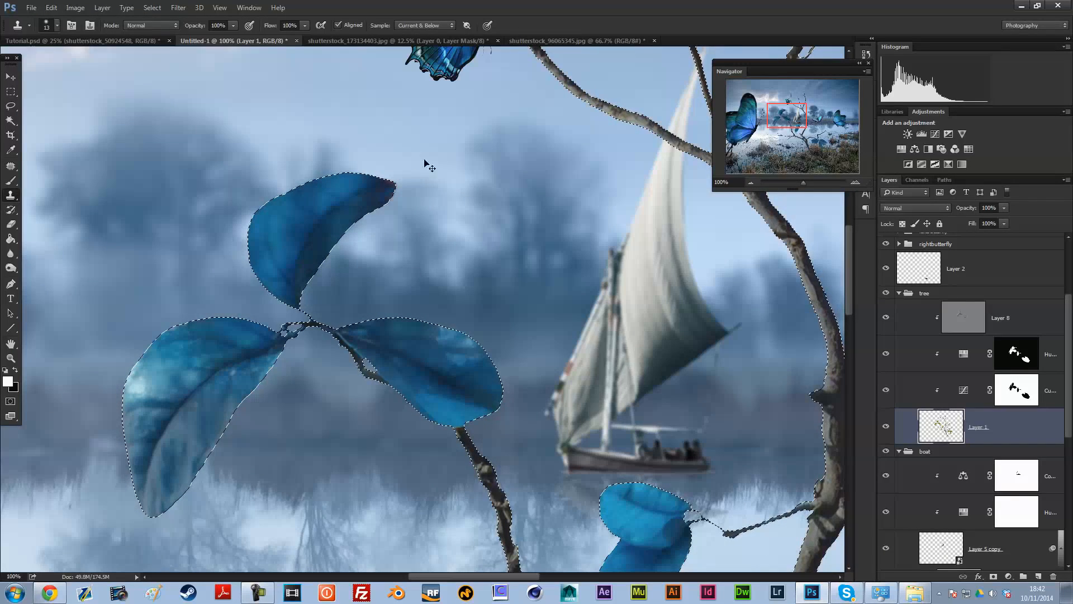
pyautogui.moveTo(304, 25); pyautogui.dragTo(259, 38)
pyautogui.rightClick(513, 216)
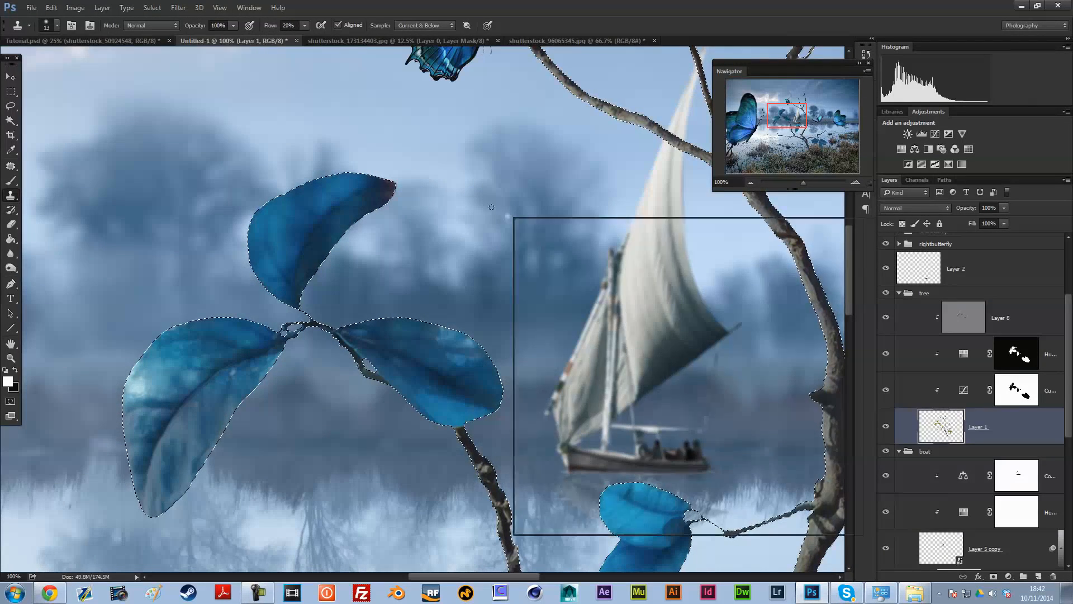
pyautogui.moveTo(567, 244); pyautogui.dragTo(584, 244)
pyautogui.press('Return')
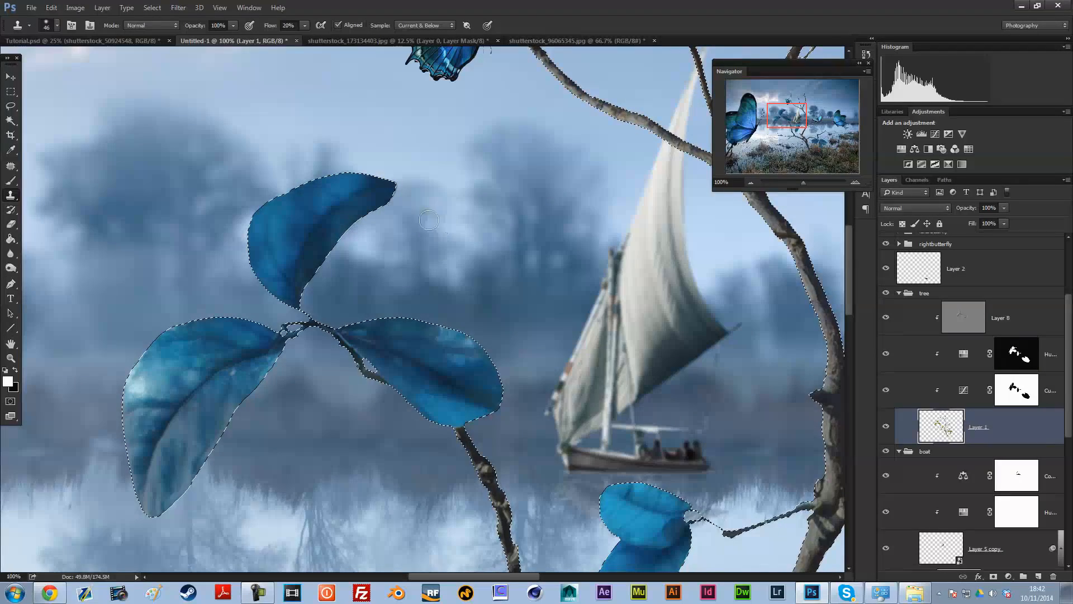
pyautogui.hotkey('ctrl', 'd')
pyautogui.click(751, 183)
pyautogui.click(750, 182)
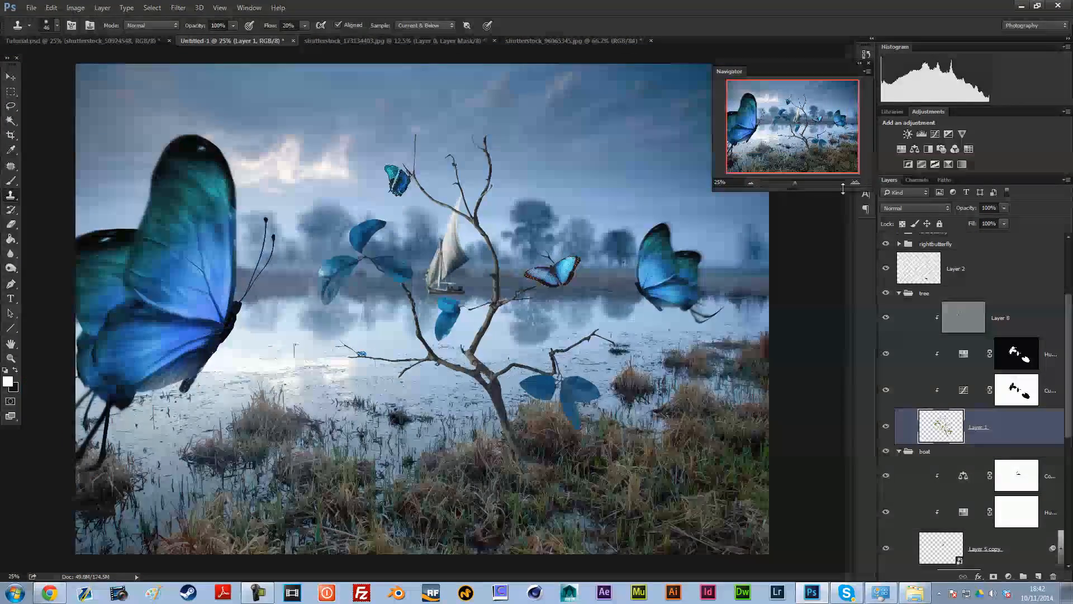
pyautogui.click(855, 182)
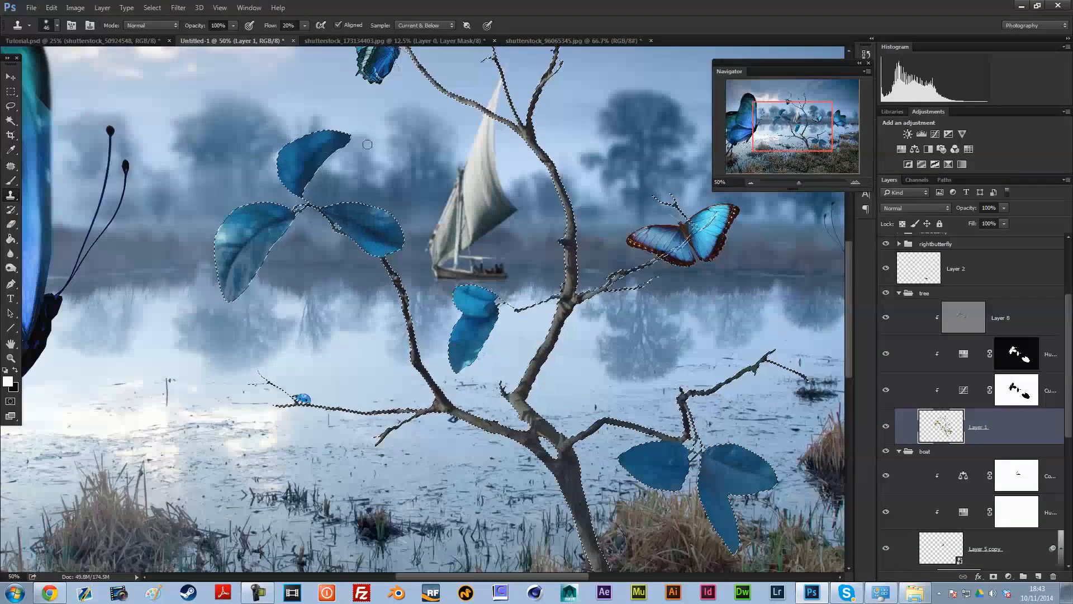
pyautogui.moveTo(360, 136); pyautogui.dragTo(342, 142)
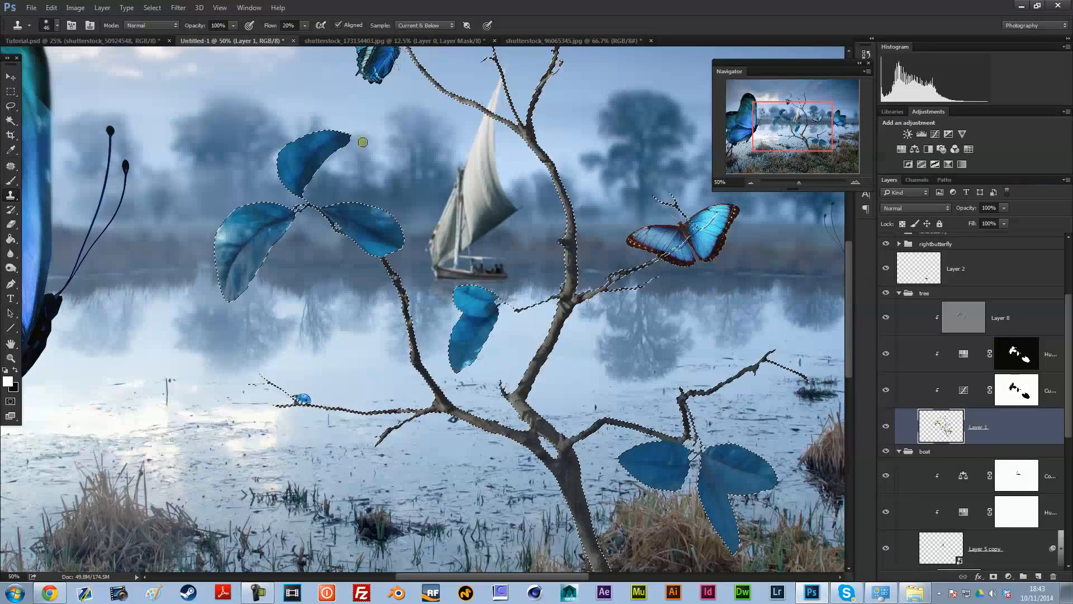
# Step: Lighten the warped leaf's tip on Layer 8 with the Dodge tool, and clear the selection
pyautogui.click(11, 268)
pyautogui.click(57, 276)
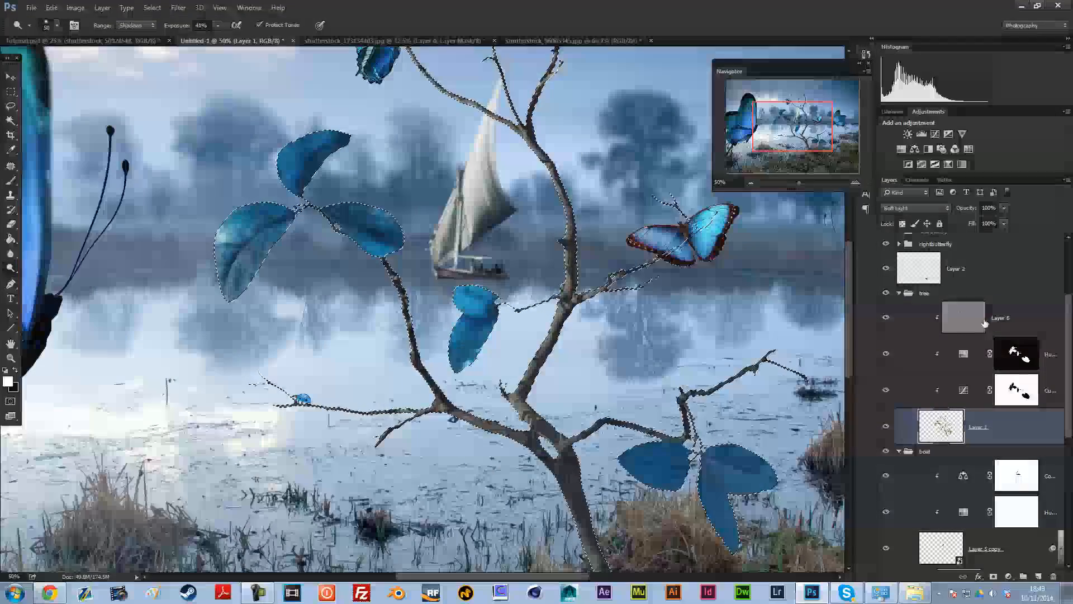
pyautogui.click(1017, 317)
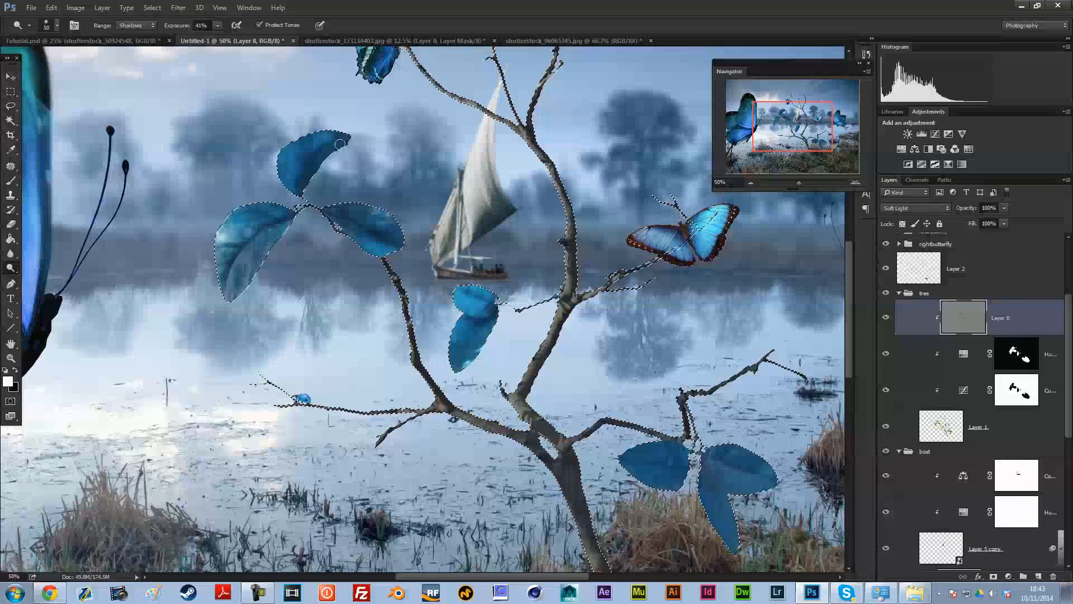
pyautogui.click(10, 268)
pyautogui.click(56, 276)
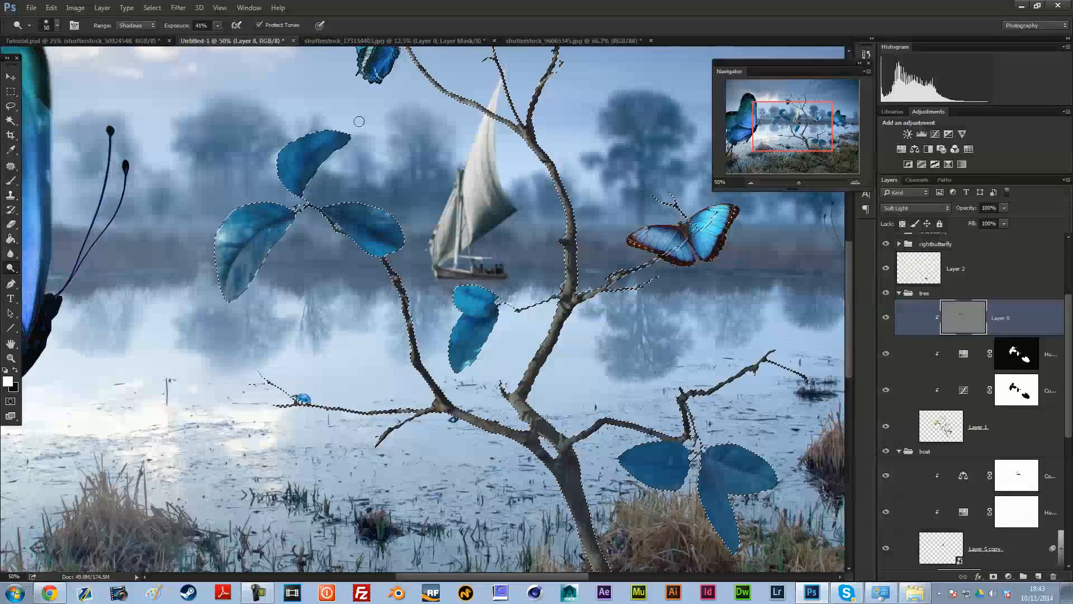
pyautogui.hotkey('ctrl', 'd')
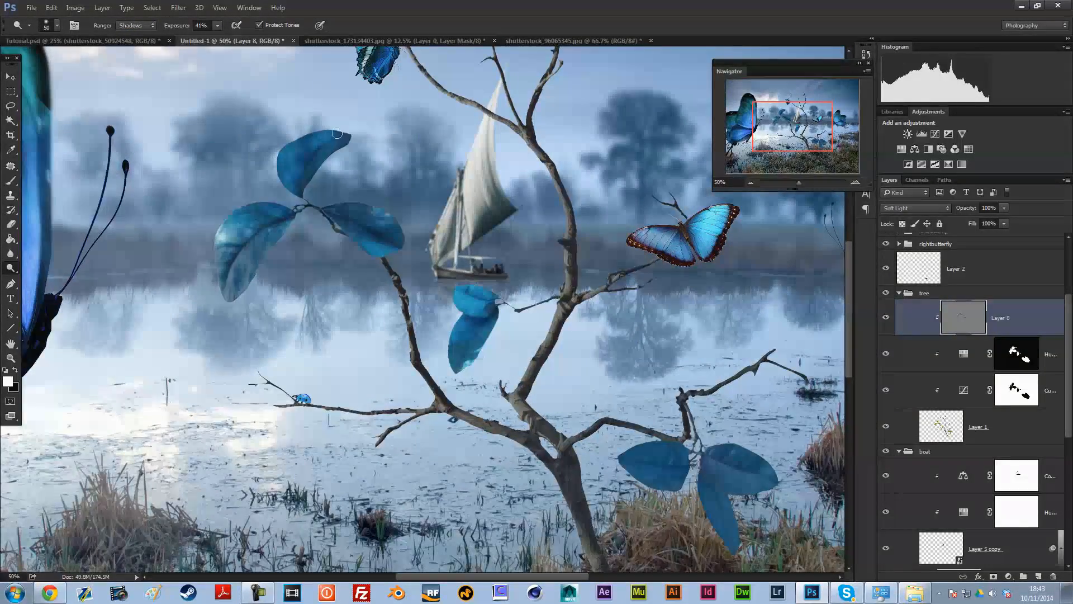
# Step: Darken the twig beneath the leaf cluster on Layer 8 with the Burn tool and a 13 px soft brush
pyautogui.click(854, 182)
pyautogui.click(10, 255)
pyautogui.click(11, 268)
pyautogui.rightClick(358, 179)
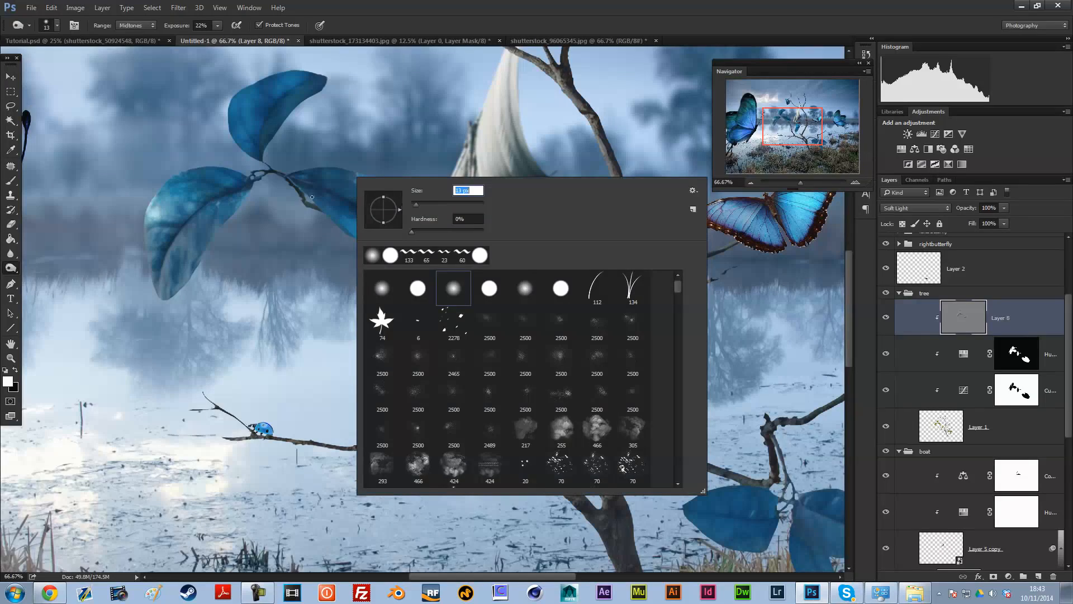
pyautogui.click(298, 199)
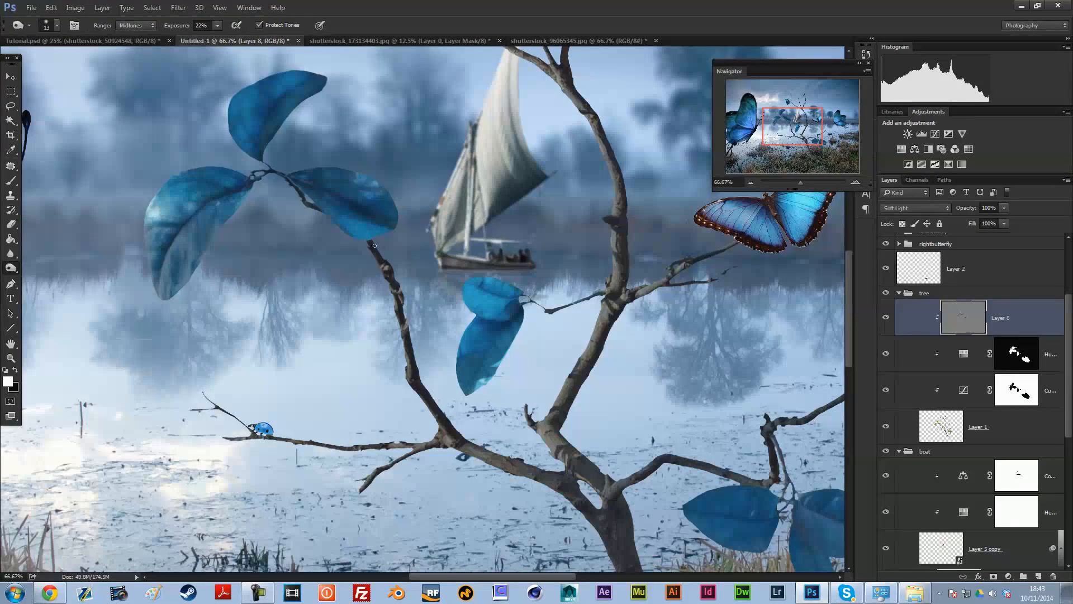
# Step: Burn broad shading into the two overlapping leaves below the boat on Layer 8, starting with a 65 px brush
pyautogui.rightClick(516, 242)
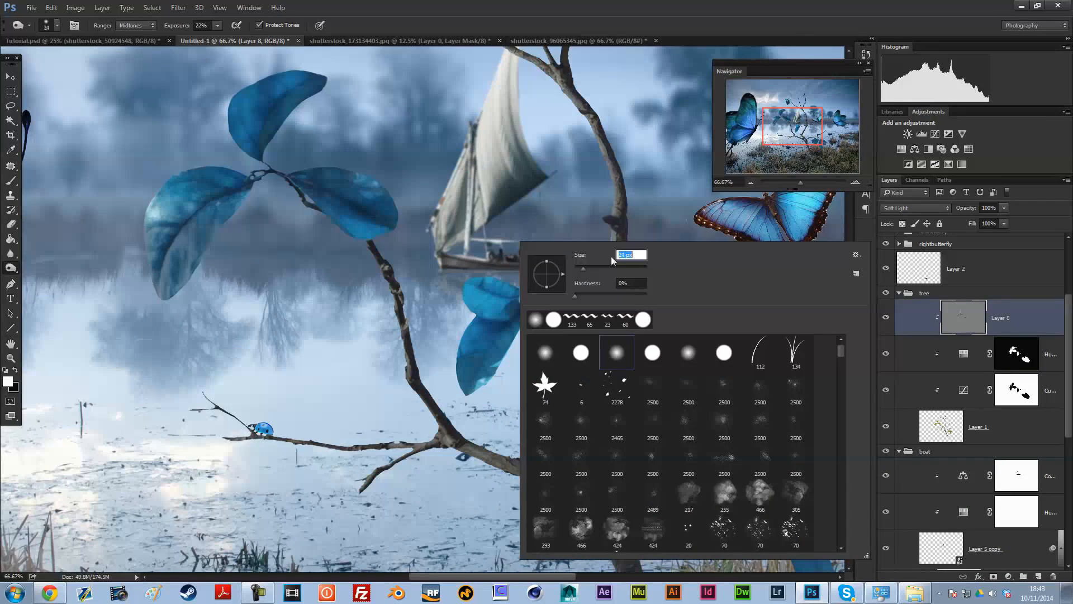
pyautogui.click(855, 182)
pyautogui.click(856, 183)
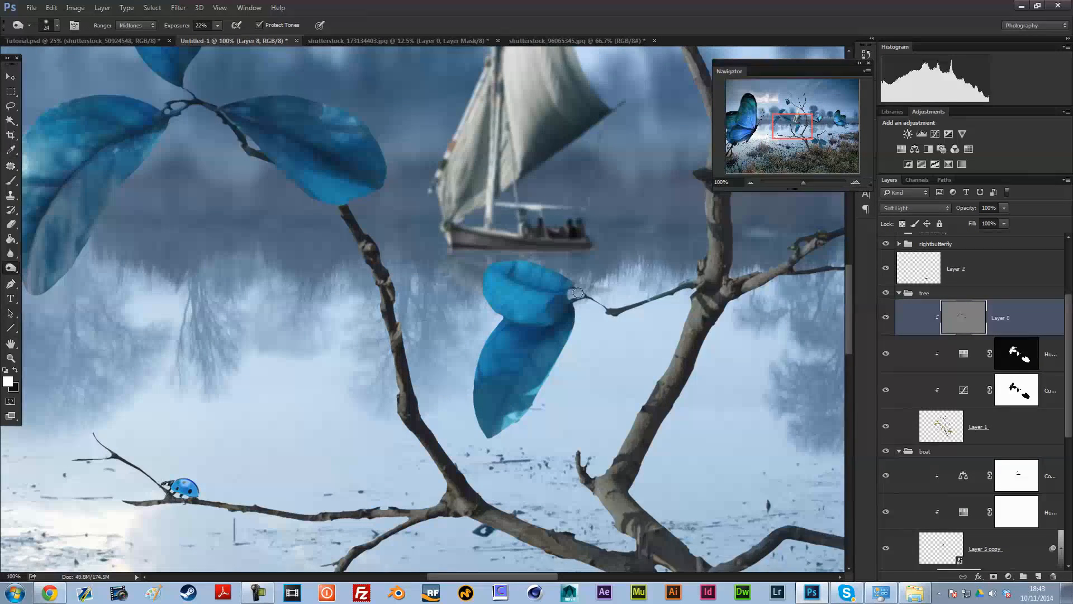
pyautogui.rightClick(594, 276)
pyautogui.moveTo(649, 284); pyautogui.dragTo(672, 294)
pyautogui.press('Return')
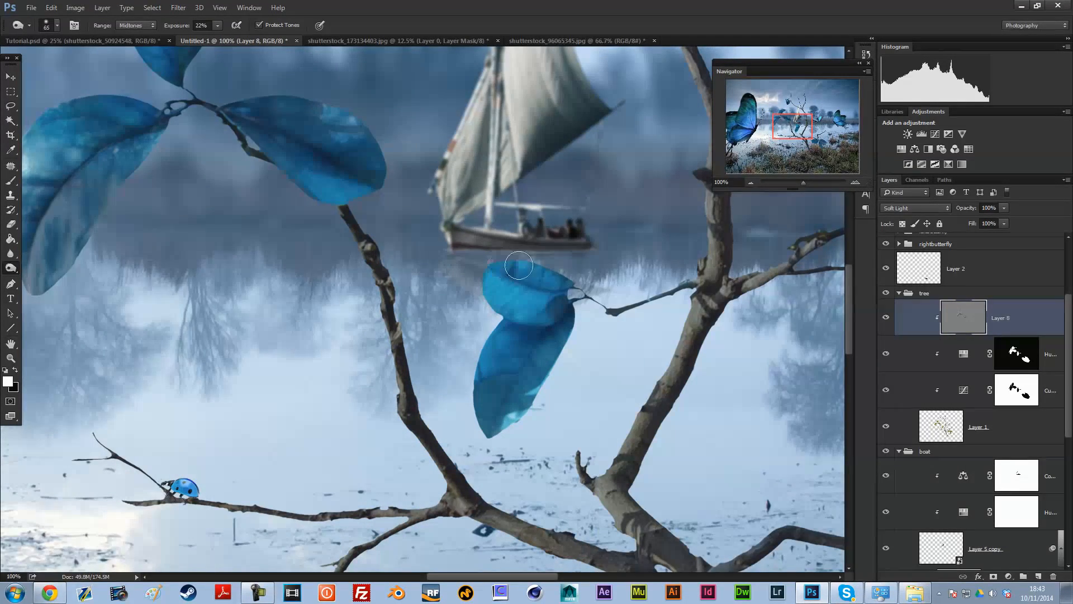
pyautogui.rightClick(590, 258)
pyautogui.click(653, 283)
pyautogui.press('Return')
# Step: Burn fine veins and creases into the two overlapping leaves below the boat with a 6 px brush
pyautogui.rightClick(547, 268)
pyautogui.click(613, 289)
pyautogui.moveTo(613, 288); pyautogui.dragTo(608, 289)
pyautogui.click(855, 182)
pyautogui.click(855, 183)
pyautogui.moveTo(785, 130); pyautogui.dragTo(793, 128)
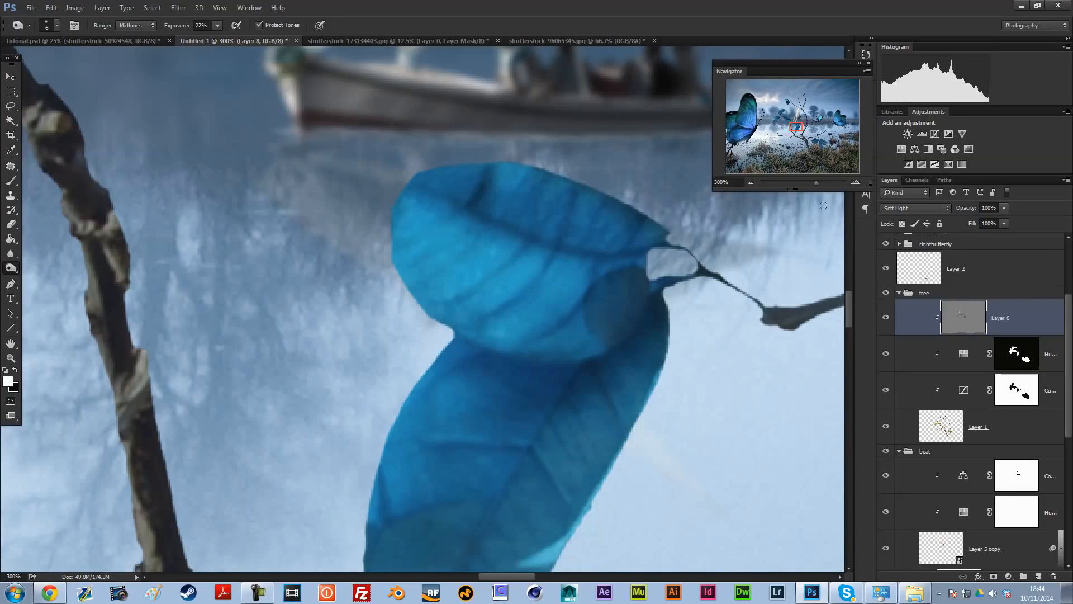
pyautogui.click(750, 184)
pyautogui.click(750, 184)
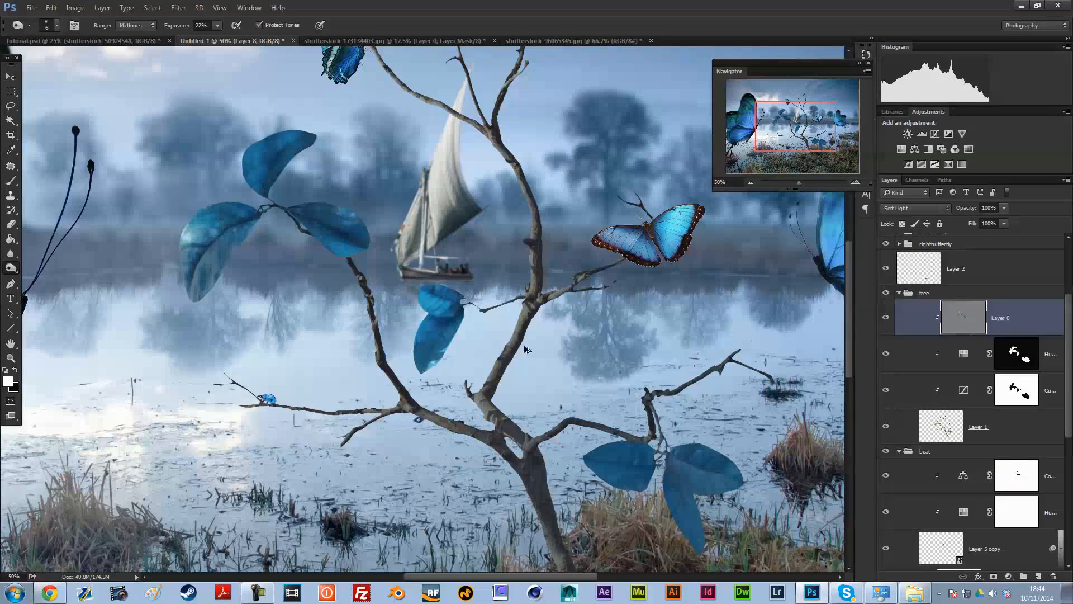
# Step: Dodge the shadows on the three leaves of the lower right cluster on Layer 8 with a 50 px brush at 41% exposure
pyautogui.click(10, 180)
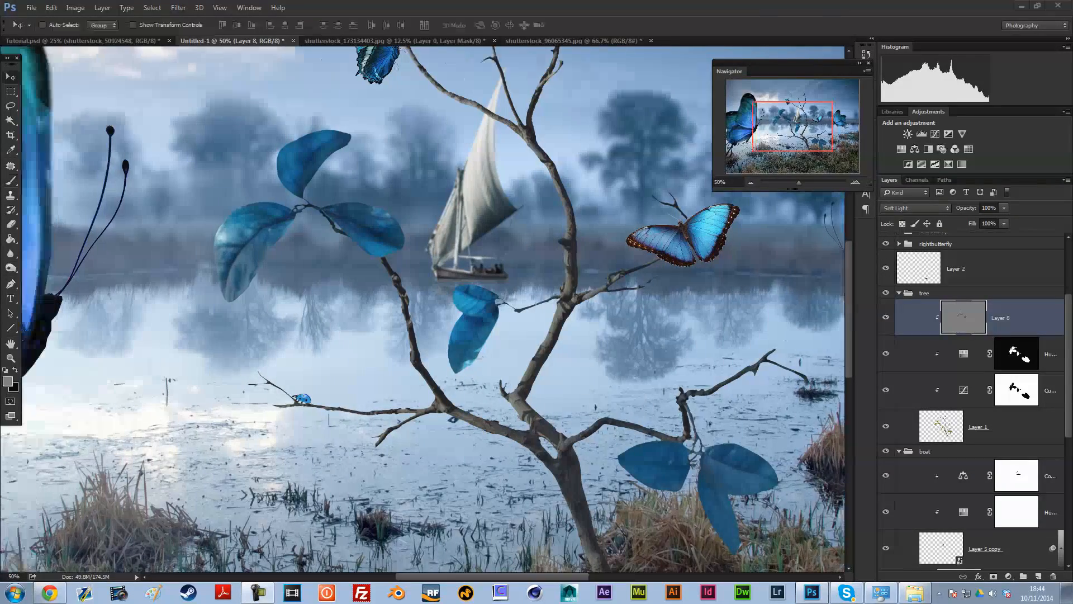
pyautogui.click(858, 183)
pyautogui.click(858, 184)
pyautogui.moveTo(794, 127); pyautogui.dragTo(816, 142)
pyautogui.rightClick(10, 268)
pyautogui.click(44, 267)
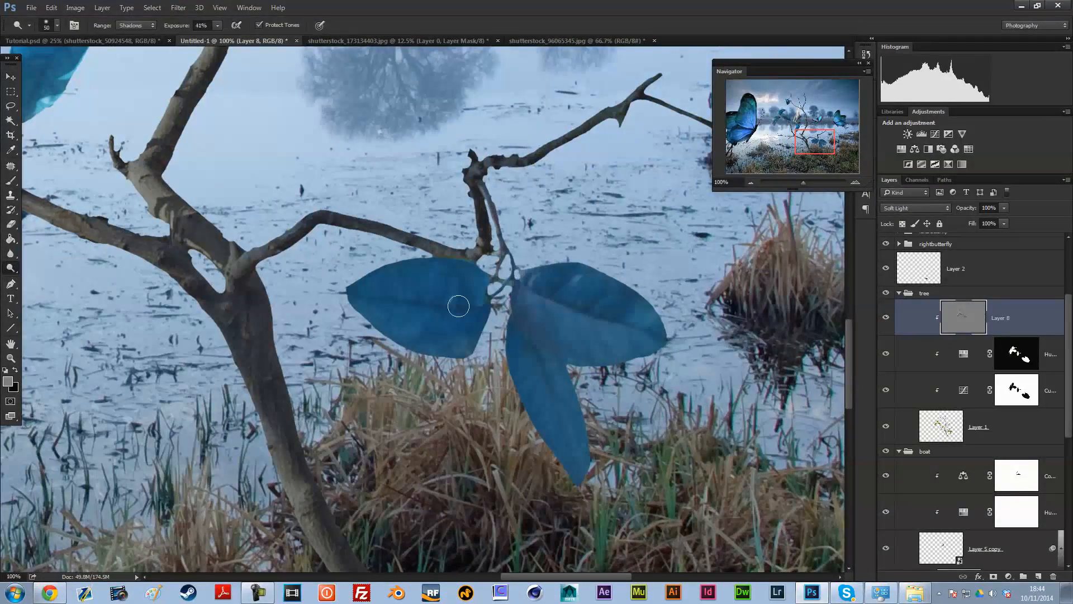
pyautogui.moveTo(366, 310)
pyautogui.mouseDown()
pyautogui.moveTo(383, 306)
pyautogui.moveTo(367, 294)
pyautogui.moveTo(397, 311)
pyautogui.mouseUp()
pyautogui.moveTo(538, 360)
pyautogui.mouseDown()
pyautogui.moveTo(571, 470)
pyautogui.moveTo(552, 382)
pyautogui.mouseUp()
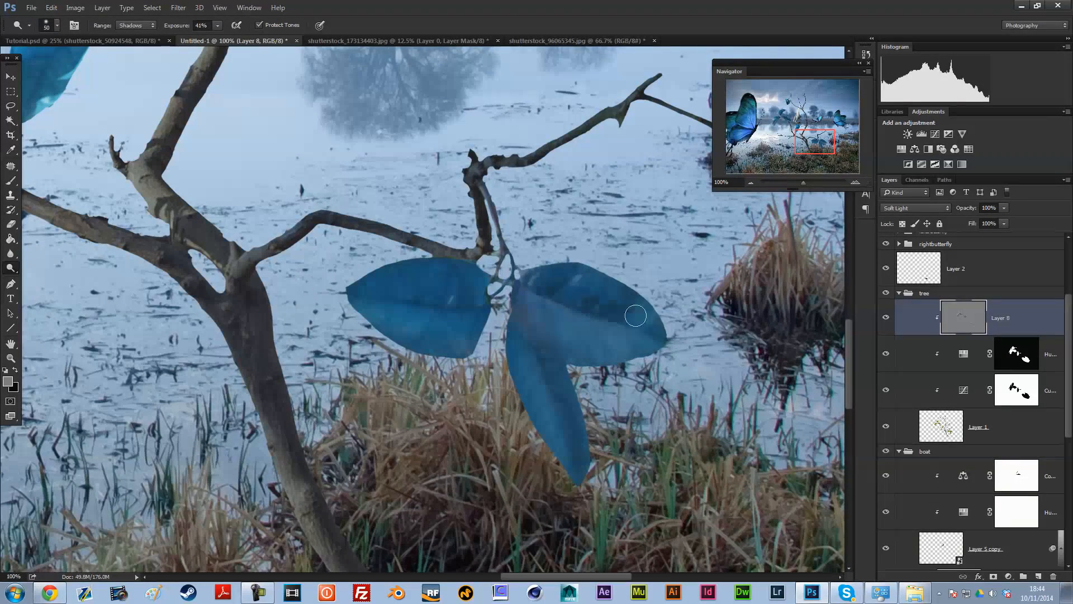
pyautogui.moveTo(503, 281); pyautogui.dragTo(660, 325)
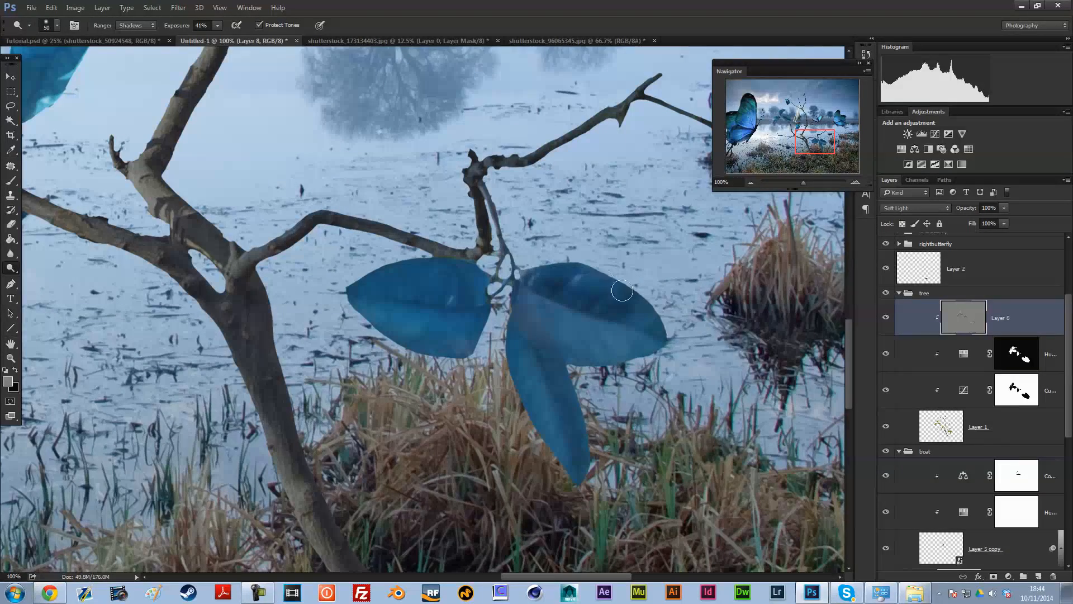
# Step: Dodge fine midtone highlights into the cluster's right and hanging leaves at 24% exposure, using 13 px and 20 px brushes
pyautogui.rightClick(657, 351)
pyautogui.write('13')
pyautogui.press('Return')
pyautogui.click(134, 41)
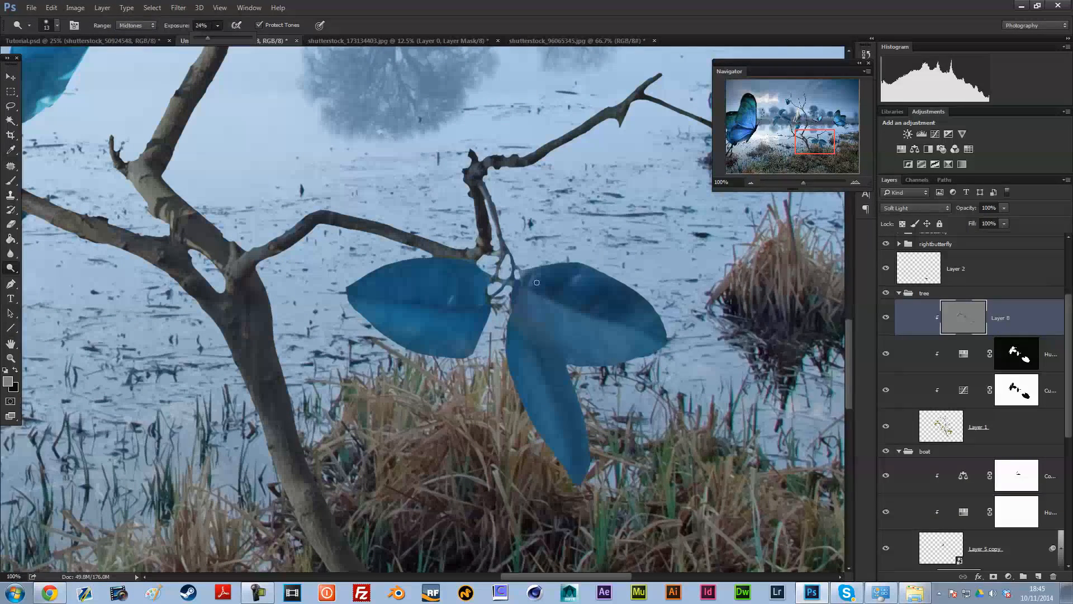
pyautogui.rightClick(656, 323)
pyautogui.moveTo(670, 291); pyautogui.dragTo(676, 292)
pyautogui.moveTo(577, 304)
pyautogui.mouseDown()
pyautogui.moveTo(653, 346)
pyautogui.moveTo(568, 316)
pyautogui.moveTo(671, 331)
pyautogui.moveTo(579, 307)
pyautogui.mouseUp()
pyautogui.moveTo(521, 288)
pyautogui.mouseDown()
pyautogui.moveTo(604, 308)
pyautogui.moveTo(529, 305)
pyautogui.mouseUp()
pyautogui.moveTo(541, 378)
pyautogui.mouseDown()
pyautogui.moveTo(581, 419)
pyautogui.moveTo(588, 347)
pyautogui.mouseUp()
pyautogui.rightClick(586, 264)
pyautogui.moveTo(638, 293); pyautogui.dragTo(625, 293)
pyautogui.click(515, 325)
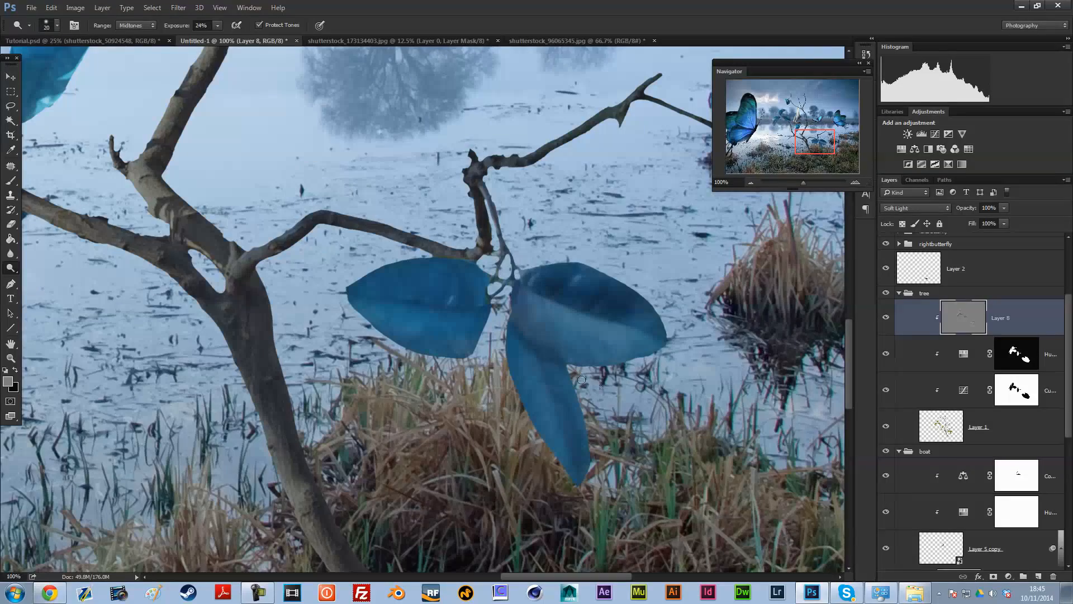
# Step: Brighten the lower right cluster's leaves more broadly with the Dodge tool and a 60 px soft brush
pyautogui.rightClick(590, 263)
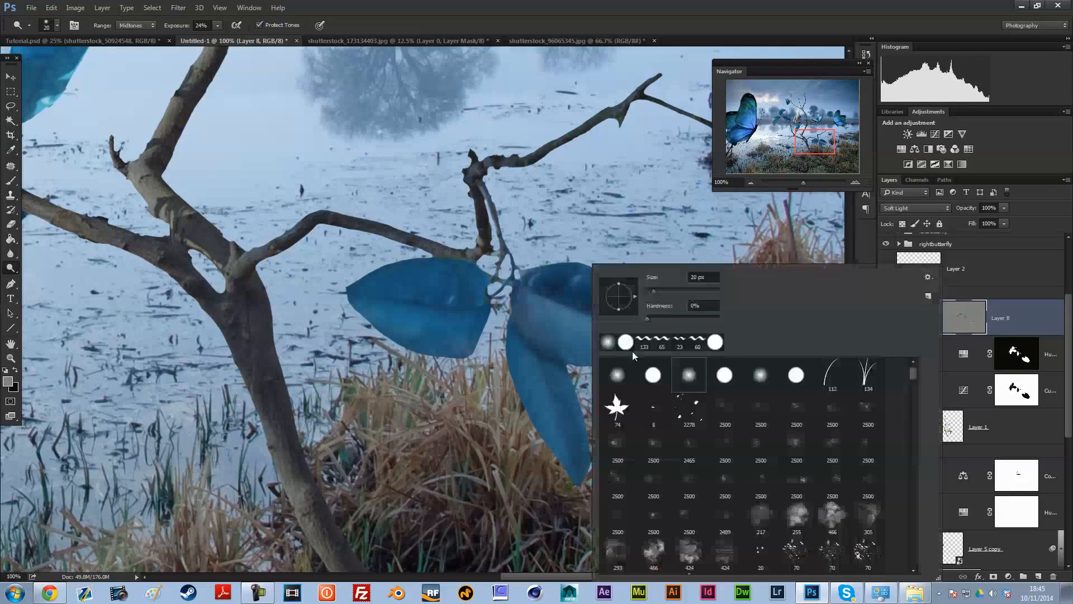
pyautogui.moveTo(626, 294); pyautogui.dragTo(642, 293)
pyautogui.click(548, 367)
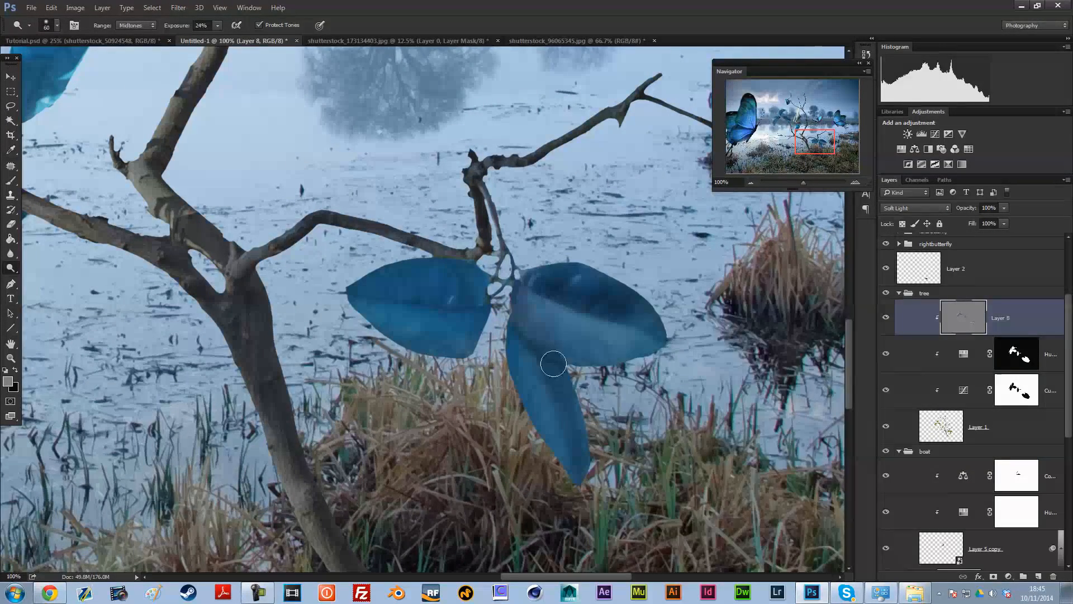
pyautogui.click(751, 182)
pyautogui.click(751, 182)
pyautogui.click(751, 182)
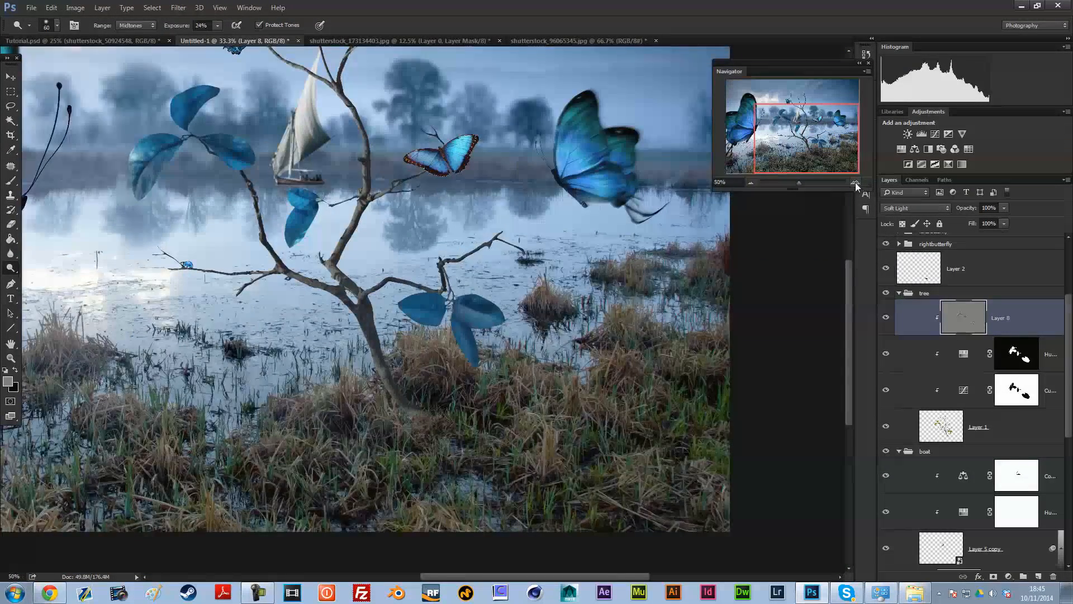
pyautogui.click(856, 180)
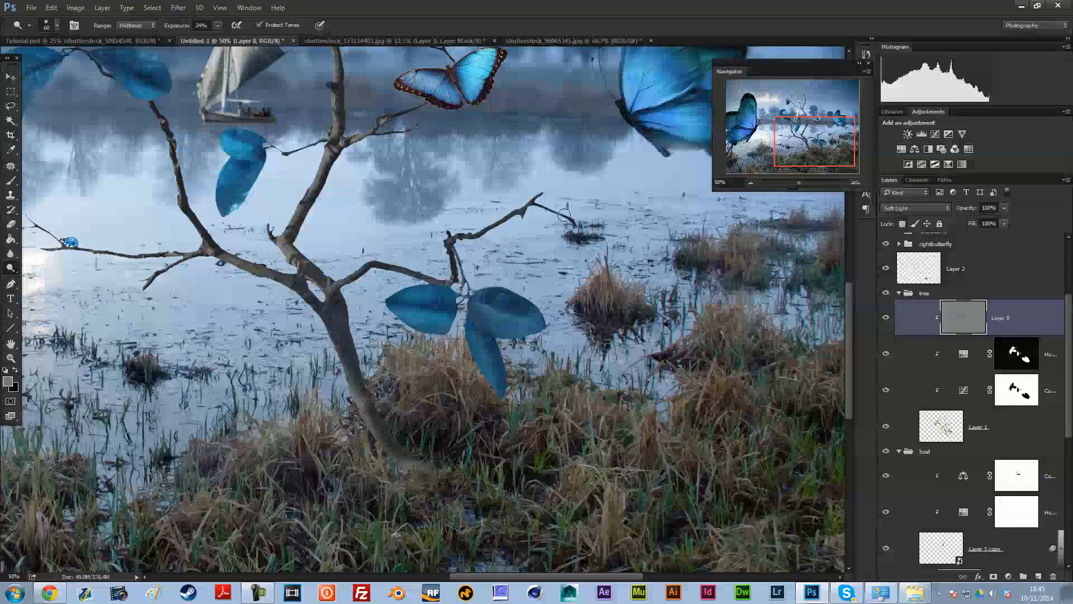
pyautogui.click(804, 140)
pyautogui.moveTo(490, 294); pyautogui.dragTo(507, 295)
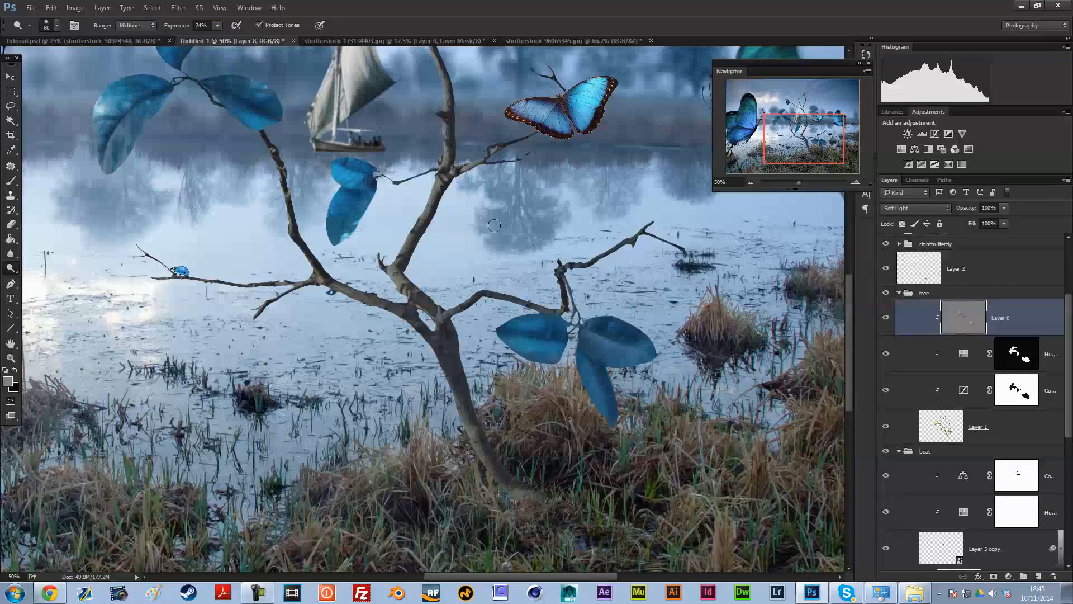
# Step: Burn the tree trunk on Layer 8 from its base up past the fork with a 120 px soft brush at 22% exposure
pyautogui.rightClick(11, 268)
pyautogui.click(51, 280)
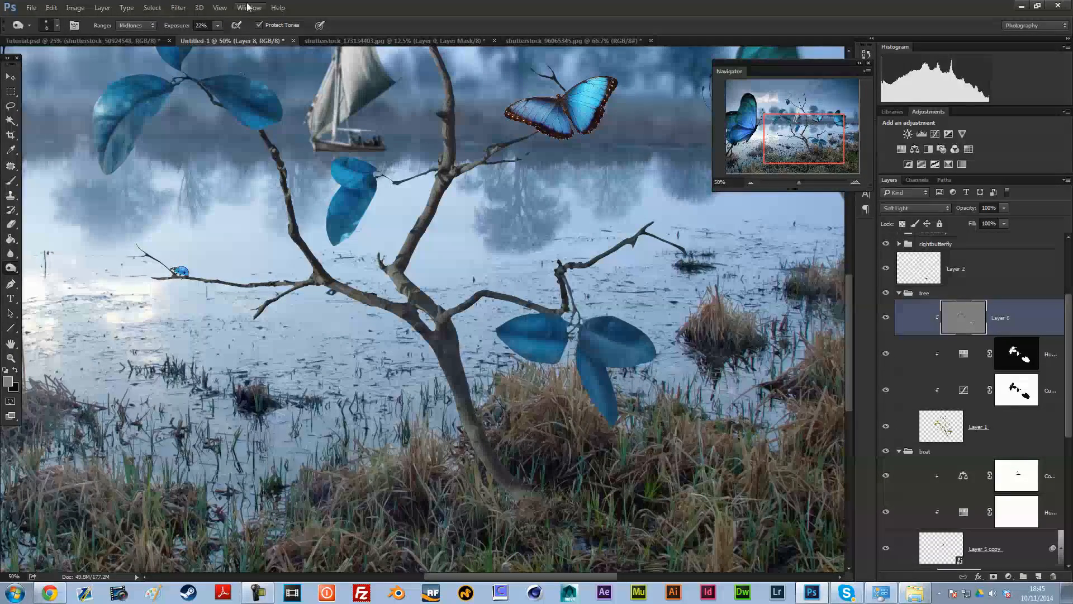
pyautogui.rightClick(487, 307)
pyautogui.click(620, 343)
pyautogui.moveTo(560, 290); pyautogui.dragTo(592, 290)
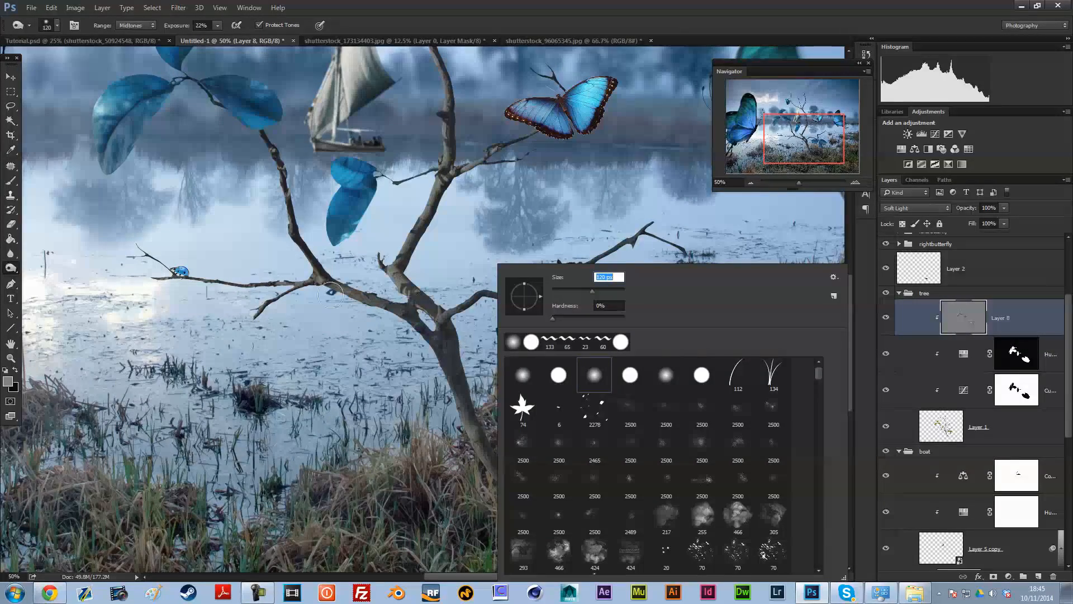
pyautogui.click(453, 324)
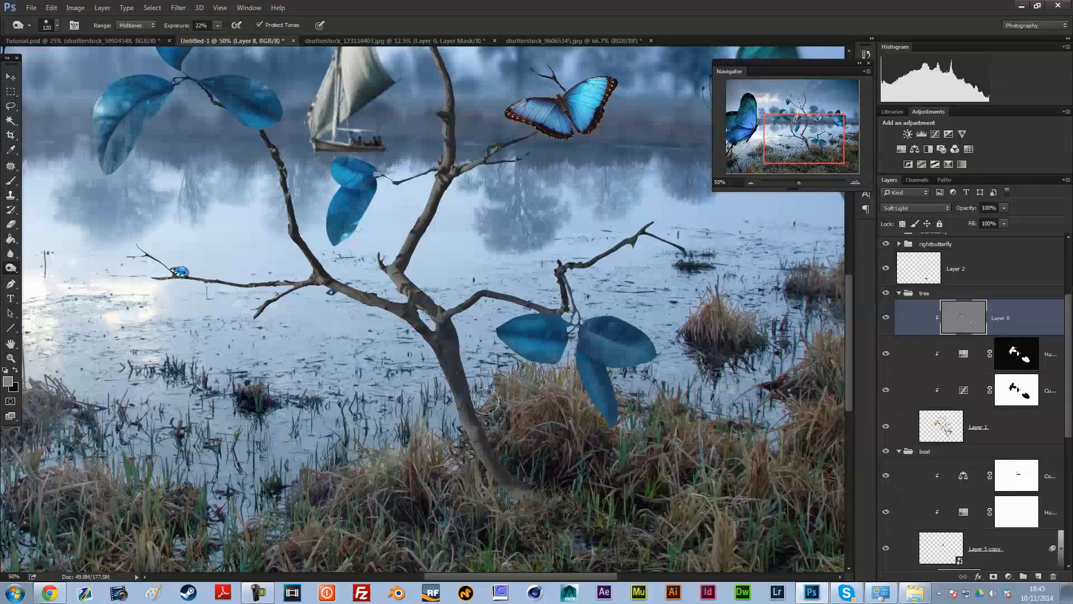
pyautogui.moveTo(503, 468)
pyautogui.mouseDown()
pyautogui.moveTo(495, 430)
pyautogui.moveTo(519, 489)
pyautogui.moveTo(514, 480)
pyautogui.mouseUp()
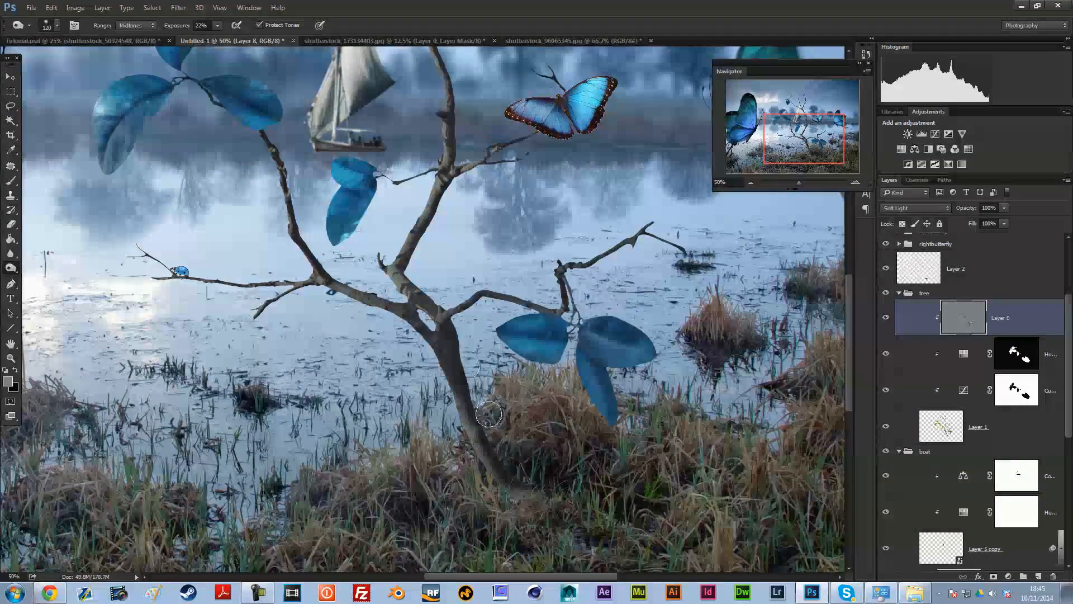
pyautogui.moveTo(470, 384)
pyautogui.mouseDown()
pyautogui.moveTo(415, 264)
pyautogui.moveTo(455, 308)
pyautogui.moveTo(418, 275)
pyautogui.moveTo(422, 241)
pyautogui.moveTo(404, 322)
pyautogui.moveTo(410, 310)
pyautogui.mouseUp()
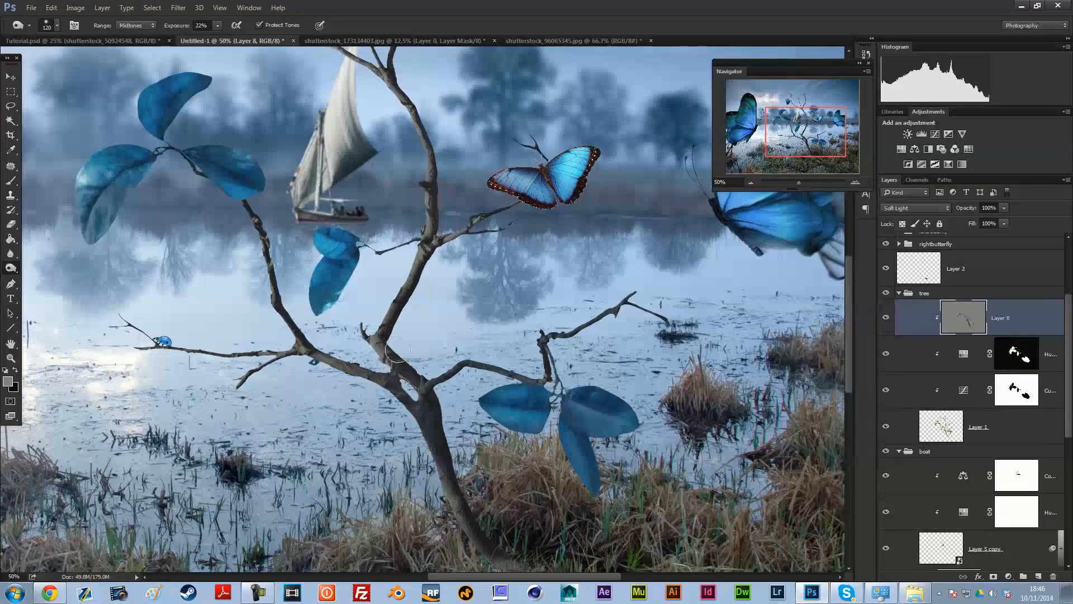
pyautogui.moveTo(450, 246); pyautogui.dragTo(447, 243)
# Step: Darken the tree's upper trunk and branches on Layer 8 with a 63 px soft Burn brush
pyautogui.rightClick(476, 111)
pyautogui.moveTo(555, 140); pyautogui.dragTo(552, 140)
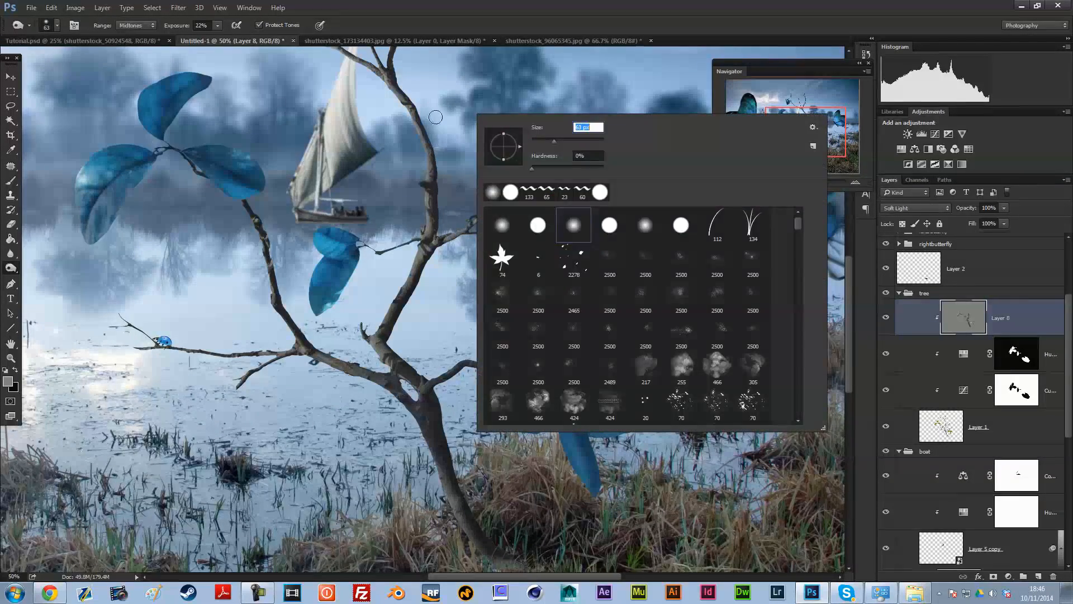
pyautogui.press('Return')
pyautogui.moveTo(402, 64)
pyautogui.mouseDown()
pyautogui.moveTo(397, 256)
pyautogui.moveTo(410, 211)
pyautogui.mouseUp()
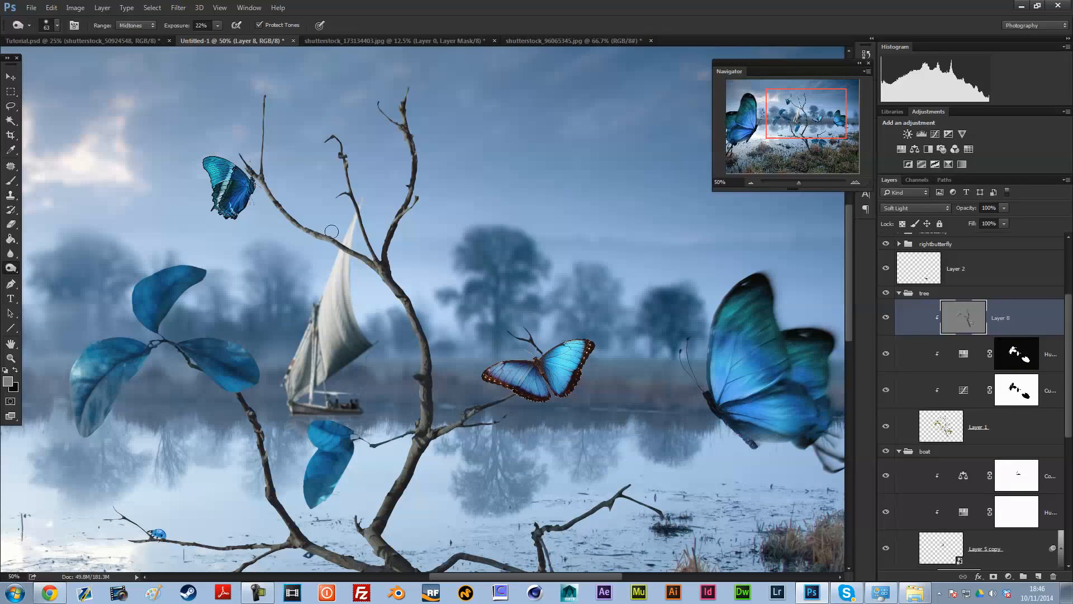
# Step: Reduce the Burn brush to a small soft tip and darken the tree's thin branches and twigs on Layer 8
pyautogui.rightClick(318, 212)
pyautogui.click(430, 224)
pyautogui.write('1')
pyautogui.press('Return')
pyautogui.rightClick(335, 220)
pyautogui.moveTo(389, 248); pyautogui.dragTo(390, 250)
pyautogui.press('Return')
# Step: Burn shading along the central branches and forks with a 24 px brush, raising the exposure to 51%
pyautogui.moveTo(782, 116); pyautogui.dragTo(777, 130)
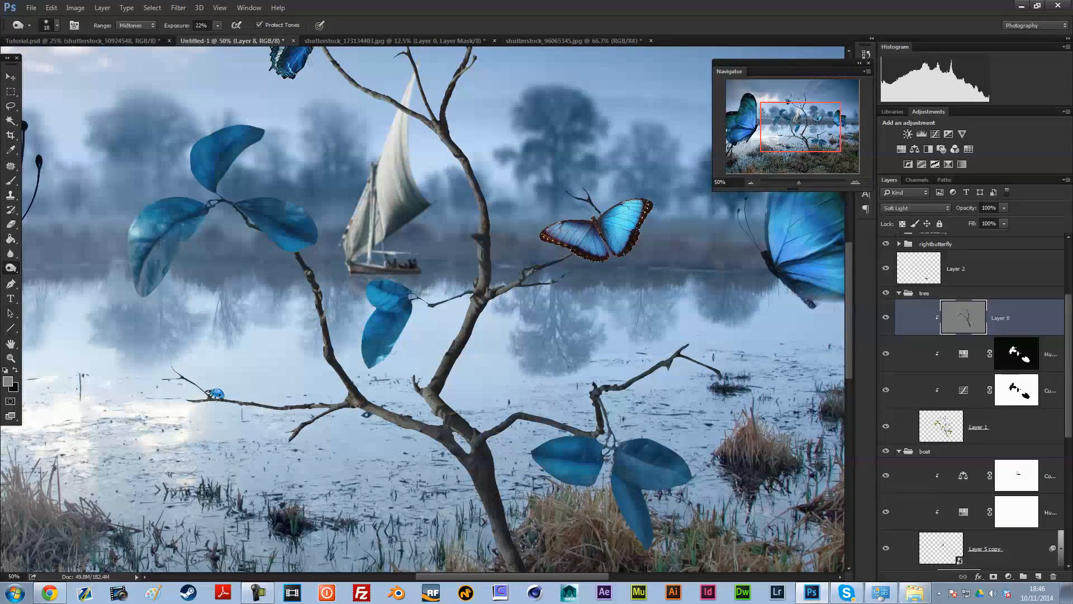
pyautogui.hotkey('ctrl', '+')
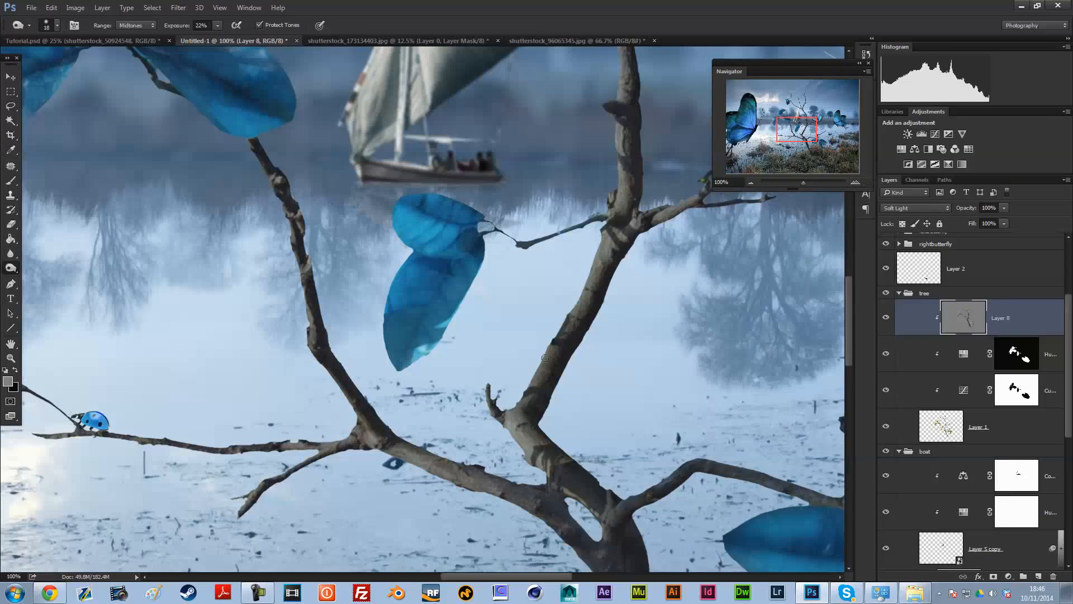
pyautogui.rightClick(581, 350)
pyautogui.click(641, 289)
pyautogui.click(501, 428)
pyautogui.moveTo(549, 360)
pyautogui.mouseDown()
pyautogui.moveTo(604, 254)
pyautogui.moveTo(609, 274)
pyautogui.moveTo(594, 300)
pyautogui.moveTo(605, 257)
pyautogui.mouseUp()
pyautogui.moveTo(621, 150); pyautogui.dragTo(624, 125)
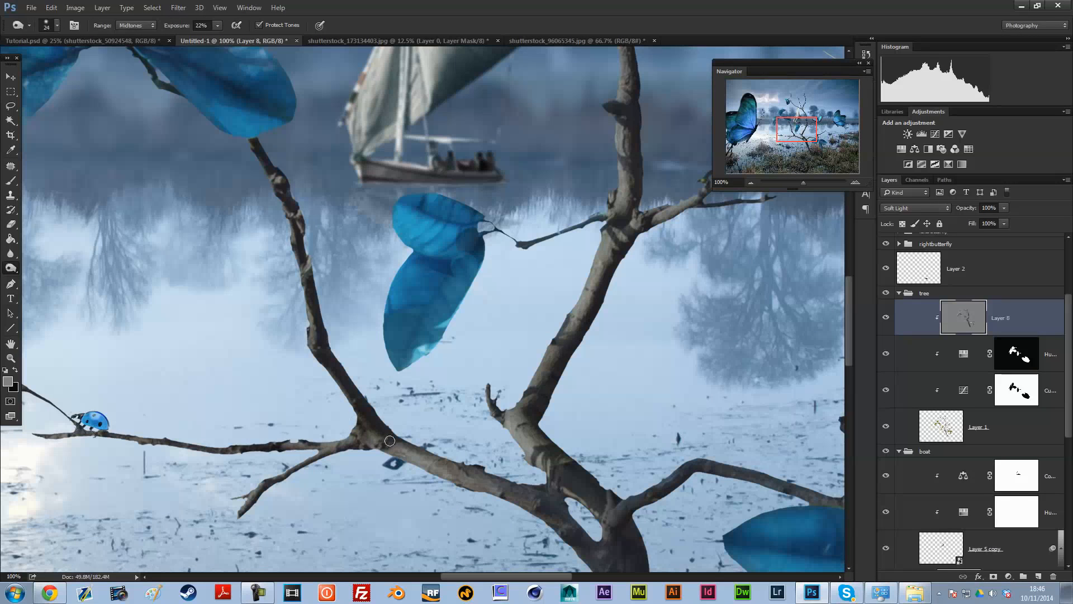
pyautogui.moveTo(527, 445); pyautogui.dragTo(521, 441)
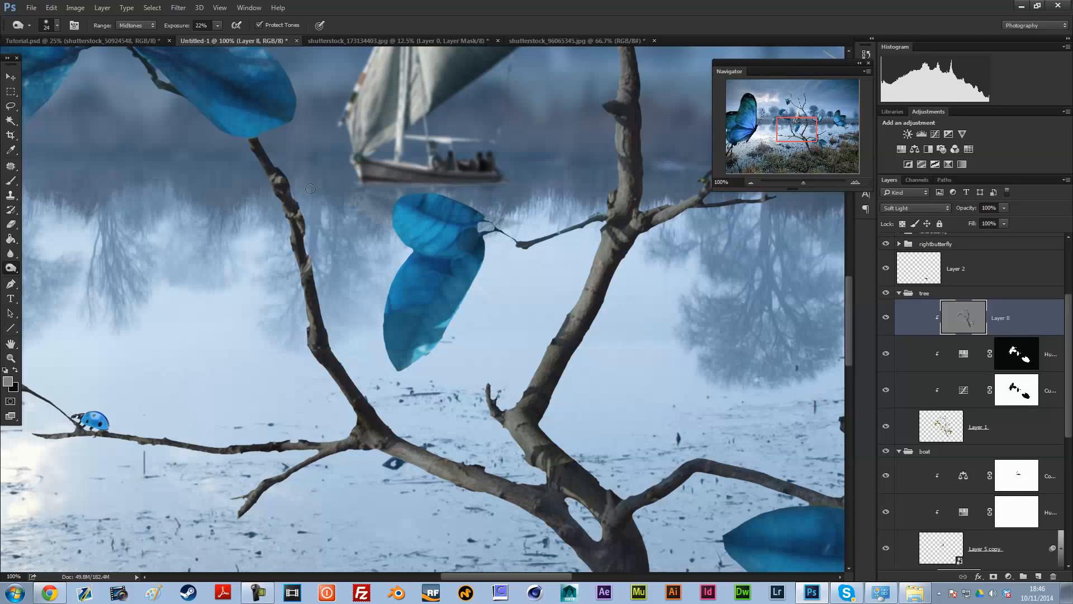
pyautogui.moveTo(217, 26); pyautogui.dragTo(229, 42)
pyautogui.moveTo(508, 412)
pyautogui.mouseDown()
pyautogui.moveTo(540, 450)
pyautogui.moveTo(525, 427)
pyautogui.mouseUp()
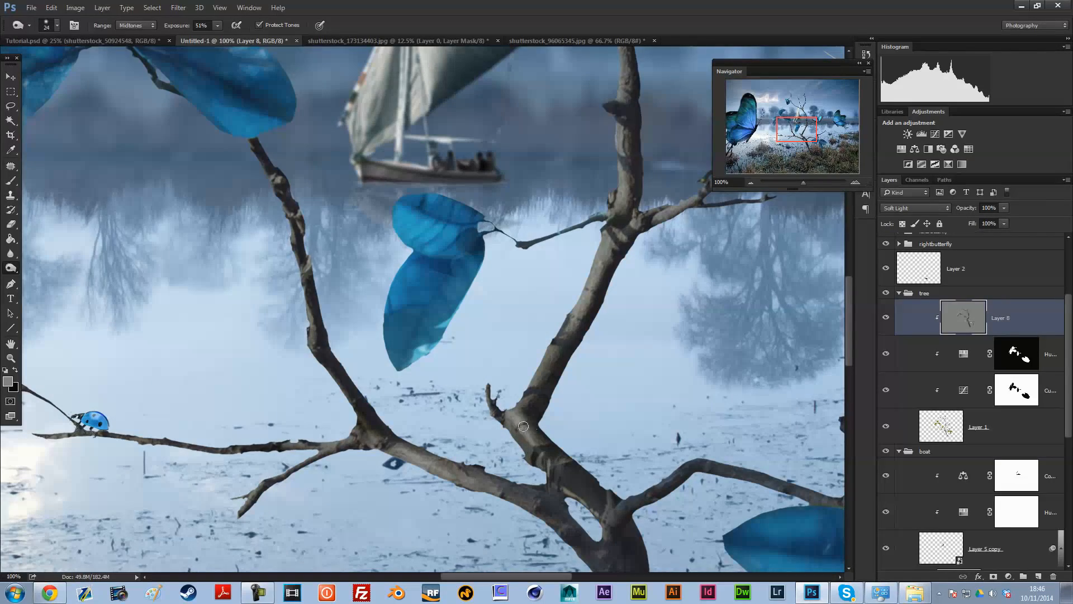
# Step: Burn the lower trunk and its base in the grass at 51% exposure, starting with a 46 px brush
pyautogui.click(747, 182)
pyautogui.rightClick(581, 291)
pyautogui.moveTo(581, 290); pyautogui.dragTo(583, 291)
pyautogui.click(456, 372)
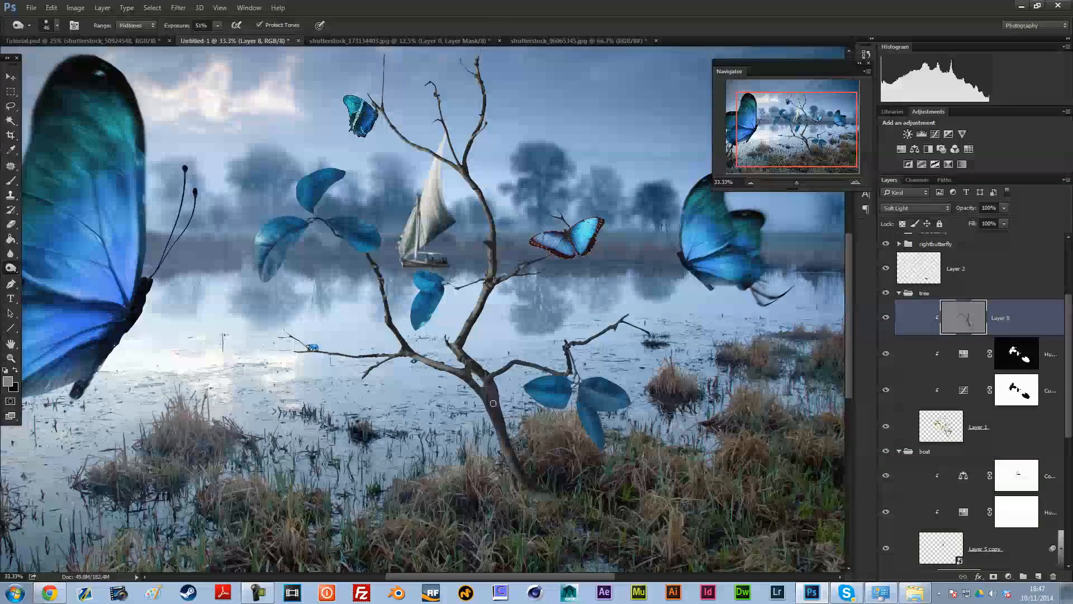
pyautogui.moveTo(497, 397); pyautogui.dragTo(491, 388)
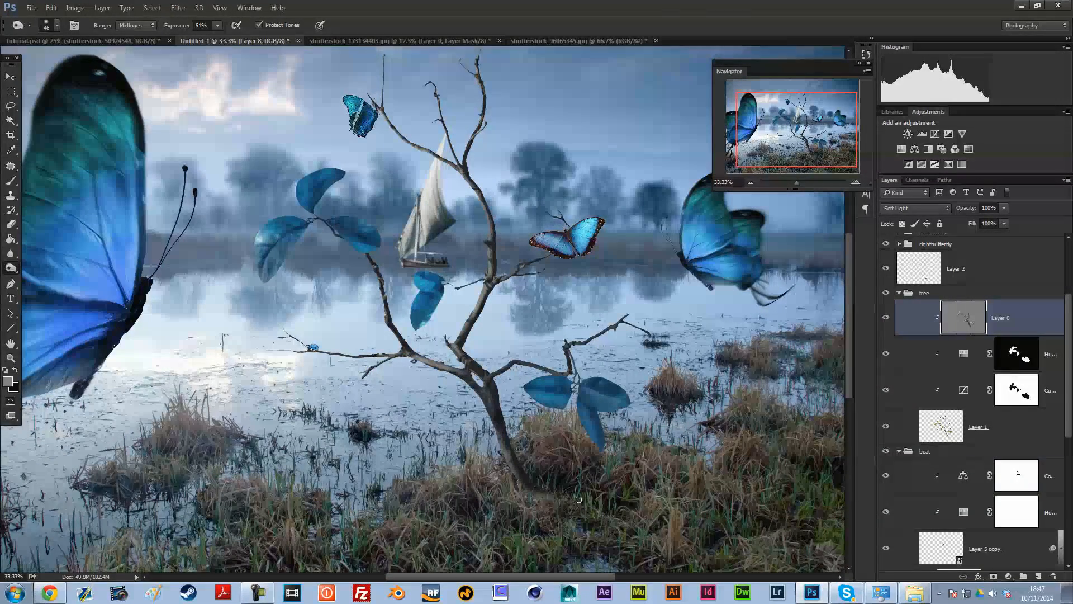
pyautogui.rightClick(684, 326)
pyautogui.click(768, 290)
pyautogui.moveTo(559, 492)
pyautogui.mouseDown()
pyautogui.moveTo(548, 502)
pyautogui.moveTo(493, 463)
pyautogui.moveTo(520, 477)
pyautogui.moveTo(534, 505)
pyautogui.moveTo(545, 491)
pyautogui.mouseUp()
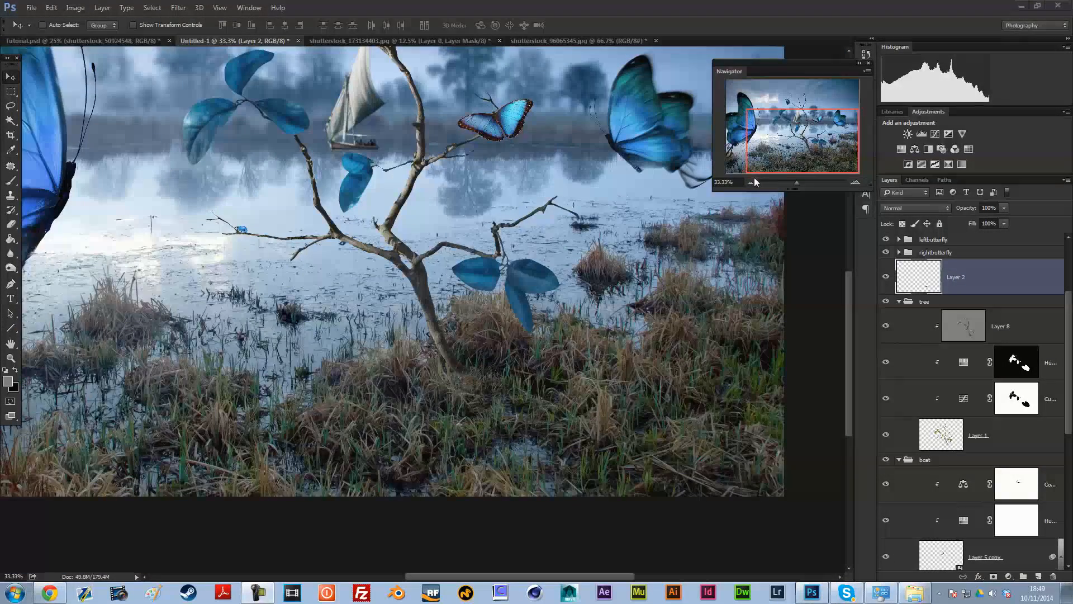
# Step: Examine the whole composite, the upper branches and the top butterfly up close
pyautogui.click(752, 180)
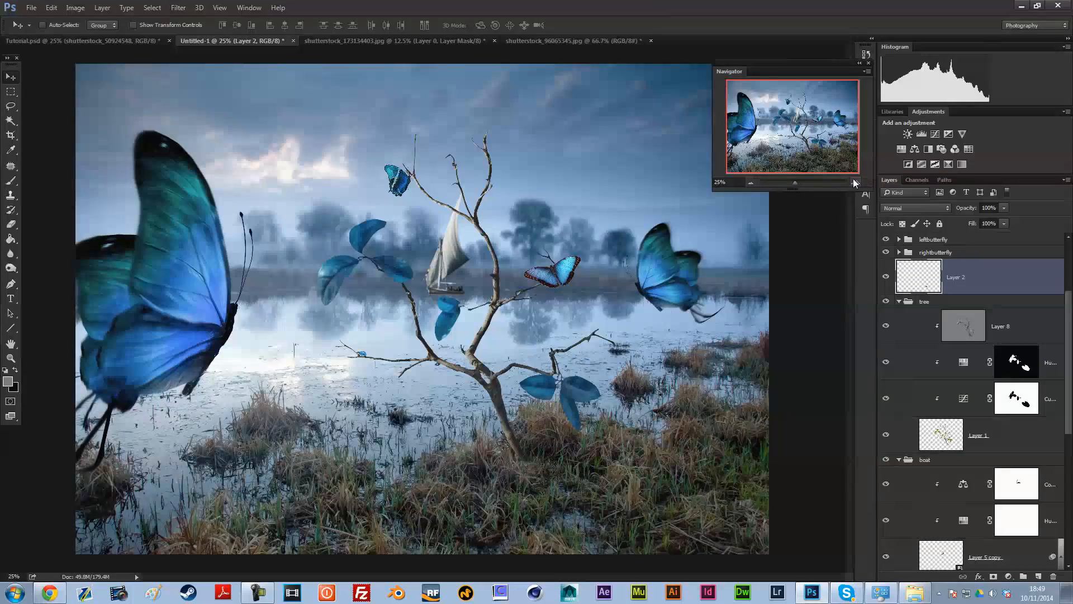
pyautogui.click(853, 181)
pyautogui.click(853, 181)
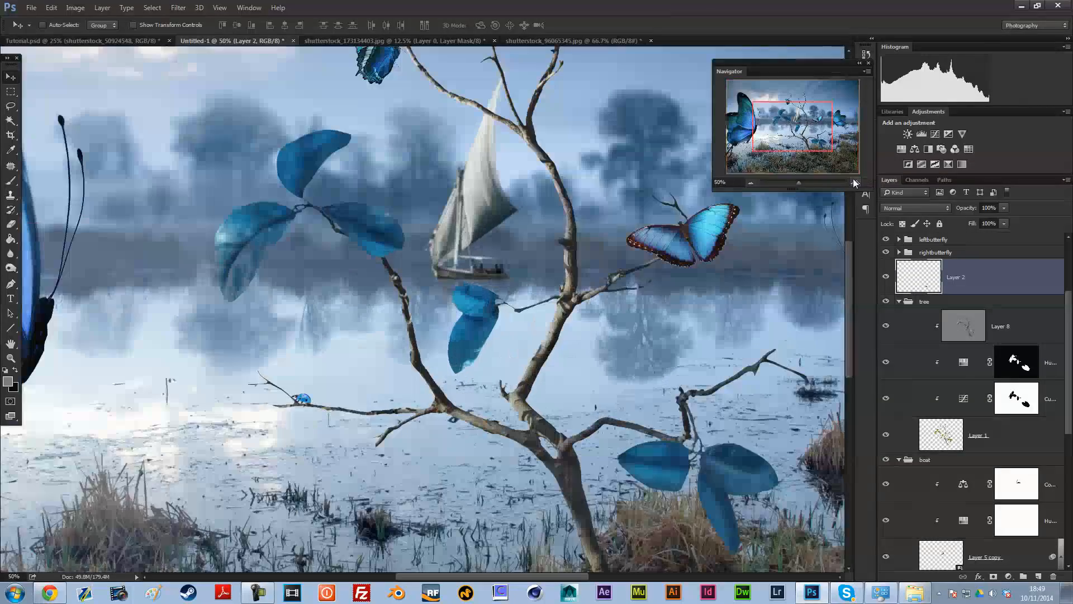
pyautogui.click(750, 181)
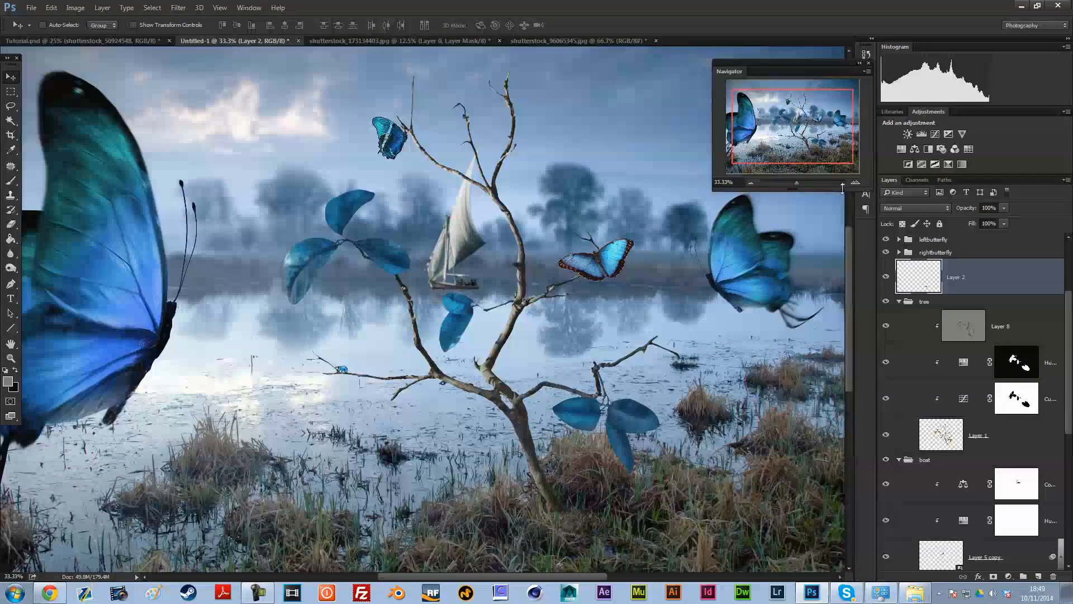
pyautogui.click(855, 181)
pyautogui.click(854, 181)
pyautogui.moveTo(777, 135); pyautogui.dragTo(796, 106)
pyautogui.click(854, 182)
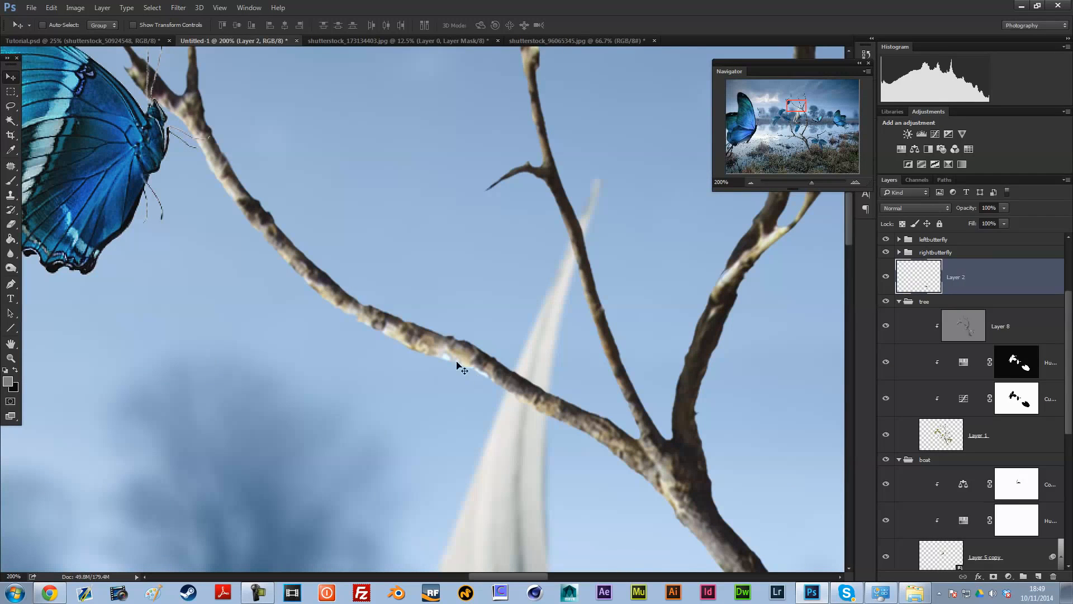
pyautogui.moveTo(793, 106); pyautogui.dragTo(790, 103)
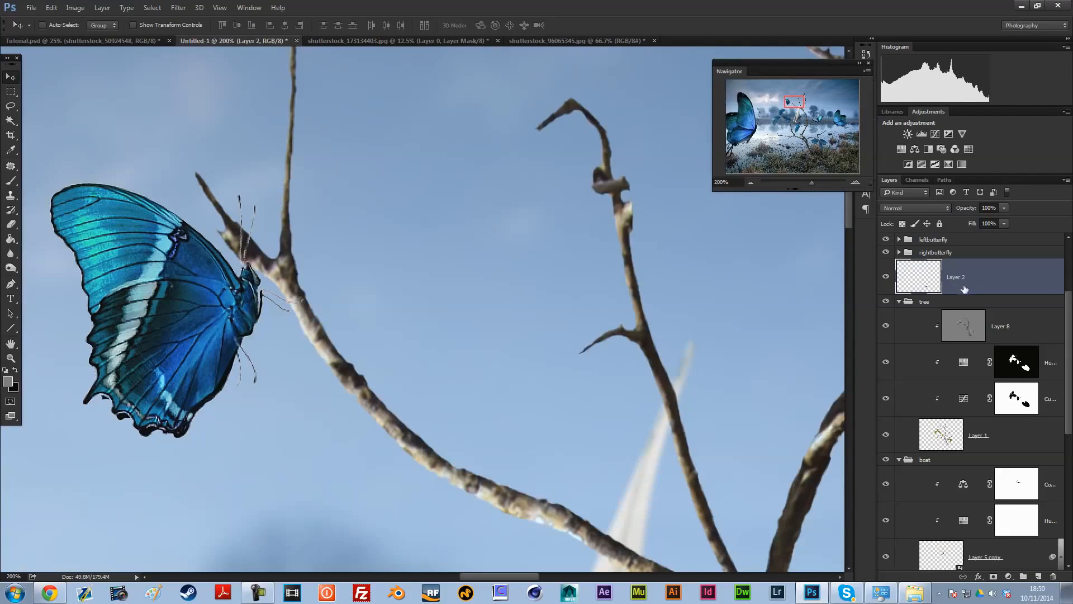
# Step: Select the three layers inside the topbutterfly group, rotate the butterfly counterclockwise and move it onto the branch fork
pyautogui.click(751, 182)
pyautogui.keyDown('ctrl'); pyautogui.click(322, 285); pyautogui.keyUp('ctrl')
pyautogui.scroll(3, 1021, 268)
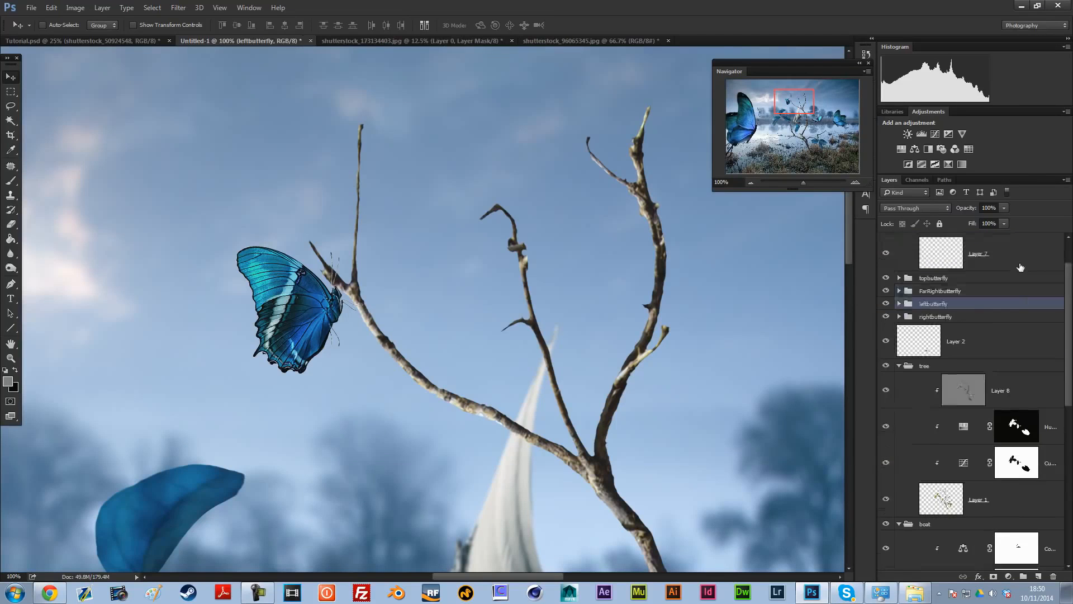
pyautogui.click(944, 326)
pyautogui.click(899, 325)
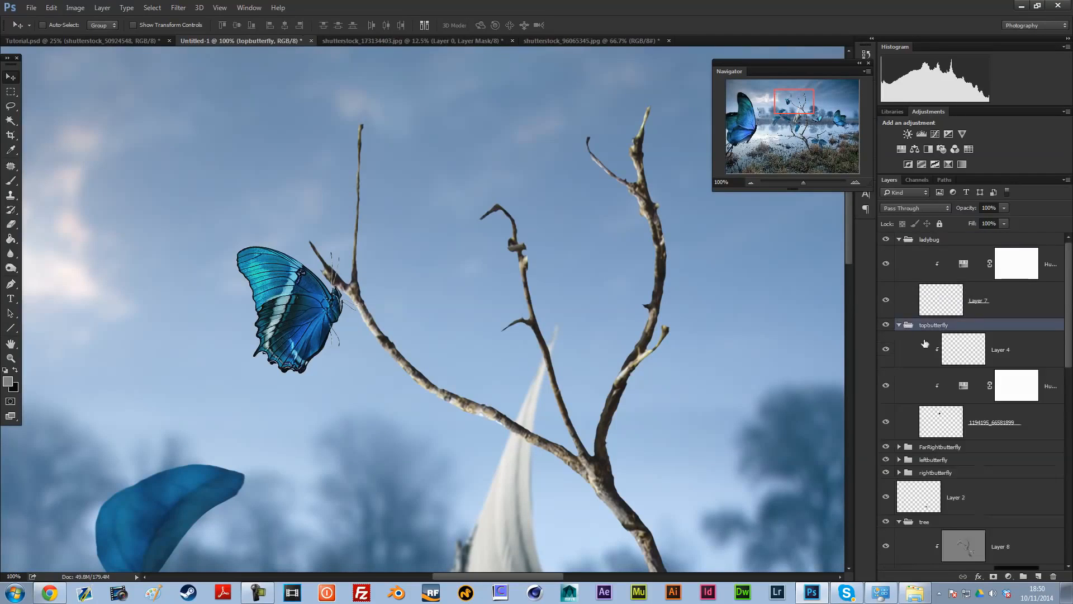
pyautogui.click(974, 358)
pyautogui.keyDown('shift'); pyautogui.click(964, 422); pyautogui.keyUp('shift')
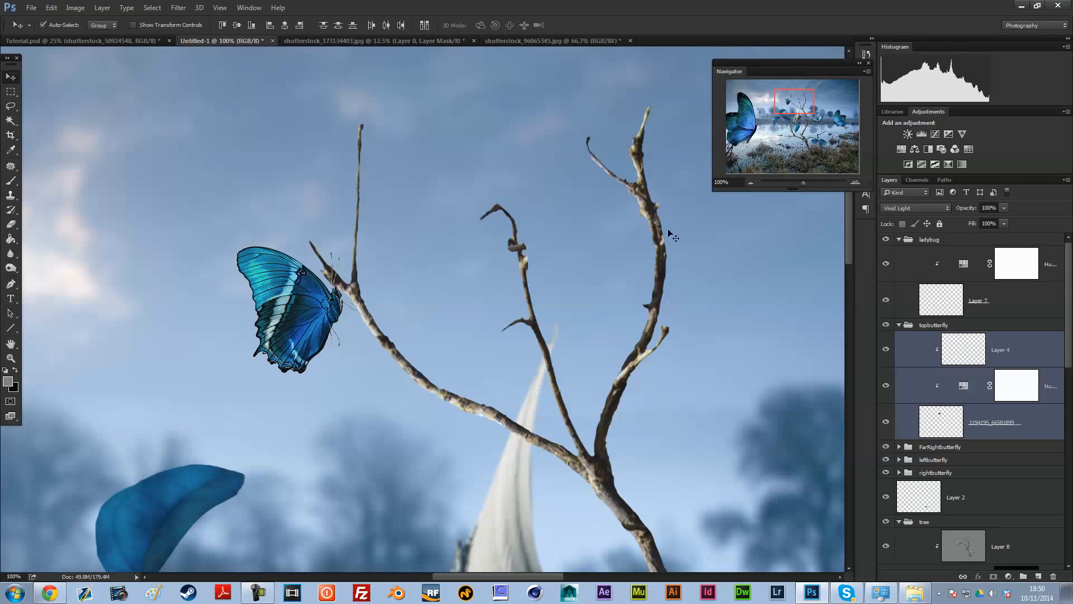
pyautogui.hotkey('ctrl', 't')
pyautogui.moveTo(598, 289); pyautogui.dragTo(481, 162)
pyautogui.moveTo(338, 306); pyautogui.dragTo(370, 302)
pyautogui.press('Return')
# Step: Reposition the top butterfly at the branch fork, rotate it slightly counterclockwise and collapse its layer group
pyautogui.moveTo(497, 291)
pyautogui.mouseDown()
pyautogui.moveTo(498, 272)
pyautogui.moveTo(501, 296)
pyautogui.mouseUp()
pyautogui.hotkey('ctrl', 't')
pyautogui.moveTo(588, 306); pyautogui.dragTo(587, 283)
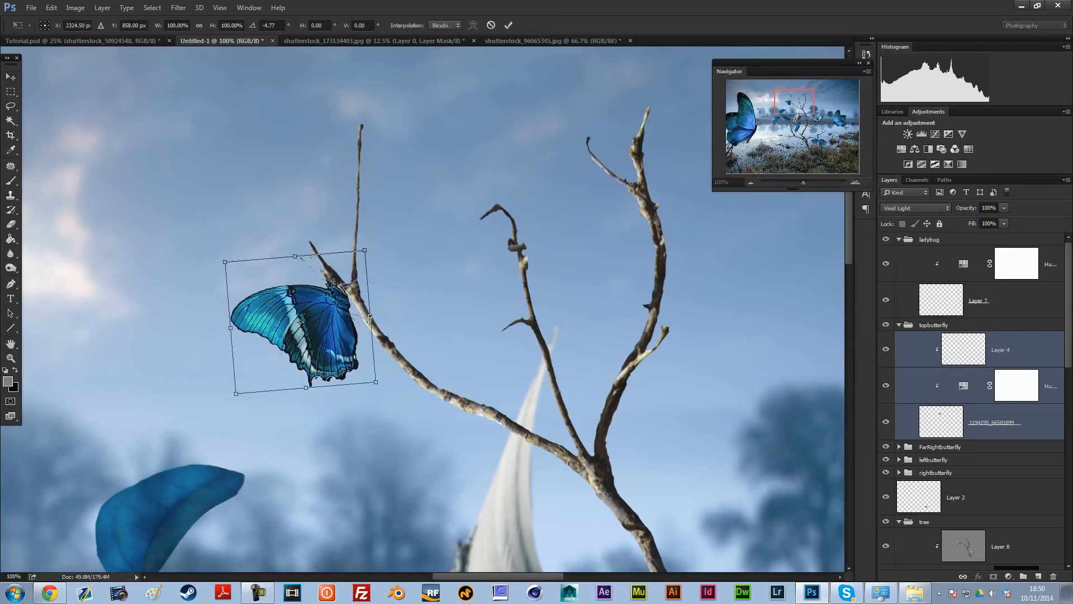
pyautogui.press('Return')
pyautogui.click(898, 326)
pyautogui.click(752, 183)
pyautogui.click(752, 183)
pyautogui.click(752, 184)
pyautogui.click(752, 183)
pyautogui.click(752, 183)
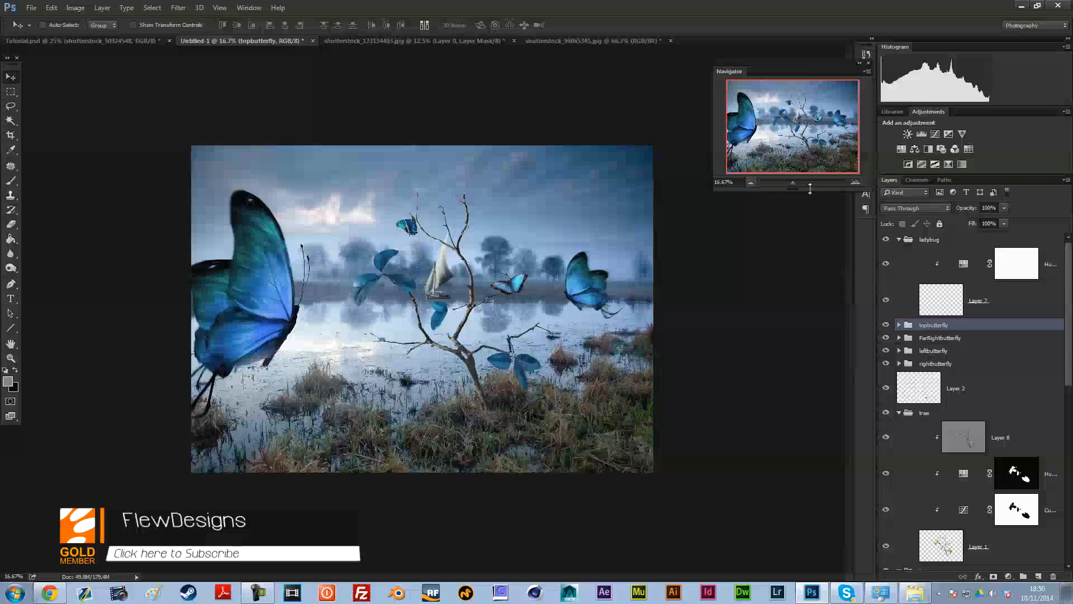
pyautogui.click(855, 182)
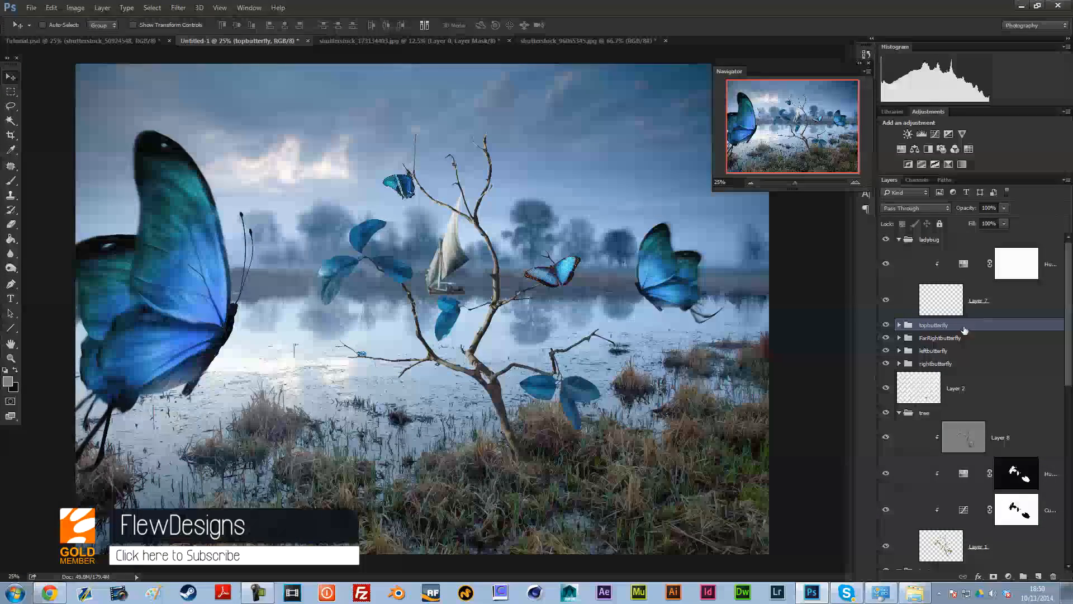
# Step: Add a new clipped layer above the tree's Layer 1 and shade the trunk's base in black with a soft 328 px brush at 39% opacity
pyautogui.scroll(-2, 962, 396)
pyautogui.scroll(-5, 963, 396)
pyautogui.click(967, 446)
pyautogui.click(1039, 575)
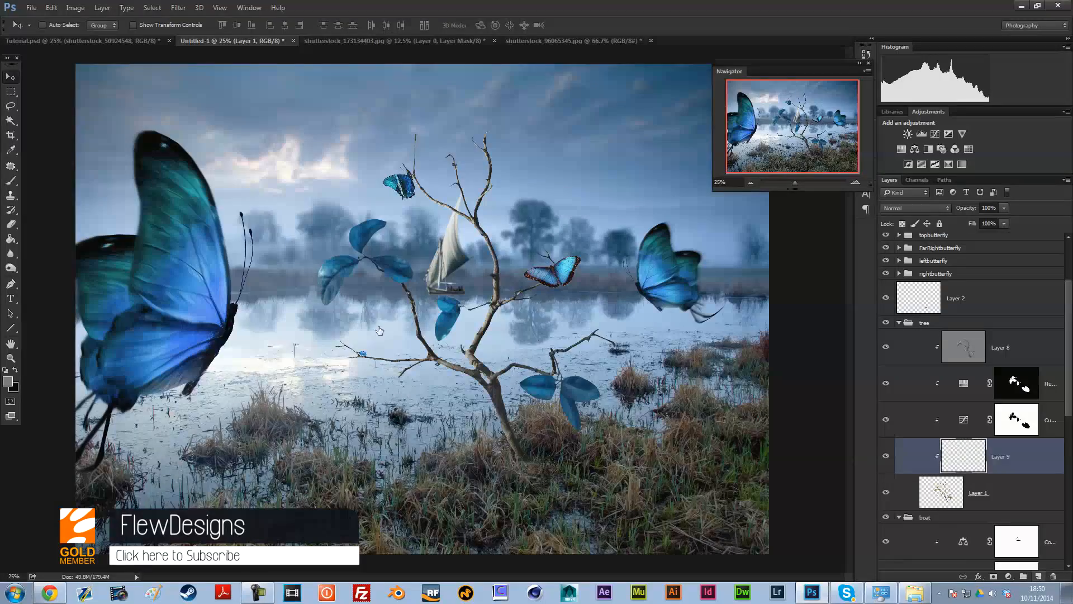
pyautogui.click(11, 181)
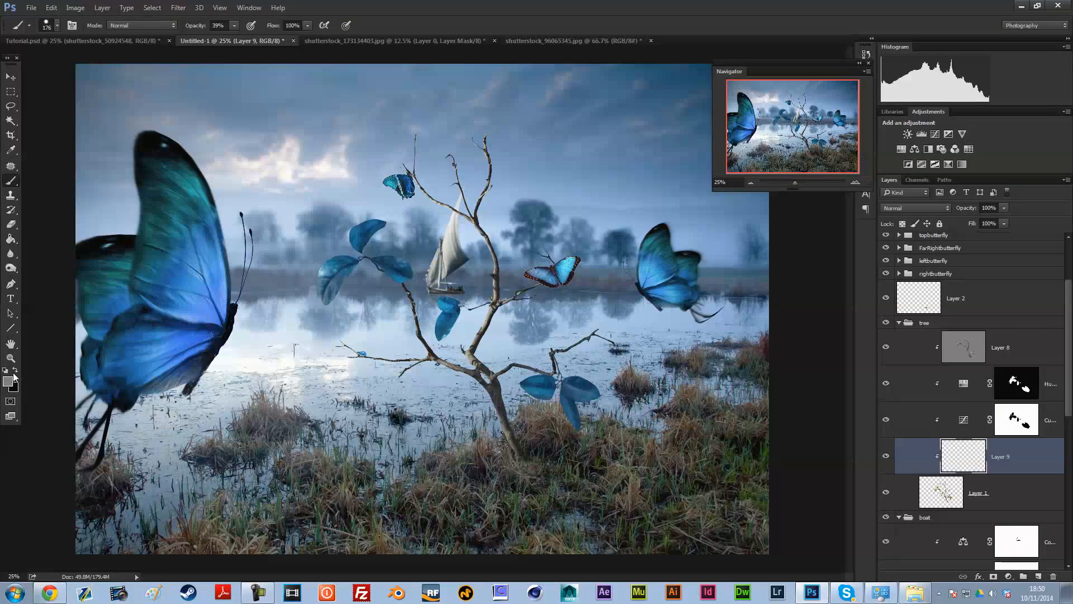
pyautogui.rightClick(624, 450)
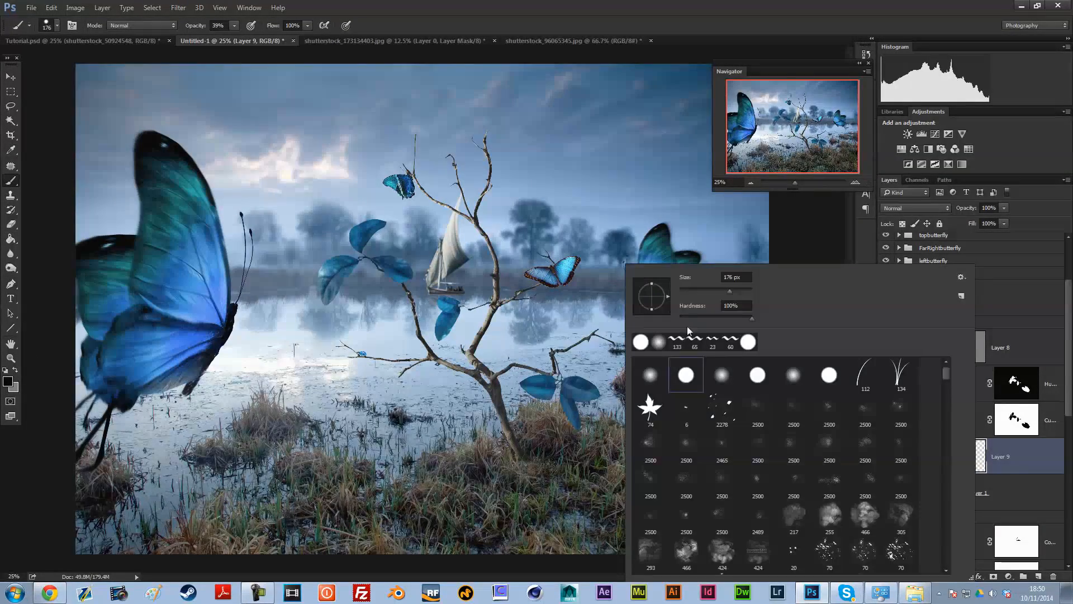
pyautogui.click(721, 374)
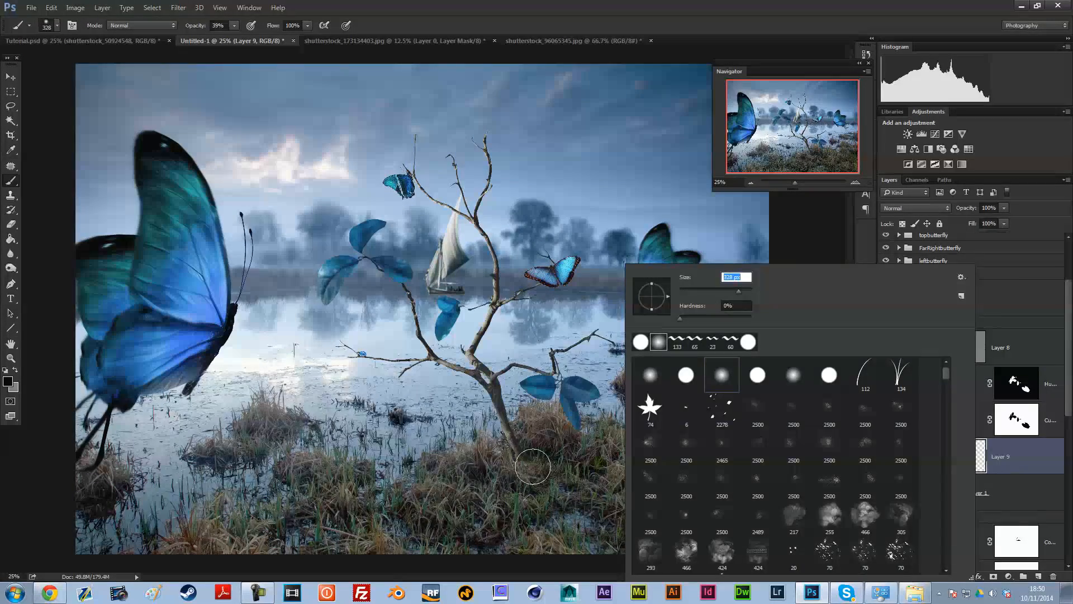
pyautogui.press('Return')
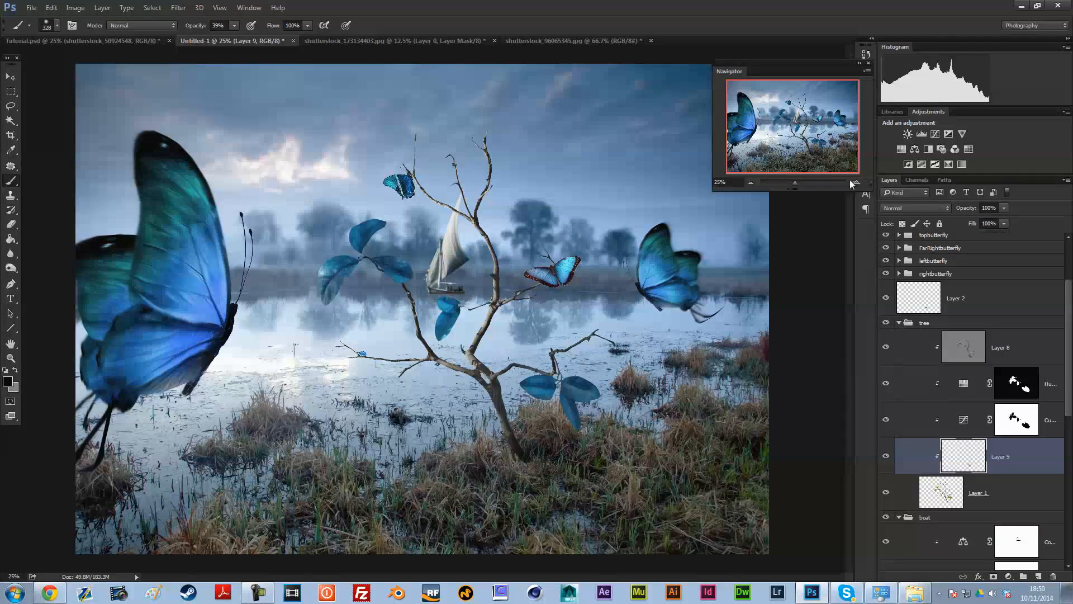
# Step: Lower the opacity of the clipped trunk-base shading layer to 21%
pyautogui.click(855, 182)
pyautogui.click(855, 182)
pyautogui.click(1003, 208)
pyautogui.moveTo(1003, 220); pyautogui.dragTo(957, 220)
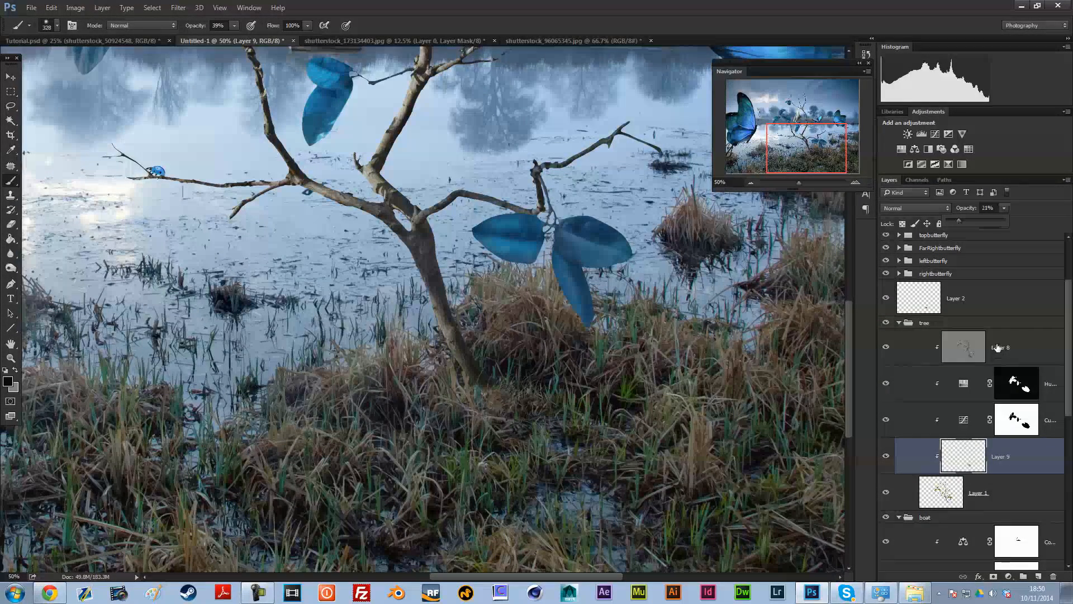
pyautogui.click(972, 347)
pyautogui.hotkey('ctrl', 'shift', 'alt', 'n')
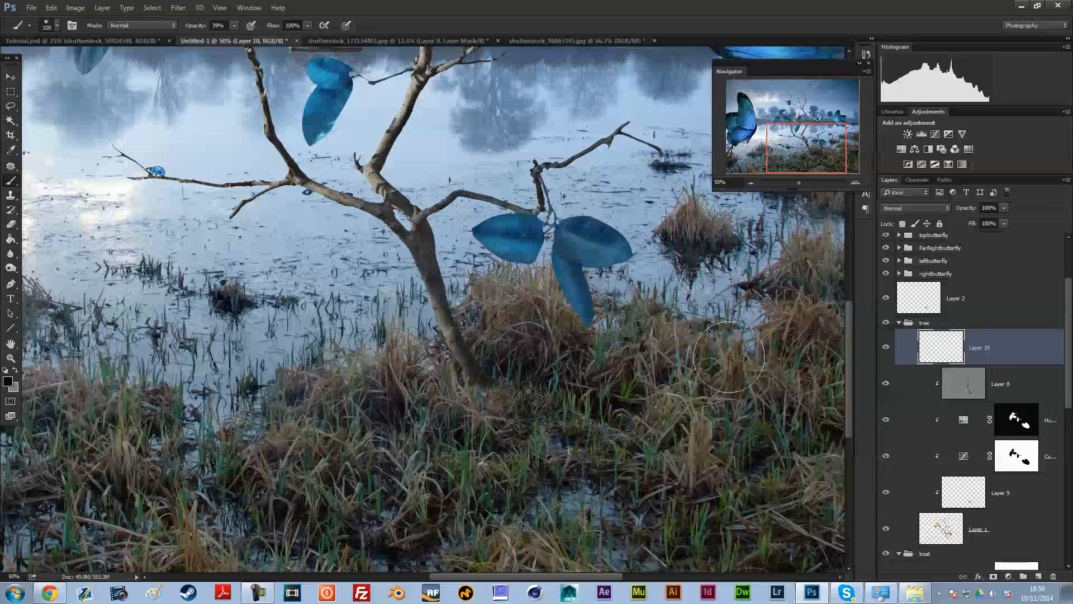
pyautogui.hotkey('ctrl', 'z')
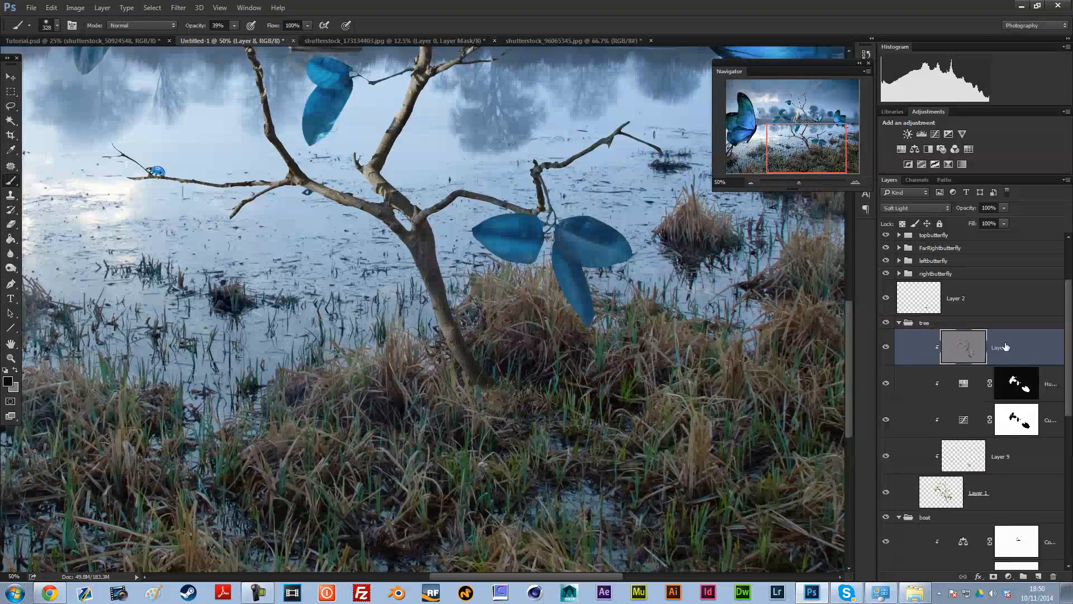
# Step: Create a new layer above Layer 8, fill it with 50% gray and set its blend mode to Soft Light
pyautogui.click(1038, 576)
pyautogui.click(51, 7)
pyautogui.click(78, 167)
pyautogui.click(841, 185)
pyautogui.click(827, 267)
pyautogui.click(908, 184)
pyautogui.press('b')
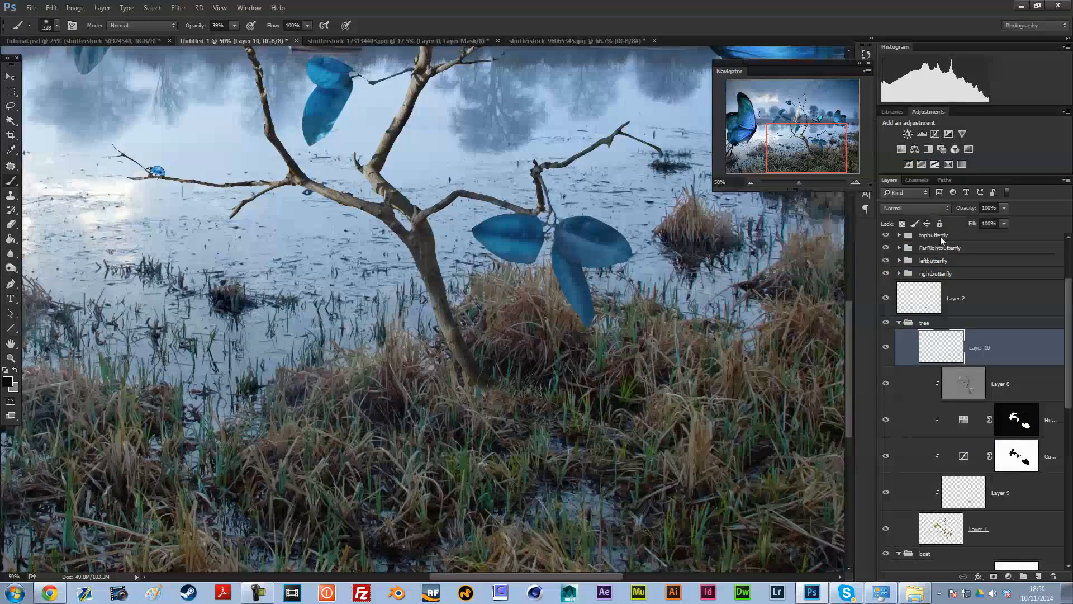
pyautogui.click(915, 208)
pyautogui.click(909, 326)
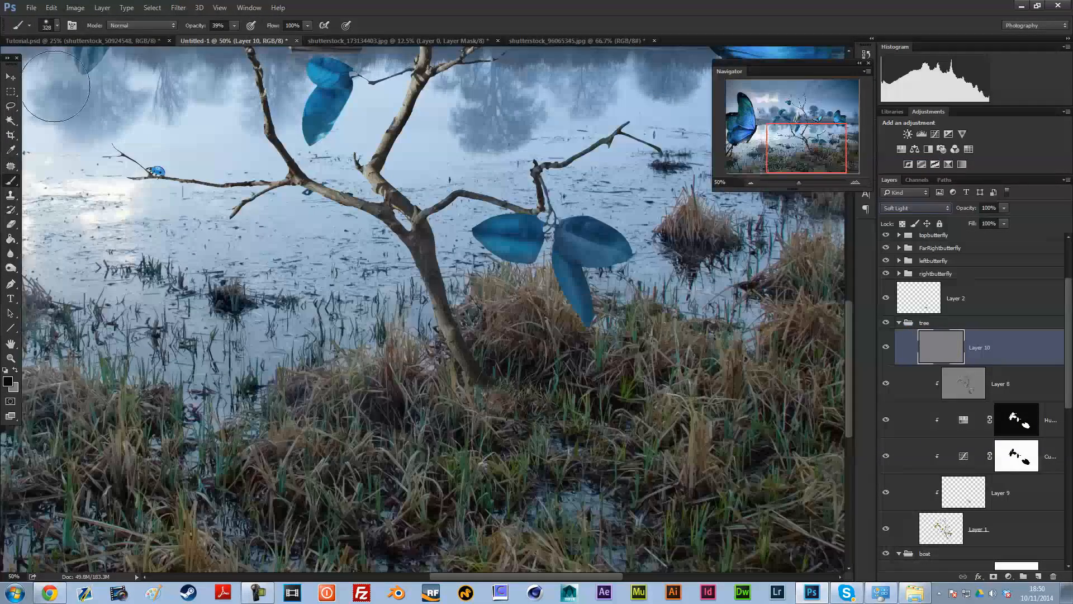
# Step: Move the gray Soft Light layer to the top of the layer stack and collapse the ladybug group
pyautogui.moveTo(967, 343); pyautogui.dragTo(971, 285)
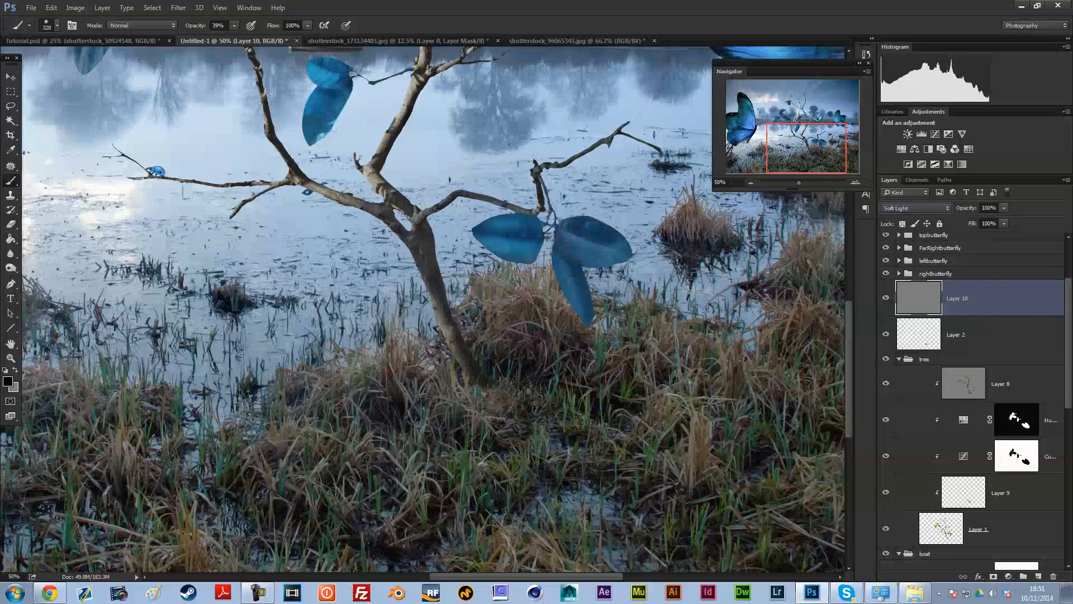
pyautogui.scroll(4, 1000, 306)
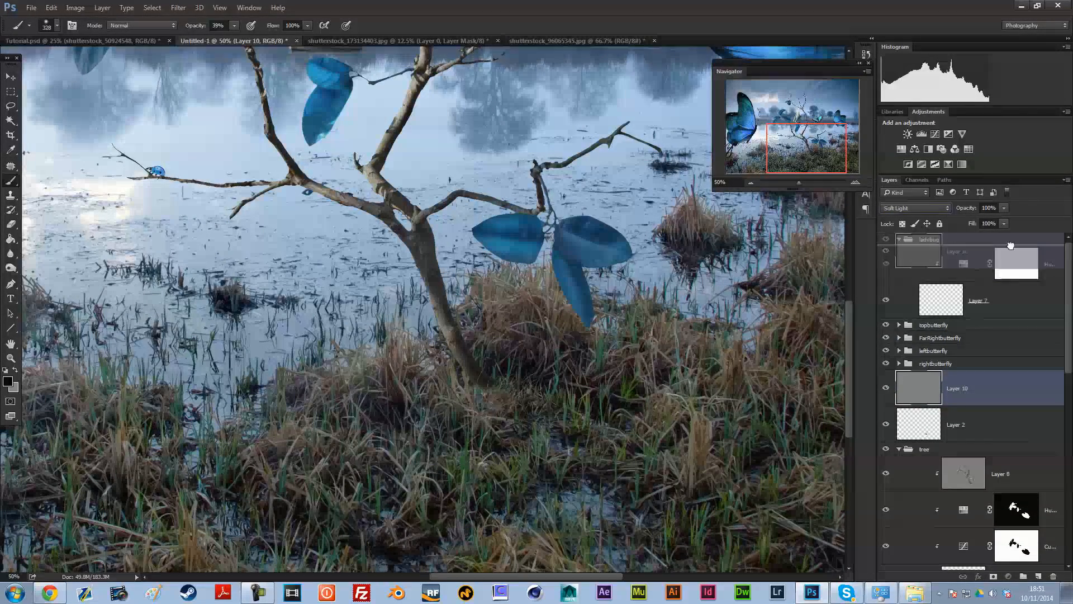
pyautogui.moveTo(992, 305); pyautogui.dragTo(987, 237)
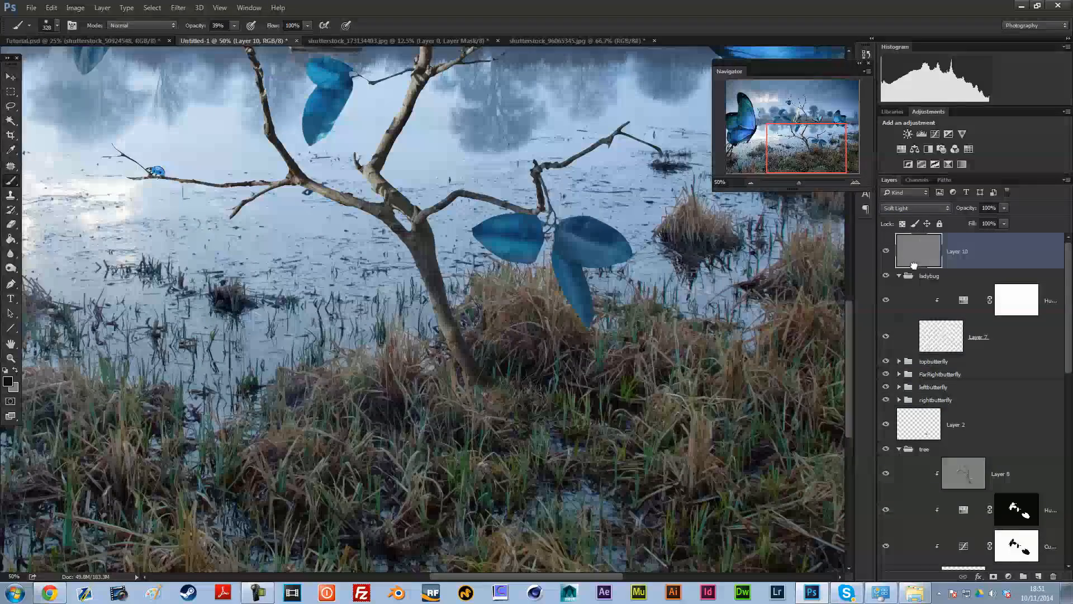
pyautogui.click(900, 276)
# Step: Burn a shadow into the grass around the trunk's base on the gray layer at 51% exposure with Midtones range
pyautogui.click(10, 268)
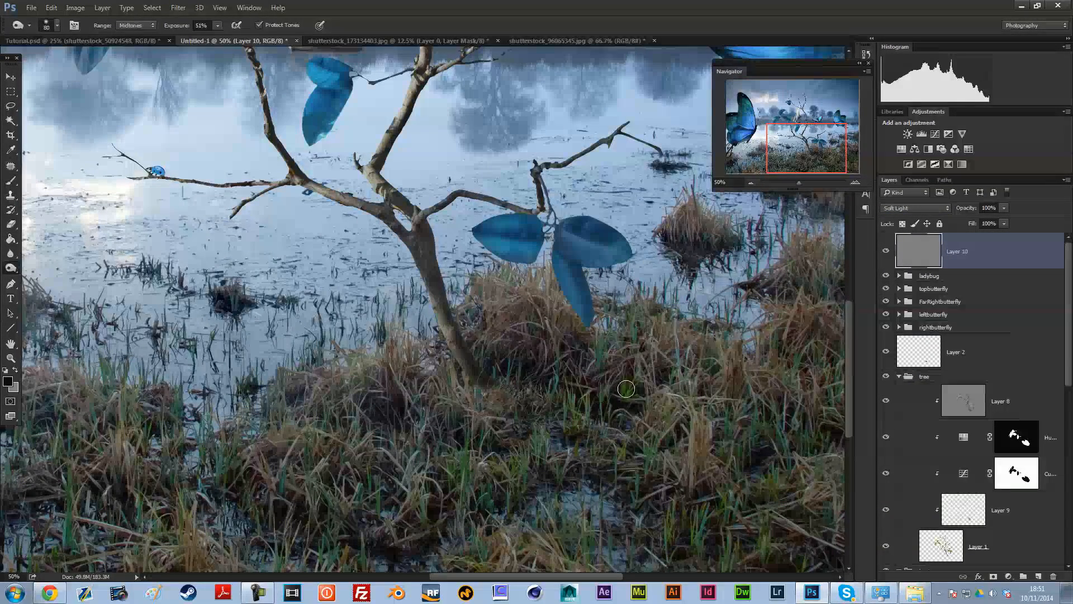
pyautogui.moveTo(507, 393)
pyautogui.mouseDown()
pyautogui.moveTo(461, 388)
pyautogui.moveTo(486, 400)
pyautogui.moveTo(462, 378)
pyautogui.moveTo(551, 392)
pyautogui.moveTo(478, 387)
pyautogui.mouseUp()
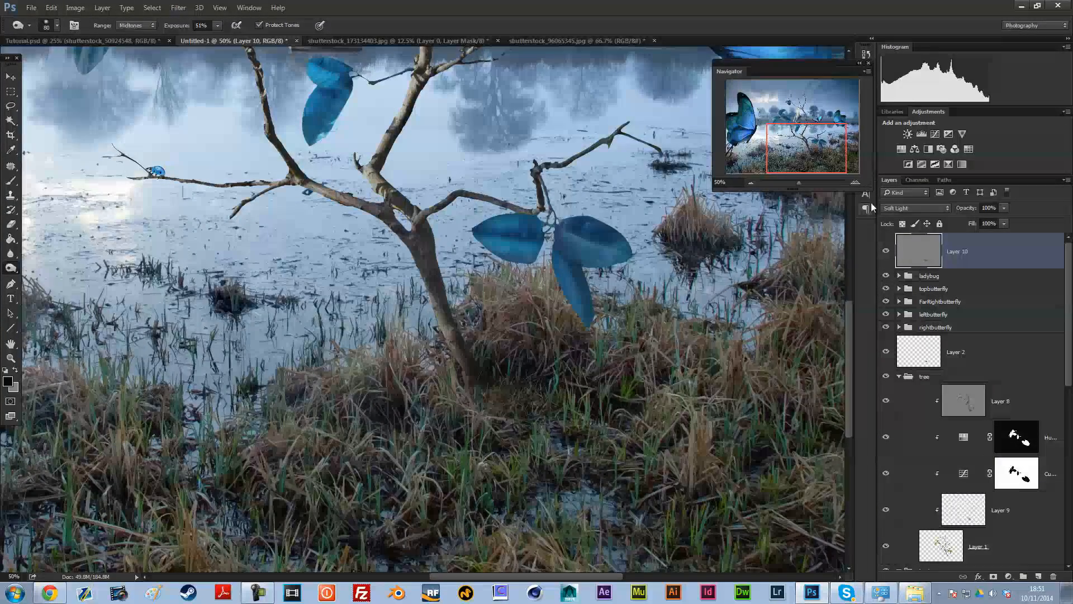
pyautogui.click(857, 183)
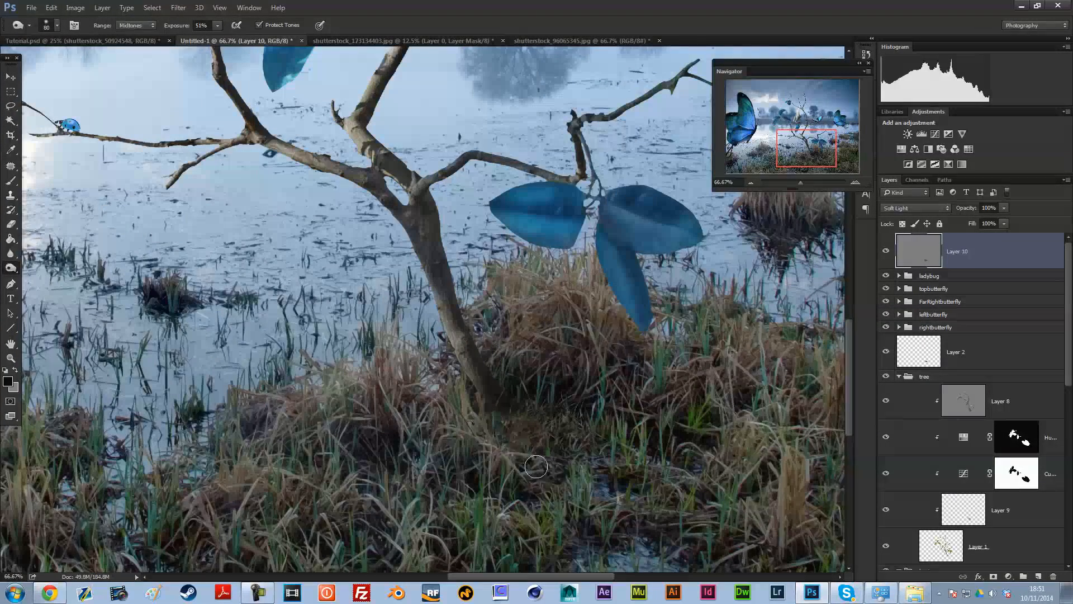
pyautogui.moveTo(496, 394); pyautogui.dragTo(463, 368)
pyautogui.click(750, 182)
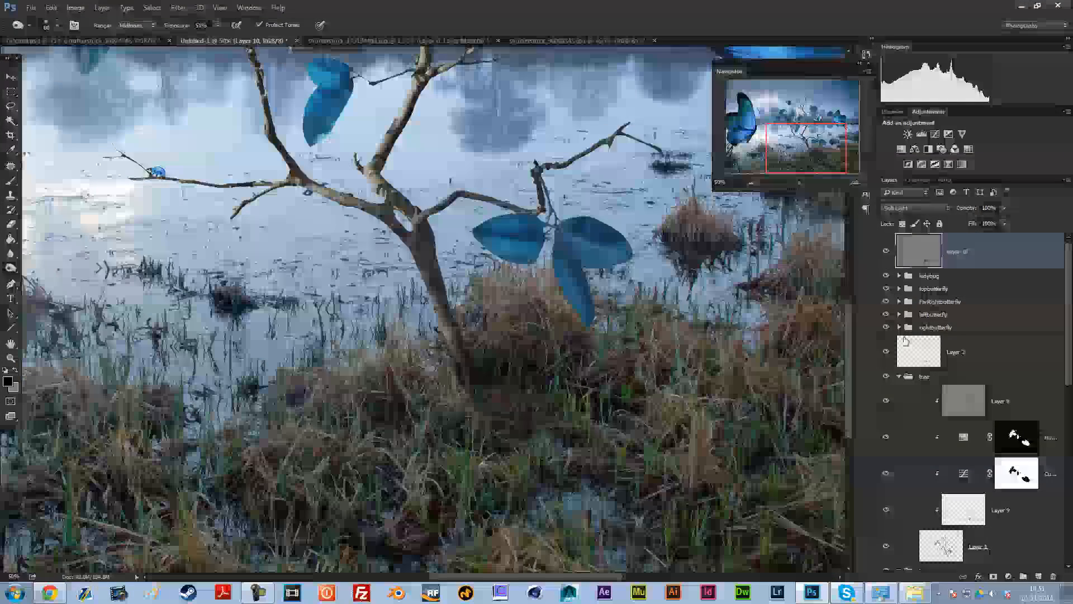
# Step: Add a layer mask to the tree's Layer 1
pyautogui.click(1015, 476)
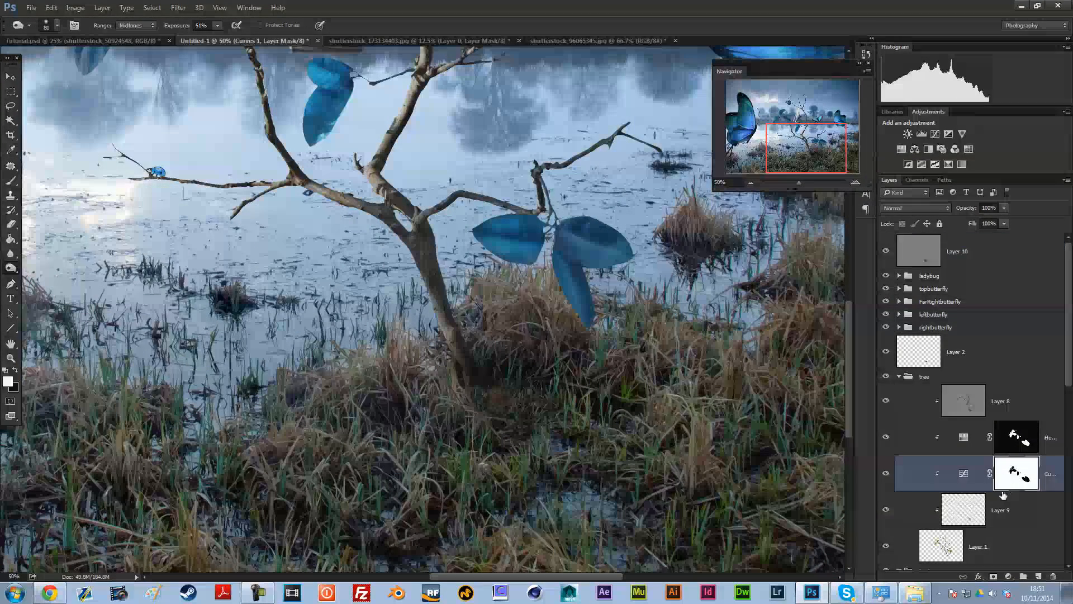
pyautogui.scroll(-3, 1000, 447)
pyautogui.click(975, 414)
pyautogui.click(993, 576)
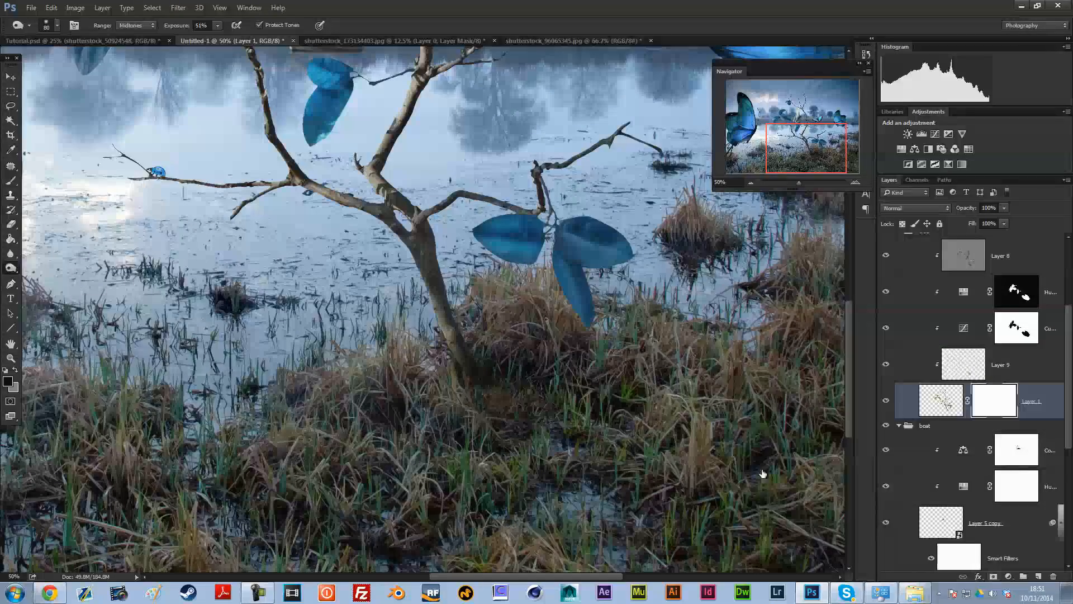
# Step: Blend the trunk's base into the grass by painting black on the tree's mask with a soft 18 px brush at 39% opacity
pyautogui.press('b')
pyautogui.press('x')
pyautogui.rightClick(528, 408)
pyautogui.press('x')
pyautogui.rightClick(609, 341)
pyautogui.click(719, 277)
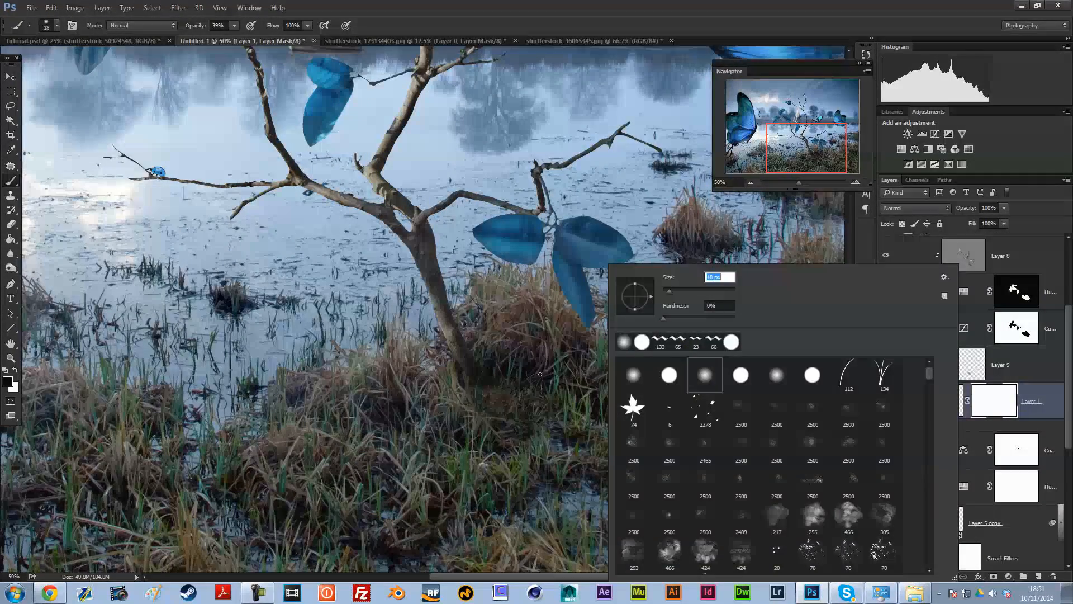
pyautogui.write('18')
pyautogui.press('Return')
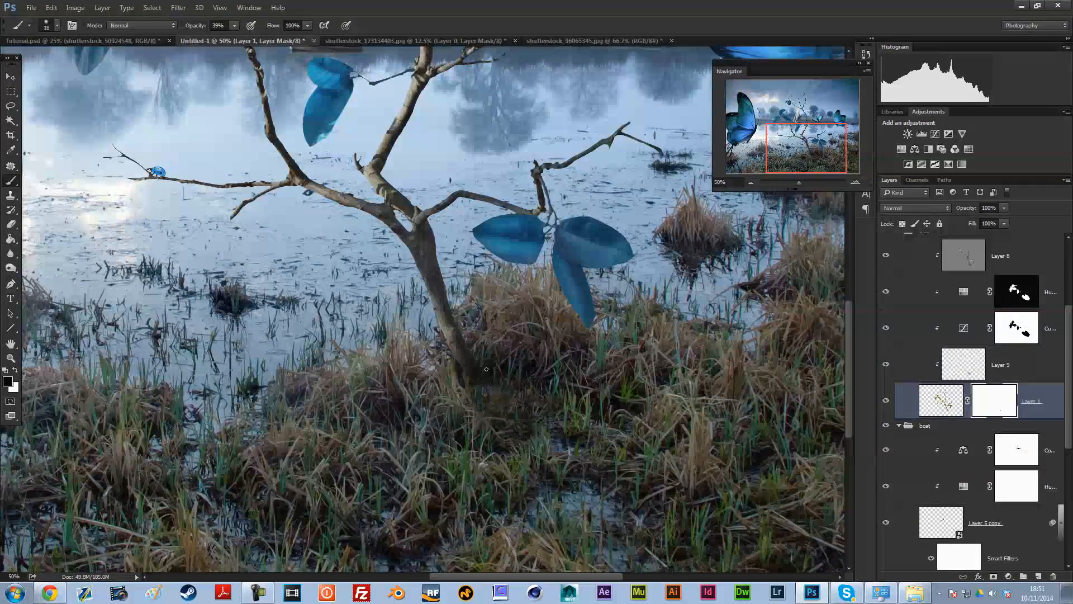
# Step: Return to the gray Layer 10 and burn the lowest part of the trunk and its edge in the grass at 51% exposure
pyautogui.scroll(5, 952, 259)
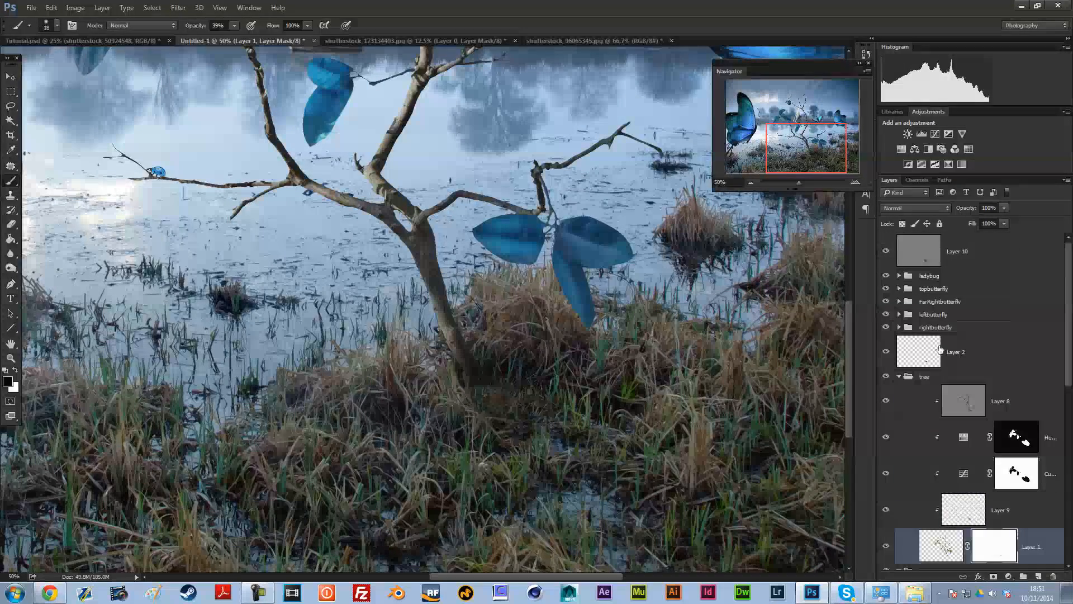
pyautogui.click(952, 259)
pyautogui.press('o')
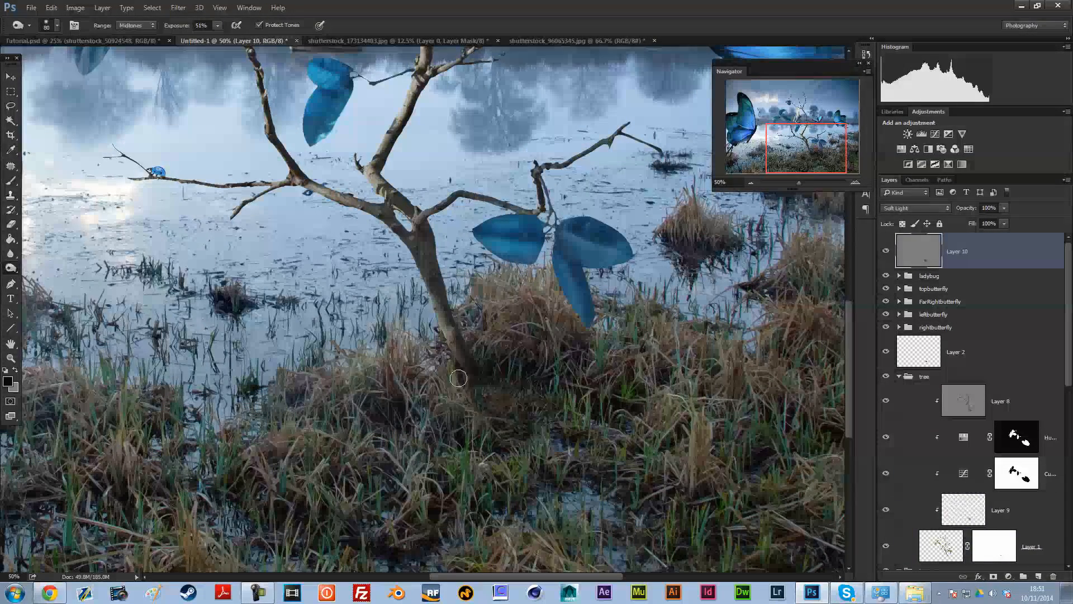
pyautogui.moveTo(450, 336)
pyautogui.mouseDown()
pyautogui.moveTo(439, 296)
pyautogui.moveTo(496, 394)
pyautogui.moveTo(460, 332)
pyautogui.moveTo(447, 367)
pyautogui.mouseUp()
pyautogui.click(751, 182)
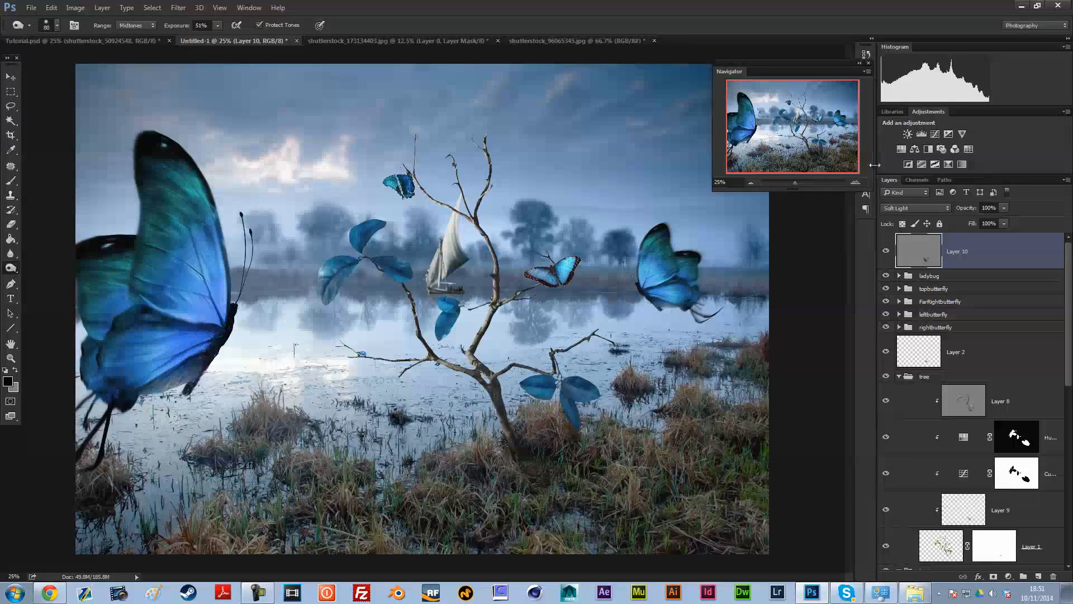
# Step: Burn a shadow into the grass beneath the lowest hanging blue leaf with a 27 px brush at 51% exposure
pyautogui.click(854, 182)
pyautogui.click(855, 182)
pyautogui.moveTo(811, 140); pyautogui.dragTo(824, 156)
pyautogui.rightClick(624, 263)
pyautogui.click(689, 289)
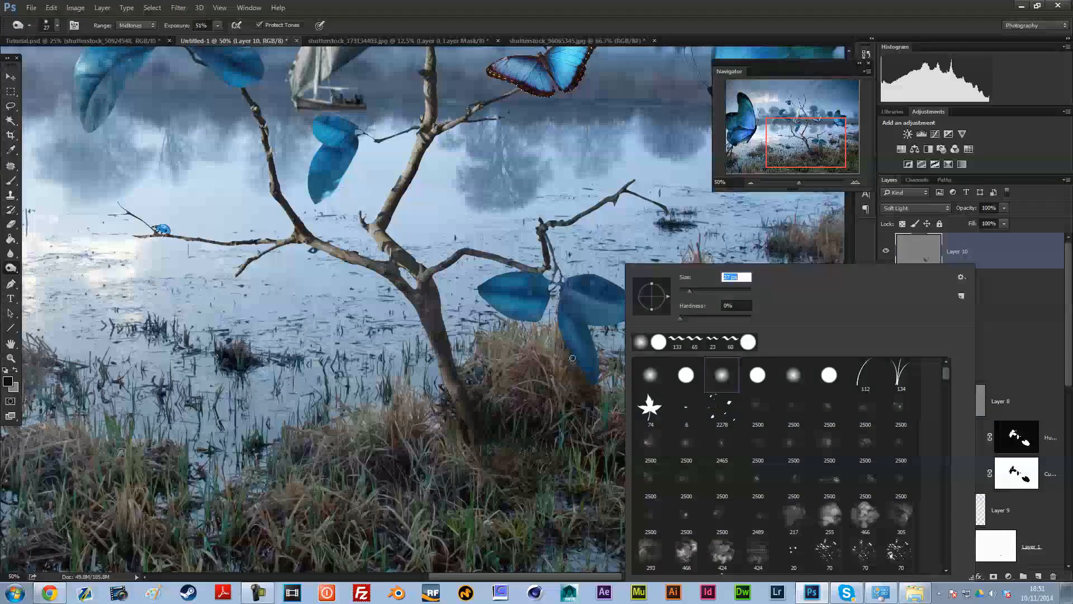
pyautogui.click(576, 375)
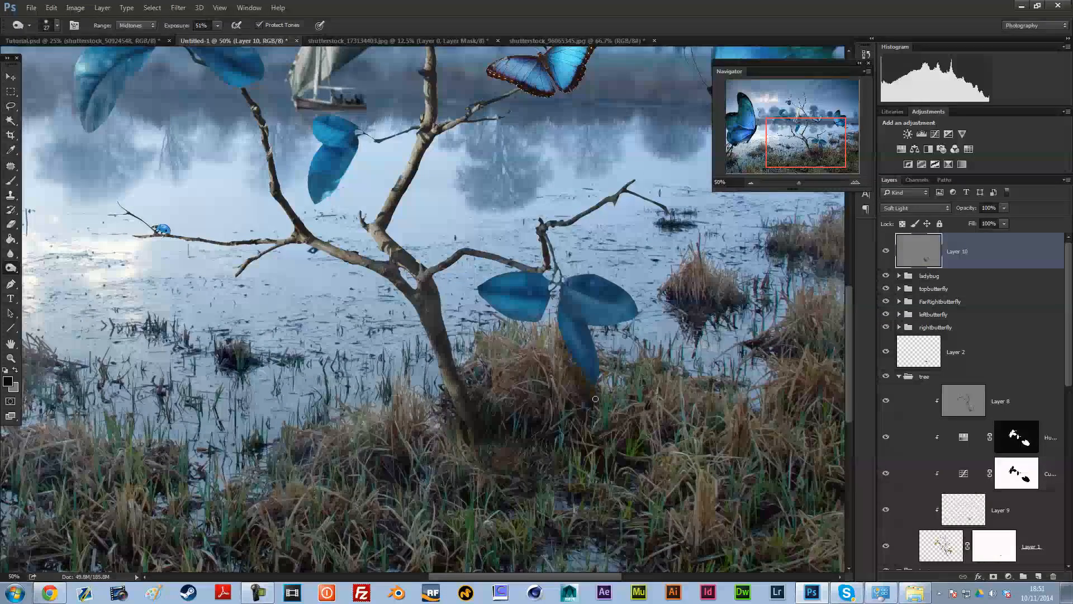
# Step: Enlarge the Burn brush slightly for shading the whole composite
pyautogui.click(751, 184)
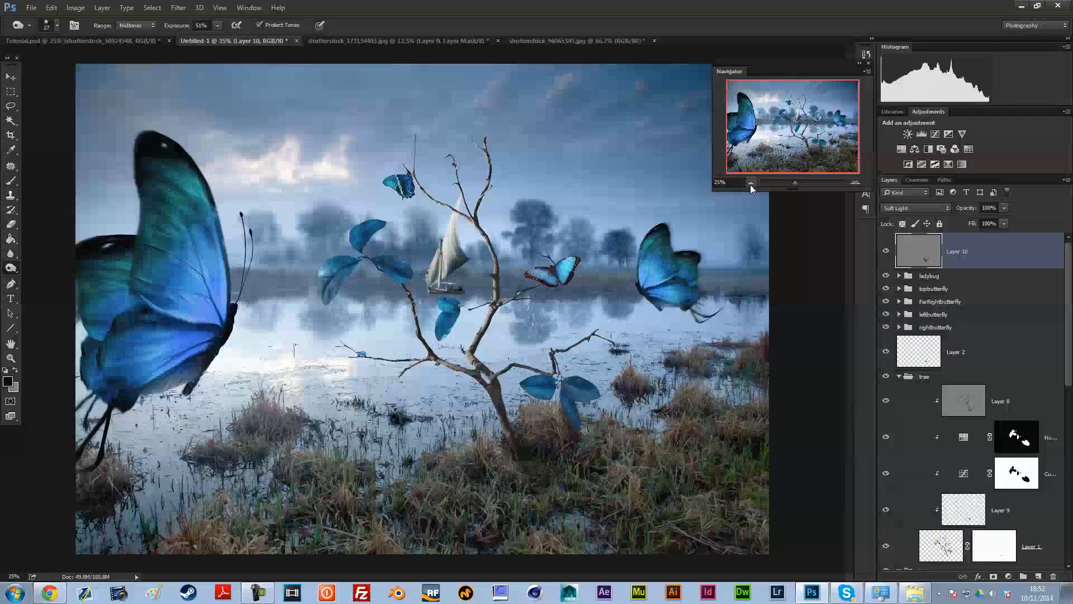
pyautogui.rightClick(737, 444)
pyautogui.moveTo(789, 290); pyautogui.dragTo(798, 291)
pyautogui.press('Return')
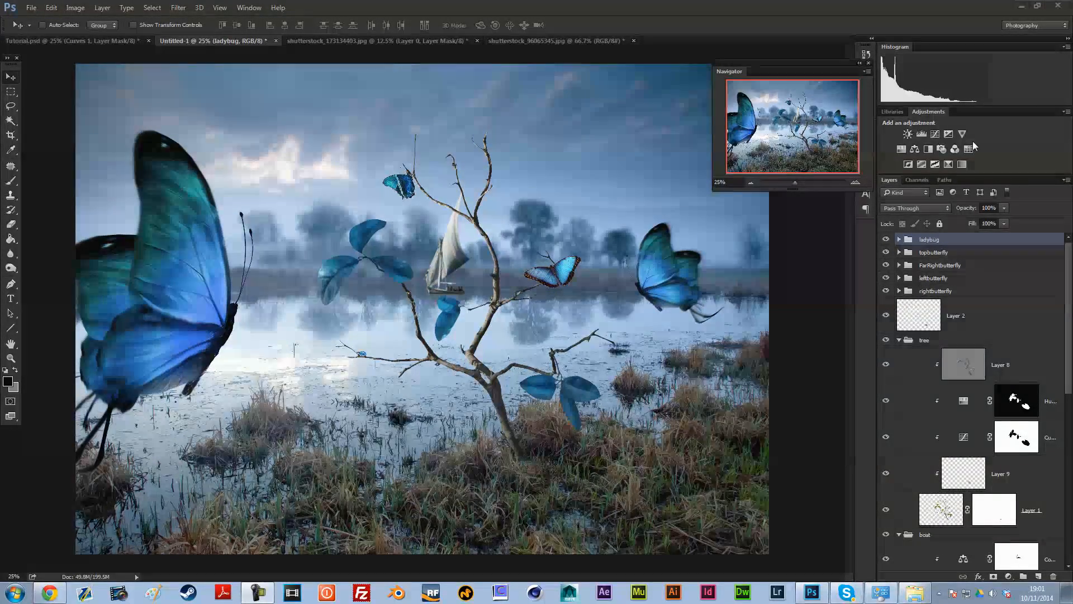
# Step: Delete the existing Blue copy channel
pyautogui.click(917, 179)
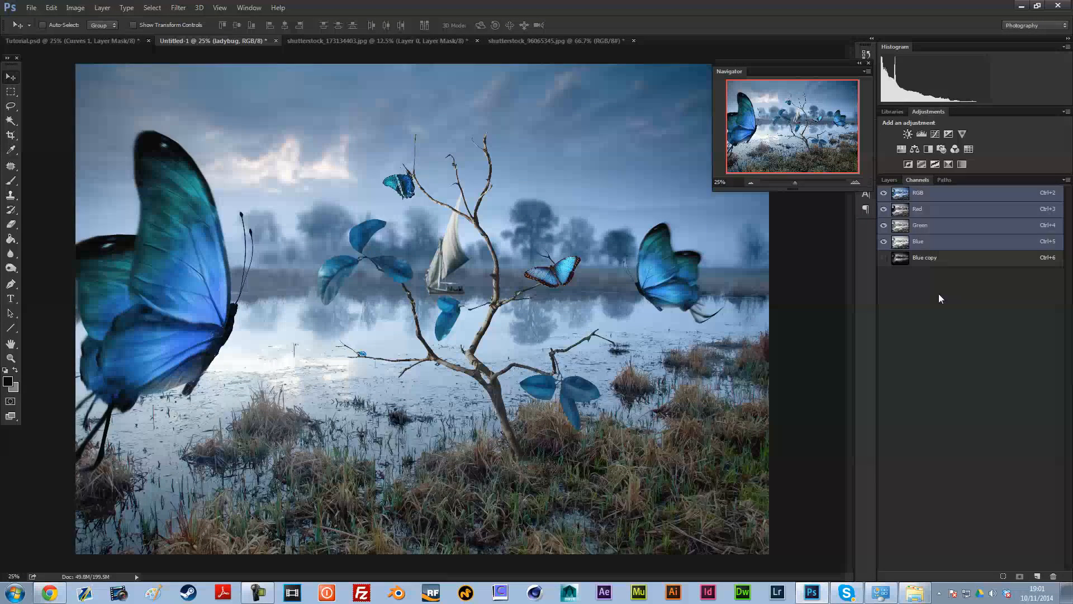
pyautogui.click(924, 258)
pyautogui.click(1053, 576)
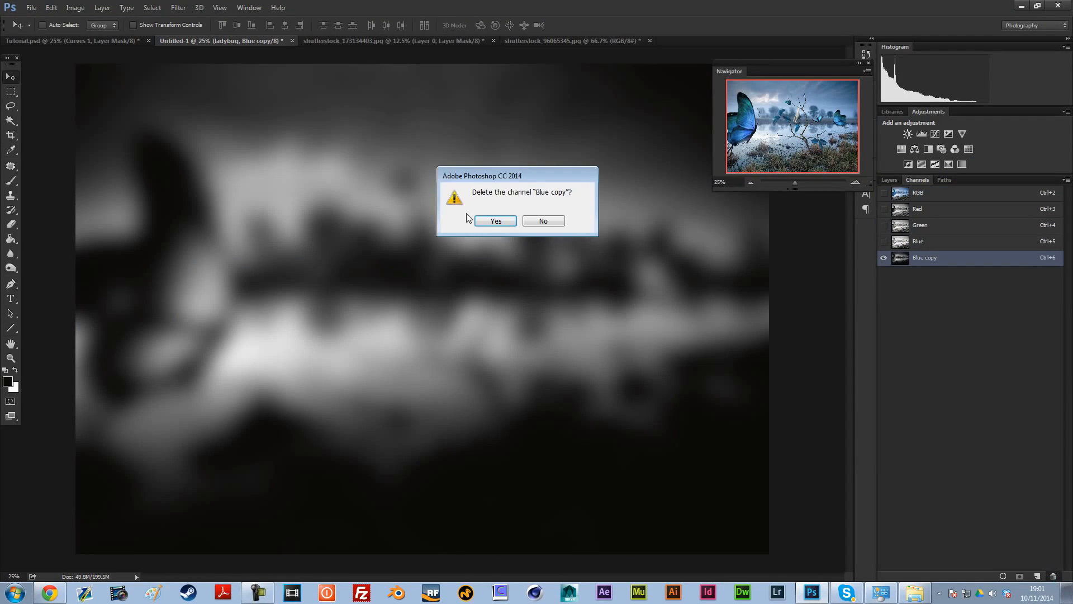
pyautogui.click(494, 220)
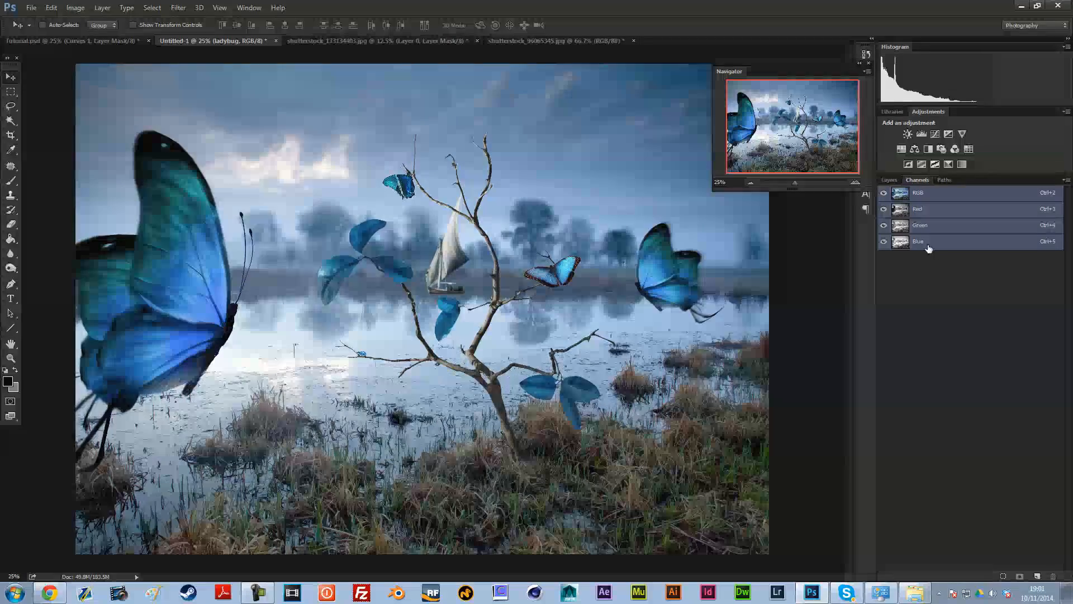
# Step: Duplicate the Blue channel as Blue copy and display only that copy in the document
pyautogui.click(917, 241)
pyautogui.rightClick(914, 242)
pyautogui.click(932, 250)
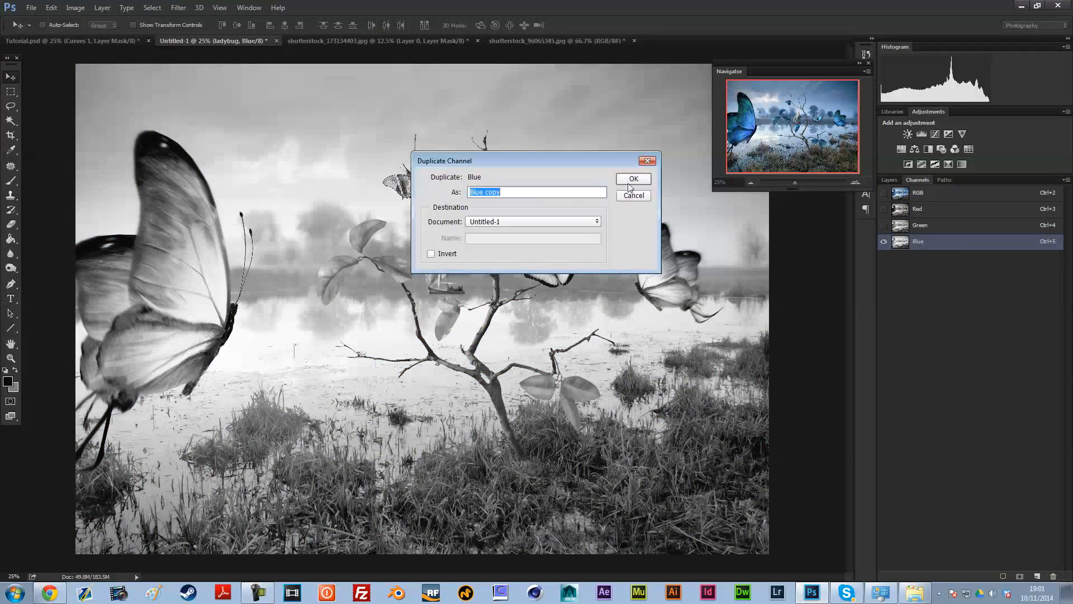
pyautogui.press('Return')
pyautogui.click(884, 258)
pyautogui.click(890, 262)
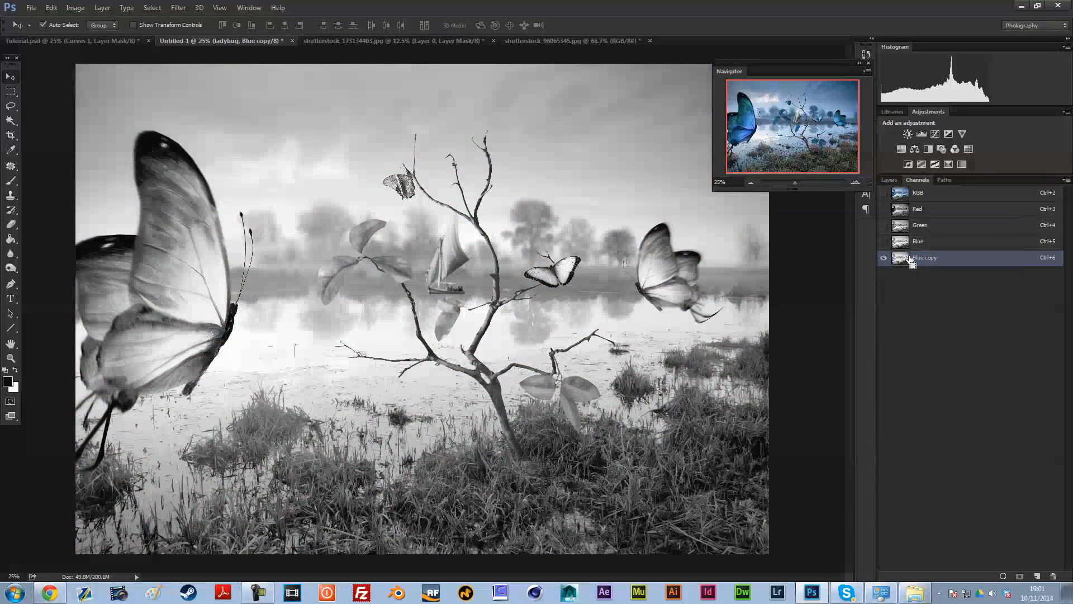
# Step: Darken the Blue copy channel with Levels, using a midtone of 0.59 and a black input of 82
pyautogui.hotkey('ctrl', 'l')
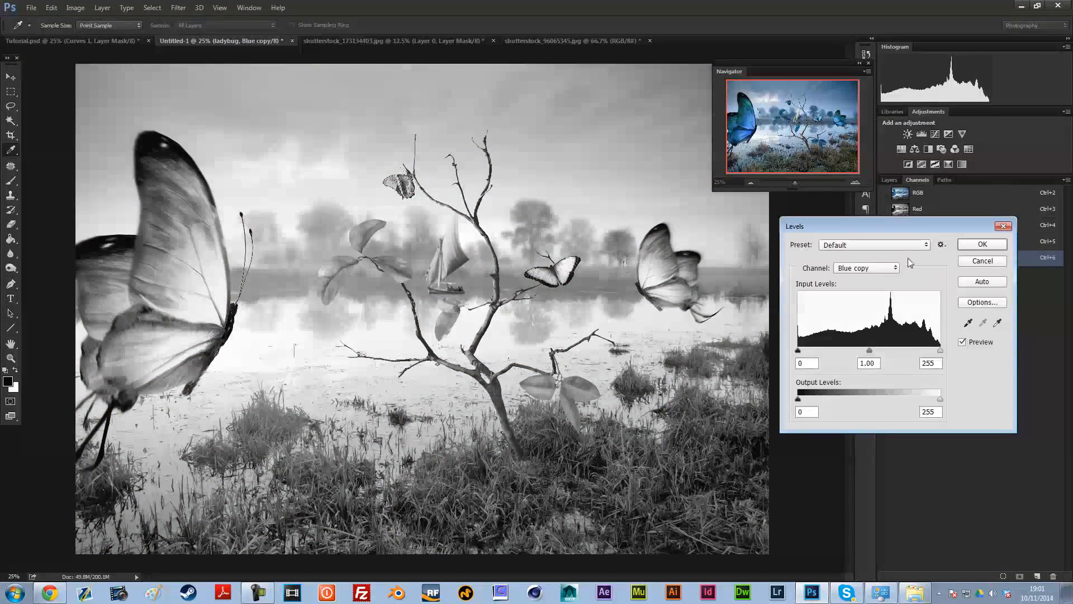
pyautogui.moveTo(895, 227); pyautogui.dragTo(717, 210)
pyautogui.moveTo(695, 335); pyautogui.dragTo(717, 336)
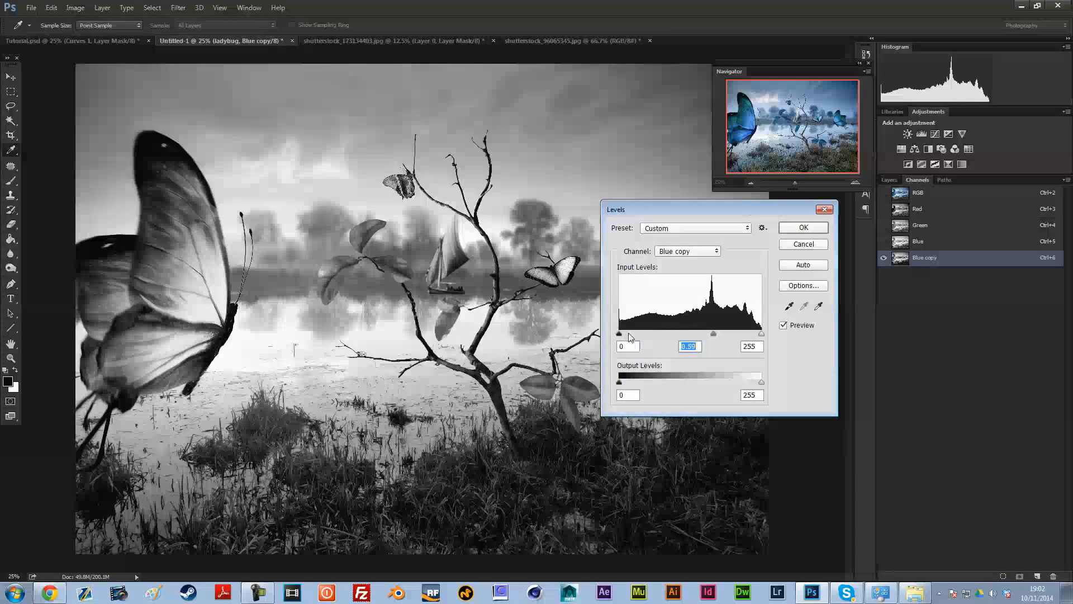
pyautogui.moveTo(619, 334); pyautogui.dragTo(666, 343)
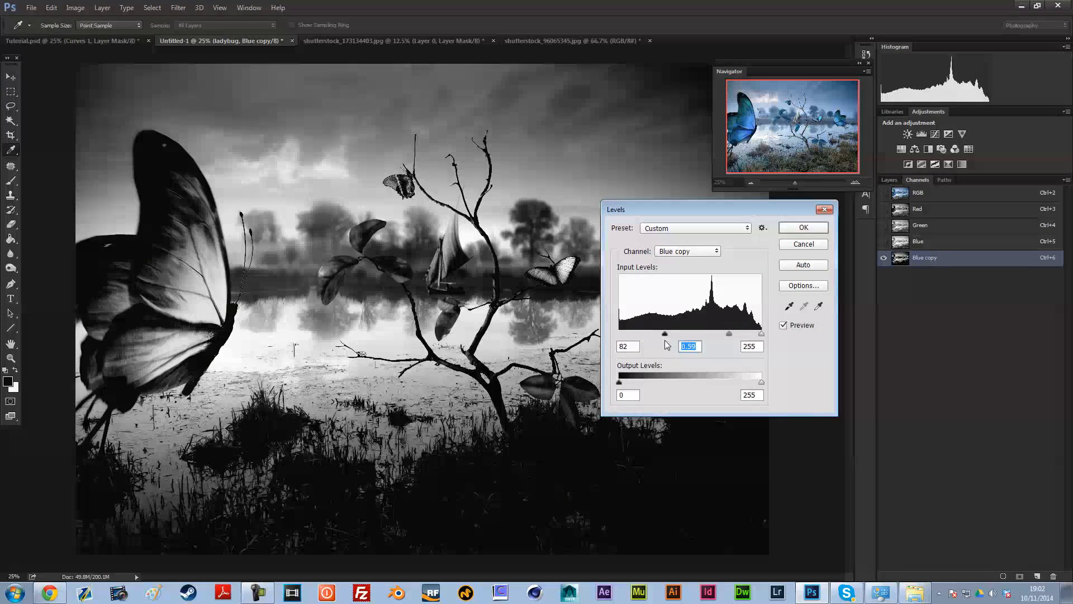
pyautogui.click(802, 229)
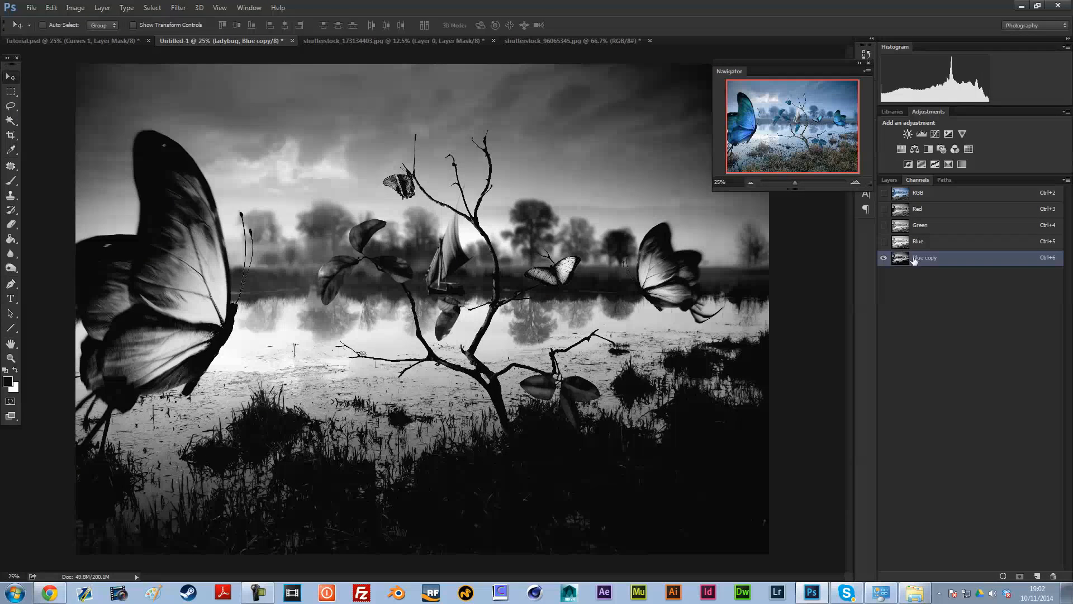
# Step: Soften the Blue copy channel with a Gaussian Blur at a radius slightly below 77.8 pixels
pyautogui.click(179, 7)
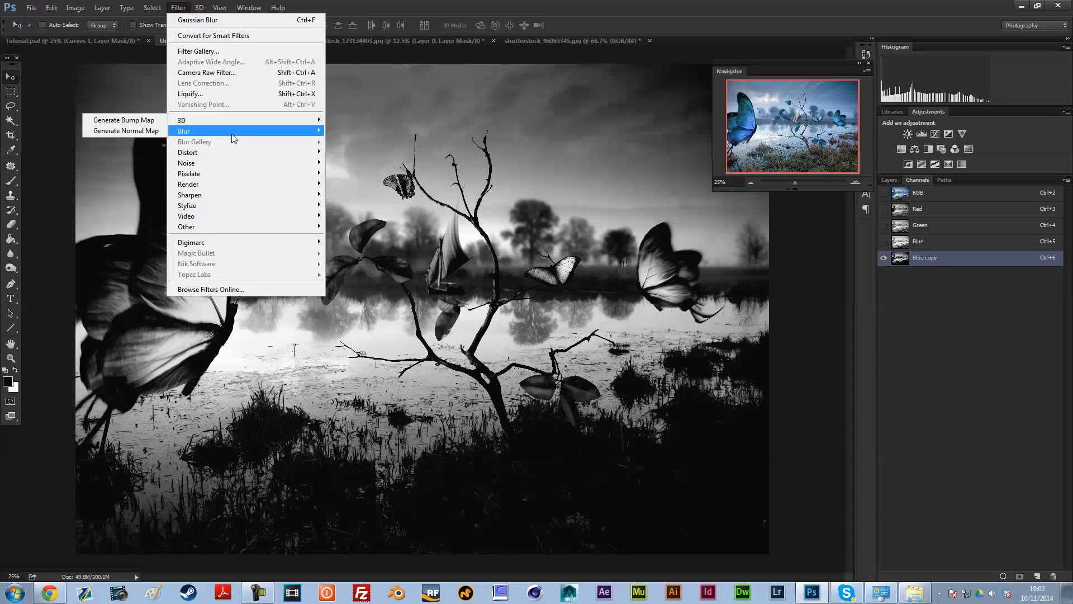
pyautogui.click(135, 172)
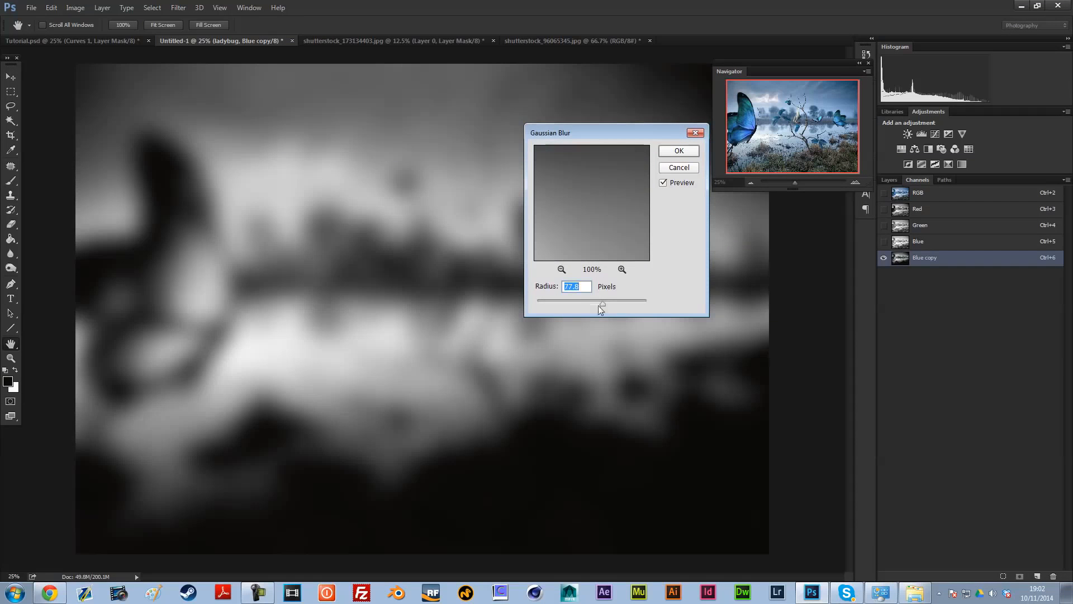
pyautogui.moveTo(602, 303); pyautogui.dragTo(598, 304)
pyautogui.click(680, 152)
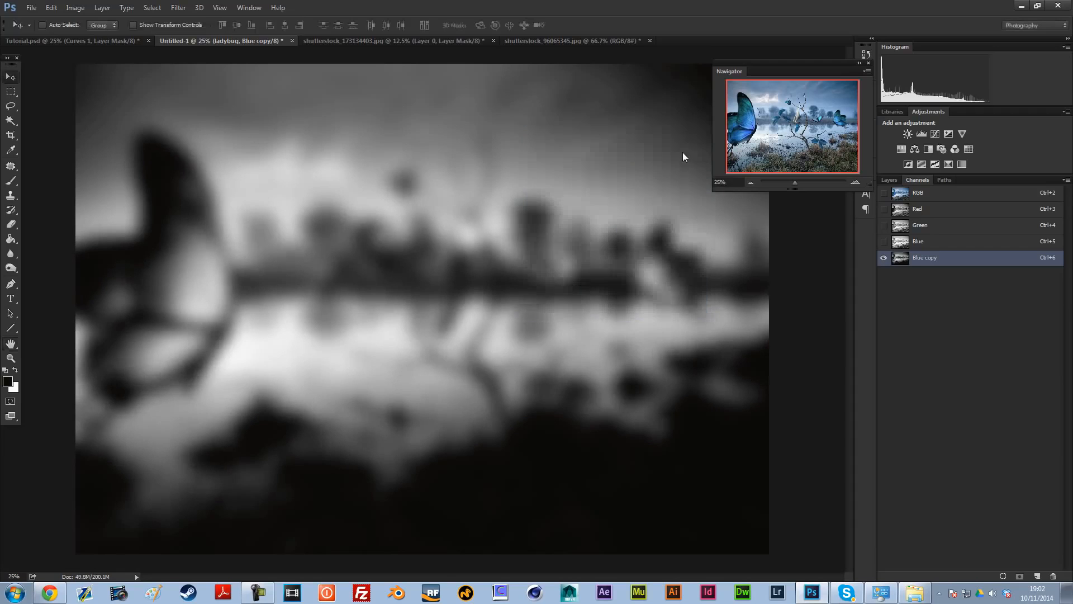
# Step: Load the Blue copy channel as a selection, add a masked Curves adjustment above the ladybug group and invert its mask
pyautogui.keyDown('ctrl'); pyautogui.click(905, 260); pyautogui.keyUp('ctrl')
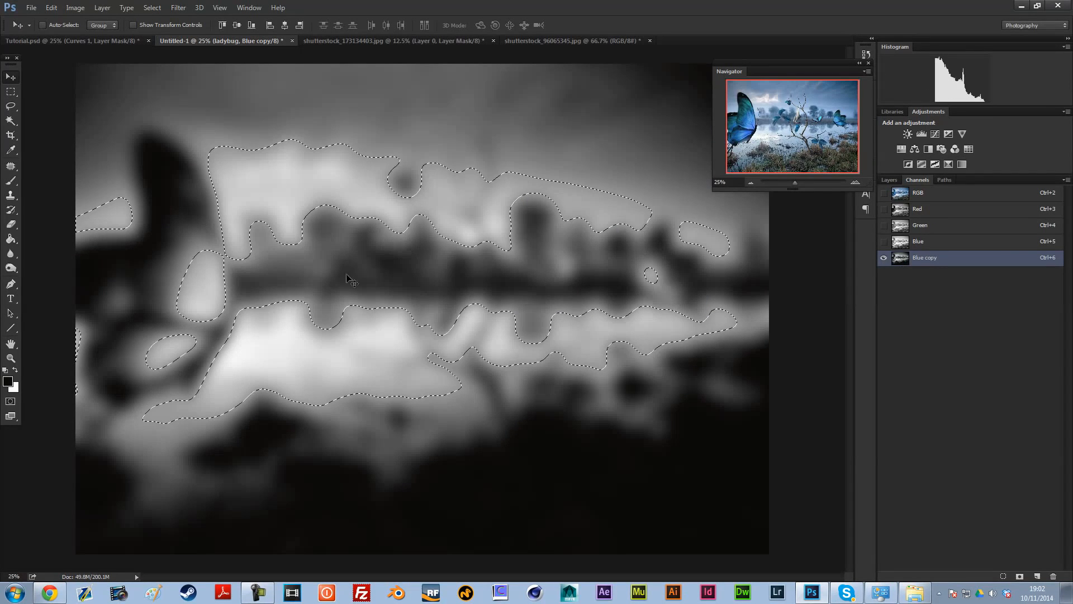
pyautogui.click(889, 179)
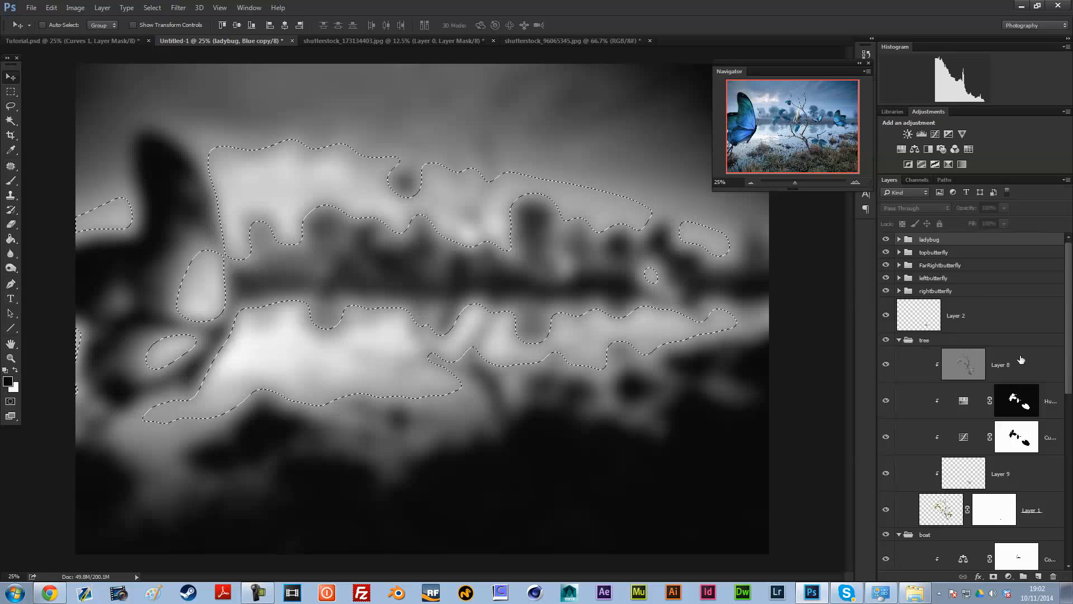
pyautogui.click(934, 135)
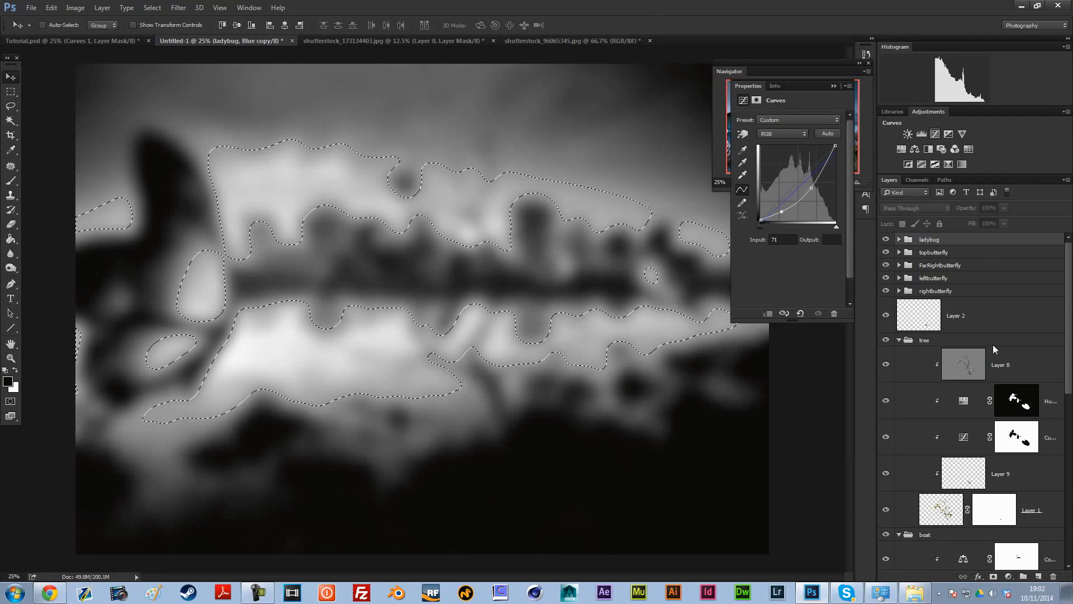
pyautogui.click(972, 254)
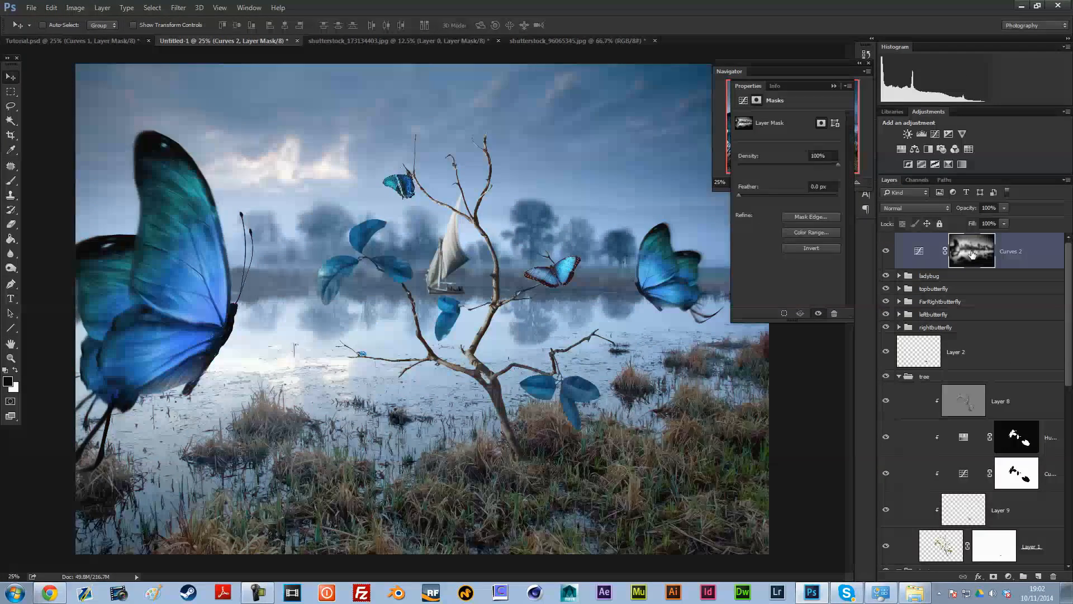
pyautogui.hotkey('ctrl', 'i')
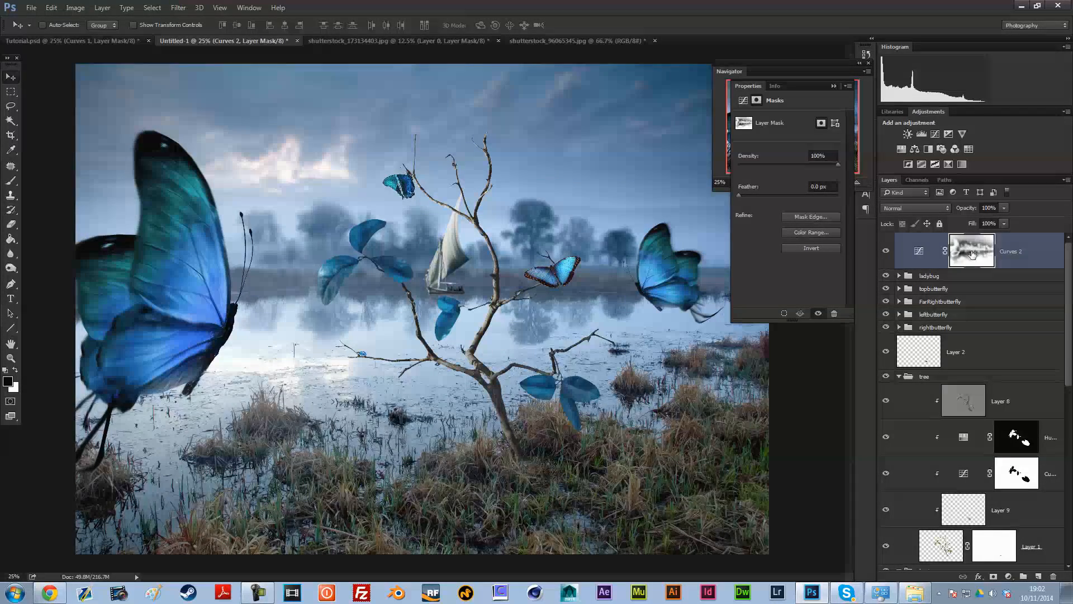
pyautogui.click(915, 179)
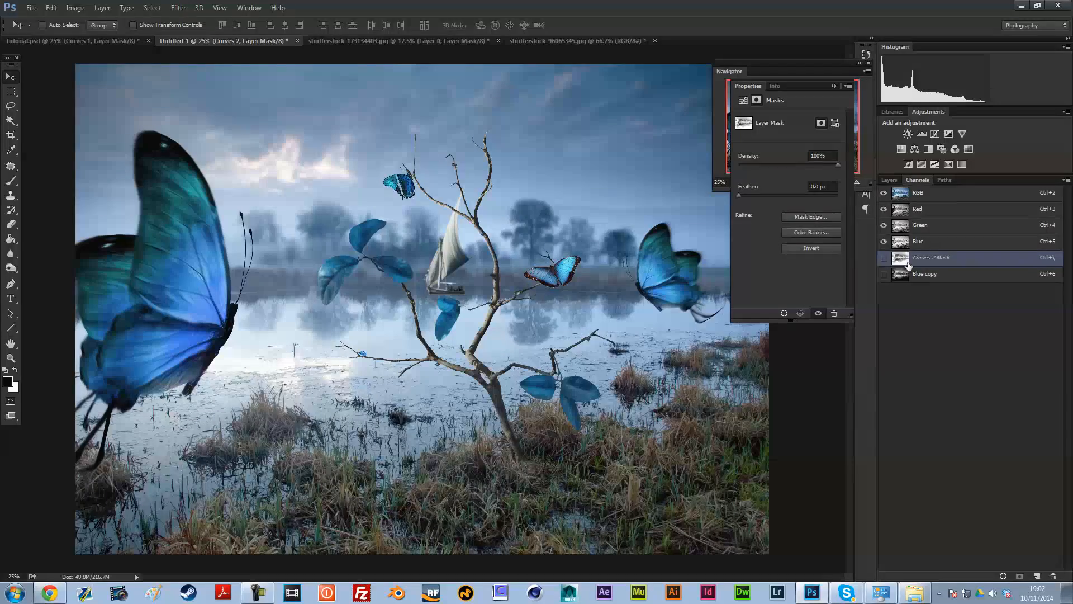
pyautogui.click(889, 179)
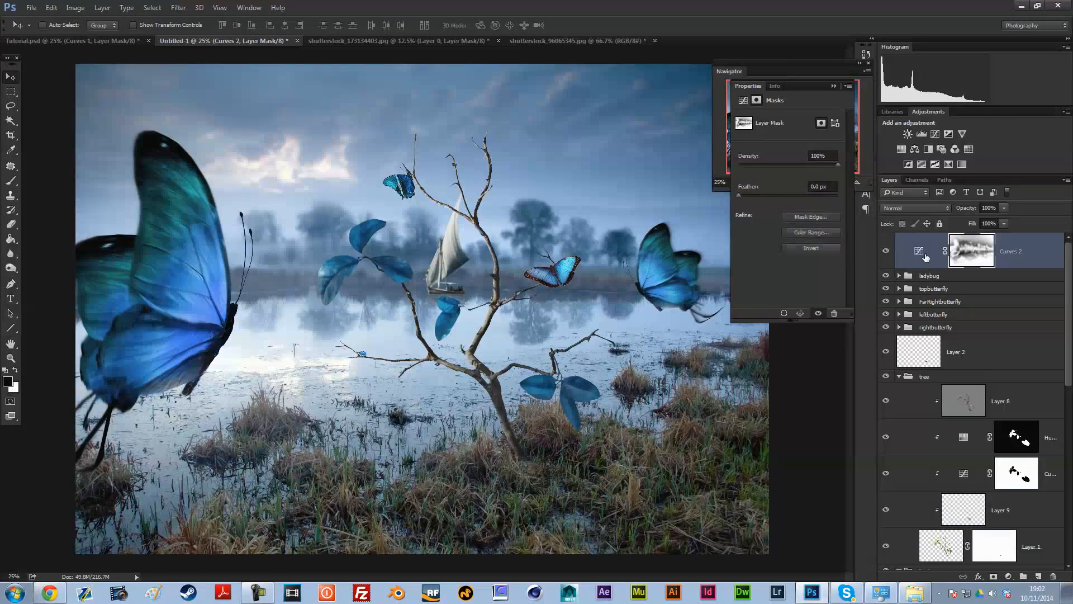
# Step: Darken the Curves 2 adjustment by pulling its RGB midtones down near input 107 and lowering the white endpoint slightly
pyautogui.click(925, 256)
pyautogui.click(788, 192)
pyautogui.moveTo(788, 192); pyautogui.dragTo(792, 198)
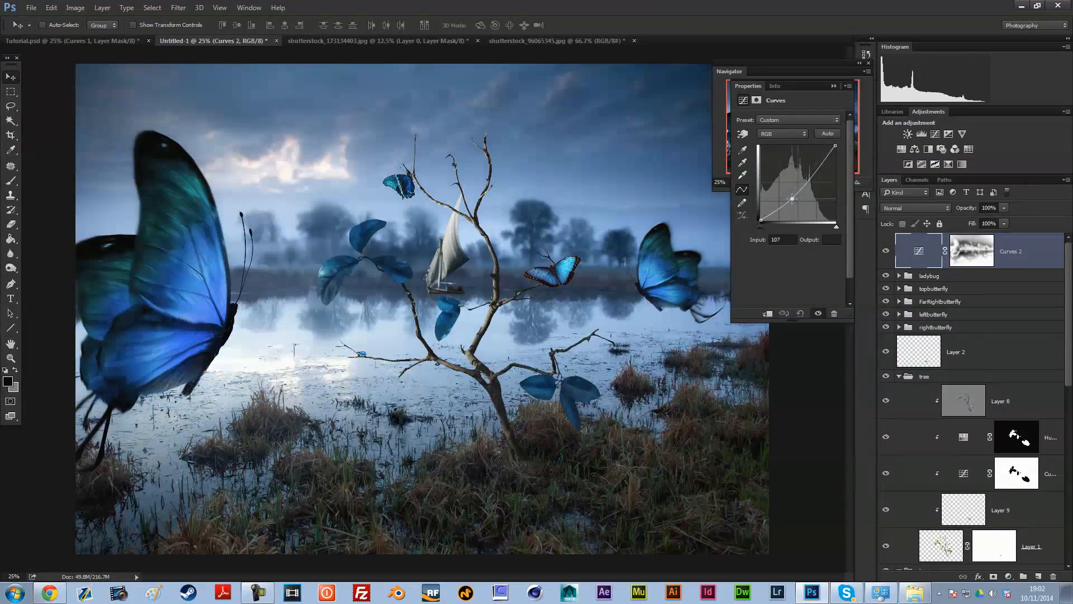
pyautogui.moveTo(835, 146); pyautogui.dragTo(834, 155)
# Step: Lower the Blue curve of Curves 2 near input 96, return to the RGB curve and close the curve settings
pyautogui.click(788, 134)
pyautogui.click(783, 163)
pyautogui.moveTo(760, 223); pyautogui.dragTo(788, 197)
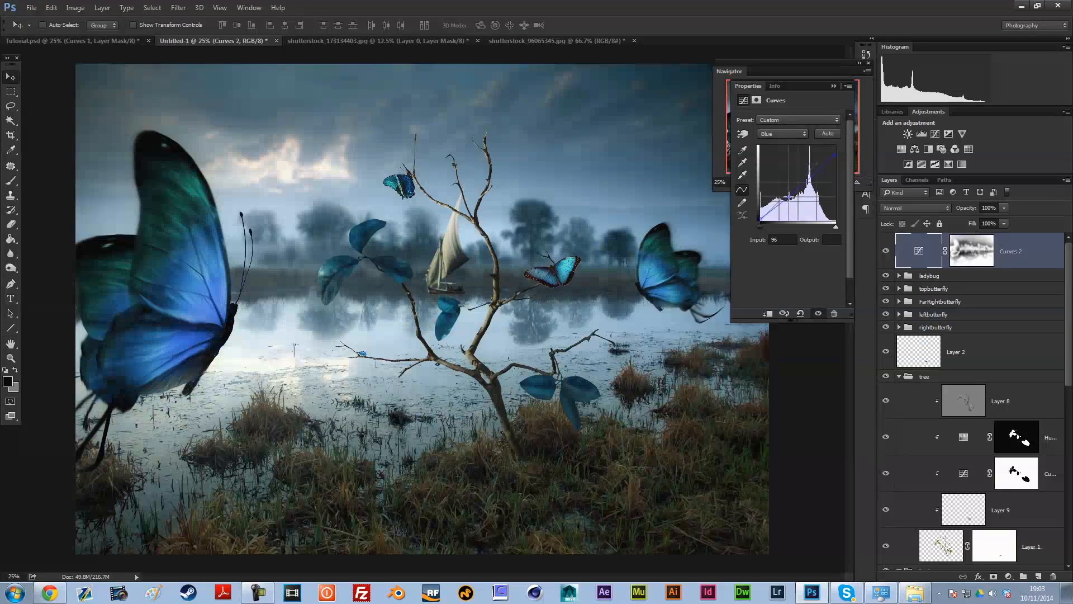
pyautogui.click(790, 143)
pyautogui.click(789, 143)
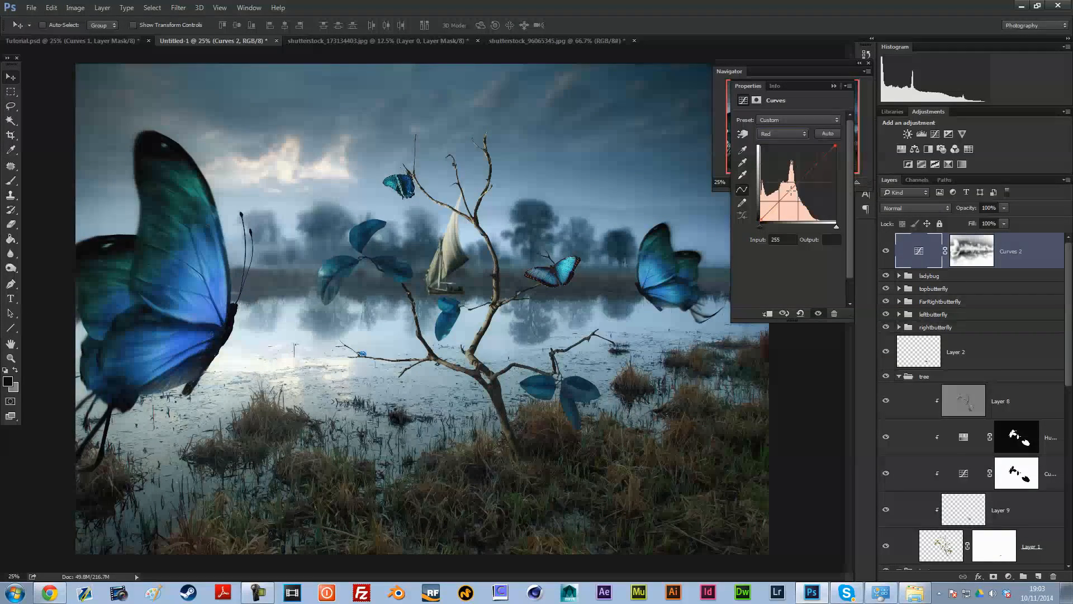
pyautogui.click(782, 133)
pyautogui.click(783, 145)
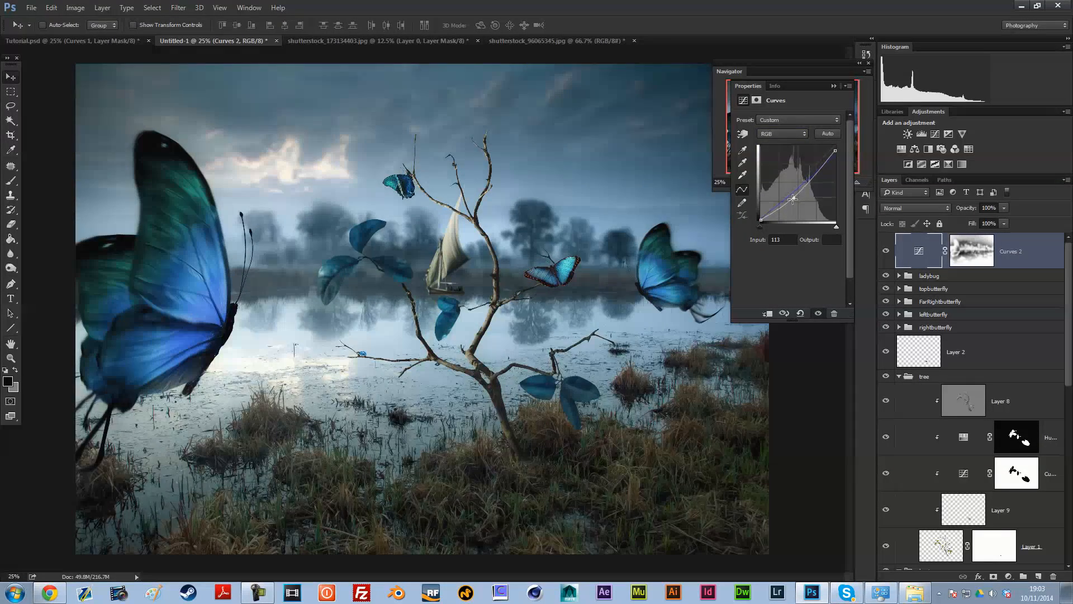
pyautogui.click(835, 87)
pyautogui.hotkey('ctrl', '-')
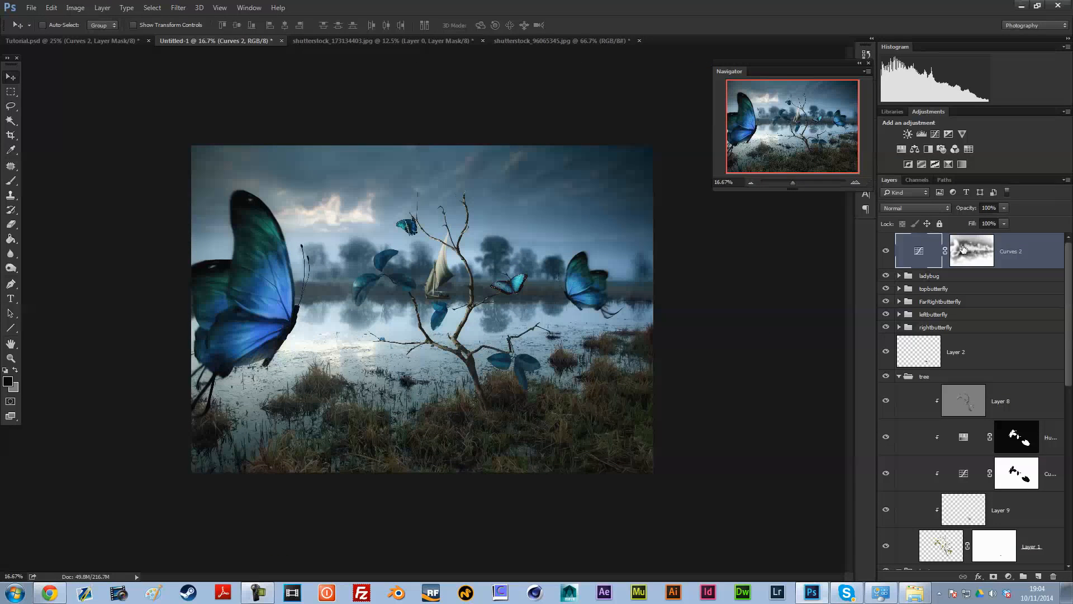
pyautogui.click(966, 254)
pyautogui.click(75, 8)
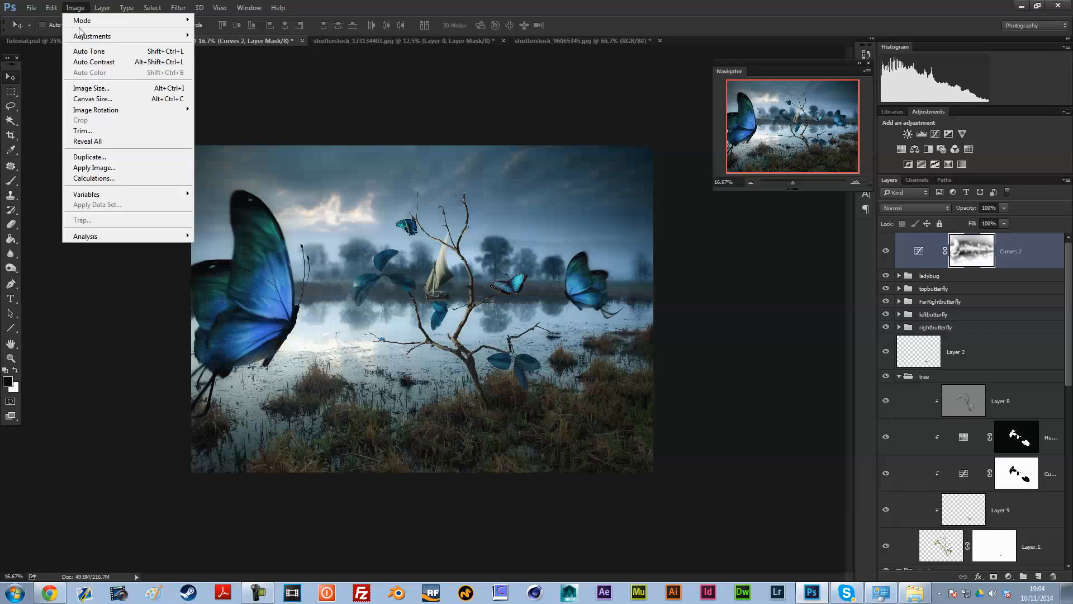
pyautogui.moveTo(98, 38)
pyautogui.click(280, 46)
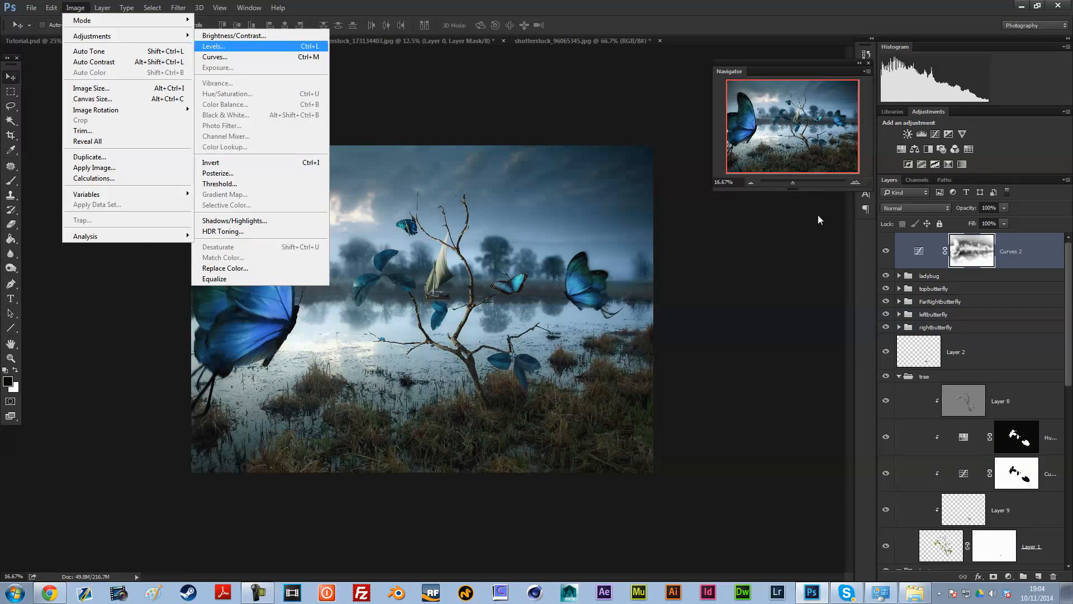
pyautogui.moveTo(691, 335)
pyautogui.mouseDown()
pyautogui.moveTo(667, 336)
pyautogui.moveTo(681, 335)
pyautogui.mouseUp()
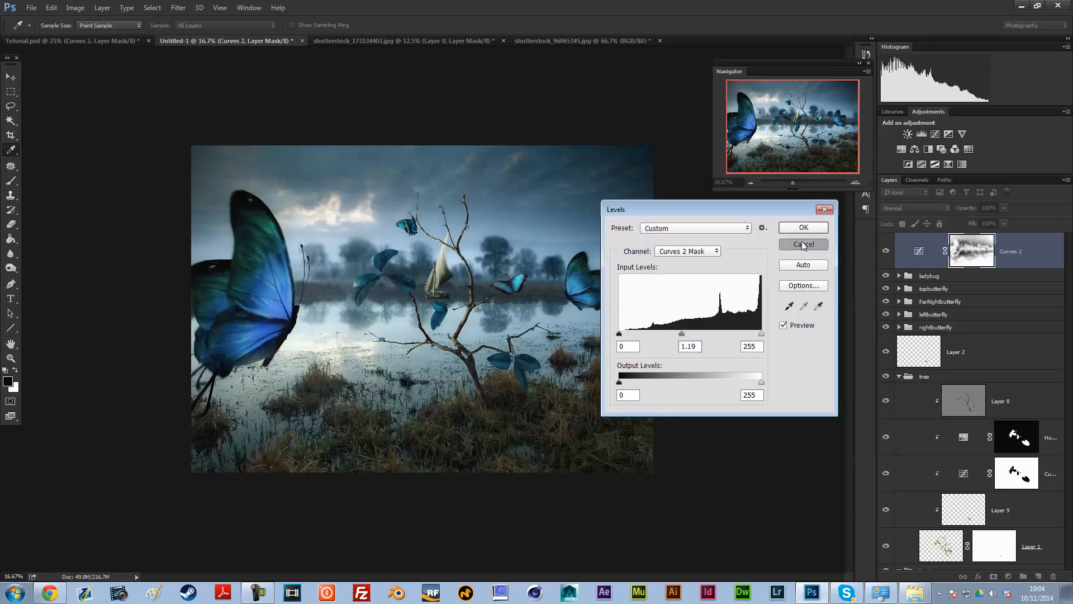
pyautogui.click(804, 244)
pyautogui.press('v')
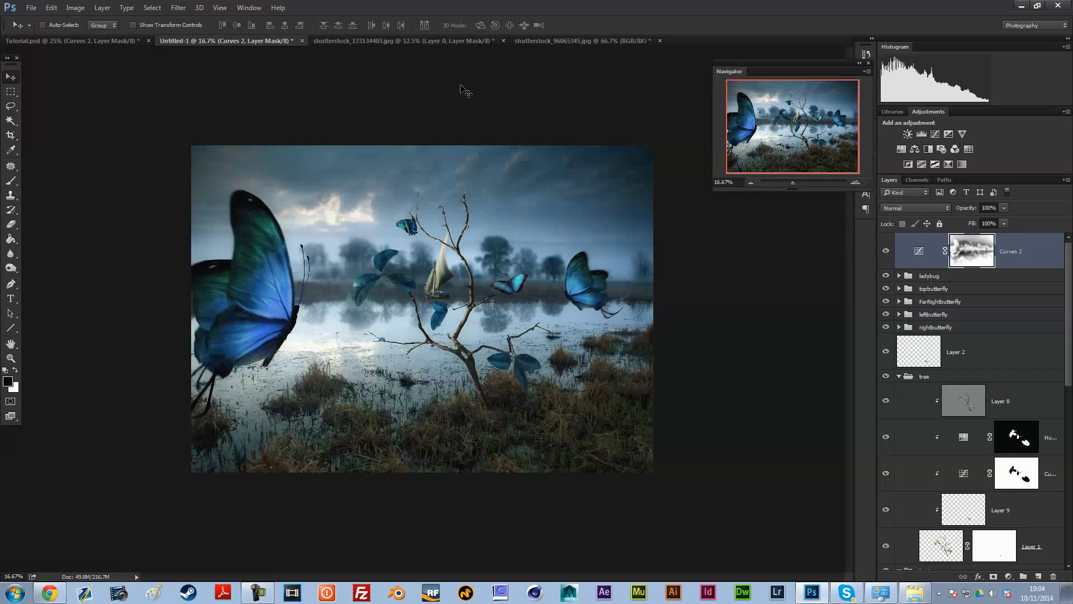
pyautogui.hotkey('ctrl', '+')
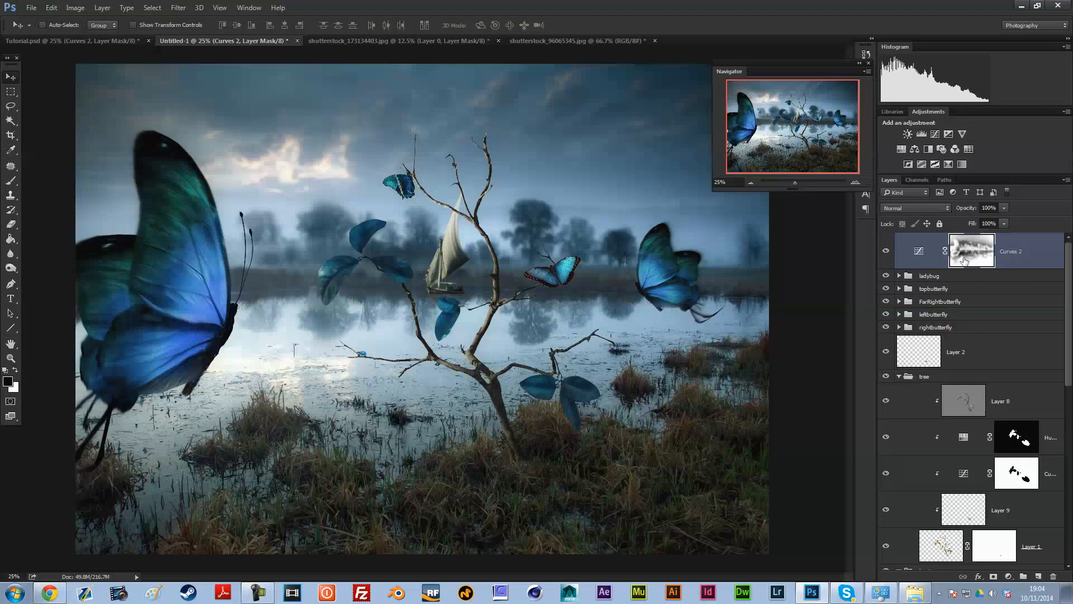
# Step: Raise the contrast of the Curves 2 mask with Levels, using a midtone of about 0.49 and a white input of 247
pyautogui.click(75, 7)
pyautogui.moveTo(80, 37)
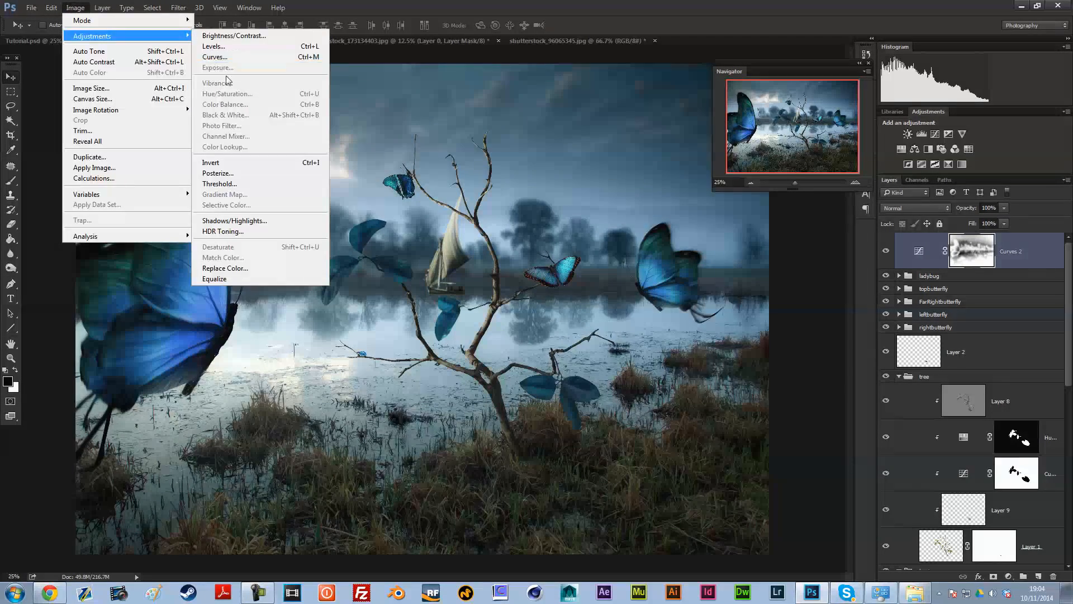
pyautogui.click(223, 47)
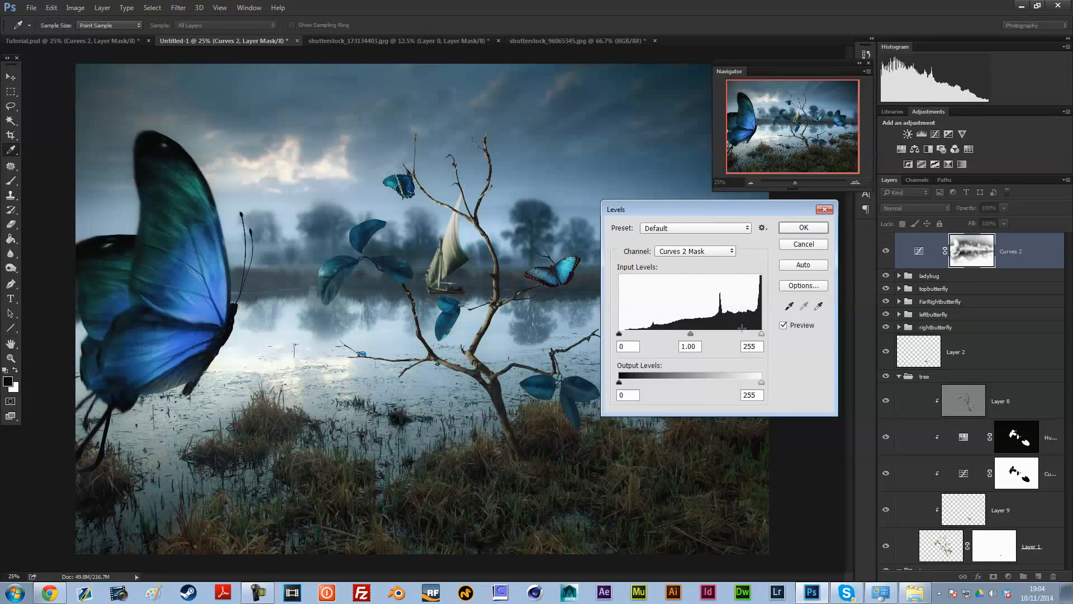
pyautogui.moveTo(690, 334); pyautogui.dragTo(715, 338)
pyautogui.moveTo(619, 335); pyautogui.dragTo(675, 334)
pyautogui.hotkey('ctrl', 'z')
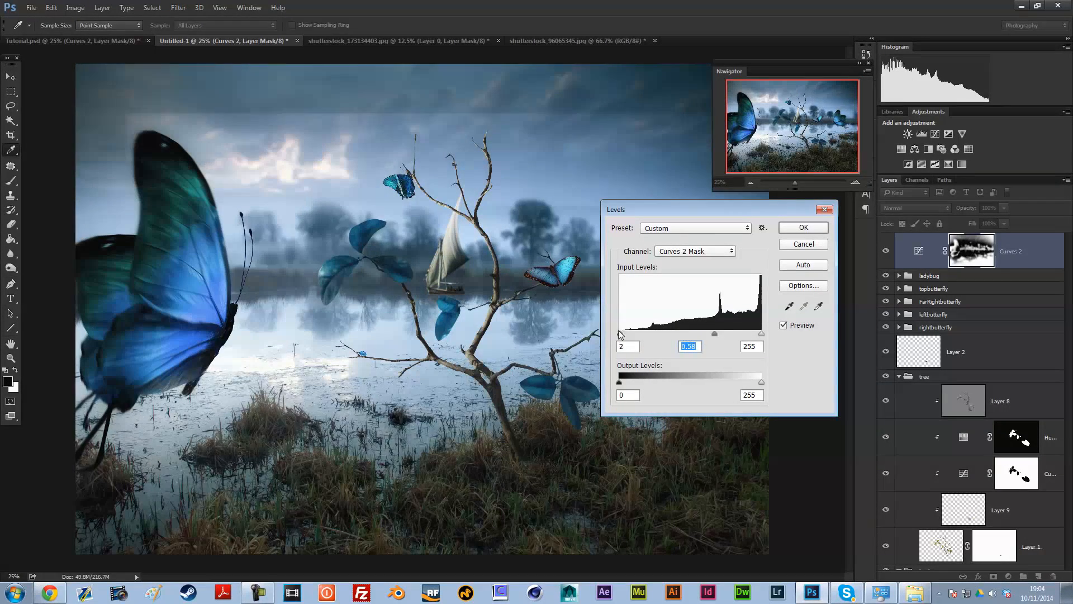
pyautogui.moveTo(761, 334); pyautogui.dragTo(716, 334)
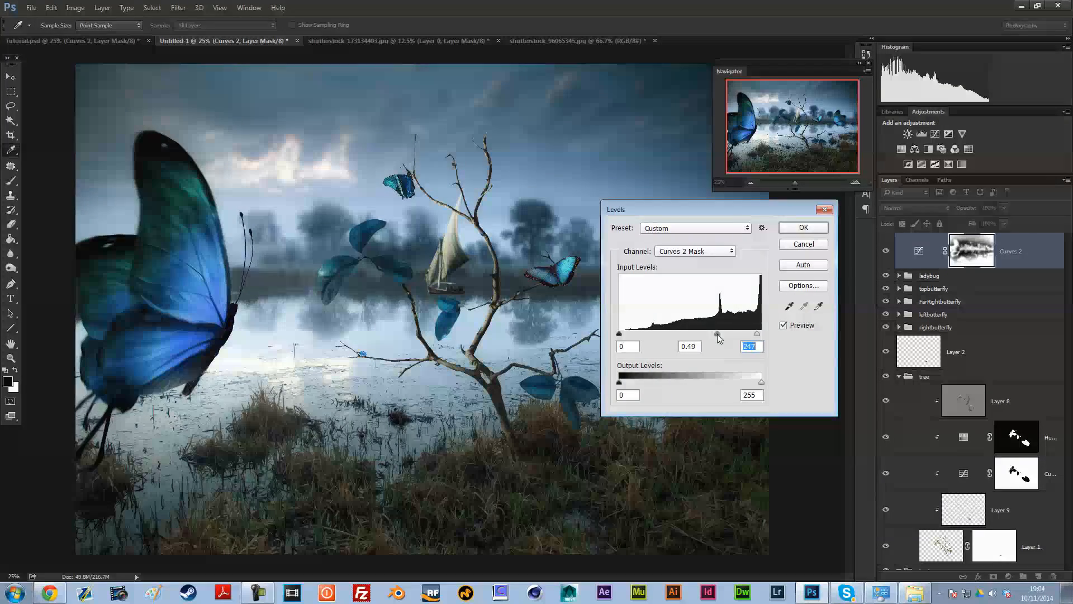
pyautogui.click(796, 229)
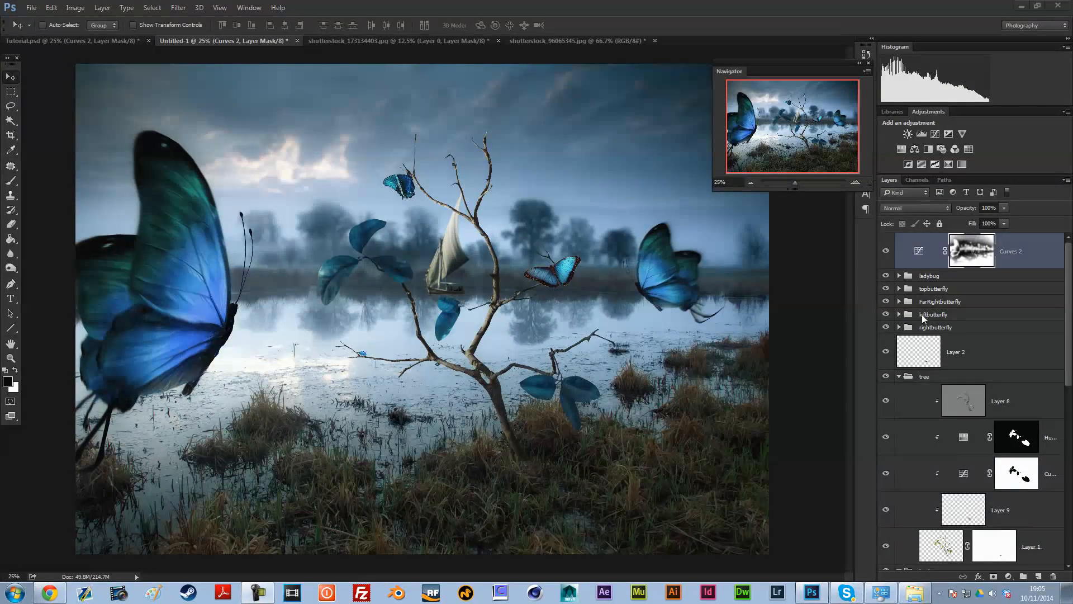
# Step: Duplicate the Blue channel as Blue copy 2 and display only that copy in the document
pyautogui.click(915, 179)
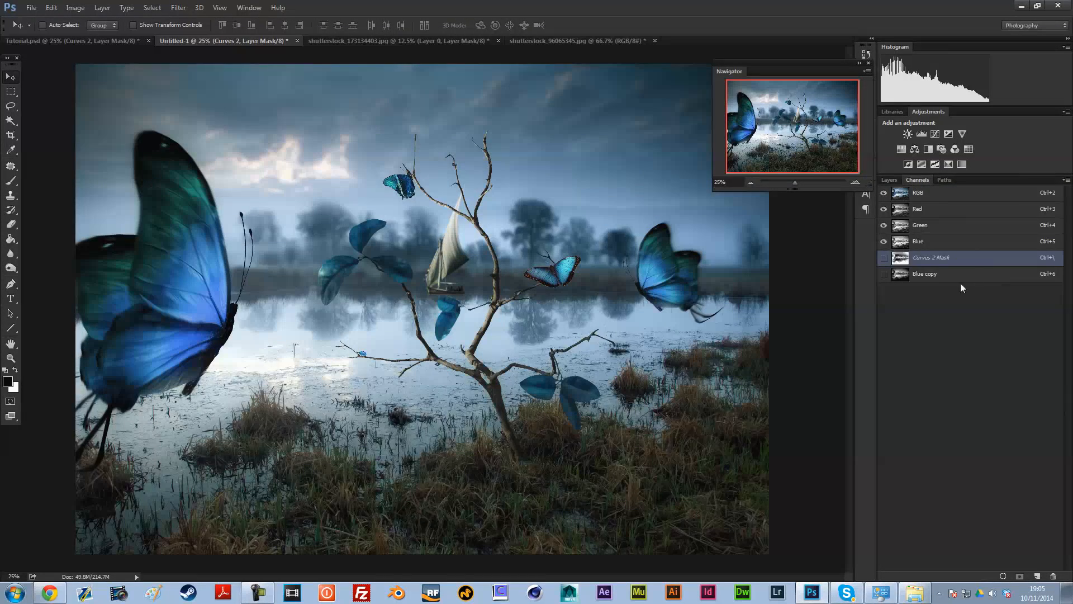
pyautogui.rightClick(933, 244)
pyautogui.click(950, 251)
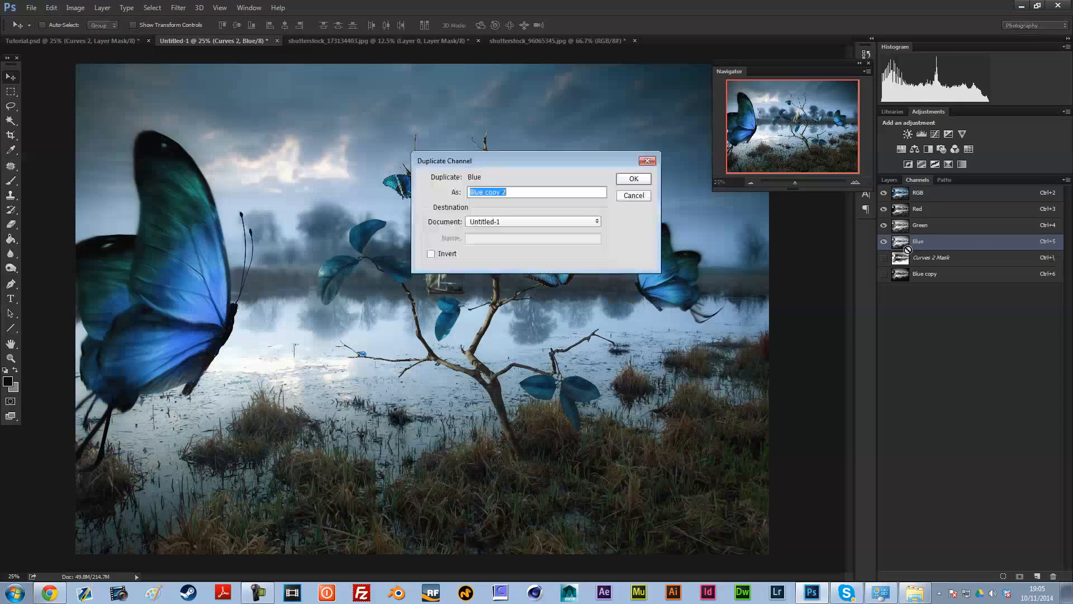
pyautogui.click(633, 178)
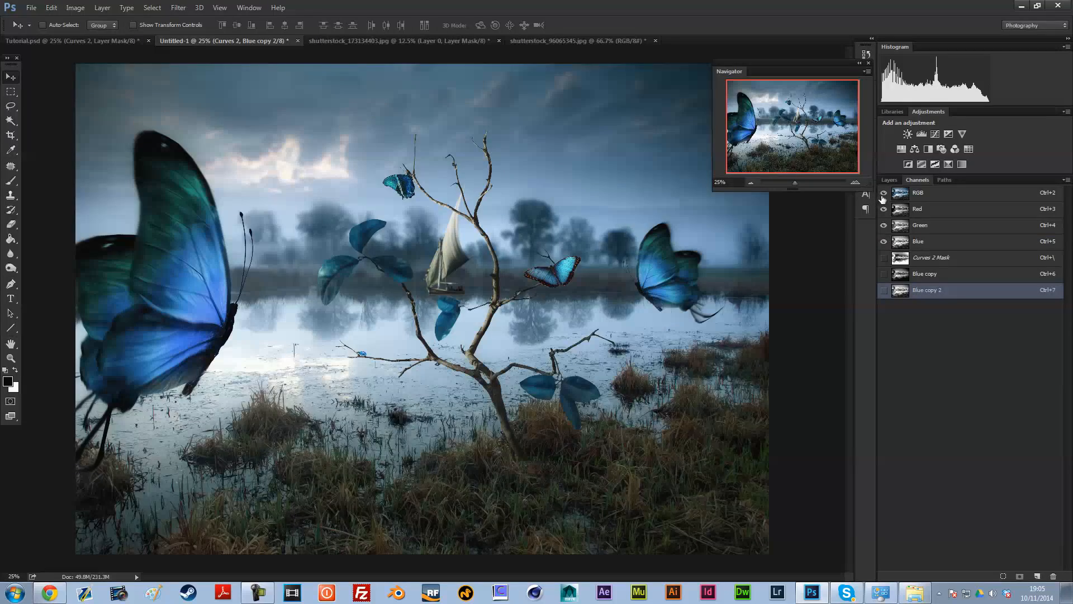
pyautogui.click(884, 290)
pyautogui.click(883, 193)
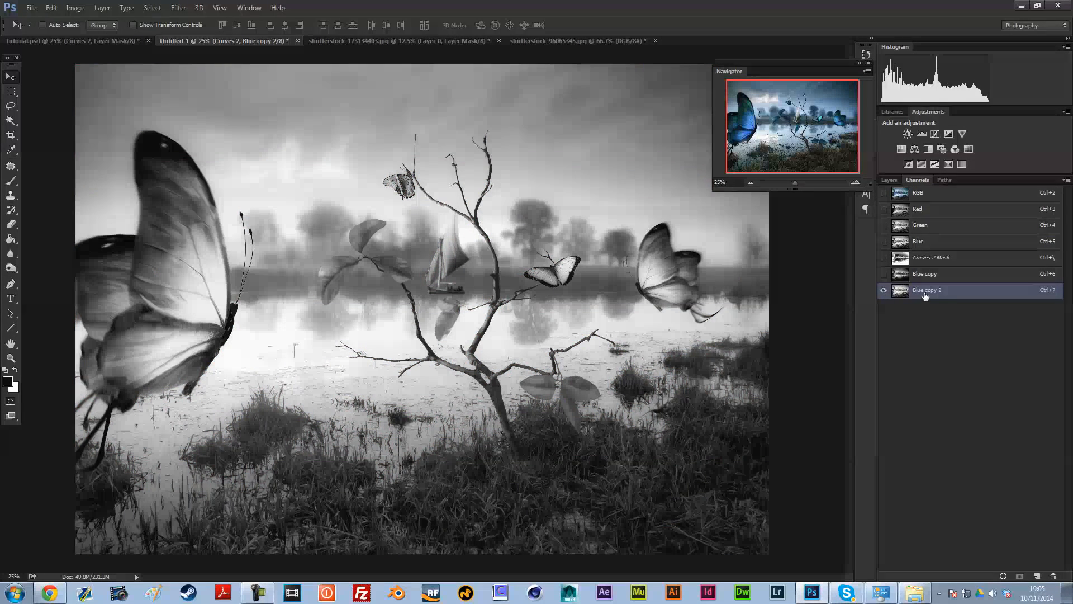
# Step: Darken the midtones of the Blue copy 2 channel with Levels, using a midtone of about 0.78
pyautogui.hotkey('ctrl', 'l')
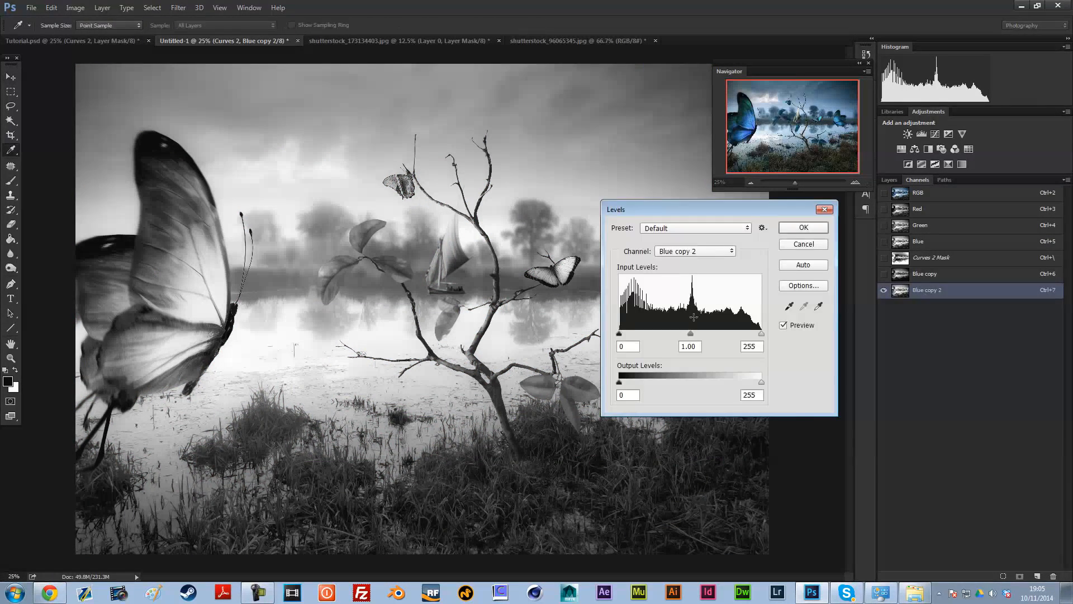
pyautogui.moveTo(693, 337); pyautogui.dragTo(703, 340)
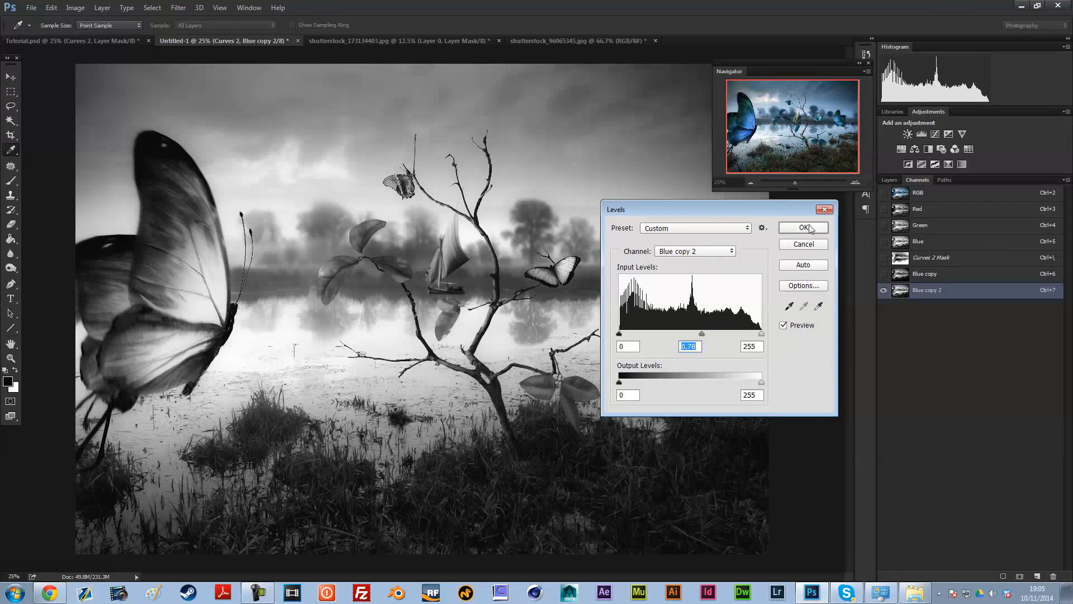
pyautogui.click(807, 224)
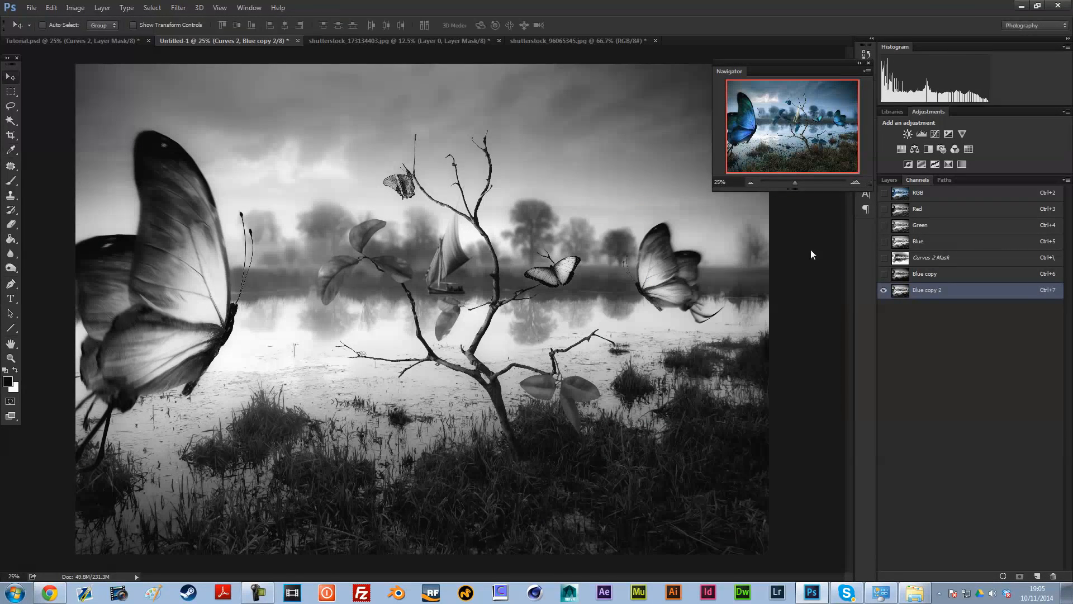
# Step: Load Blue copy 2 as a selection, restore the full-colour composite and add a Curves adjustment masked by it above Curves 2
pyautogui.keyDown('ctrl'); pyautogui.click(901, 290); pyautogui.keyUp('ctrl')
pyautogui.click(888, 181)
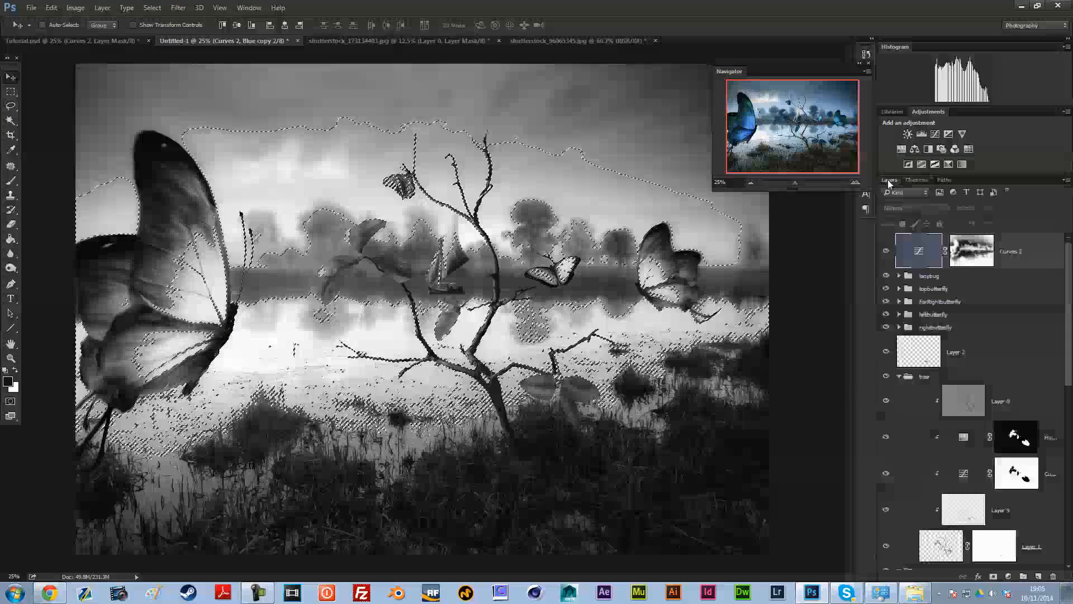
pyautogui.click(914, 178)
pyautogui.click(883, 193)
pyautogui.click(884, 290)
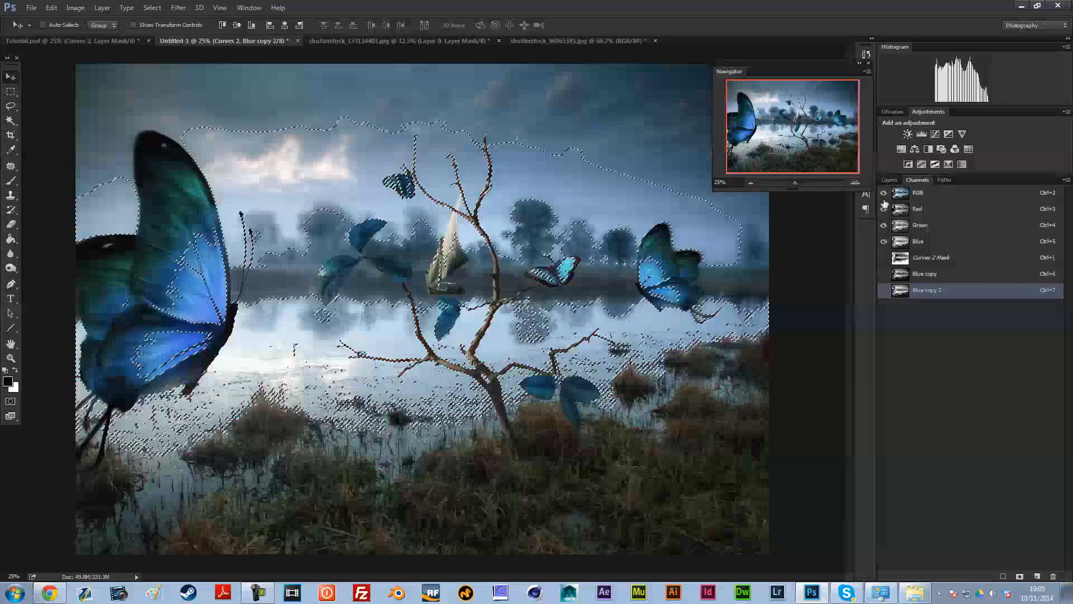
pyautogui.click(889, 180)
pyautogui.doubleClick(984, 242)
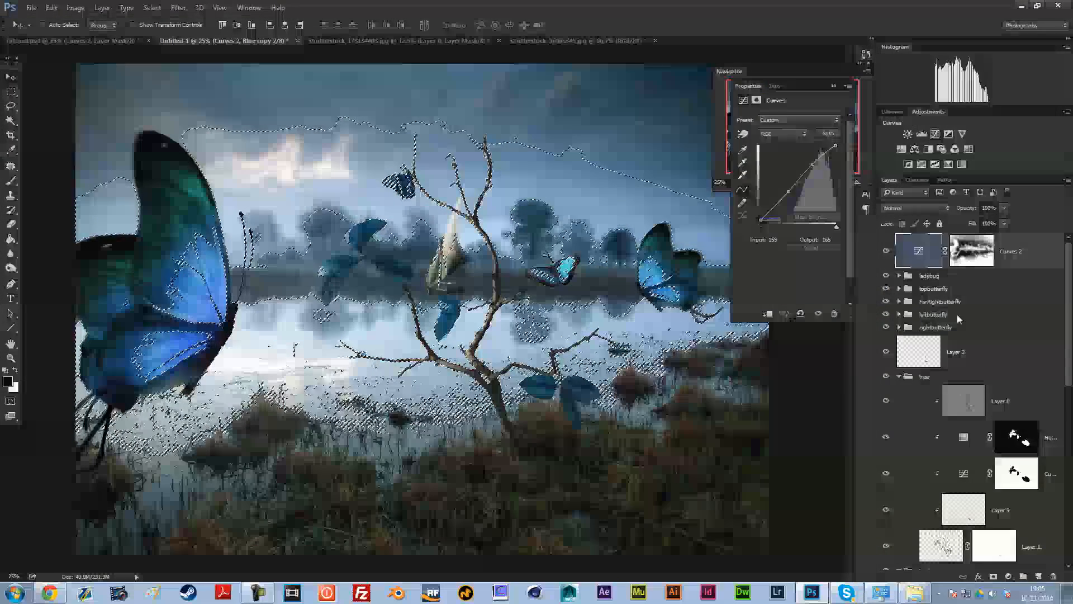
pyautogui.click(934, 134)
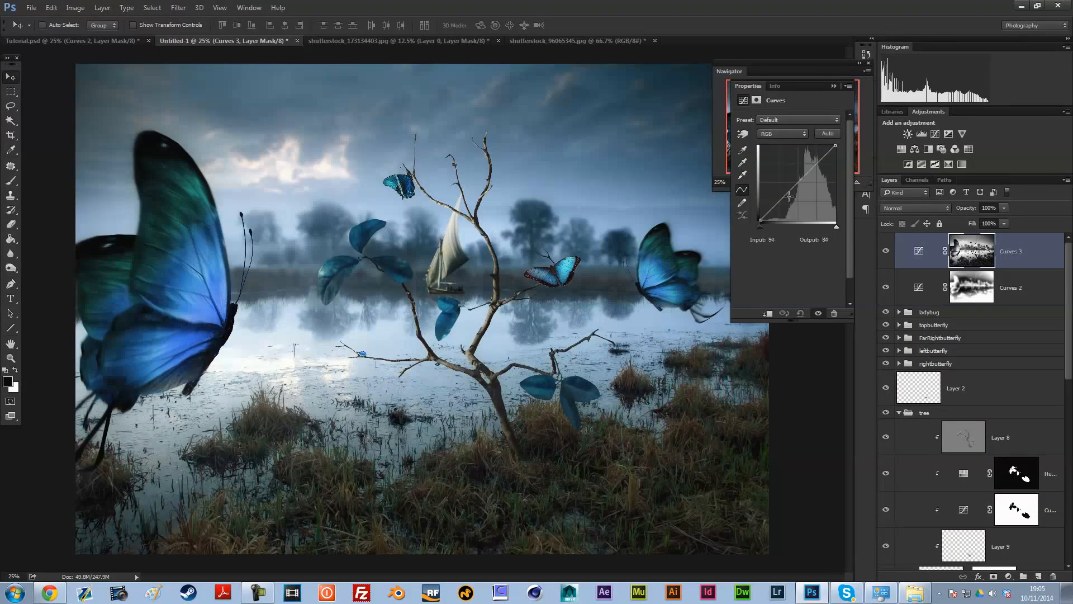
# Step: In the Blue curve of Curves 3, lower the white endpoint and move the black endpoint slightly inward to about input 21
pyautogui.click(785, 134)
pyautogui.click(782, 163)
pyautogui.moveTo(835, 145); pyautogui.dragTo(834, 159)
pyautogui.moveTo(759, 222); pyautogui.dragTo(764, 219)
# Step: Lower the RGB curve of Curves 3 slightly near input 117, nudge its white endpoint and close the curve settings
pyautogui.click(779, 134)
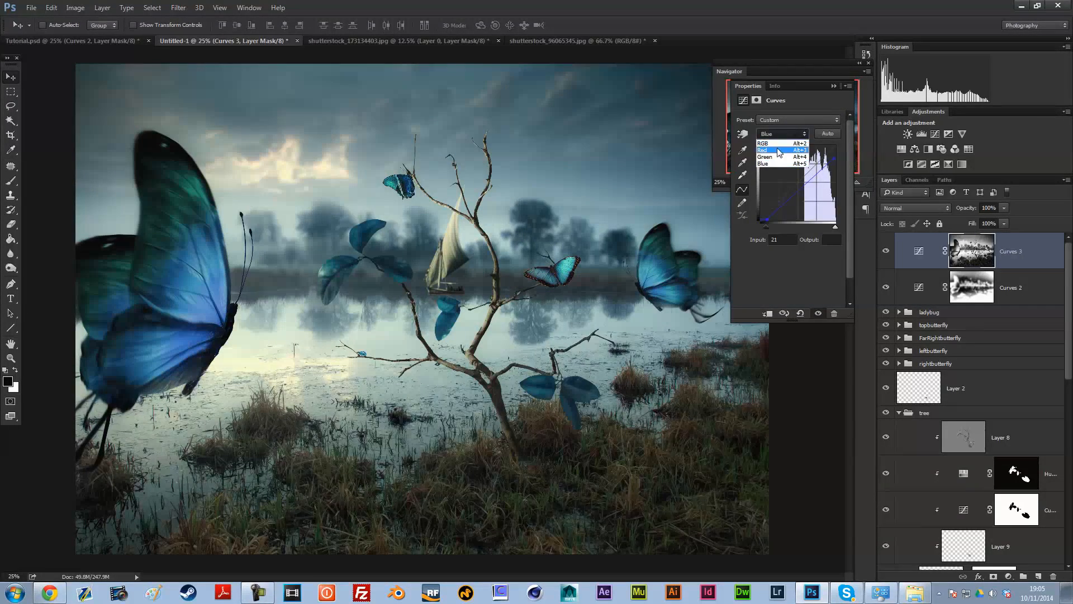
pyautogui.click(783, 148)
pyautogui.moveTo(793, 184); pyautogui.dragTo(795, 187)
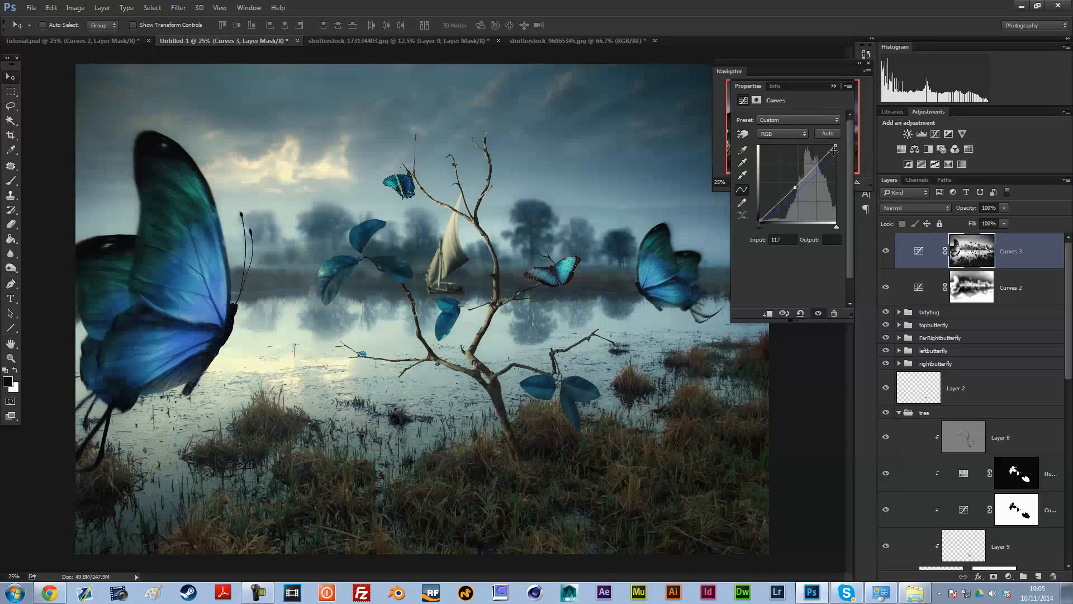
pyautogui.moveTo(835, 146); pyautogui.dragTo(832, 147)
pyautogui.click(833, 86)
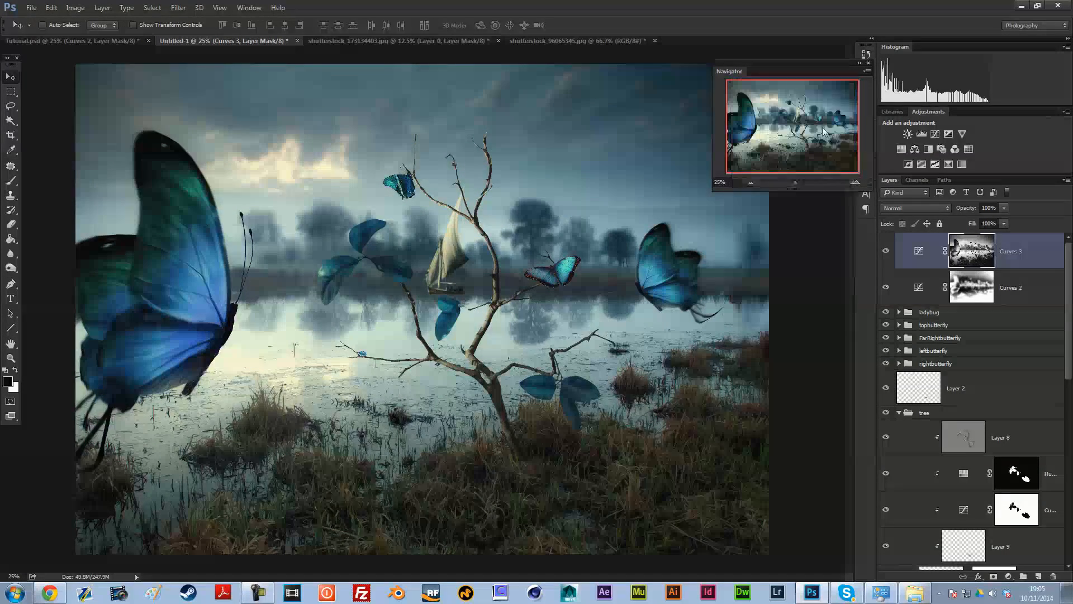
# Step: Compare the zoomed-out composite with and without the Curves 3 adjustment
pyautogui.click(749, 183)
pyautogui.click(887, 252)
pyautogui.click(886, 251)
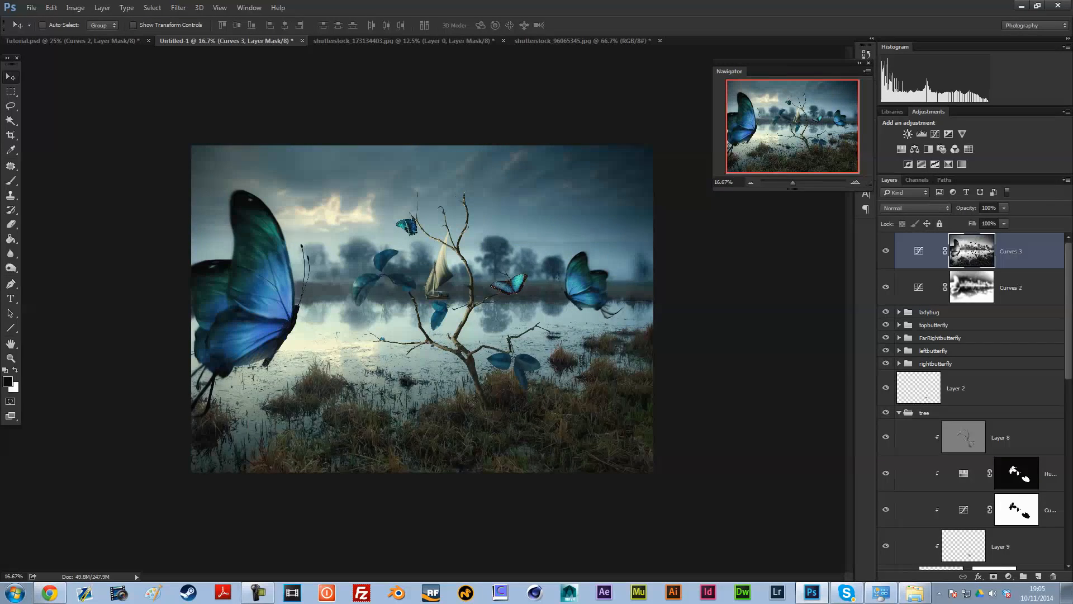
pyautogui.hotkey('ctrl', '+')
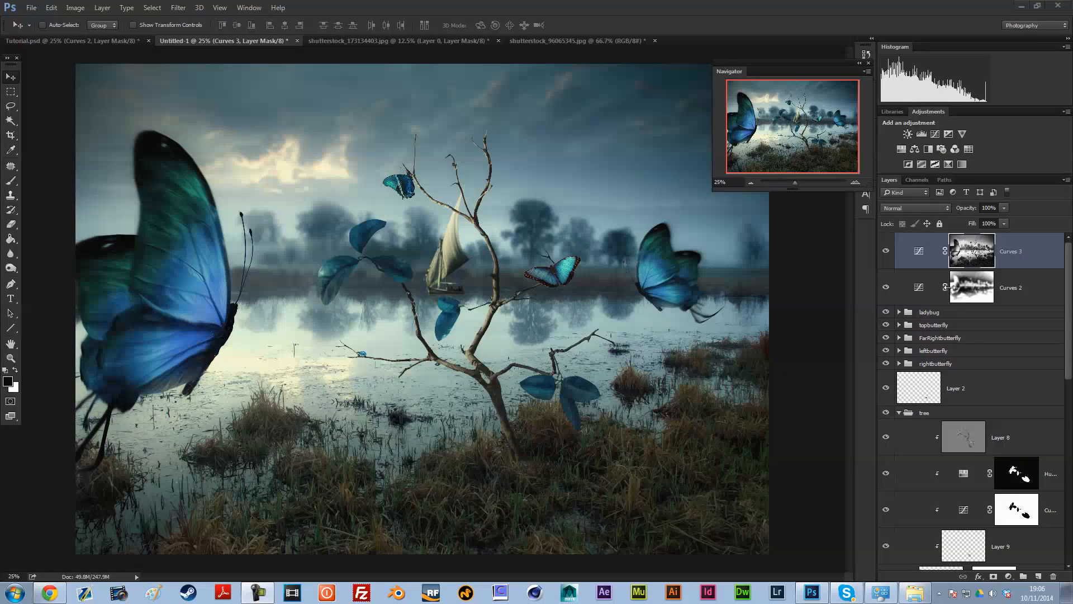
# Step: Add a Hue/Saturation adjustment above the ladybug group and reduce its saturation
pyautogui.click(998, 311)
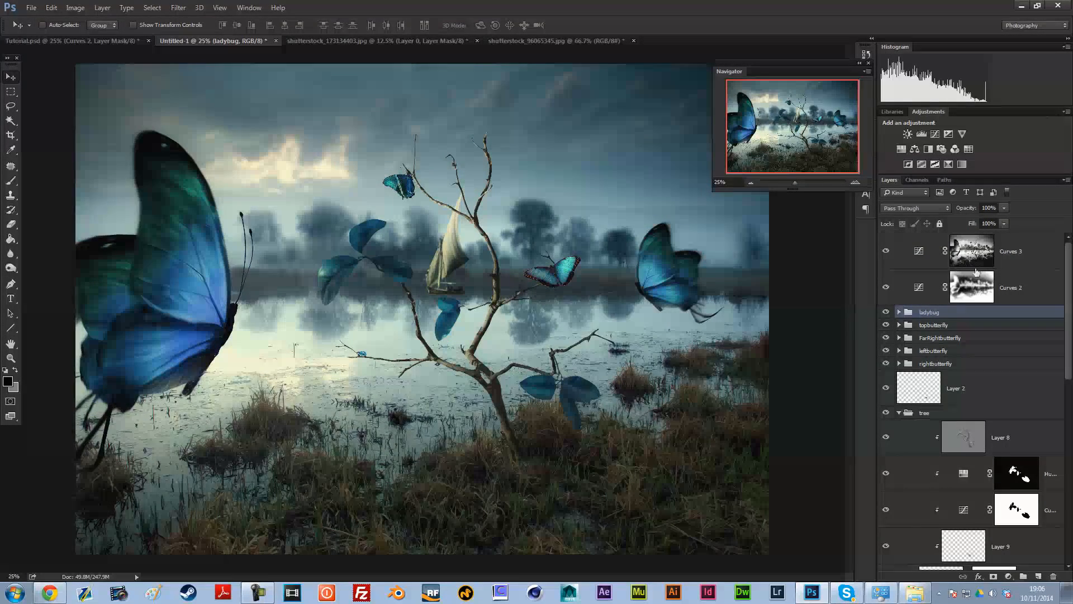
pyautogui.click(901, 148)
pyautogui.moveTo(787, 182); pyautogui.dragTo(757, 184)
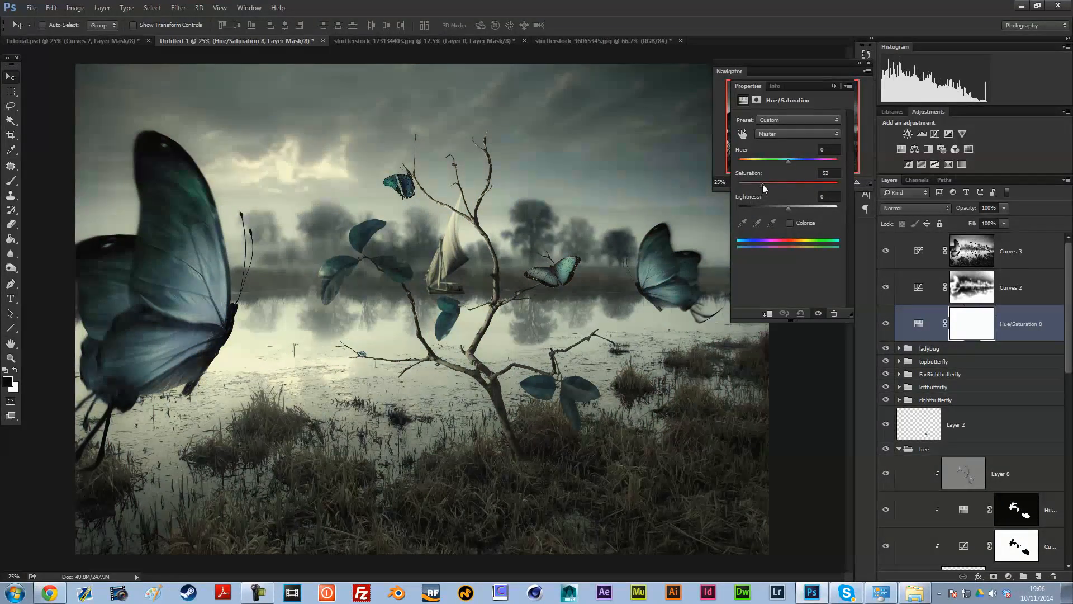
pyautogui.click(832, 85)
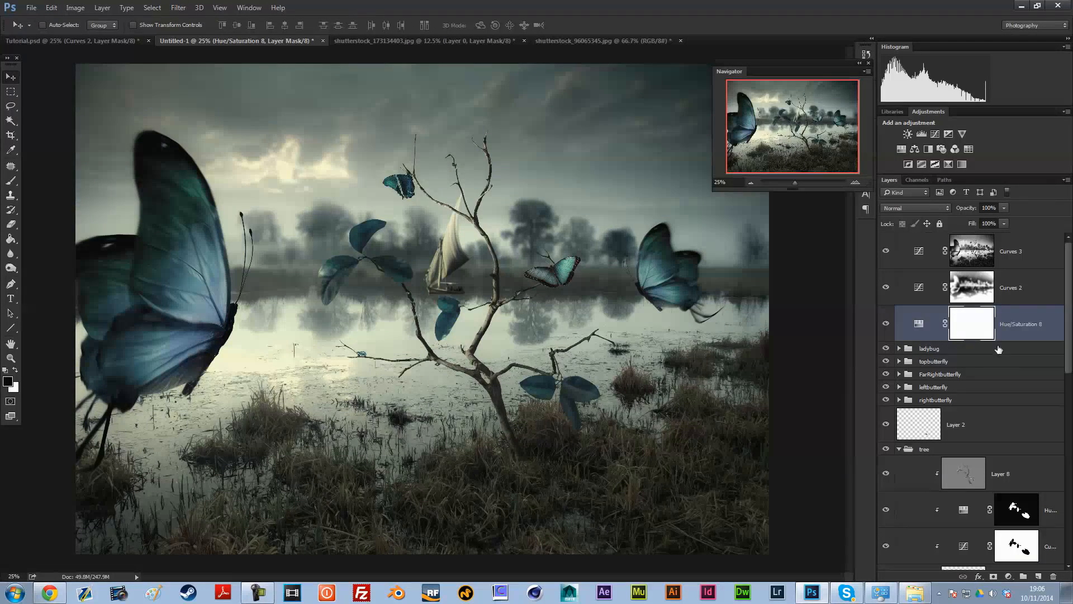
# Step: Mask Hue/Saturation 8 with a black-to-transparent gradient from sky to grass and move the layer directly above the lake photo
pyautogui.click(15, 180)
pyautogui.press('x')
pyautogui.rightClick(12, 241)
pyautogui.click(48, 239)
pyautogui.moveTo(281, 59); pyautogui.dragTo(419, 495)
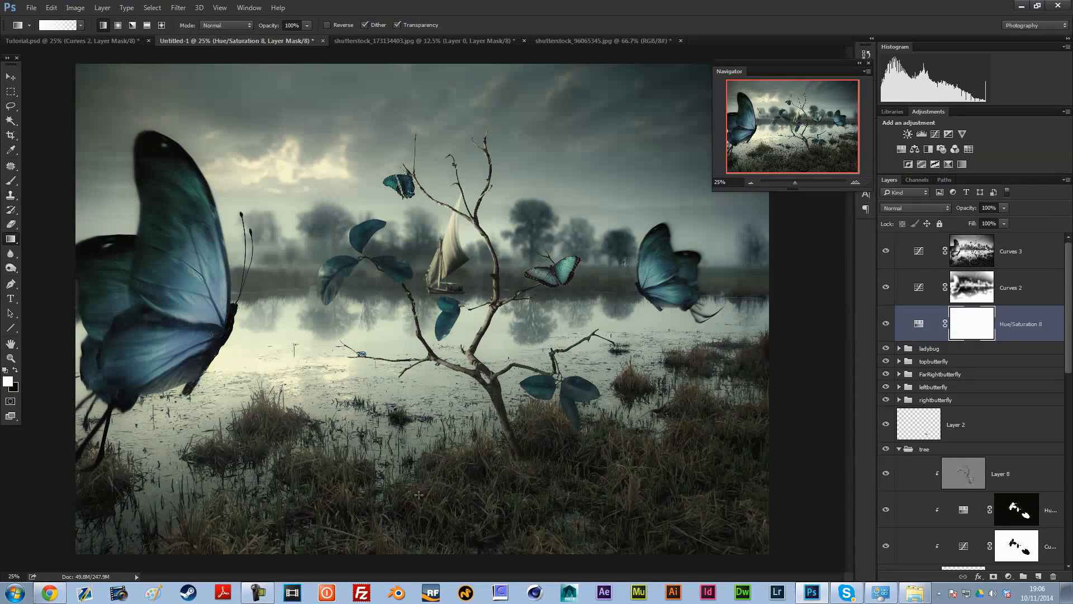
pyautogui.click(15, 370)
pyautogui.moveTo(339, 74); pyautogui.dragTo(474, 498)
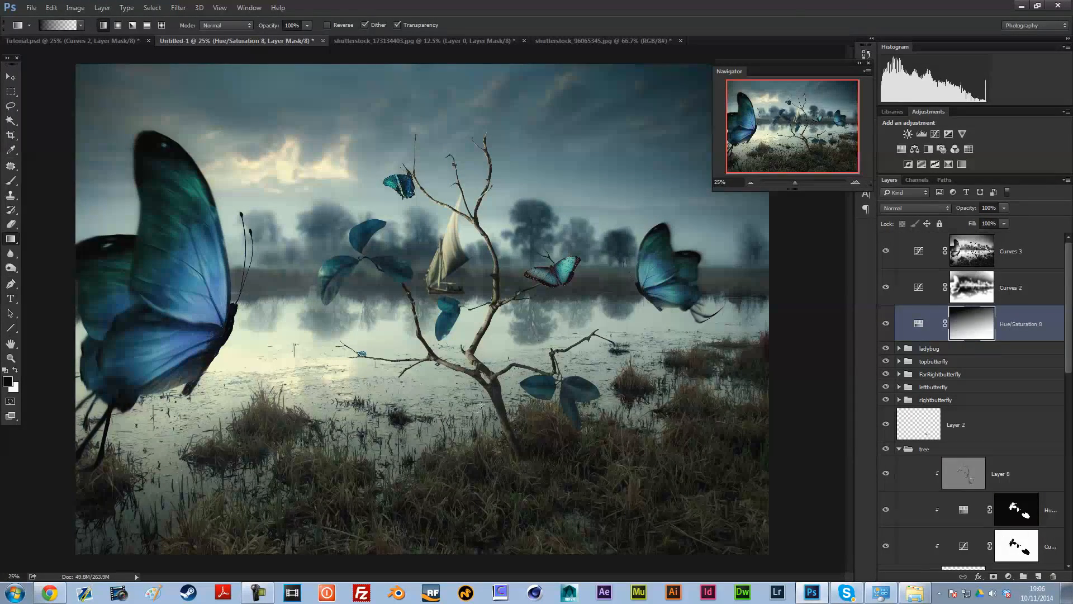
pyautogui.moveTo(1028, 332); pyautogui.dragTo(1008, 418)
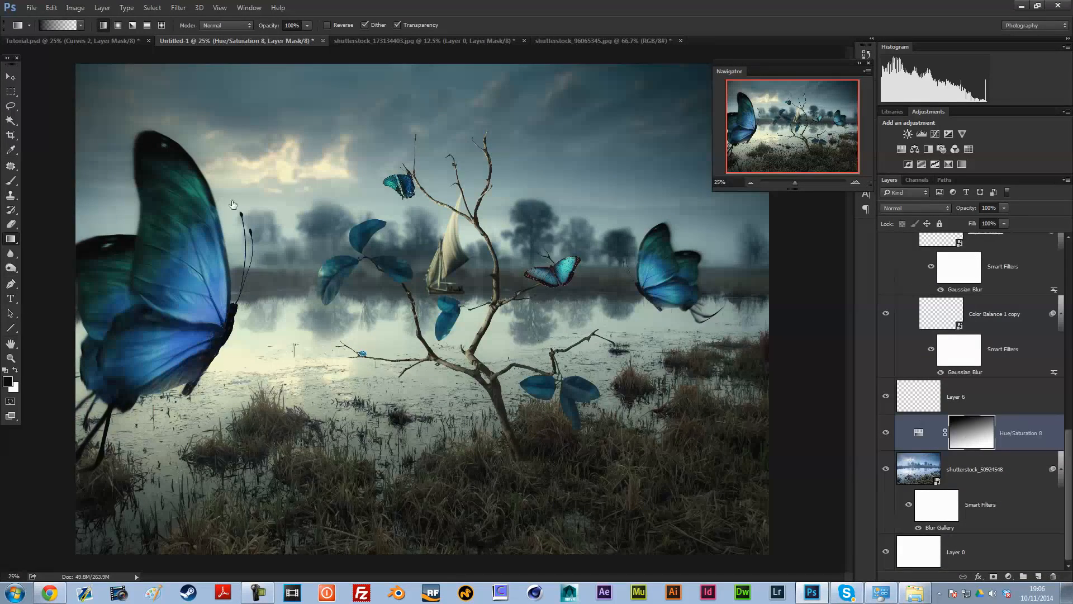
# Step: Touch up the Hue/Saturation 8 mask in black with a 1163 px brush at 39% opacity
pyautogui.click(11, 181)
pyautogui.rightClick(589, 268)
pyautogui.click(668, 290)
pyautogui.press('Return')
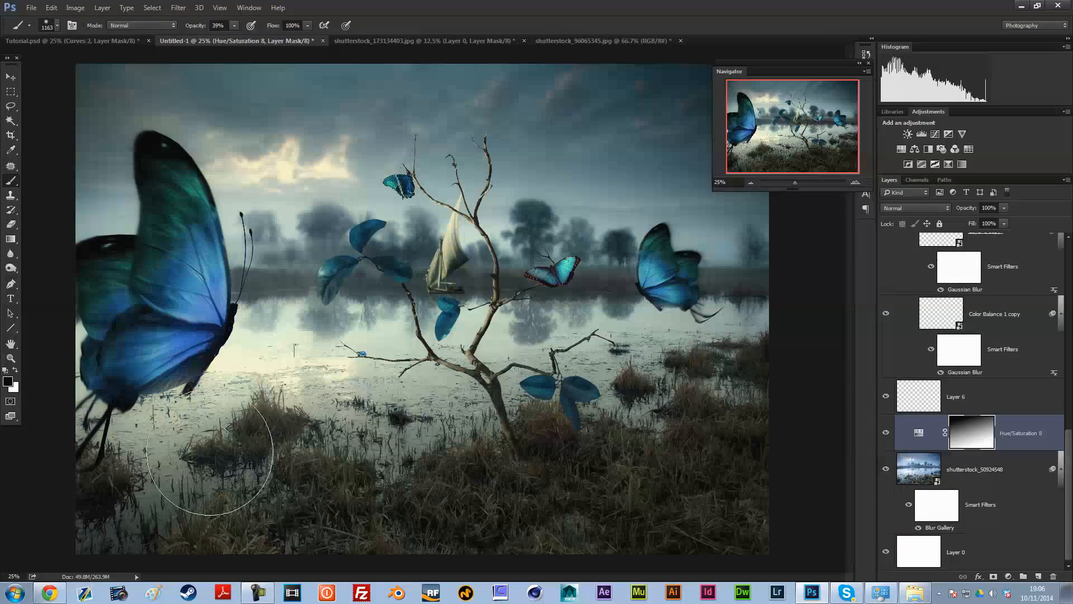
pyautogui.moveTo(887, 334); pyautogui.dragTo(827, 385)
pyautogui.press('v')
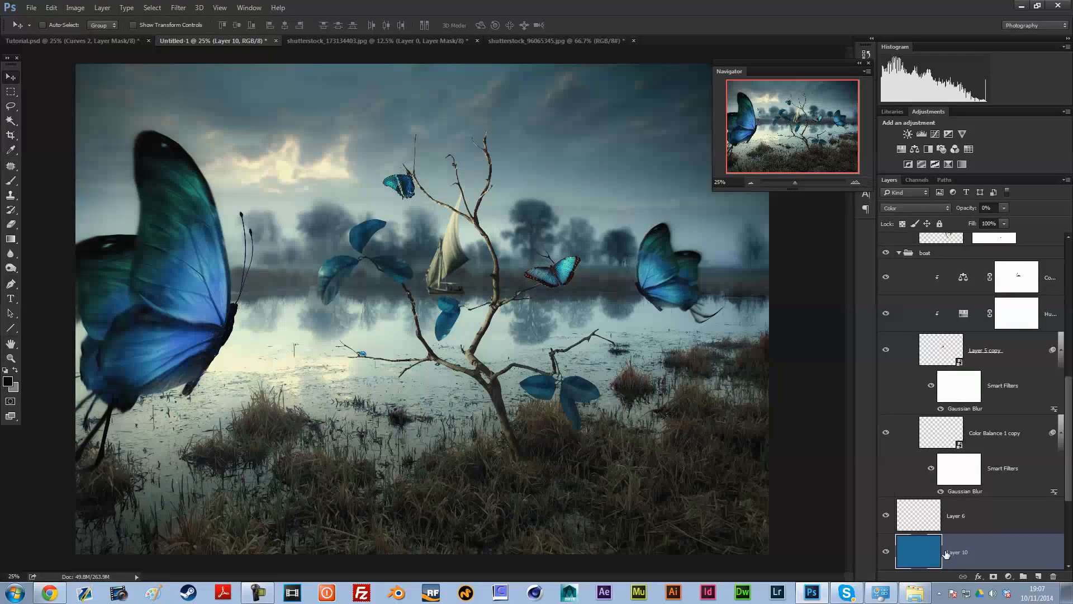
# Step: Fill Layer 10 with a blue sampled from the large butterfly's wing and set the layer's opacity to about 9%
pyautogui.click(51, 7)
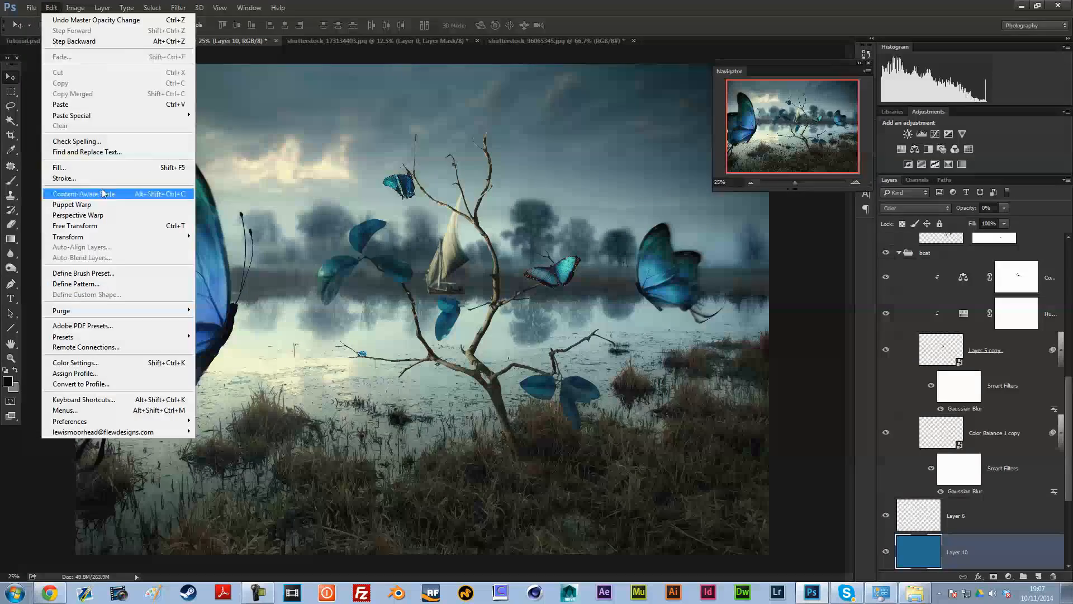
pyautogui.click(102, 172)
pyautogui.click(839, 184)
pyautogui.click(827, 200)
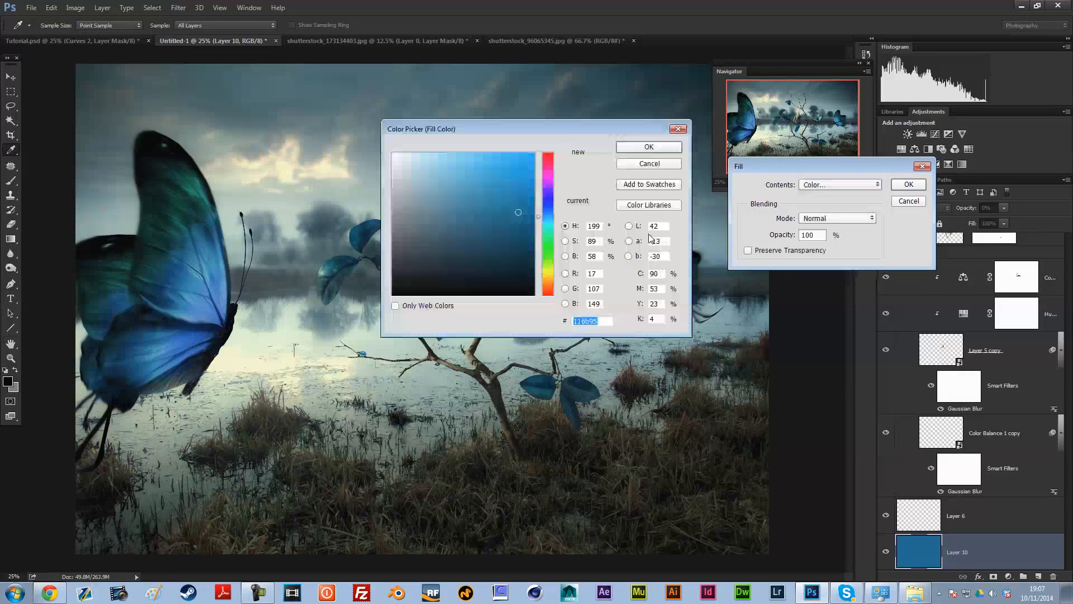
pyautogui.moveTo(205, 292); pyautogui.dragTo(231, 286)
pyautogui.click(648, 146)
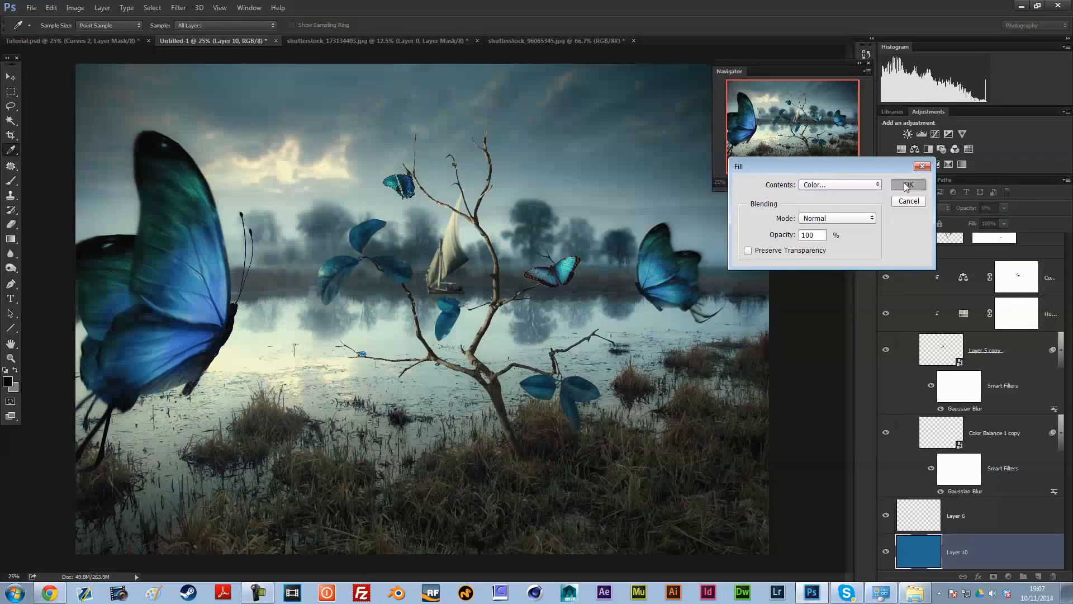
pyautogui.click(908, 184)
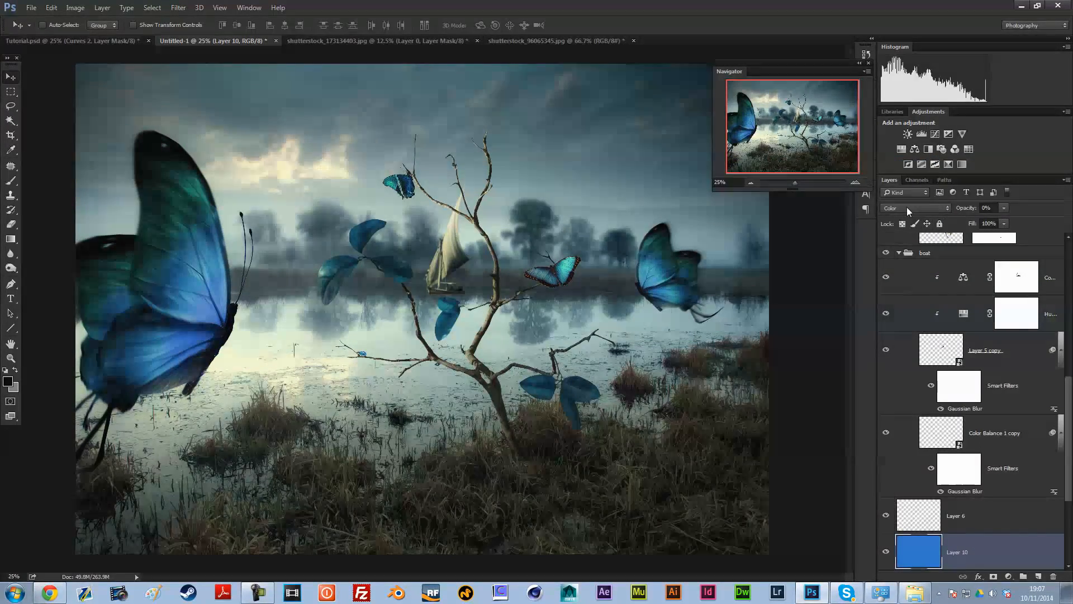
pyautogui.click(1002, 207)
pyautogui.moveTo(1007, 221); pyautogui.dragTo(1008, 221)
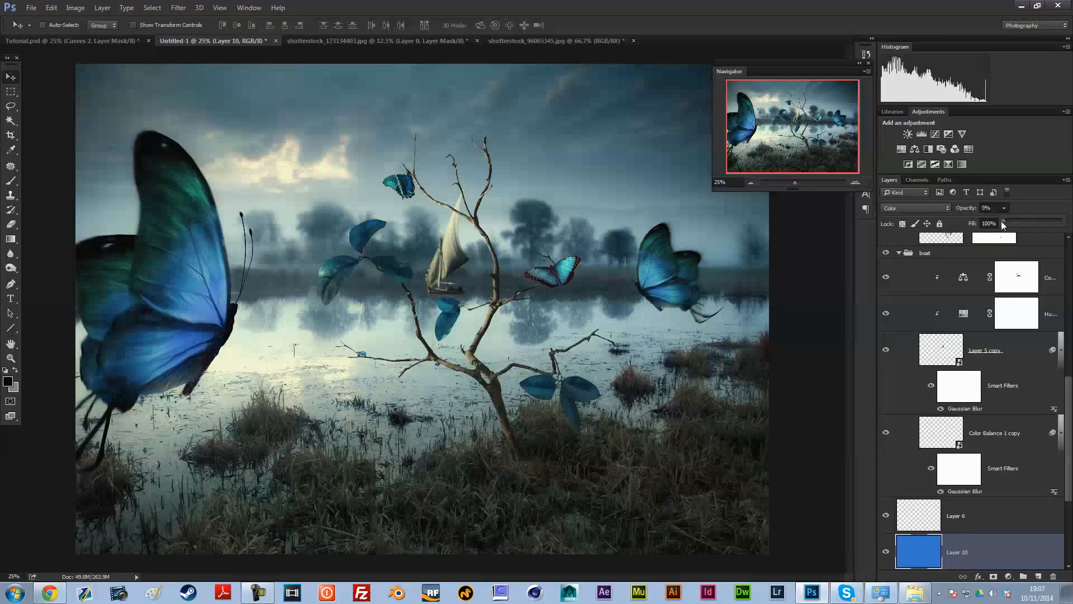
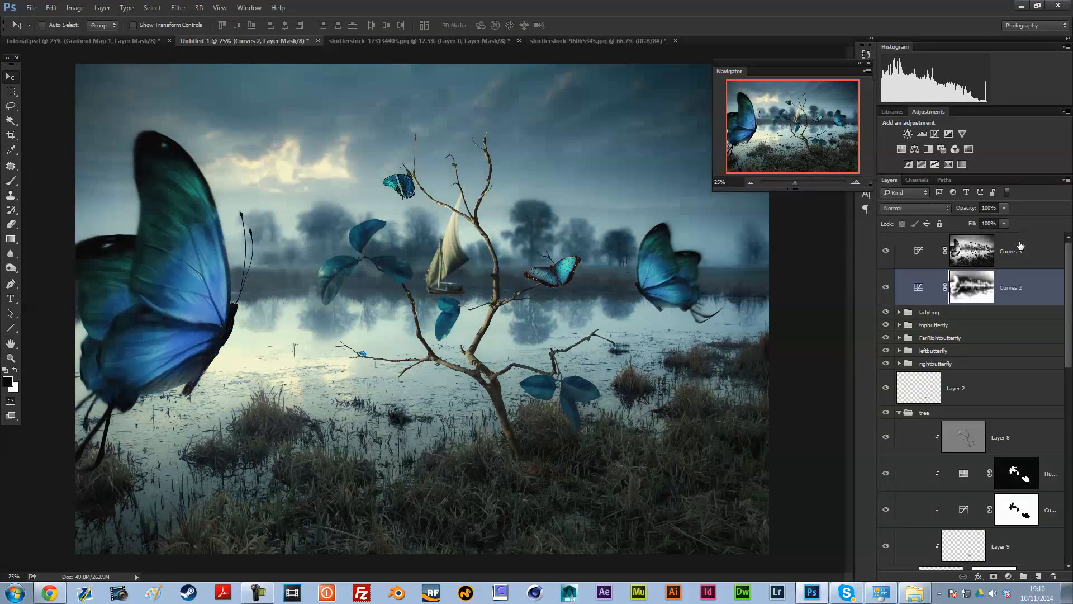
# Step: Add a Black & White adjustment above Curves 3, reduce its opacity to 7% and check the Tutorial.psd reference
pyautogui.click(1011, 246)
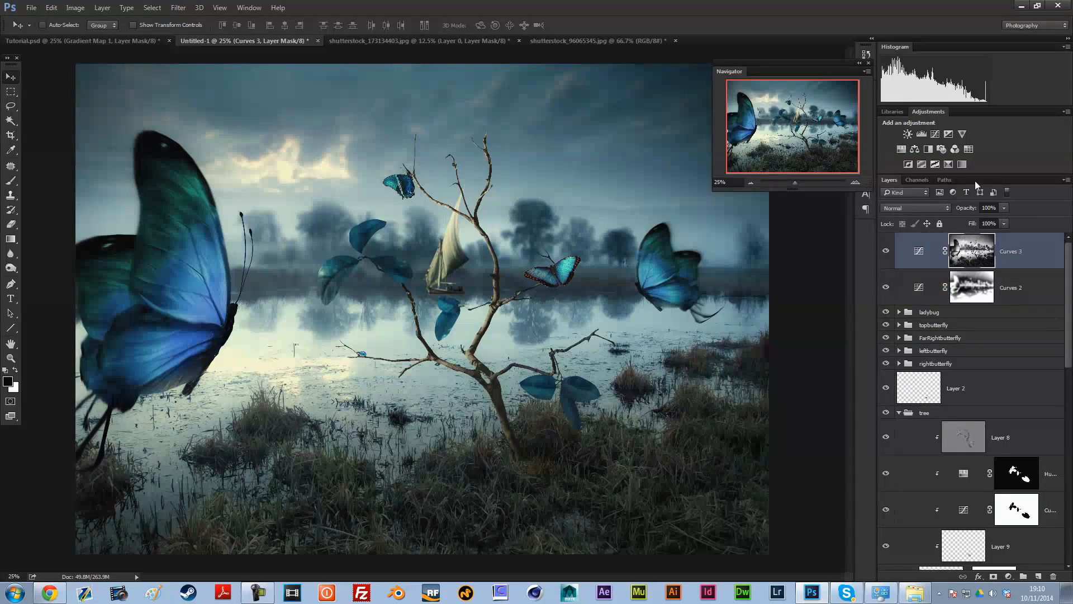
pyautogui.click(929, 148)
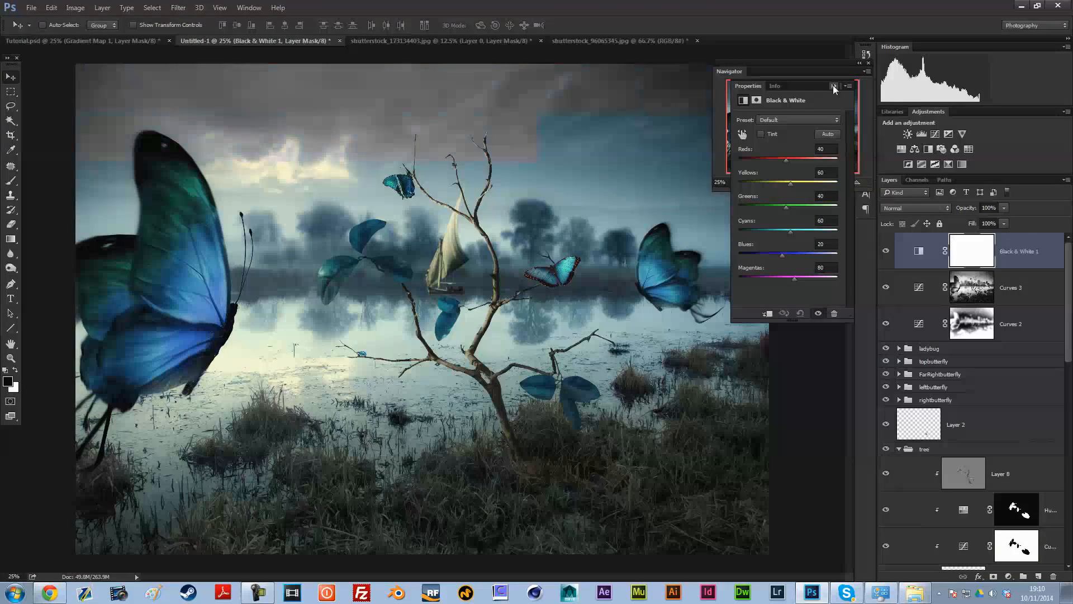
pyautogui.click(834, 85)
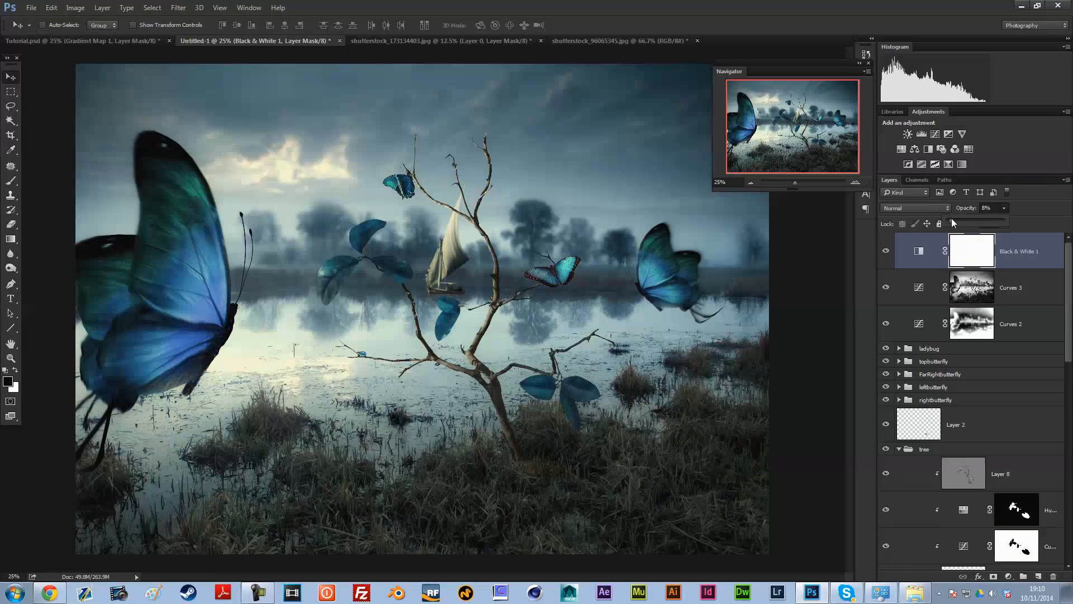
pyautogui.moveTo(951, 219); pyautogui.dragTo(951, 219)
pyautogui.click(109, 37)
pyautogui.click(220, 42)
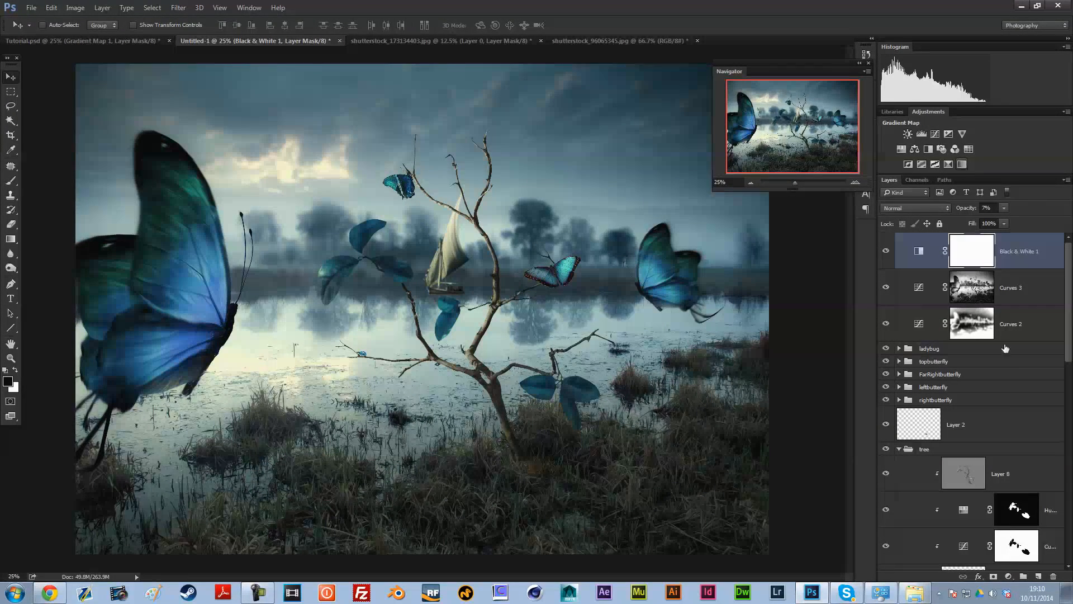
# Step: Add a Photo Filter adjustment above Black & White 1 with the Yellow filter at 5% density
pyautogui.click(941, 149)
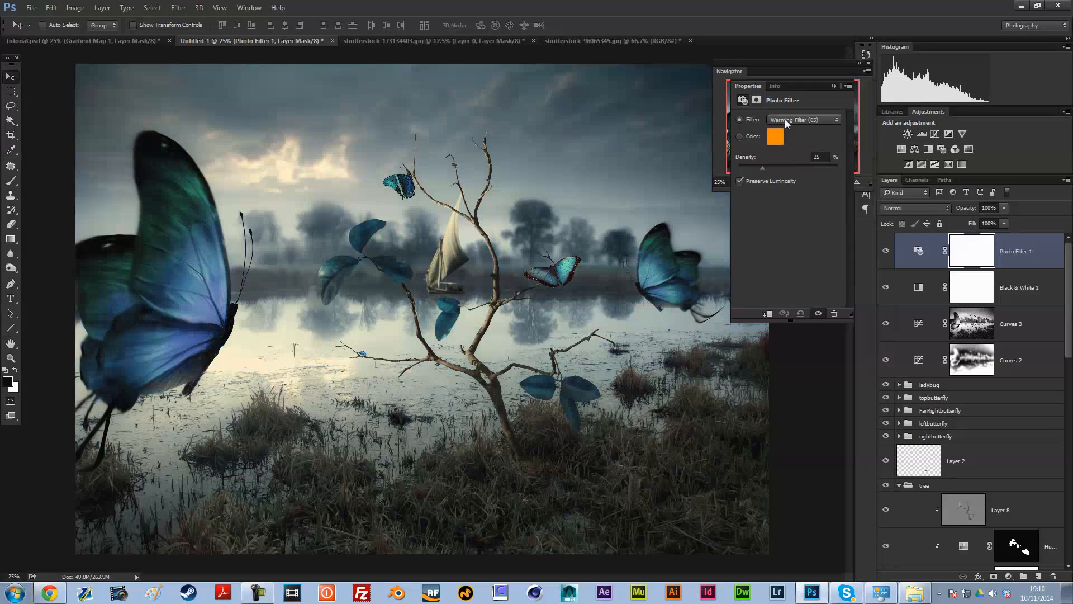
pyautogui.click(785, 119)
pyautogui.click(790, 210)
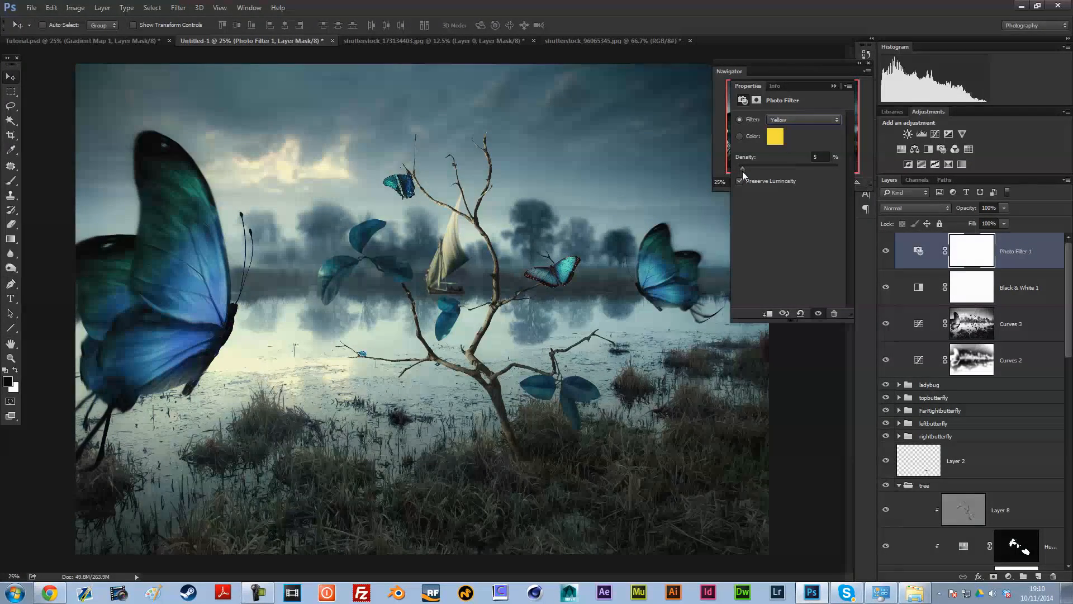
pyautogui.click(833, 86)
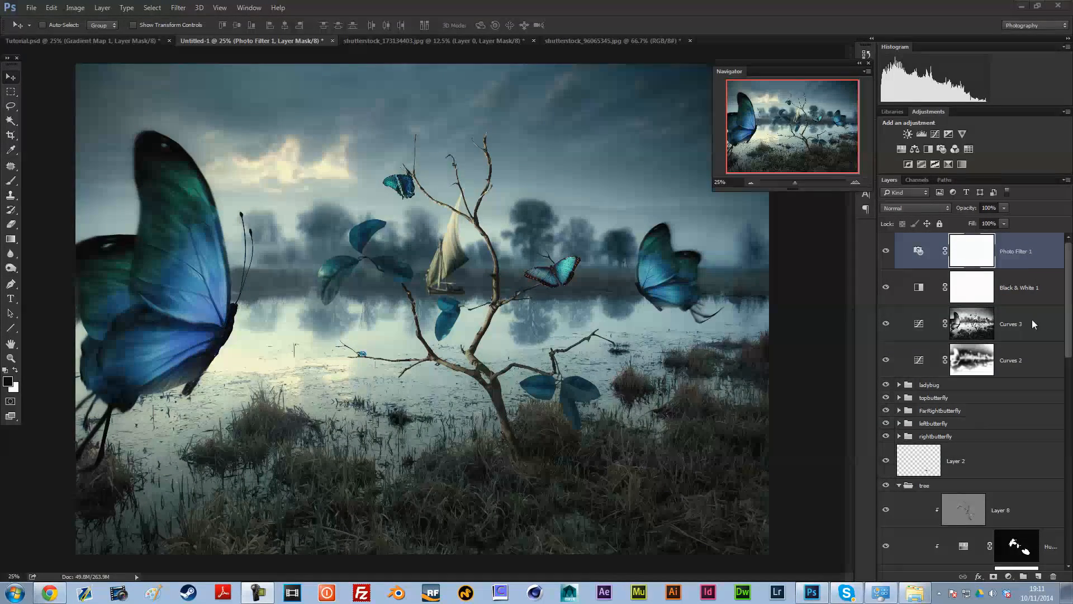
# Step: Review the Color Balance and Hue/Saturation adjustment settings clipped to the boat
pyautogui.moveTo(1067, 291); pyautogui.dragTo(1060, 437)
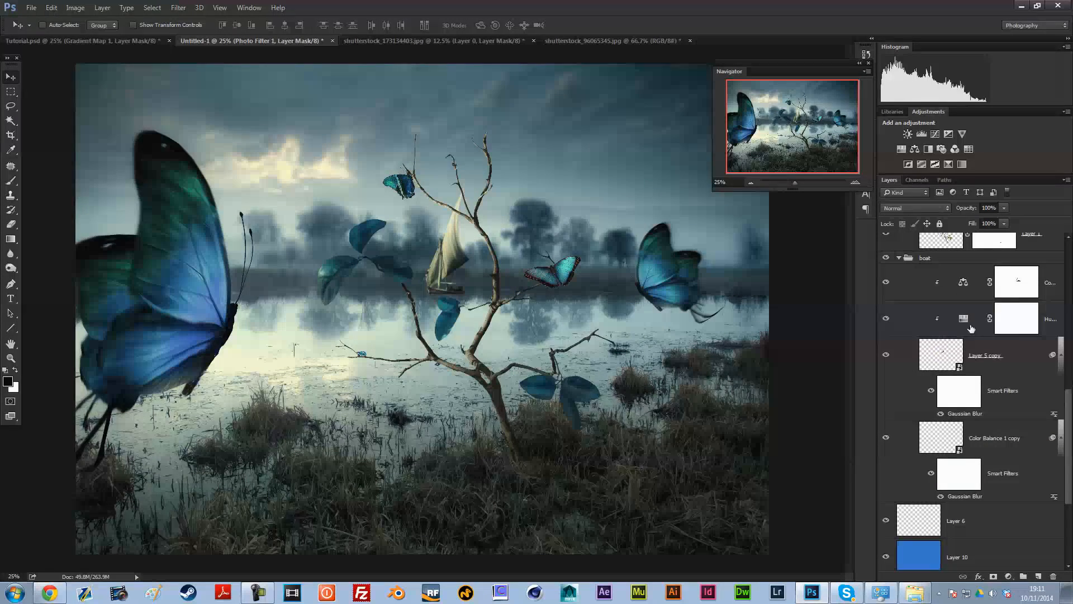
pyautogui.doubleClick(960, 285)
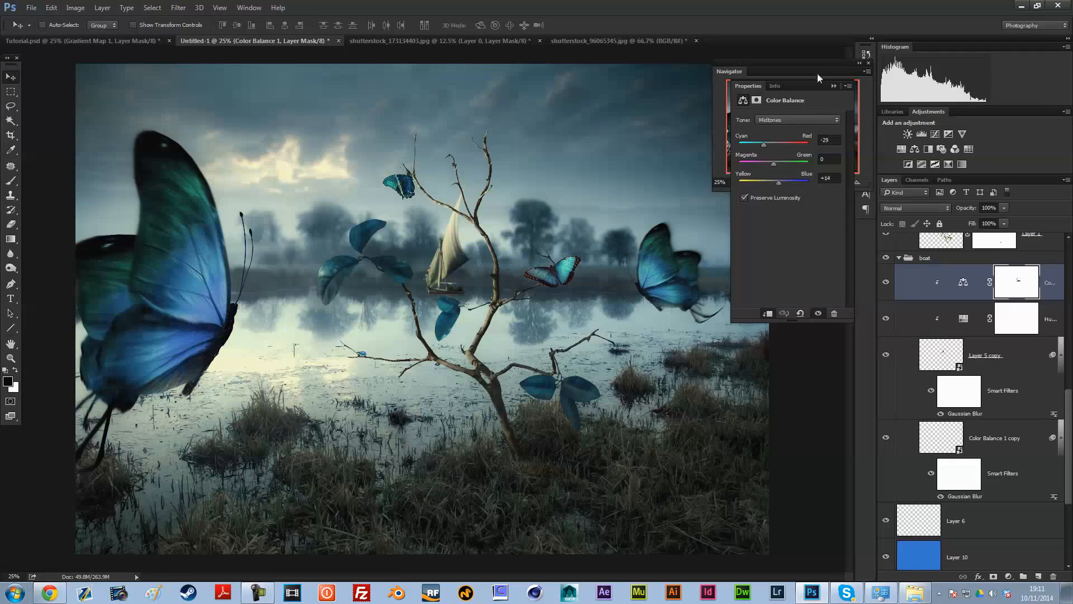
pyautogui.click(833, 85)
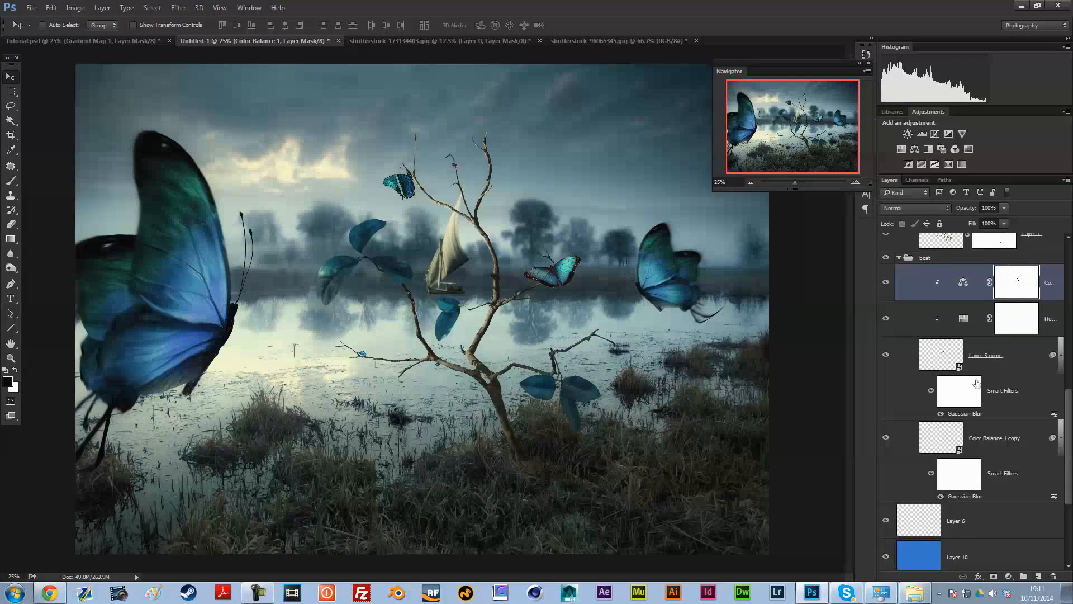
pyautogui.doubleClick(962, 318)
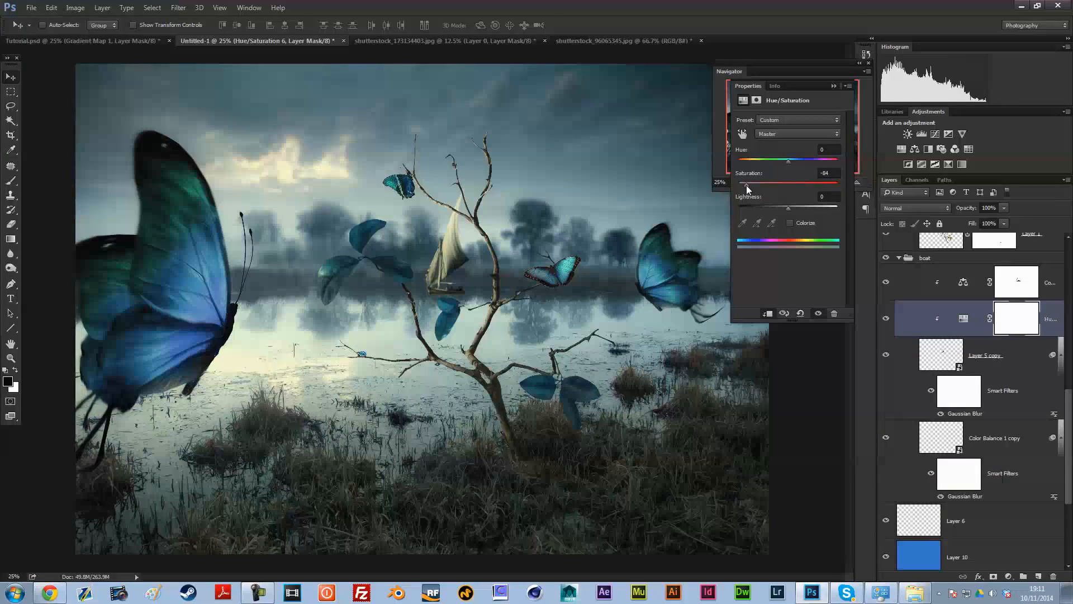
pyautogui.click(833, 86)
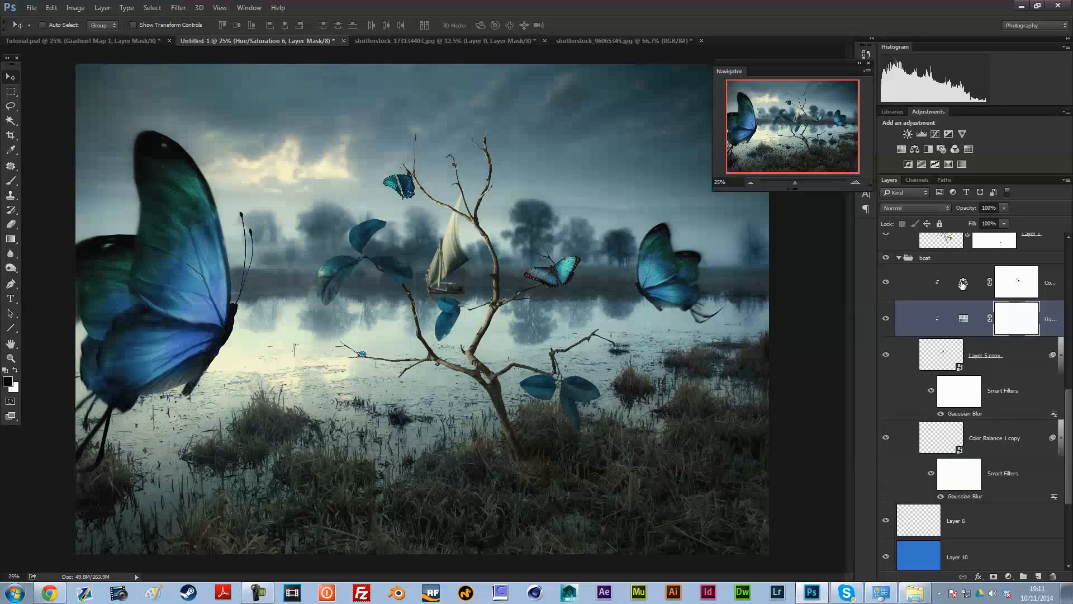
# Step: Set the boat's Color Balance midtone Yellow-Blue to +29, shift Cyan-Red further toward cyan and fine-tune the other tonal ranges
pyautogui.doubleClick(963, 282)
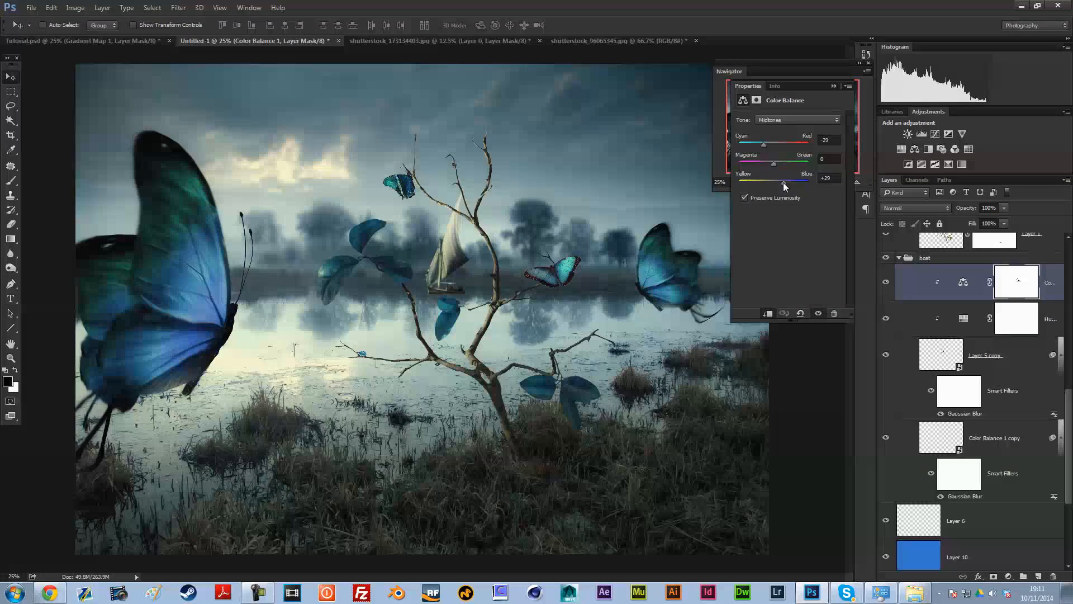
pyautogui.moveTo(763, 144); pyautogui.dragTo(753, 145)
pyautogui.click(776, 119)
pyautogui.click(777, 125)
pyautogui.click(783, 119)
pyautogui.click(771, 130)
pyautogui.click(766, 120)
pyautogui.click(771, 124)
pyautogui.moveTo(775, 183); pyautogui.dragTo(773, 182)
pyautogui.click(776, 163)
pyautogui.click(833, 86)
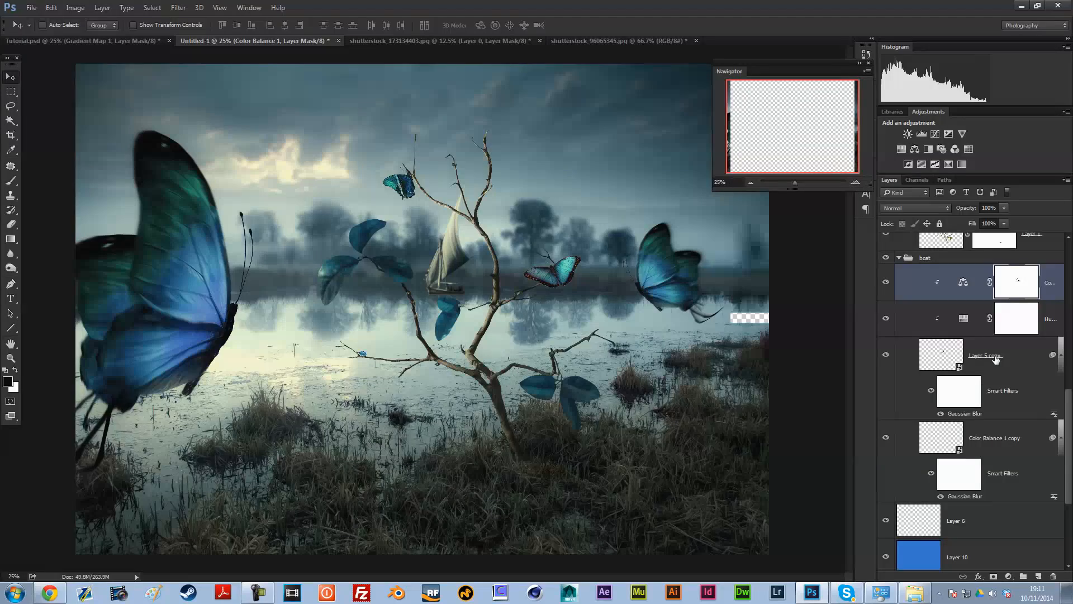
# Step: Add an Exposure adjustment above Photo Filter 1 with Exposure -0.15, Offset 0.0001 and Gamma Correction 0.95
pyautogui.click(928, 149)
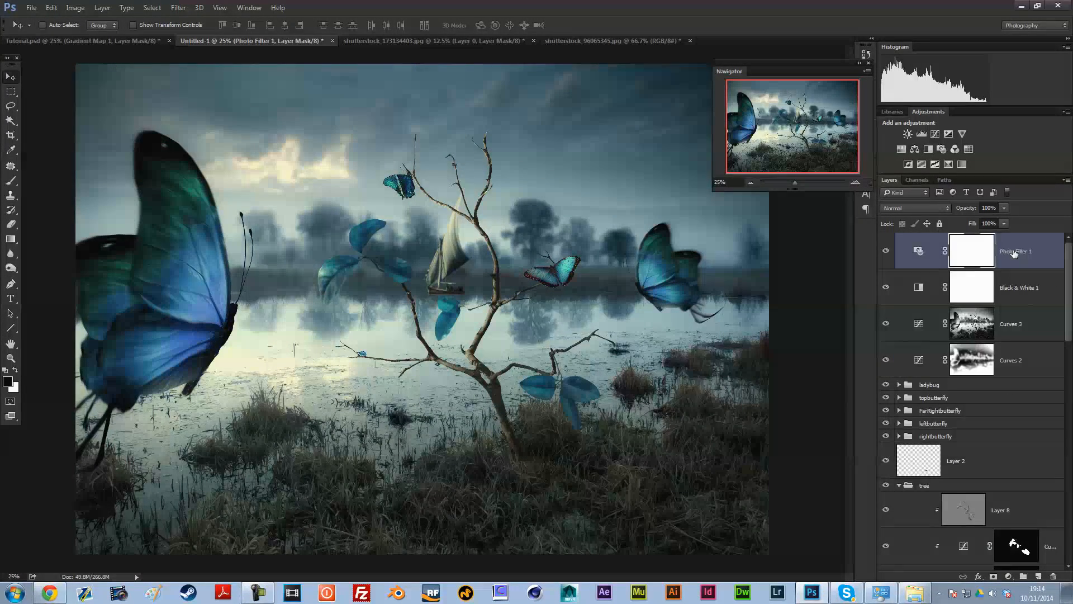
pyautogui.click(948, 134)
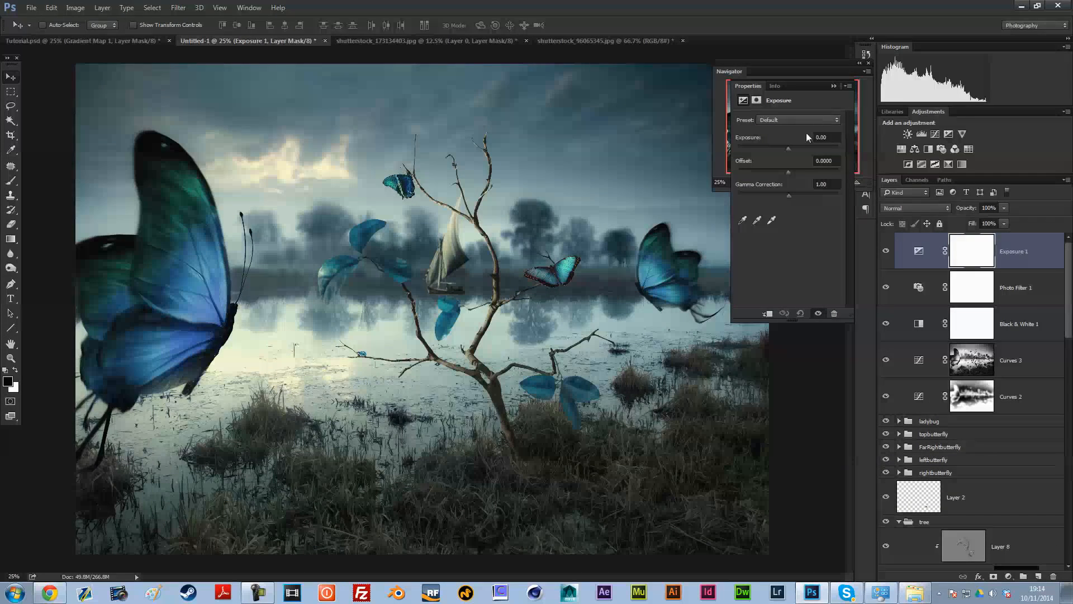
pyautogui.moveTo(788, 146); pyautogui.dragTo(787, 146)
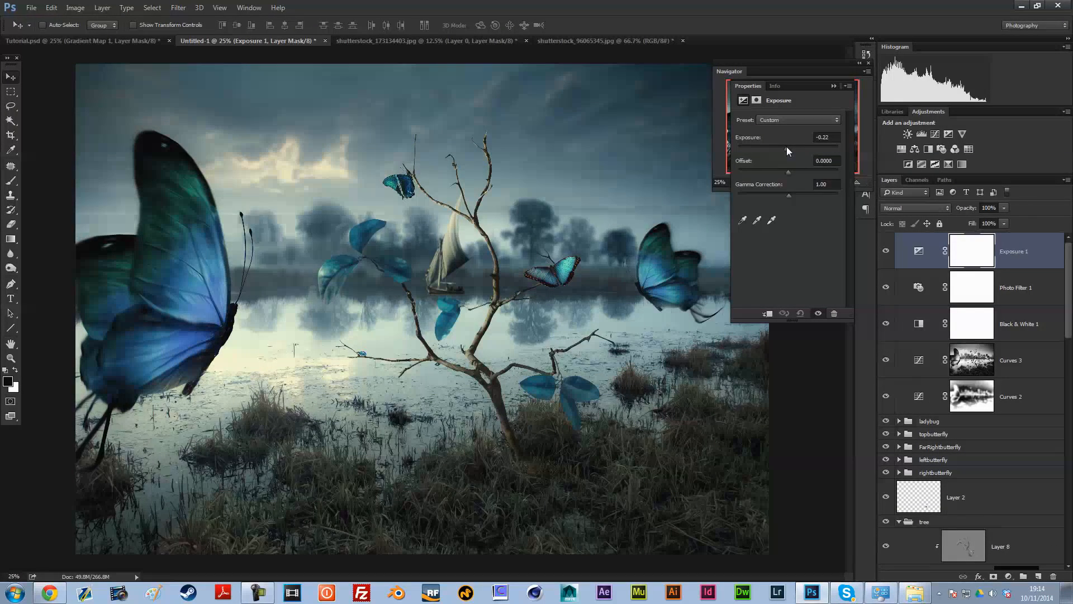
pyautogui.moveTo(793, 197); pyautogui.dragTo(792, 197)
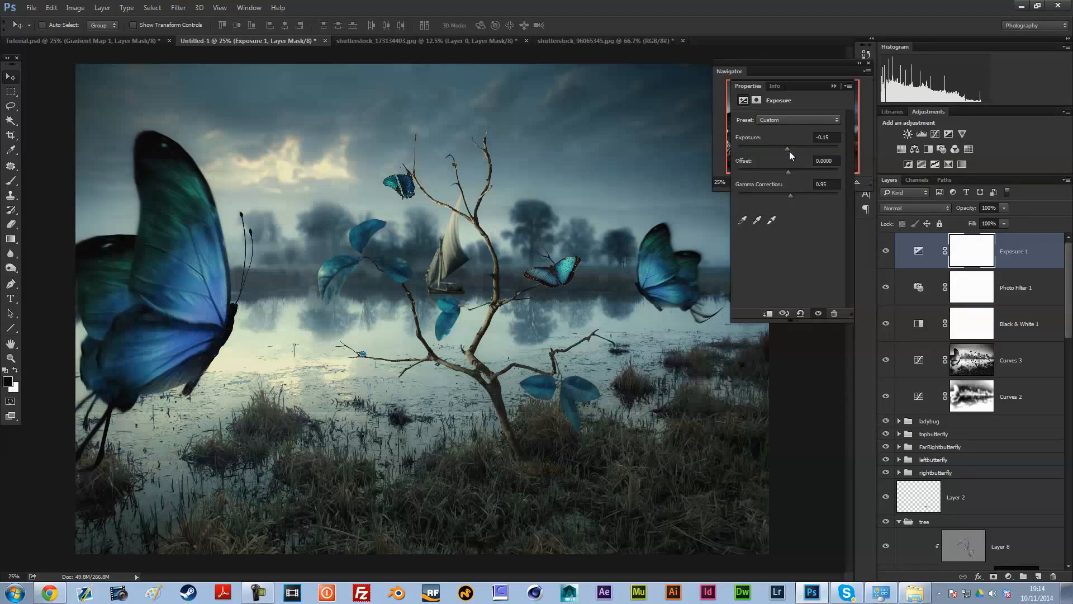
pyautogui.click(826, 161)
pyautogui.write('0.')
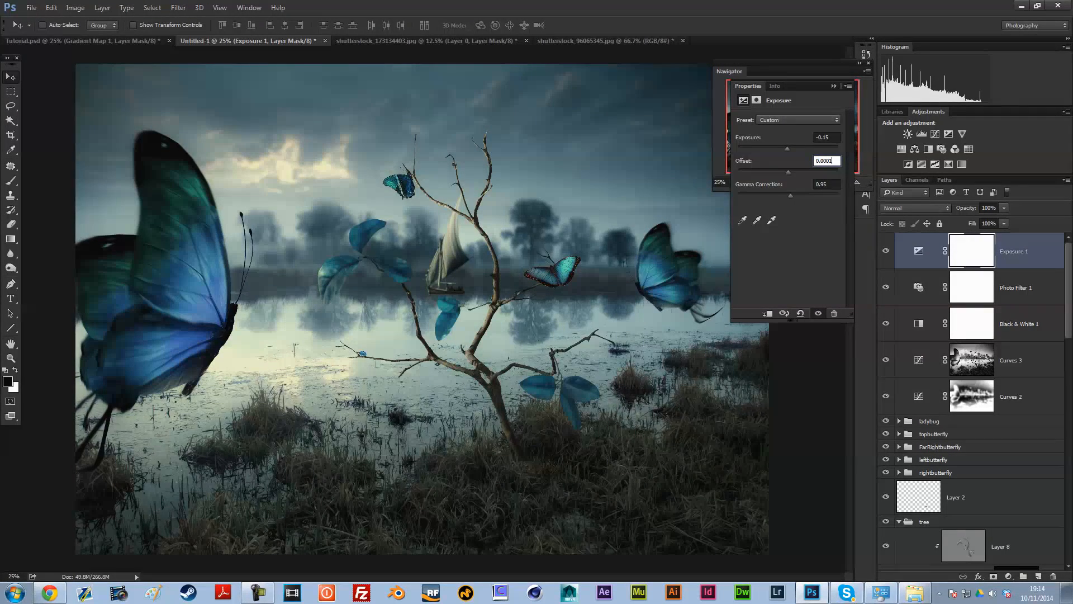
pyautogui.press('Return')
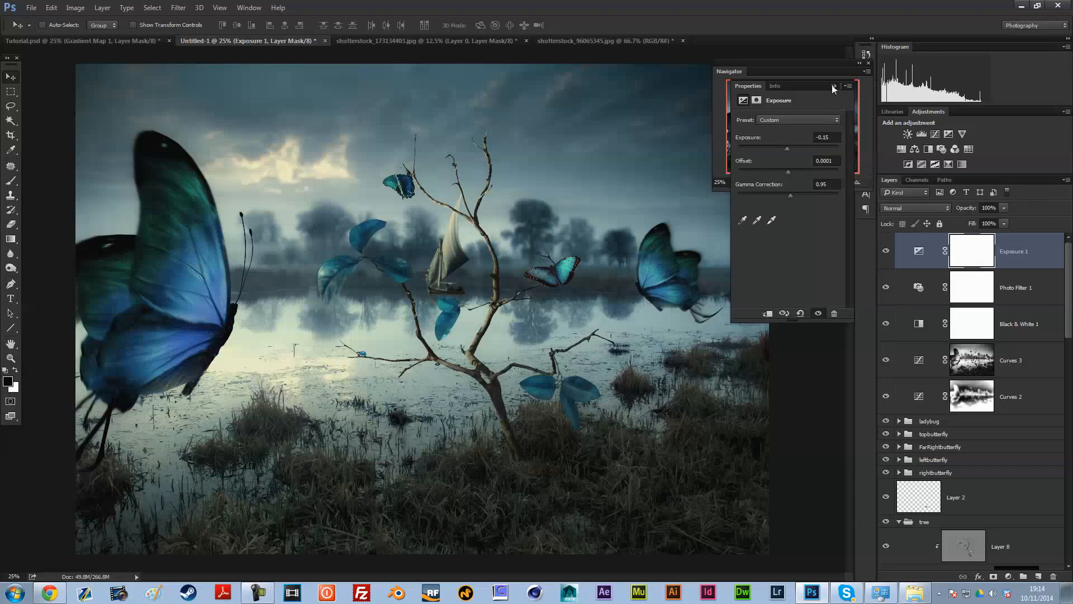
pyautogui.click(833, 86)
pyautogui.click(752, 182)
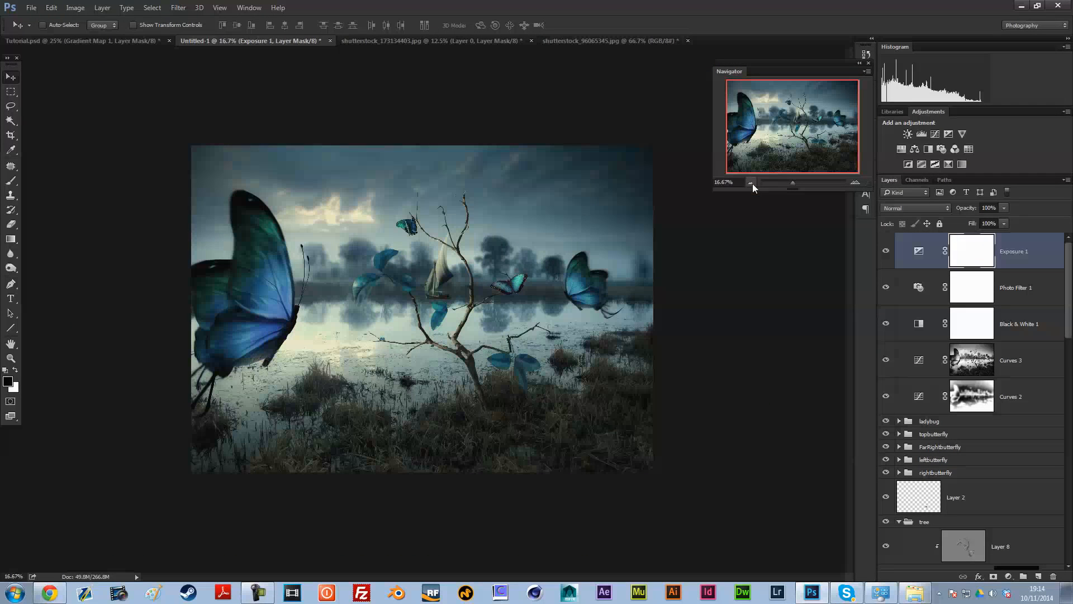
pyautogui.click(856, 182)
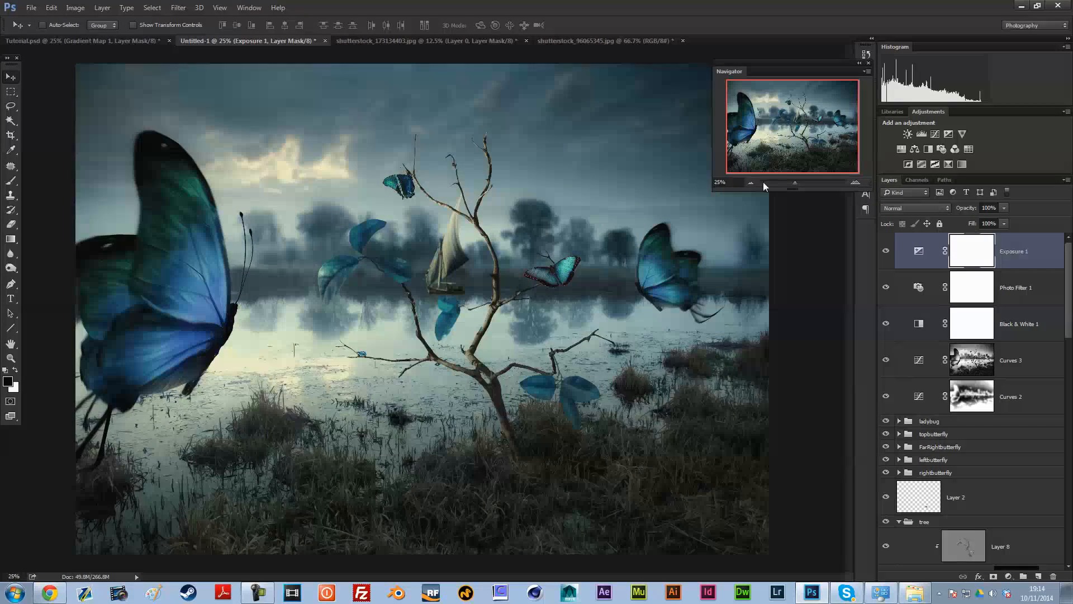
# Step: Add a new layer above Exposure 1, fill it with 50% Gray and set its blend mode to Soft Light
pyautogui.click(1038, 576)
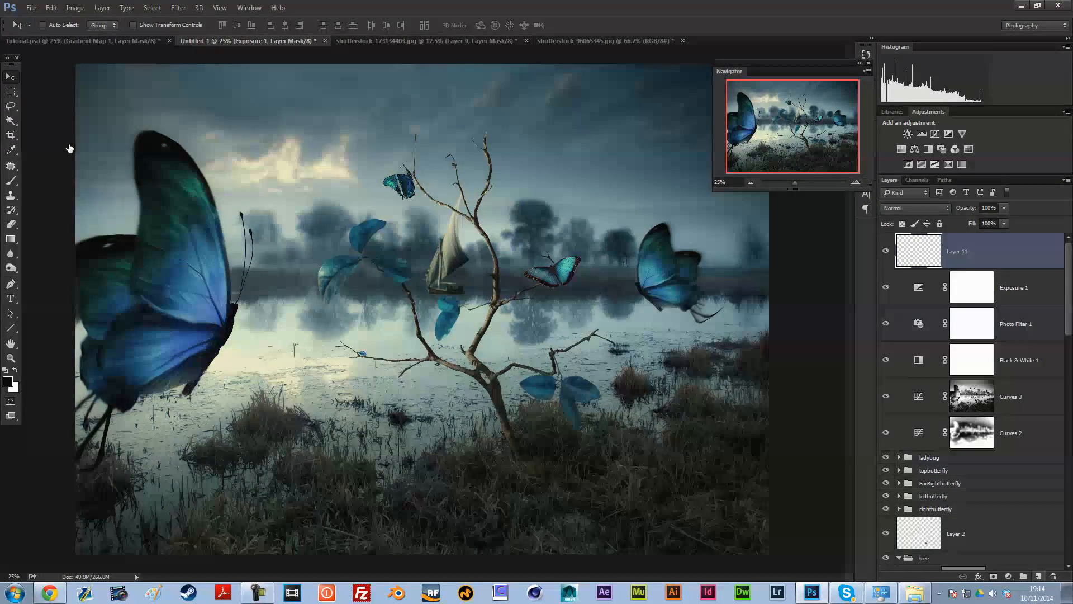
pyautogui.hotkey('alt', 'e')
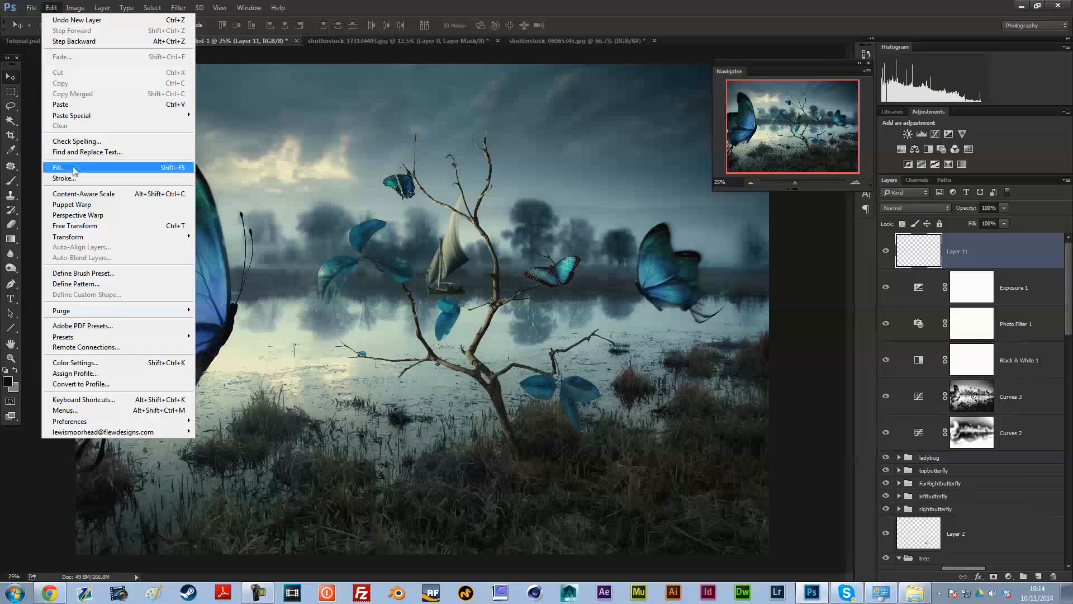
pyautogui.click(74, 168)
pyautogui.click(824, 185)
pyautogui.click(827, 266)
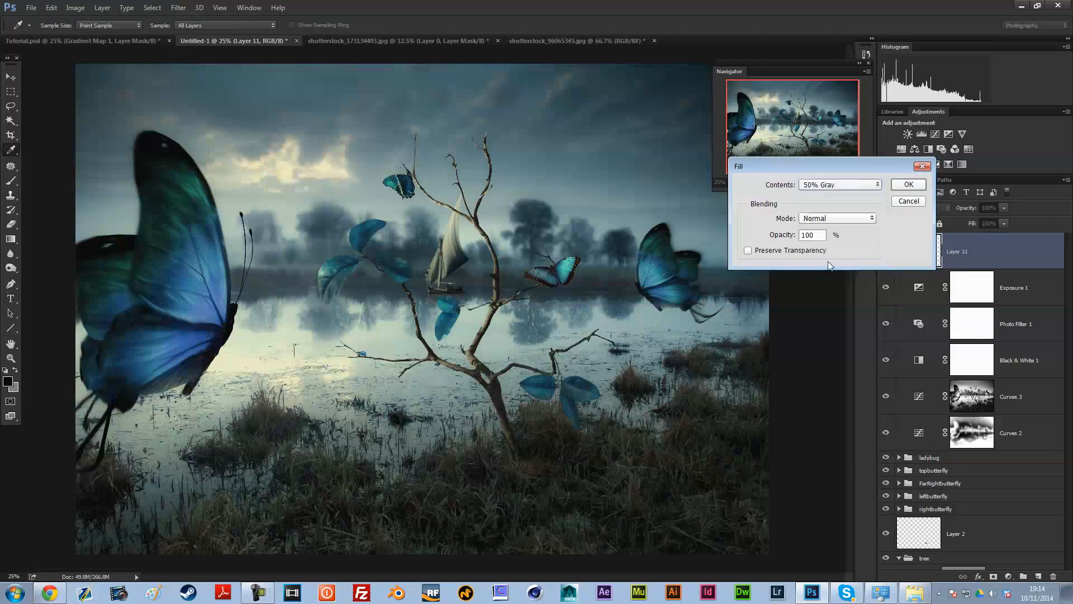
pyautogui.click(901, 184)
pyautogui.press('v')
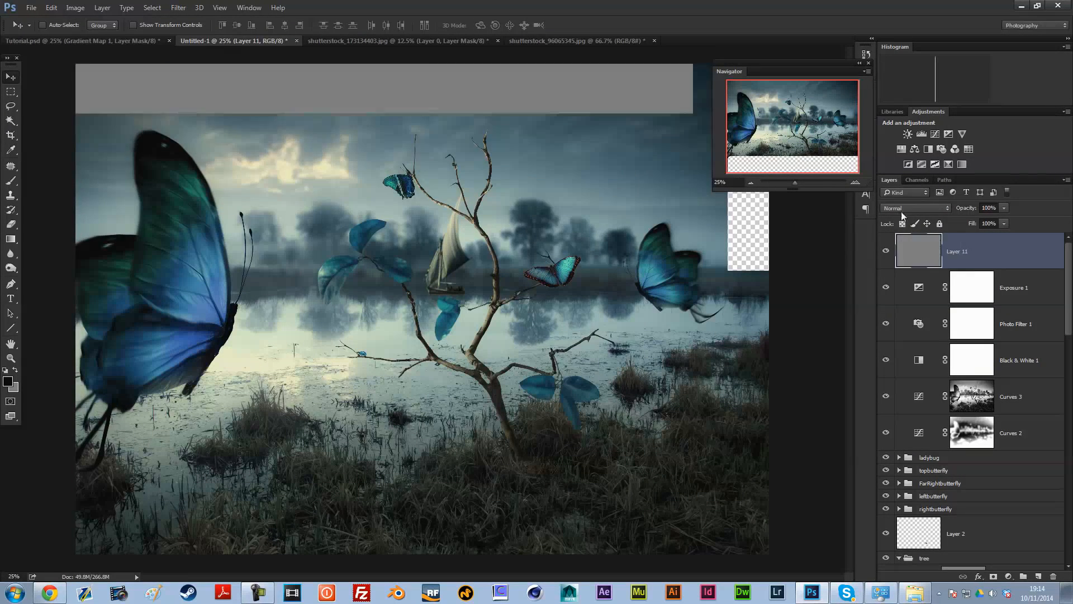
pyautogui.click(933, 206)
pyautogui.click(913, 324)
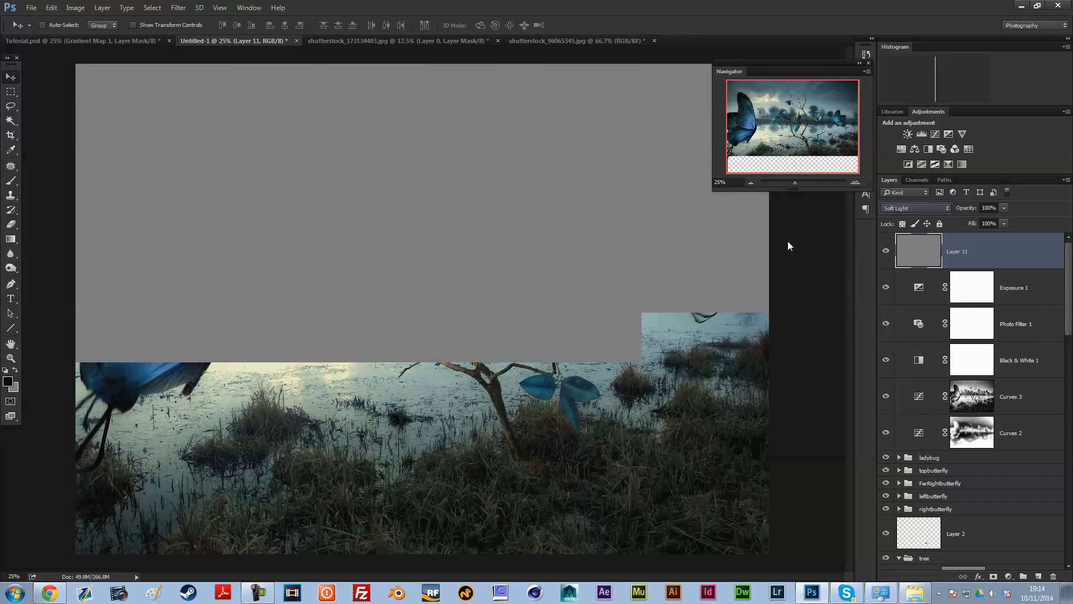
# Step: Burn the outer edges of the scene on the grey layer with a soft 1163 px brush, Midtones range, 51% exposure
pyautogui.click(752, 181)
pyautogui.click(11, 268)
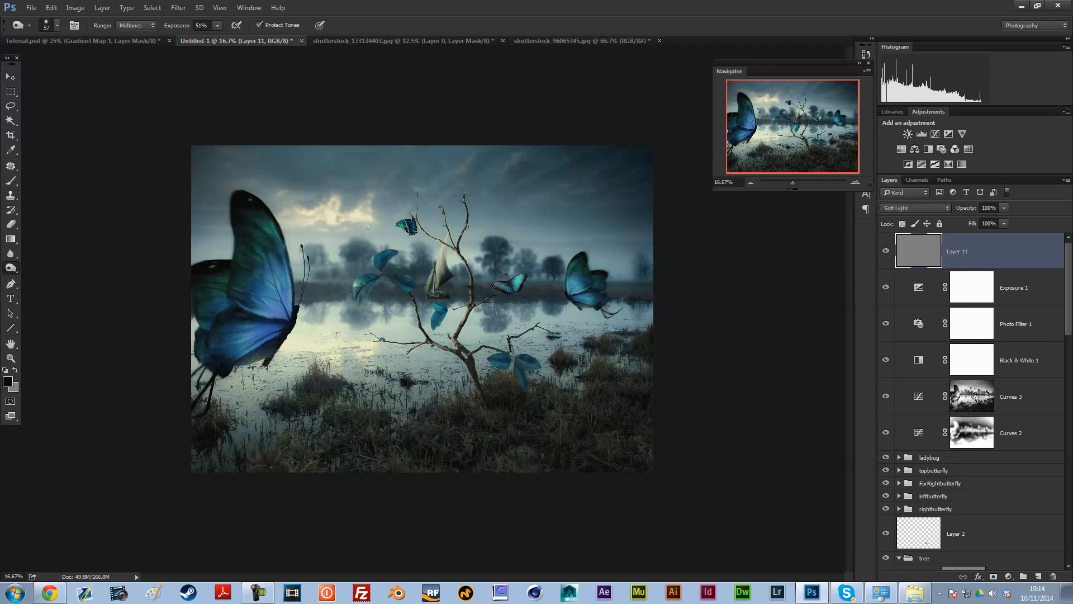
pyautogui.rightClick(462, 219)
pyautogui.click(588, 244)
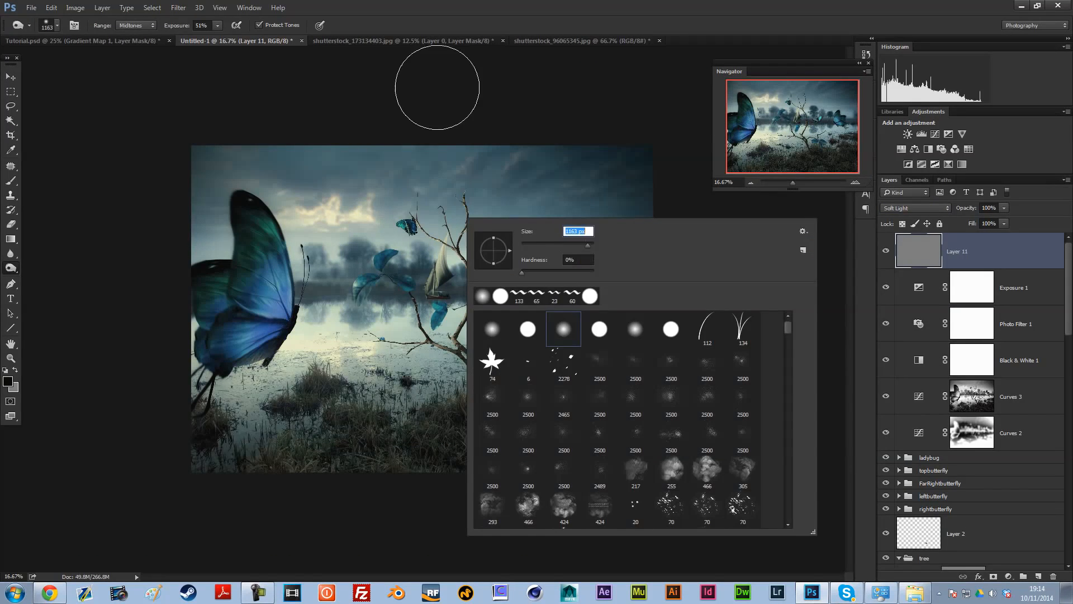
pyautogui.click(478, 5)
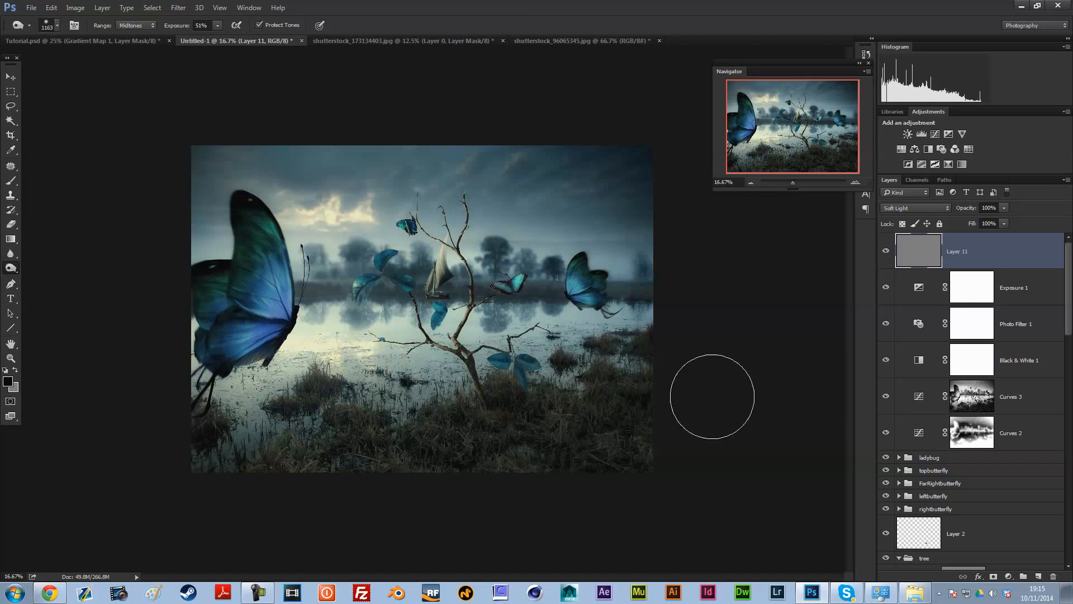
pyautogui.moveTo(389, 515)
pyautogui.mouseDown()
pyautogui.moveTo(594, 460)
pyautogui.moveTo(359, 518)
pyautogui.moveTo(752, 364)
pyautogui.moveTo(311, 503)
pyautogui.moveTo(74, 443)
pyautogui.moveTo(630, 457)
pyautogui.moveTo(589, 355)
pyautogui.mouseUp()
pyautogui.moveTo(469, 62); pyautogui.dragTo(733, 355)
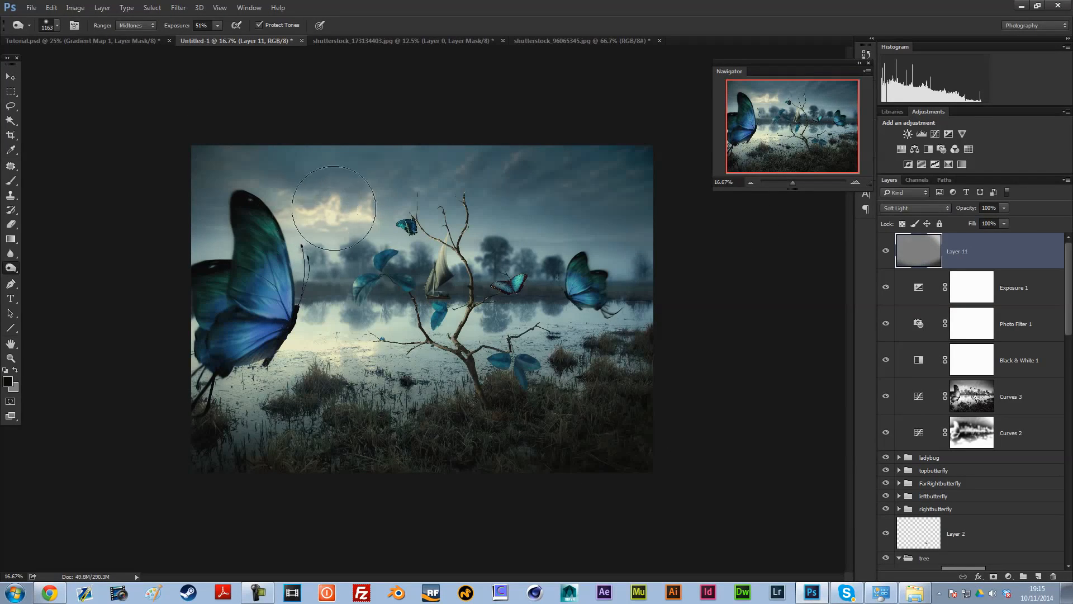
# Step: Dodge the centre of the scene on the grey layer with a soft 1512 px brush at 51% exposure
pyautogui.rightClick(479, 192)
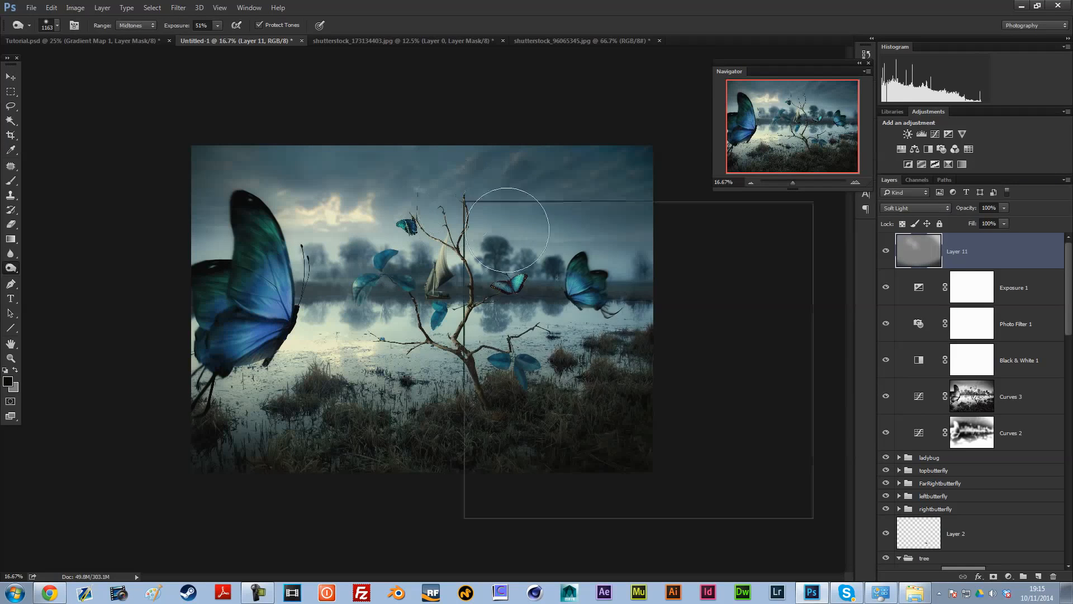
pyautogui.moveTo(585, 230); pyautogui.dragTo(585, 229)
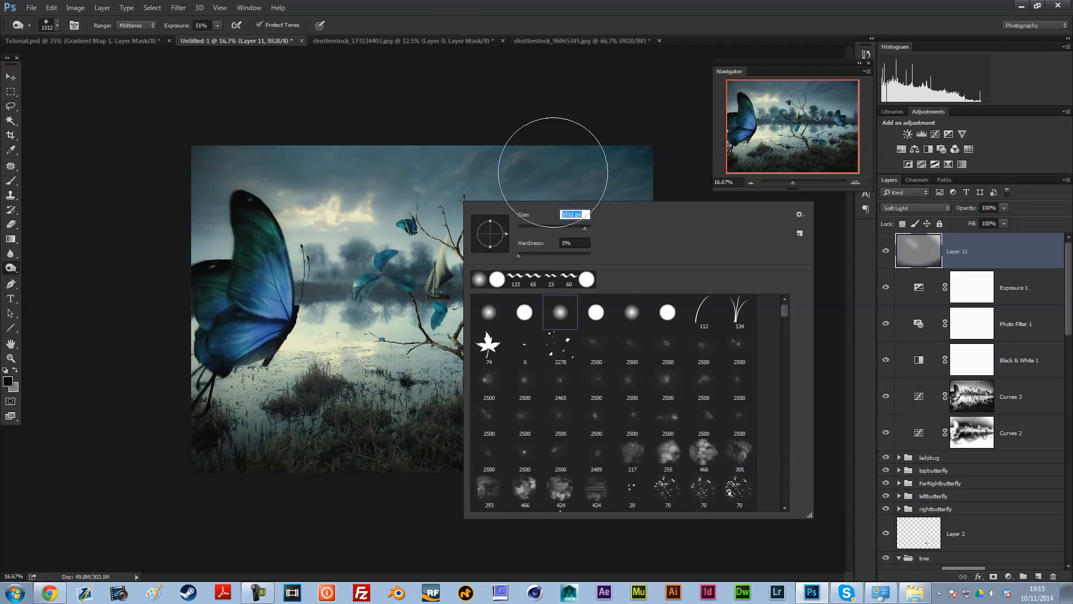
pyautogui.press('Return')
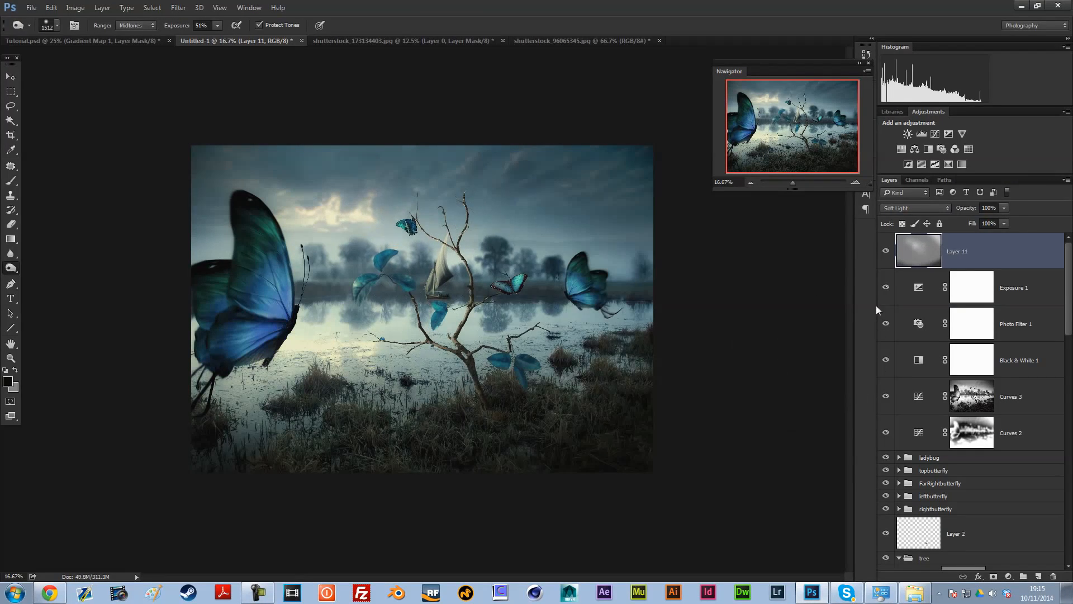
# Step: Examine the dodged and burned composite at different magnifications and compare it with the Tutorial.psd reference
pyautogui.hotkey('ctrl', '+')
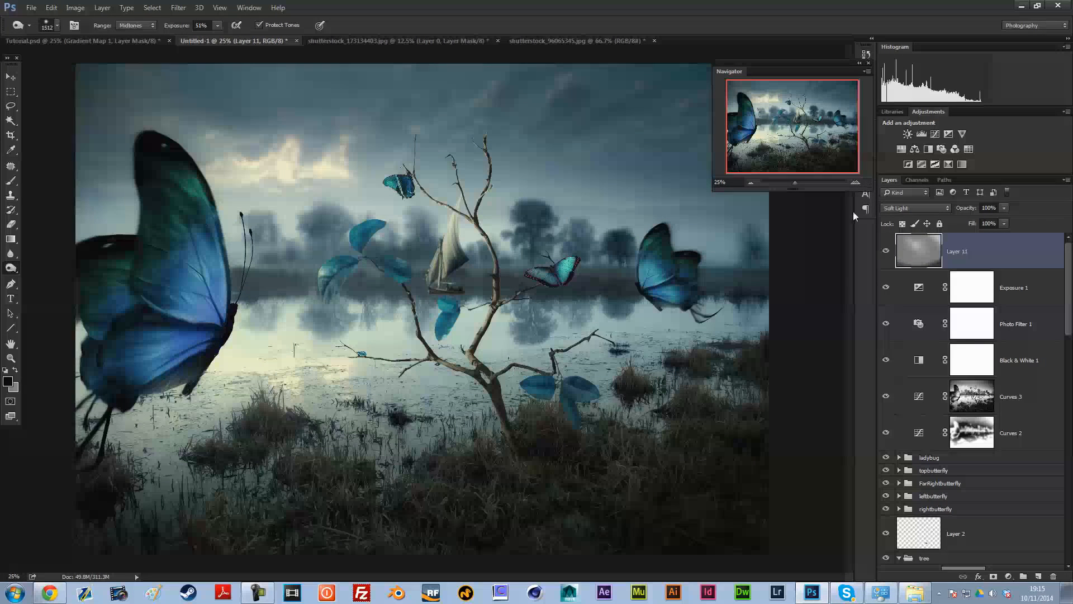
pyautogui.click(751, 186)
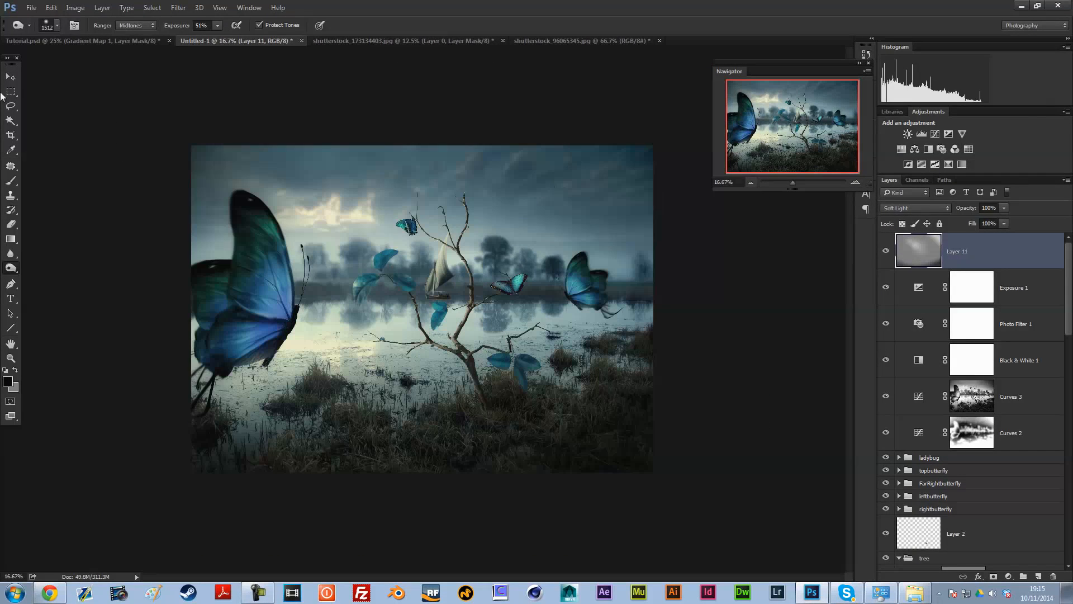
pyautogui.click(12, 77)
pyautogui.click(855, 183)
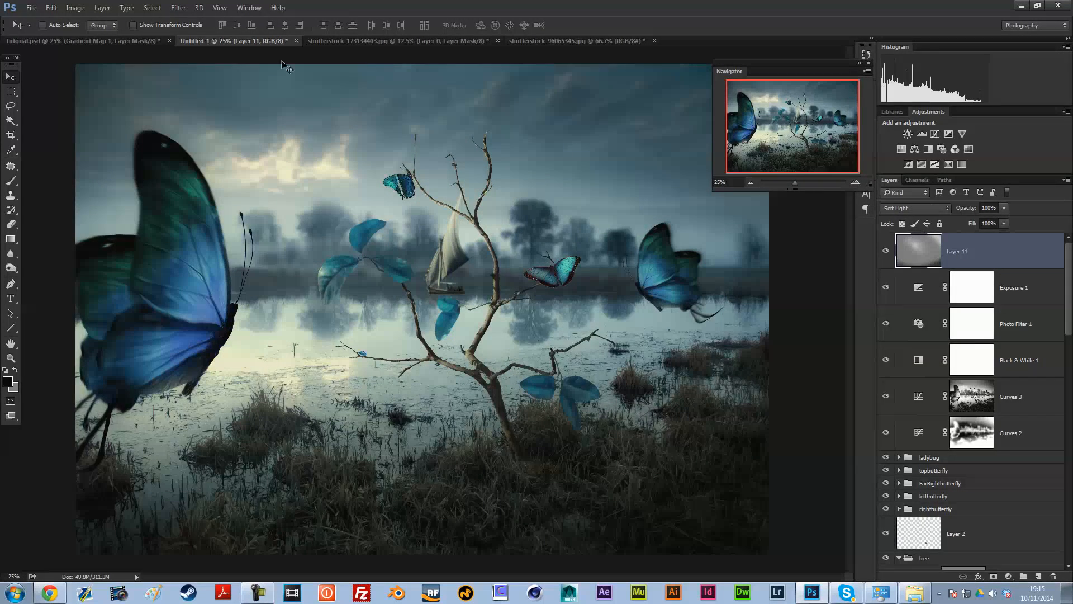
pyautogui.click(142, 43)
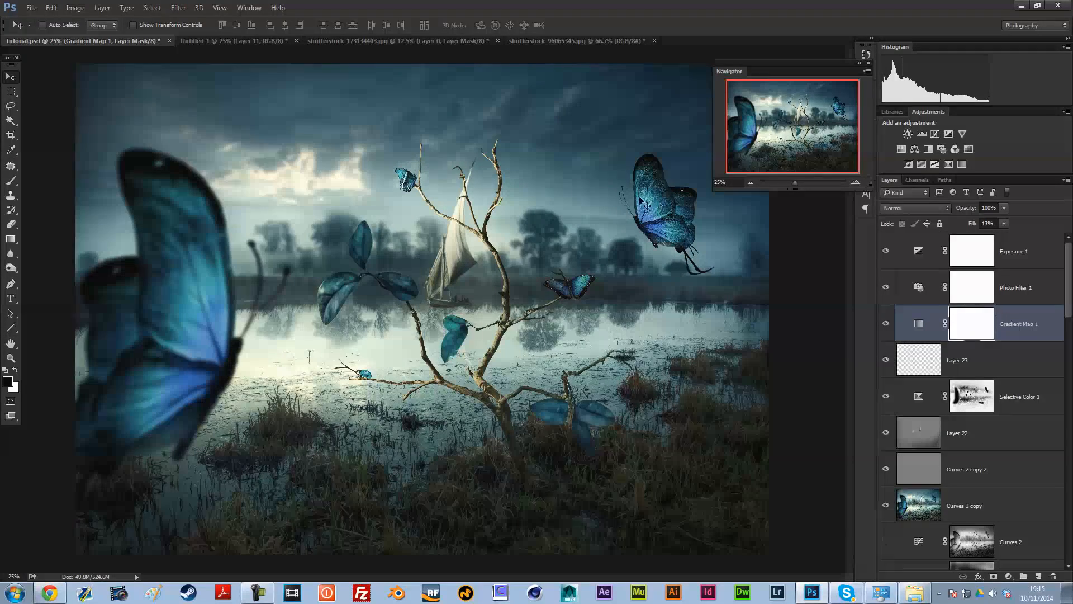
pyautogui.click(213, 41)
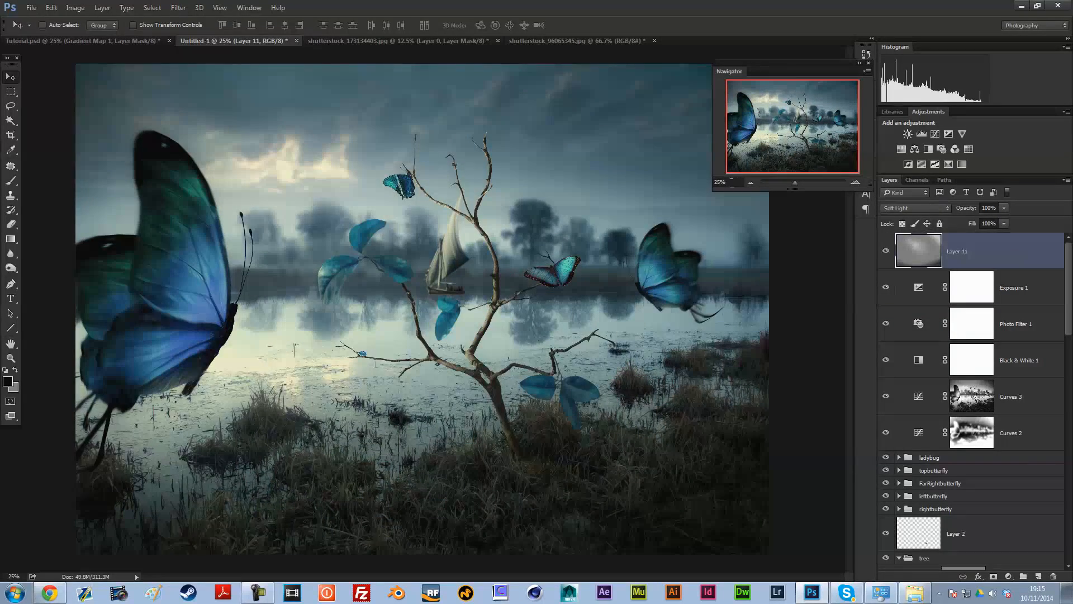
pyautogui.click(116, 41)
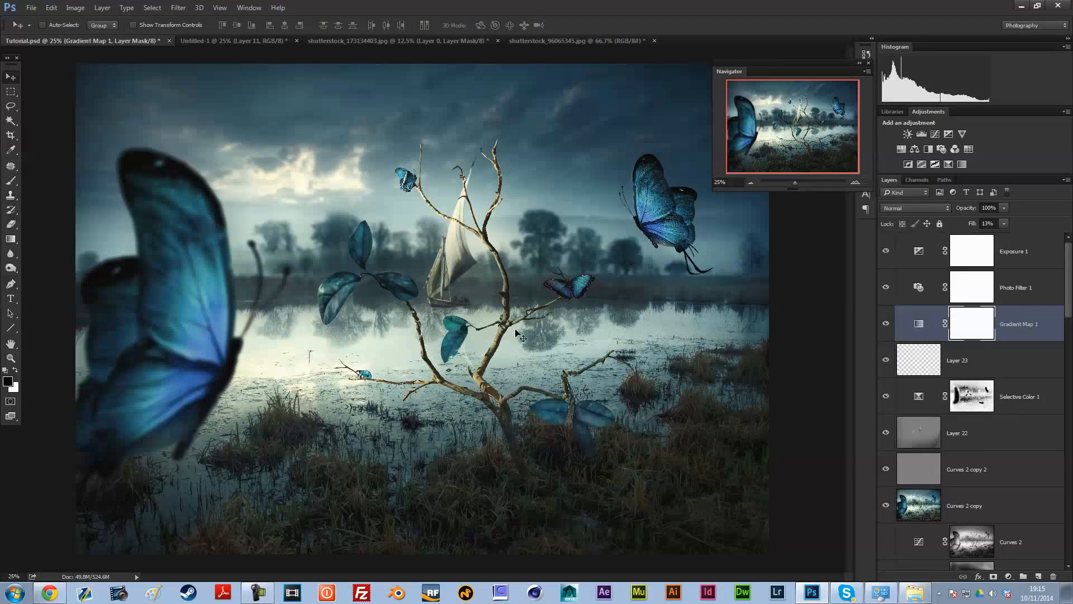
pyautogui.click(237, 43)
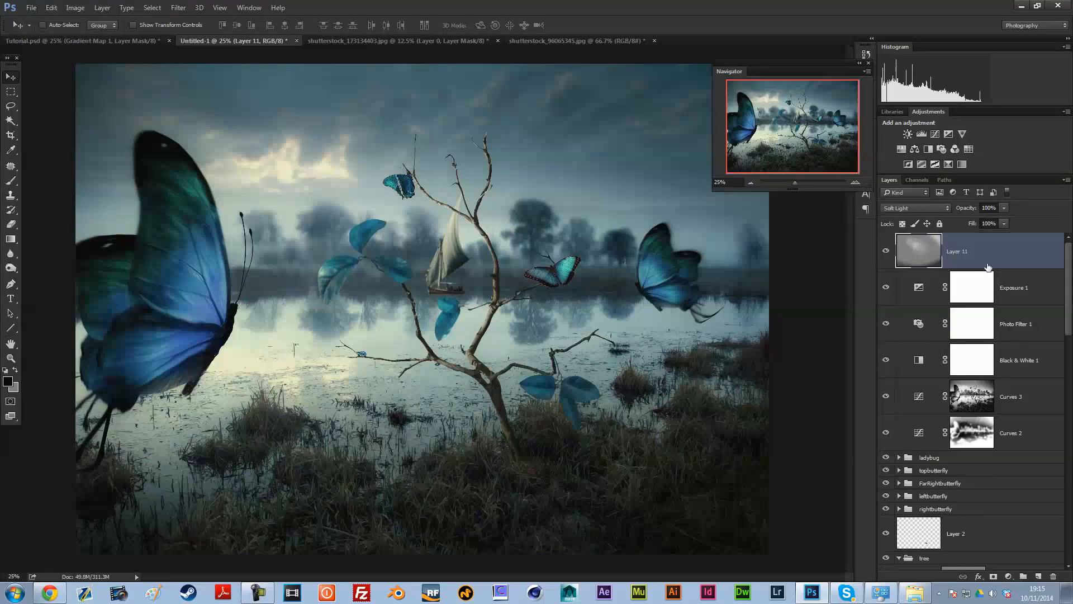
# Step: Add a Vibrance adjustment layer directly above Exposure 1 and slightly raise its vibrance and saturation
pyautogui.hotkey('shift', 'alt', 'n')
pyautogui.hotkey('alt', '[')
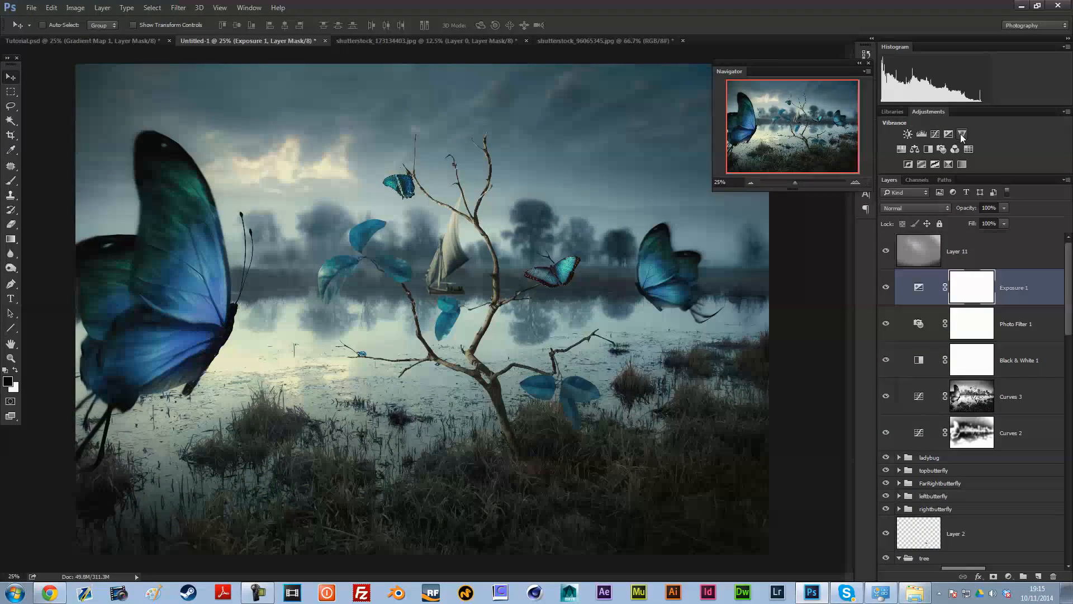
pyautogui.click(960, 134)
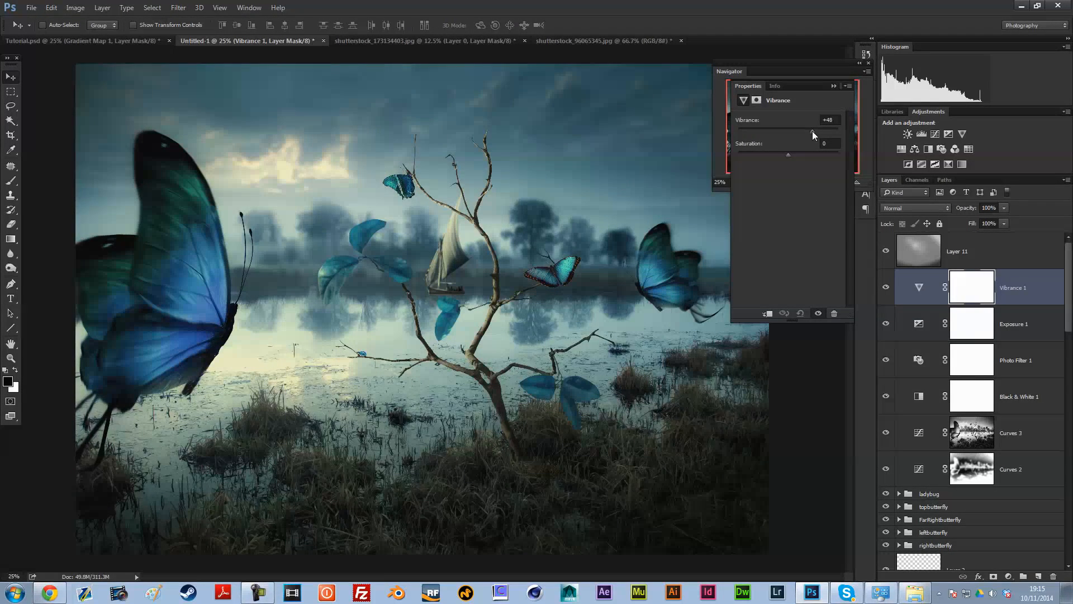
pyautogui.moveTo(834, 130); pyautogui.dragTo(799, 132)
pyautogui.click(795, 154)
pyautogui.click(918, 263)
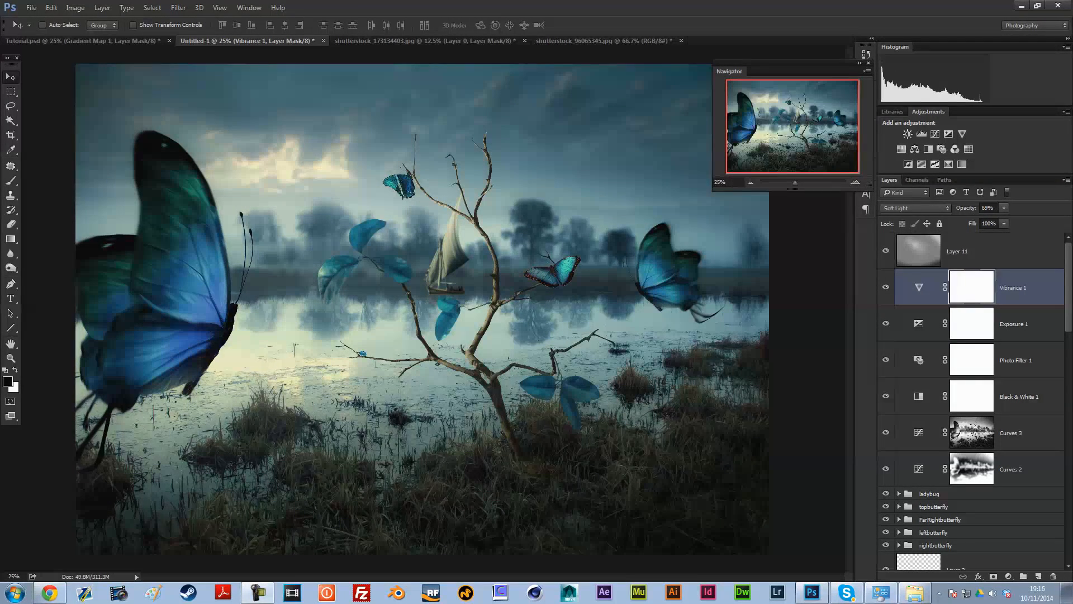
# Step: Select every layer in the document, from Layer 11 down to Layer 0, and put them all in one group
pyautogui.click(980, 251)
pyautogui.scroll(-10, 979, 391)
pyautogui.scroll(-3, 1052, 502)
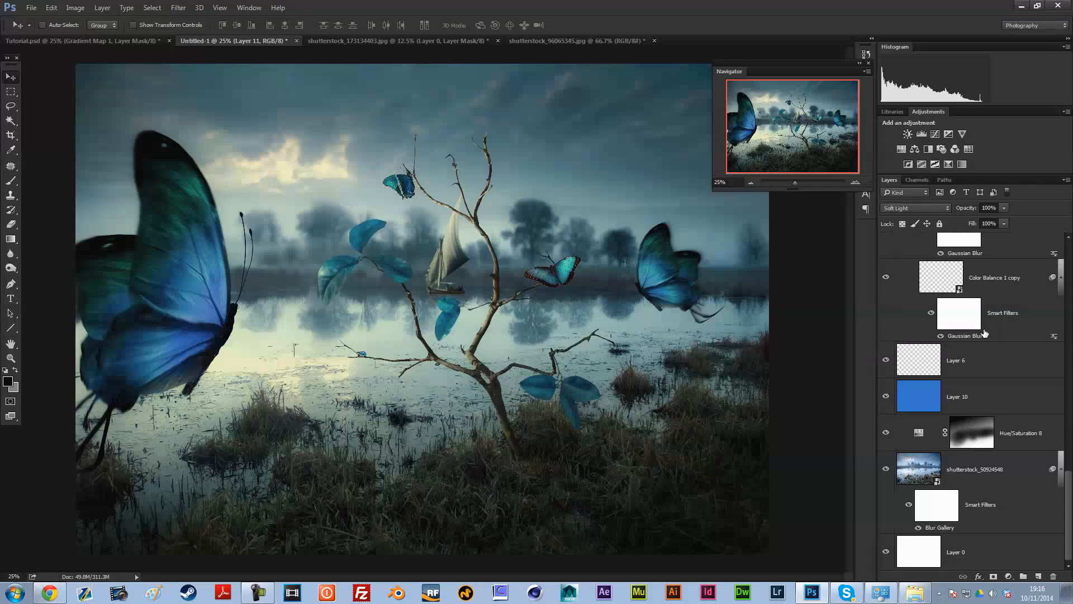
pyautogui.hotkey('ctrl', 'alt', 'a')
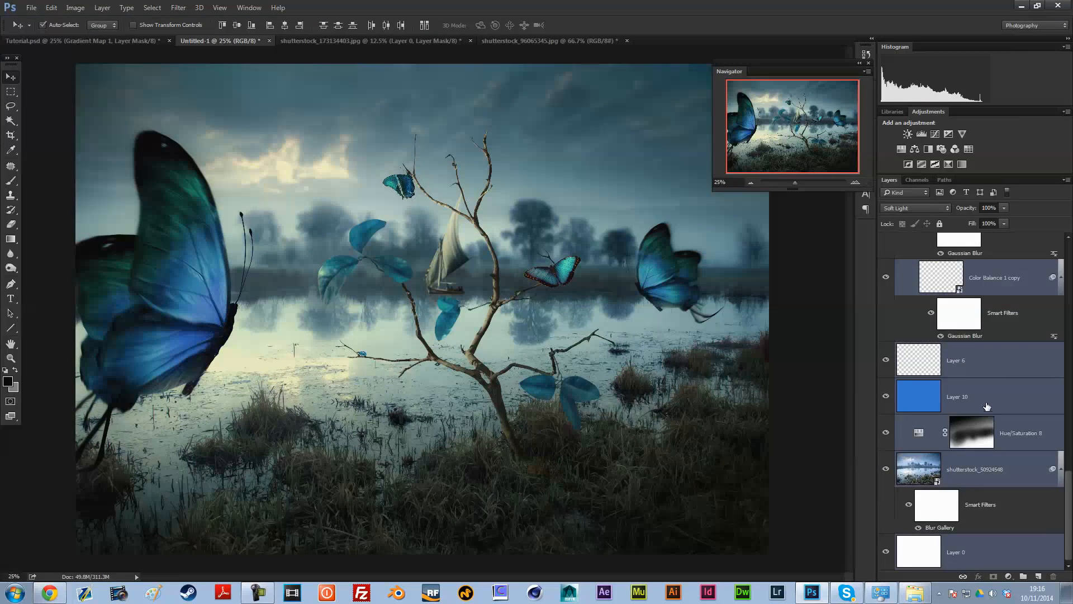
pyautogui.hotkey('ctrl', 'g')
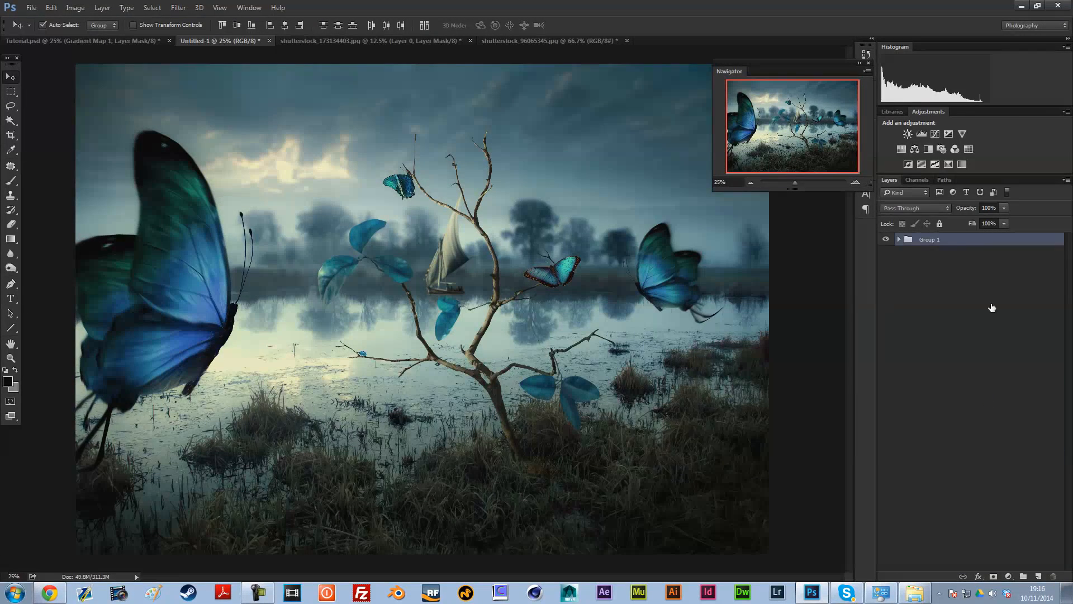
# Step: Rename the new group as Project
pyautogui.click(926, 244)
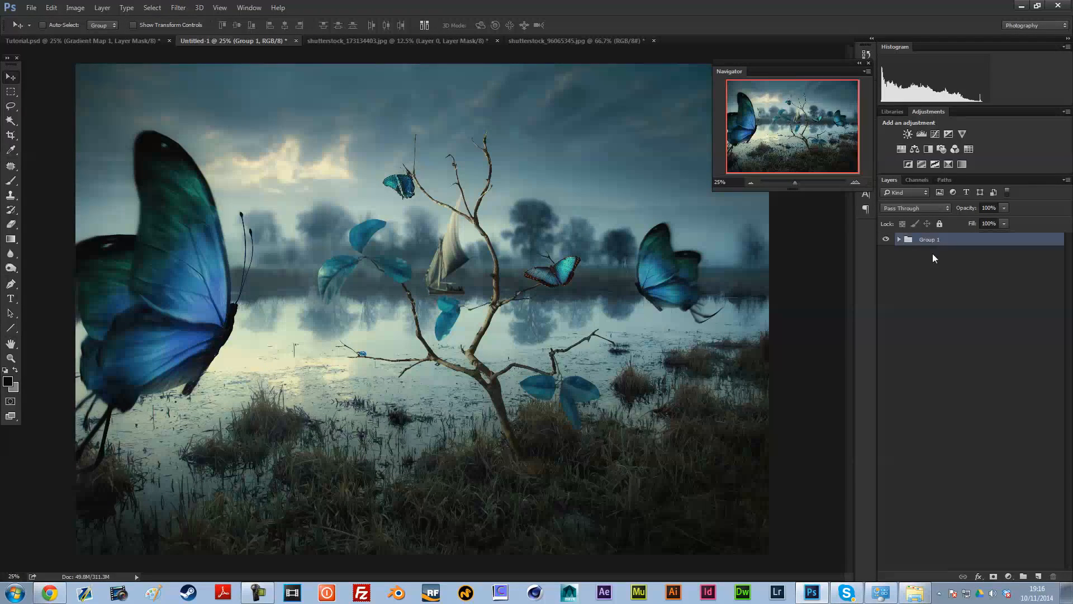
pyautogui.doubleClick(927, 239)
pyautogui.hotkey('ctrl', 'a')
pyautogui.write('Project')
pyautogui.press('Return')
# Step: Create a merged copy of the Project group and duplicate it twice so three flattened copies sit above the group
pyautogui.hotkey('ctrl', 'j')
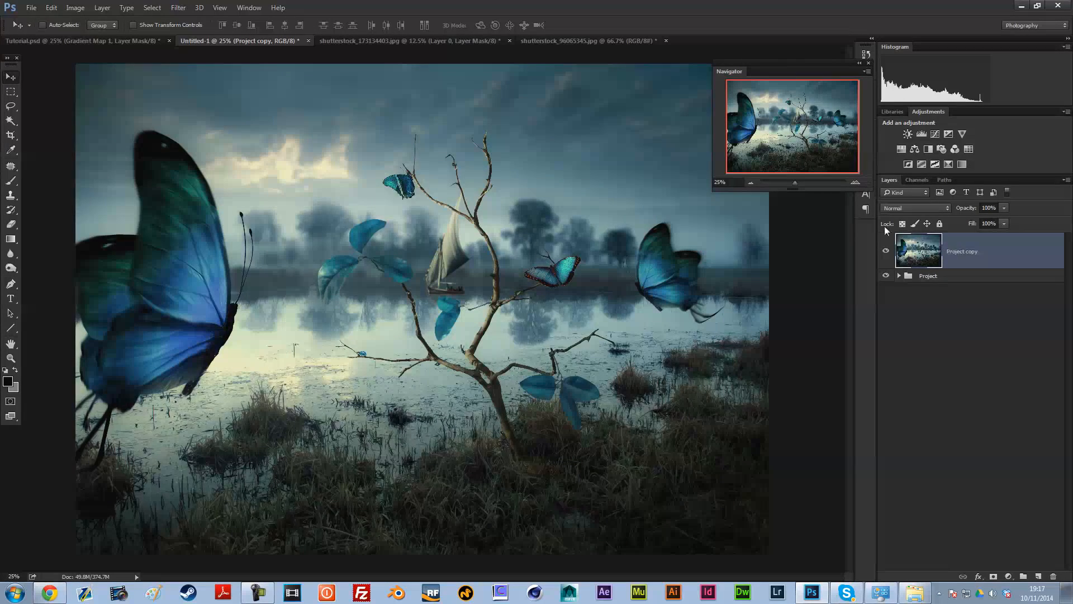
pyautogui.click(751, 182)
pyautogui.click(855, 184)
pyautogui.hotkey('ctrl', 'j')
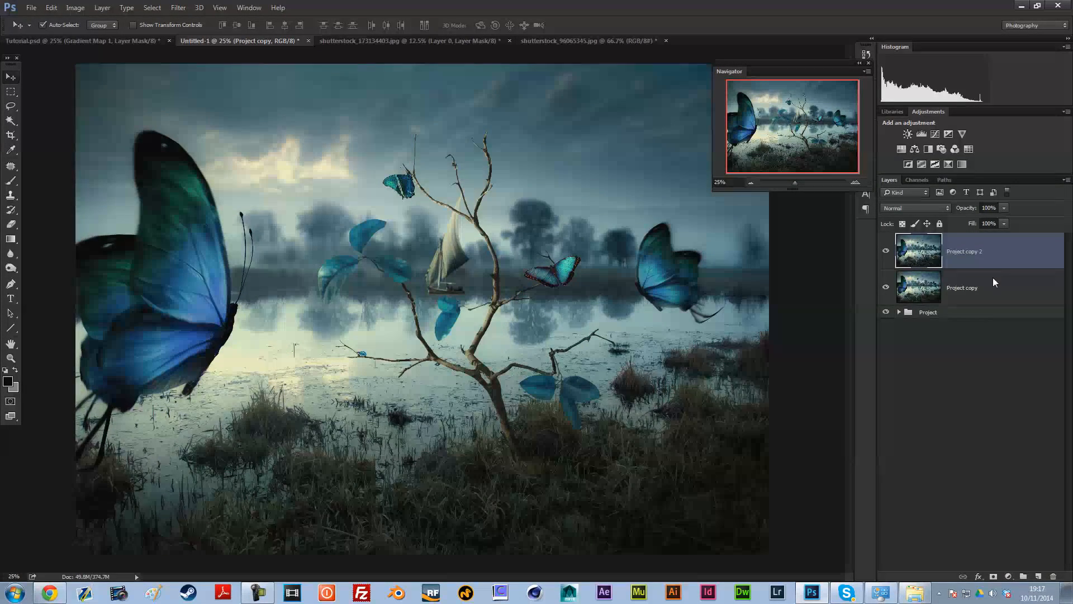
pyautogui.hotkey('ctrl', 'j')
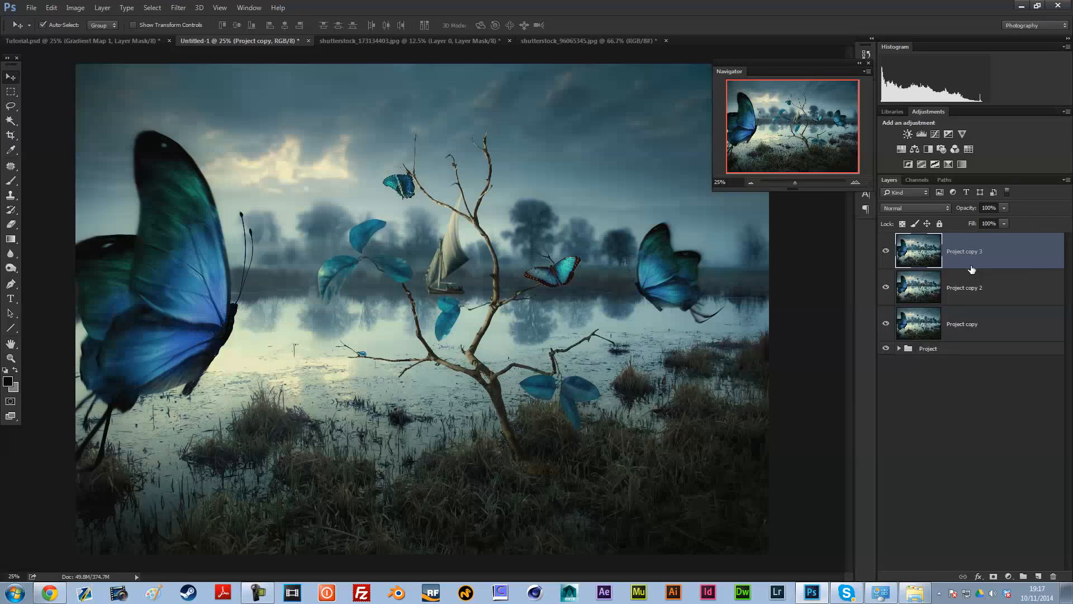
# Step: Set the blend mode of the lowest merged layer, Project copy, to Overlay
pyautogui.click(959, 320)
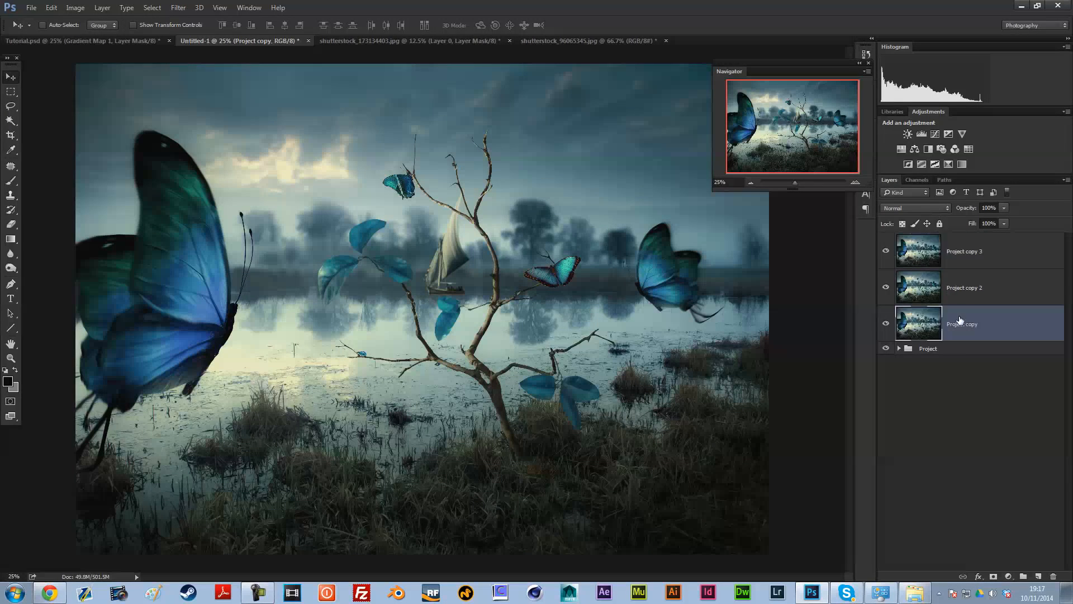
pyautogui.click(927, 208)
pyautogui.click(910, 313)
pyautogui.hotkey('shift', 'alt', 'n')
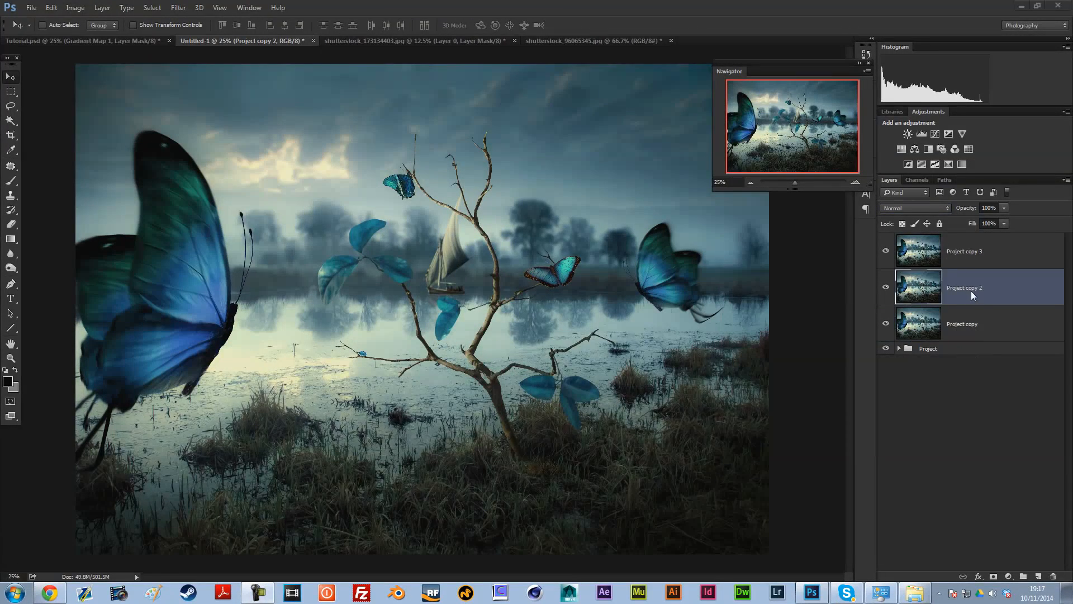
# Step: Set the blend mode of Project copy 2 and Project copy 3 together to Soft Light
pyautogui.click(971, 292)
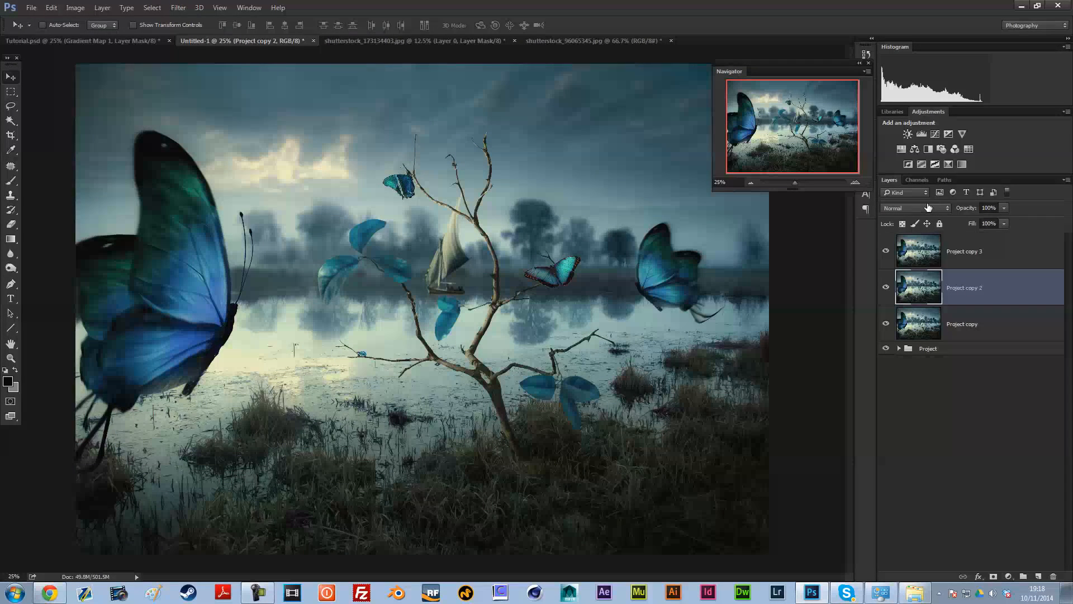
pyautogui.hotkey('alt', 'shift', ']')
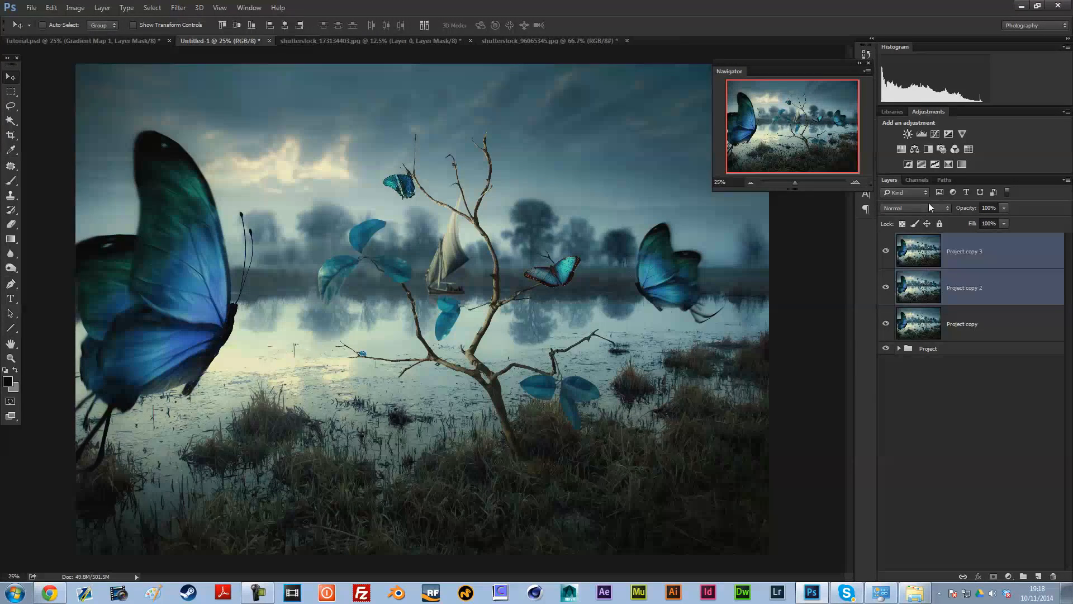
pyautogui.click(924, 211)
pyautogui.click(906, 325)
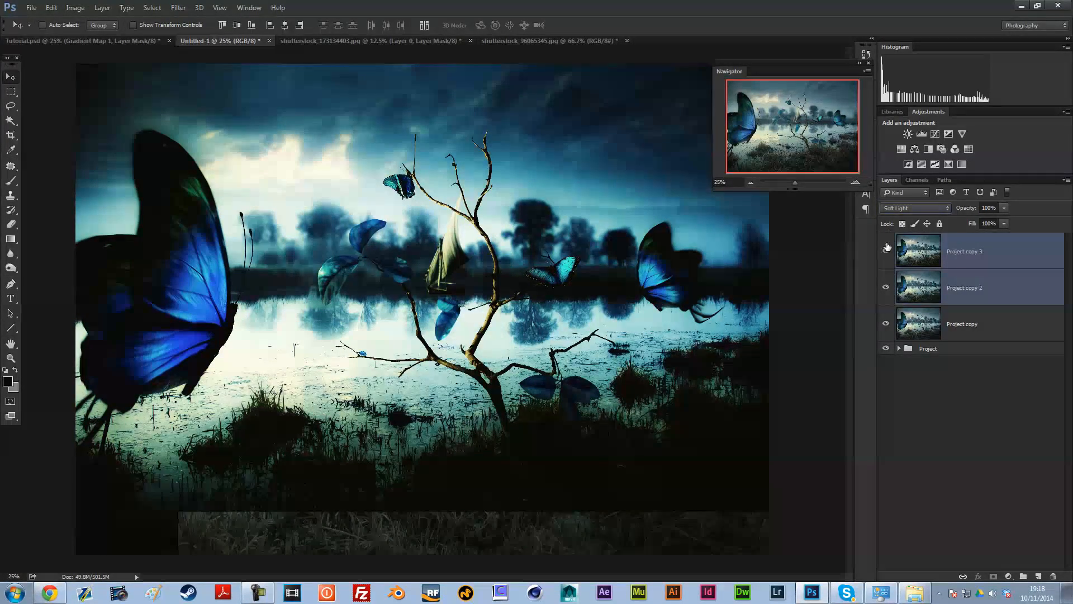
# Step: Hide the Project copy 2 and Project copy 3 layers
pyautogui.click(885, 251)
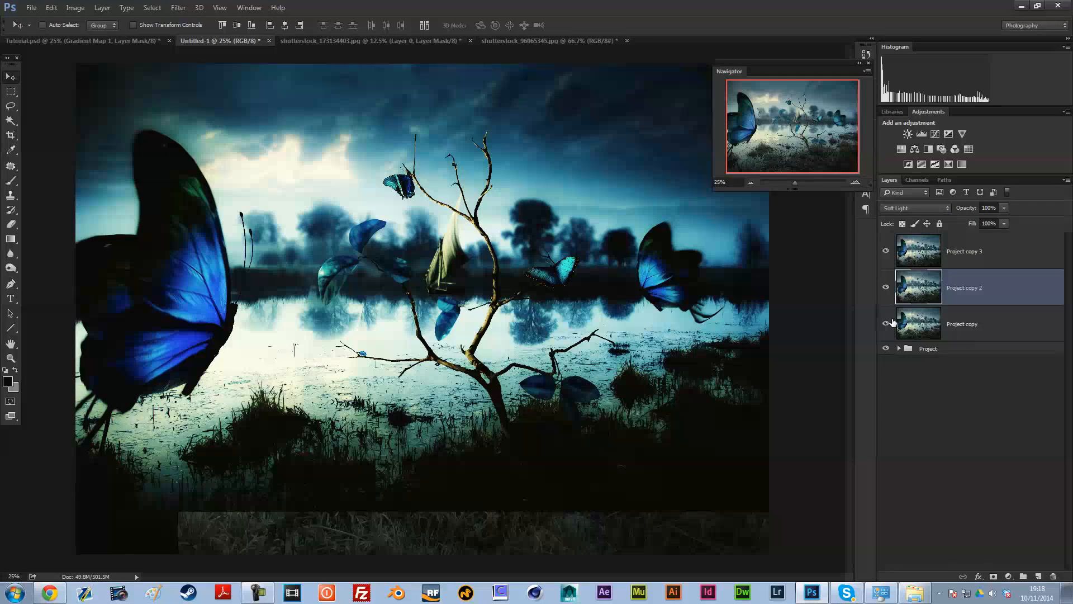
pyautogui.click(885, 288)
pyautogui.click(886, 251)
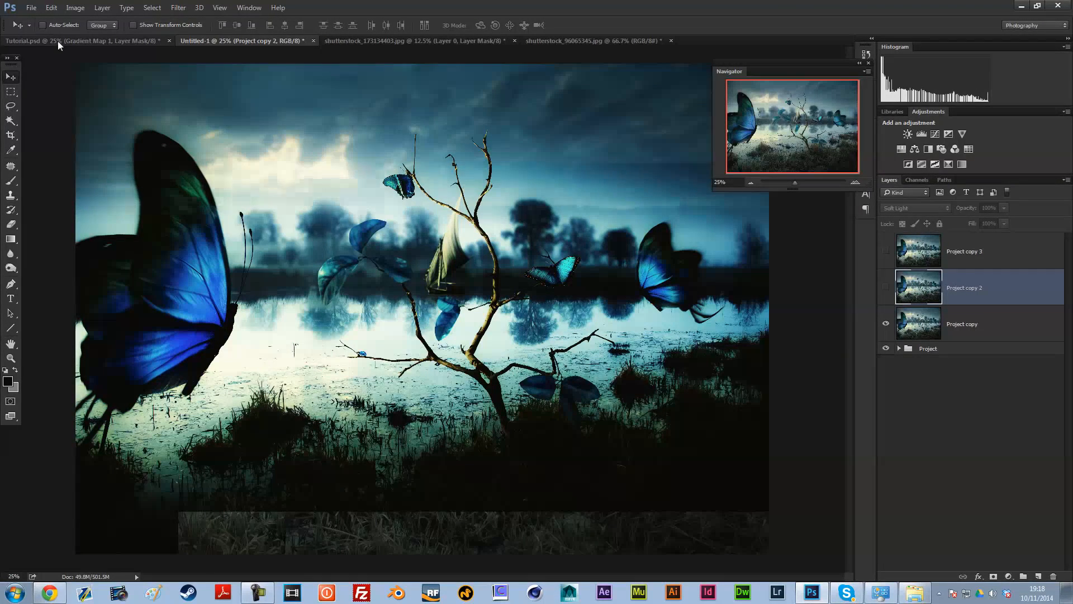
# Step: Apply a High Pass filter with a 1.0 pixel radius to the Project copy layer
pyautogui.click(973, 327)
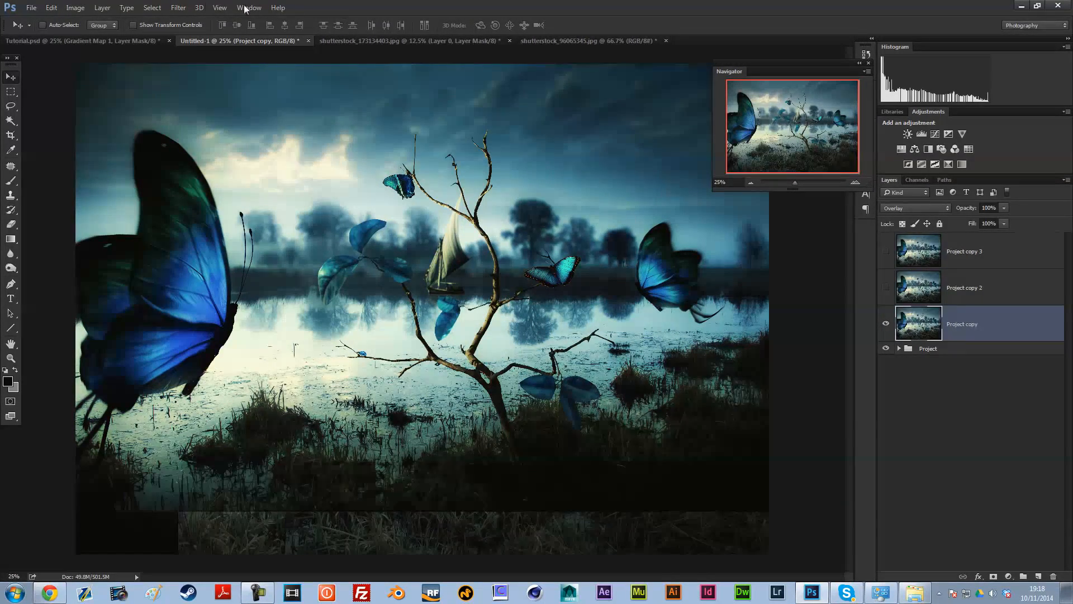
pyautogui.click(178, 7)
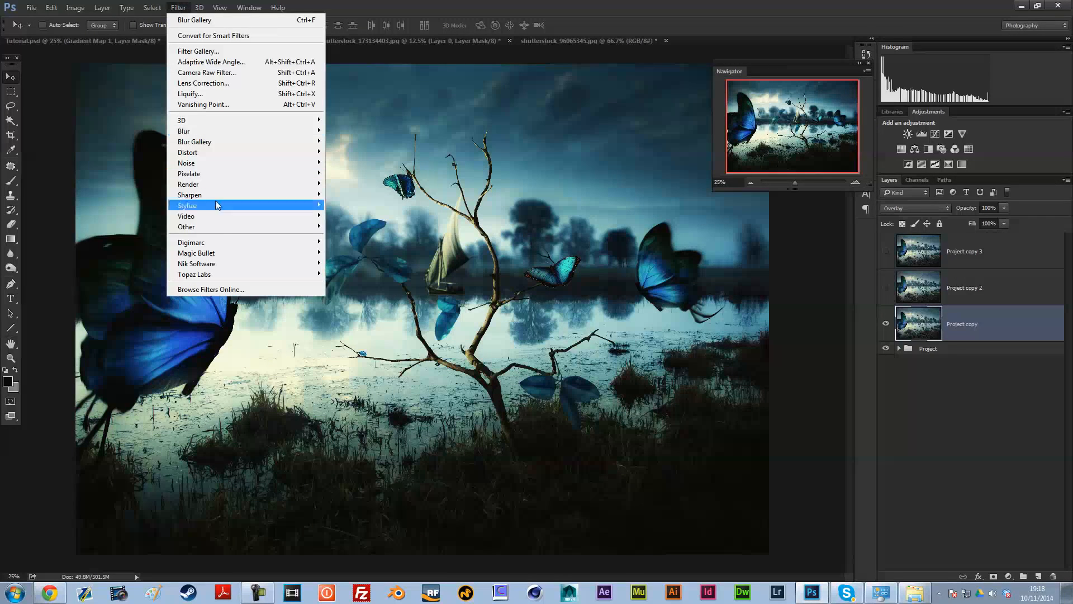
pyautogui.moveTo(219, 226)
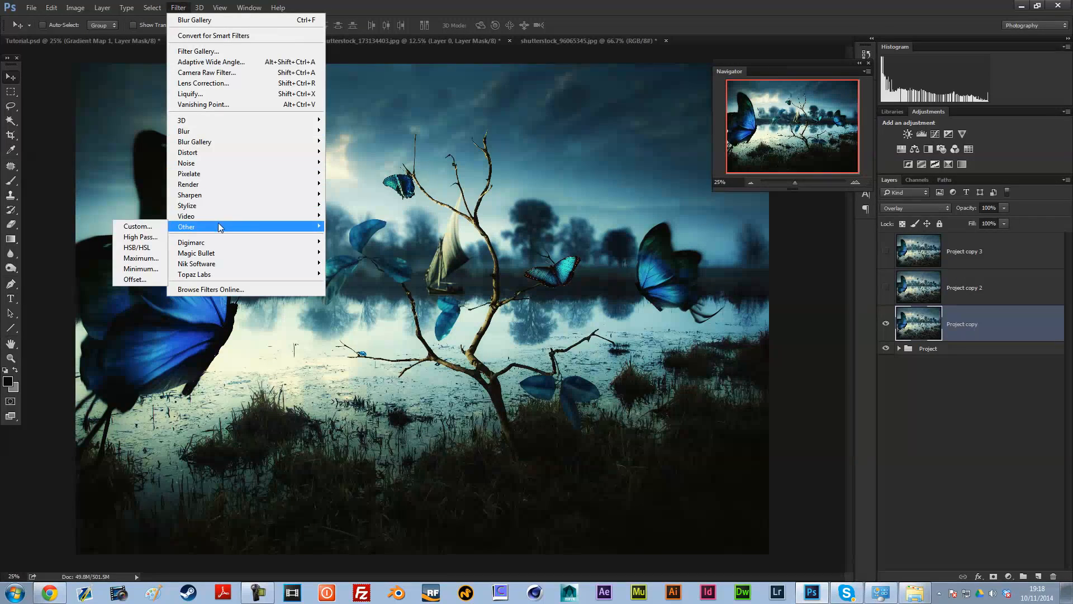
pyautogui.click(138, 237)
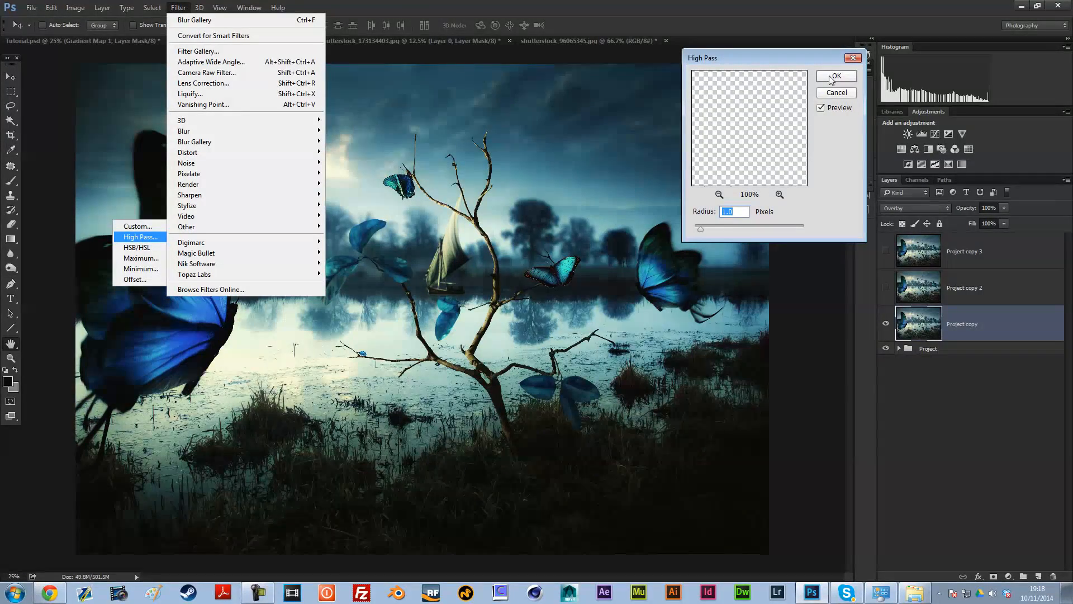
pyautogui.click(835, 76)
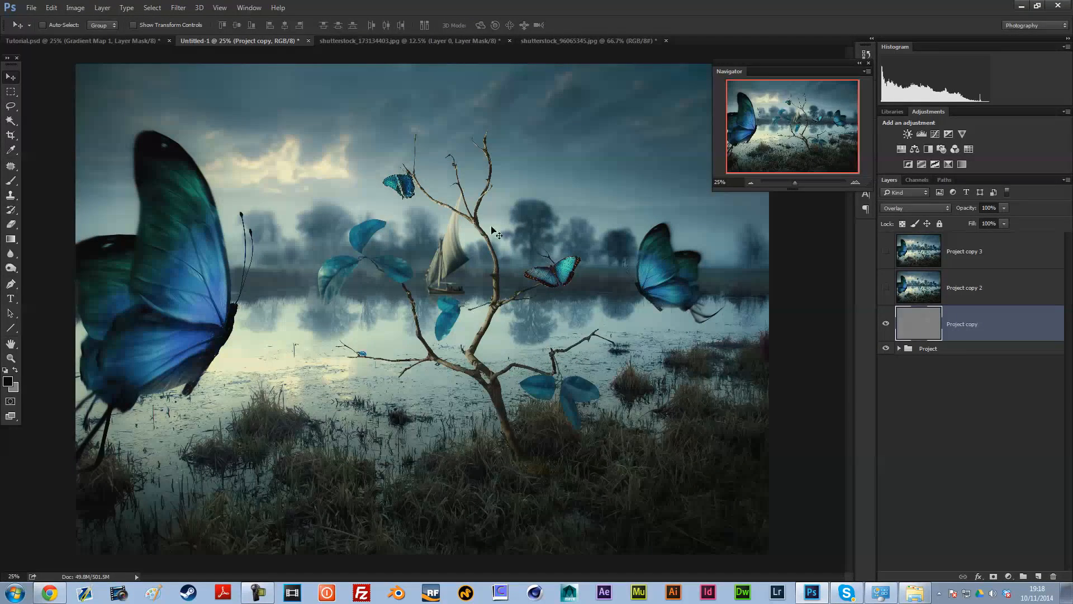
# Step: Show Project copy 2 and Project copy 3 and apply a High Pass filter to each, with a wider radius than on Project copy
pyautogui.hotkey('shift', '+')
pyautogui.click(885, 293)
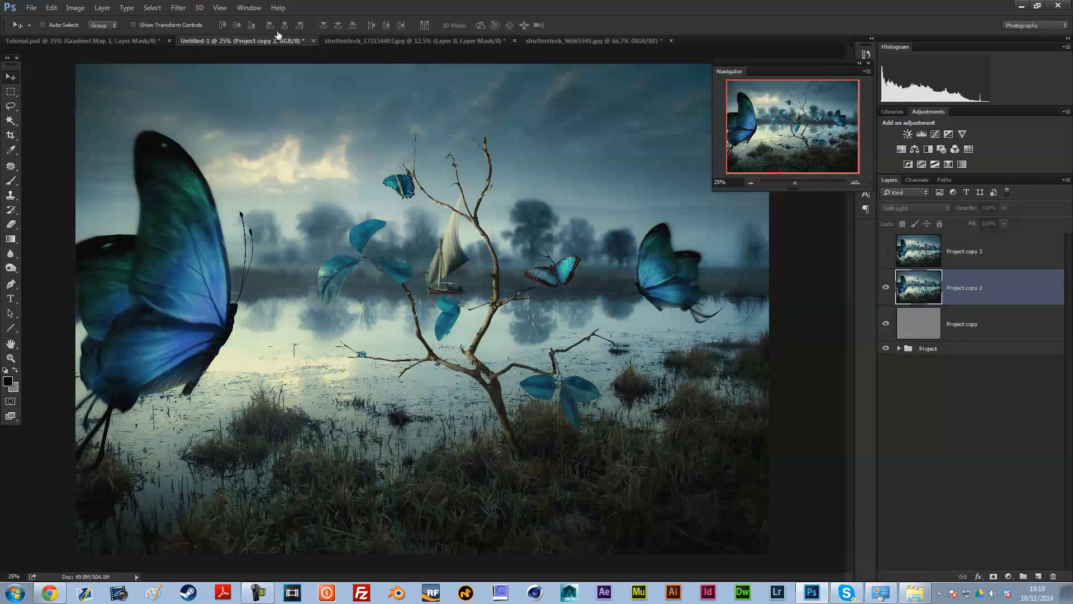
pyautogui.click(177, 7)
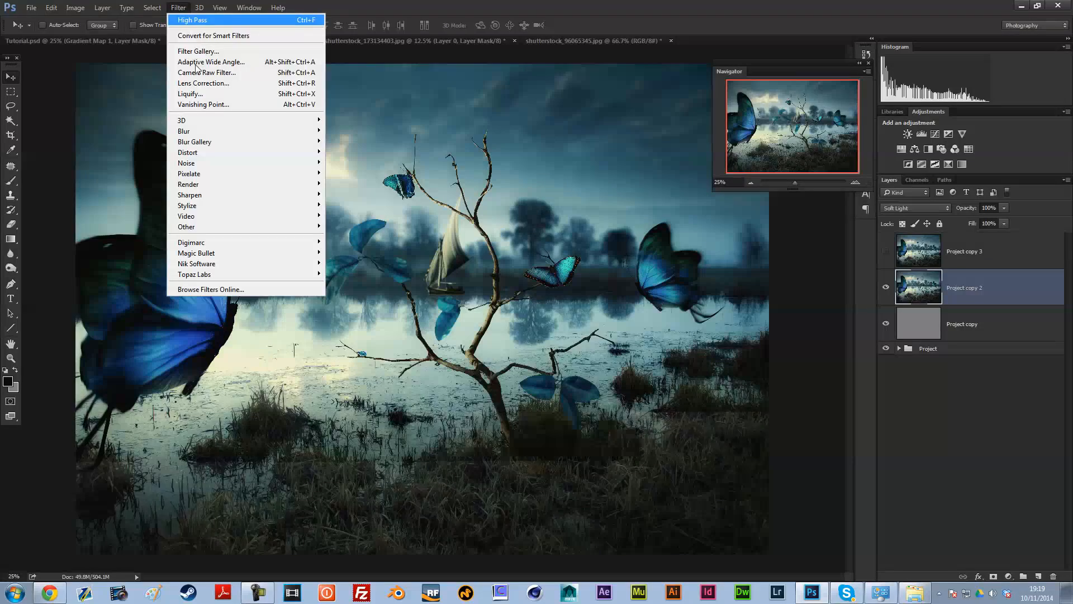
pyautogui.moveTo(199, 234)
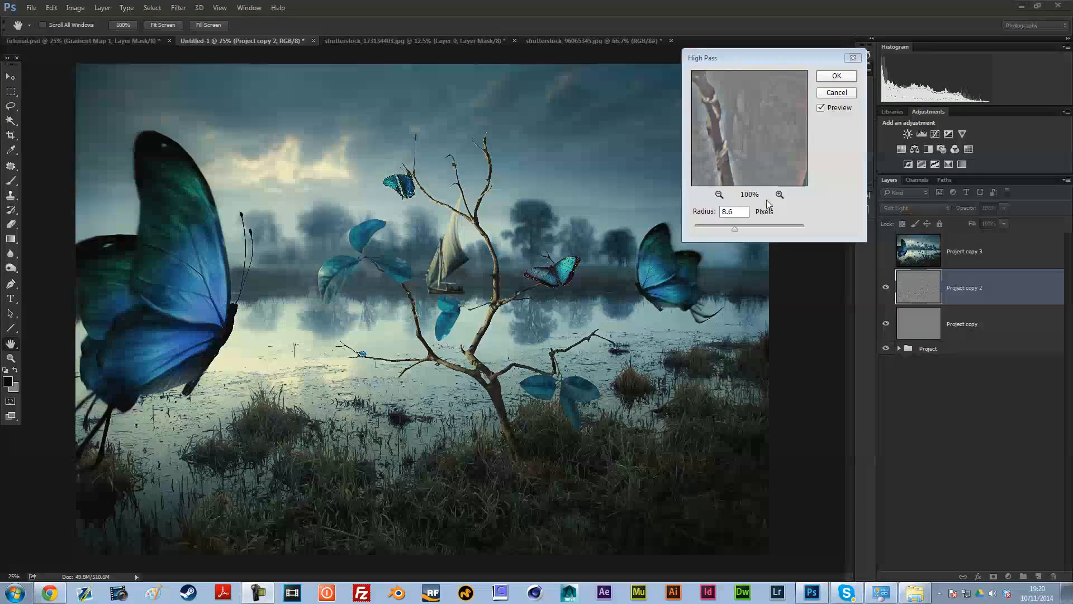
pyautogui.moveTo(735, 230); pyautogui.dragTo(745, 230)
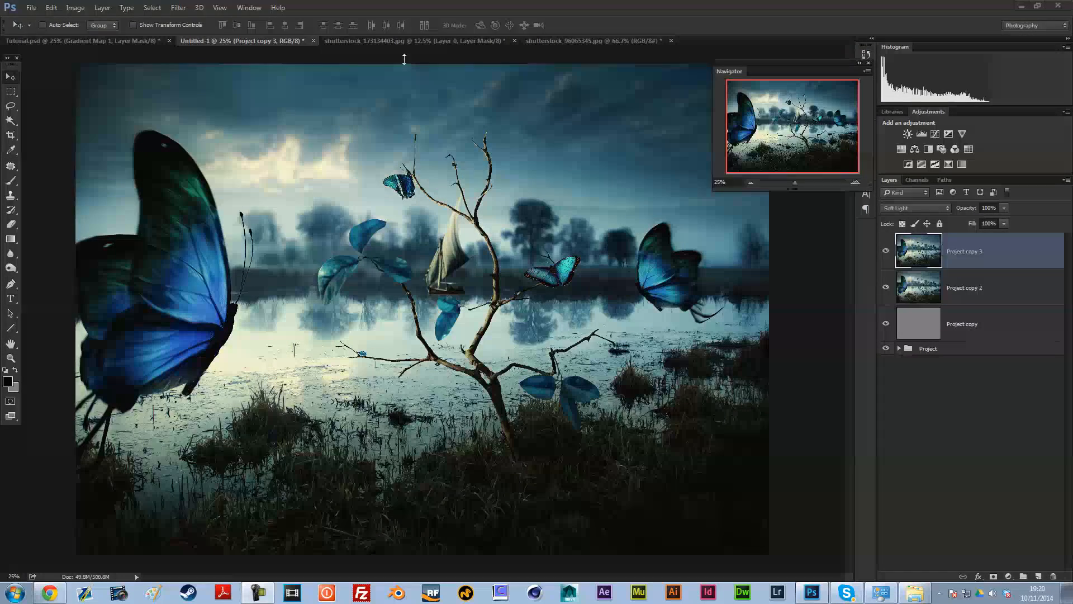
pyautogui.click(179, 7)
pyautogui.moveTo(227, 226)
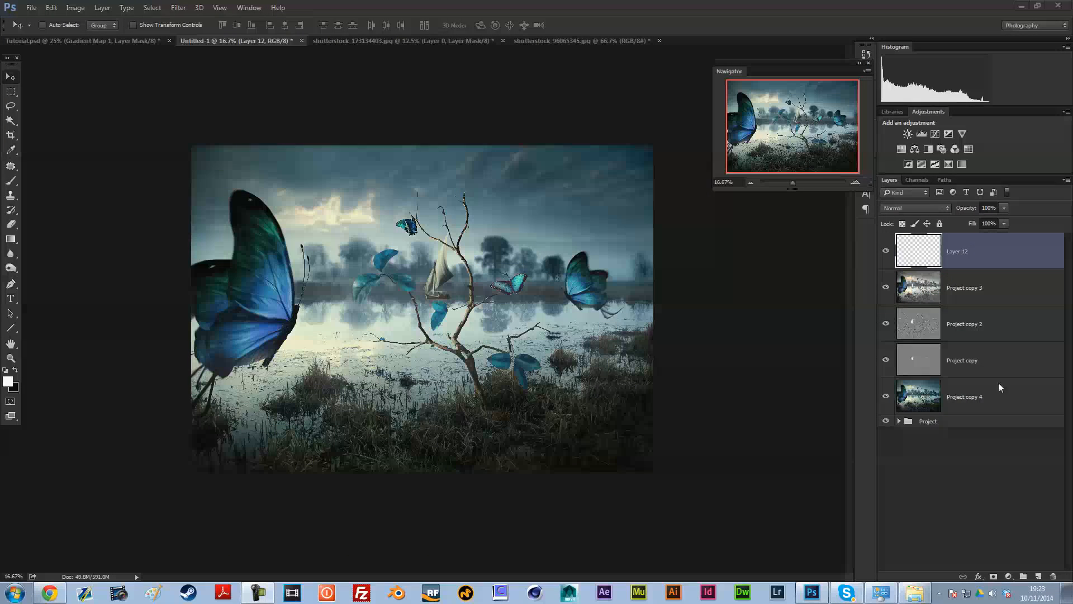
# Step: Close the Untitled-1 document without saving the changes
pyautogui.click(750, 182)
pyautogui.click(856, 182)
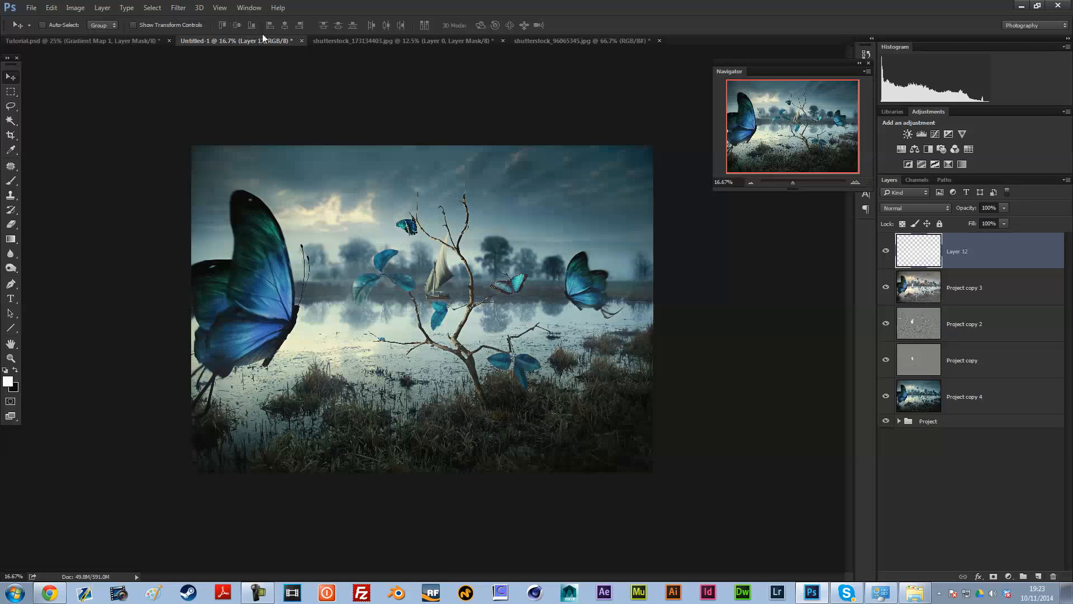
pyautogui.click(301, 40)
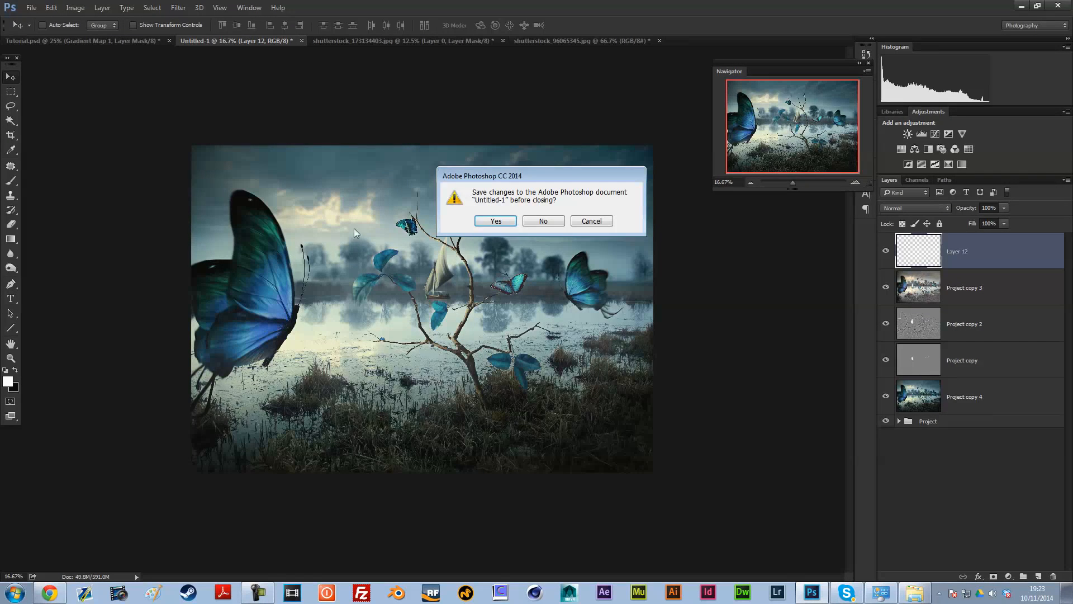
pyautogui.click(545, 220)
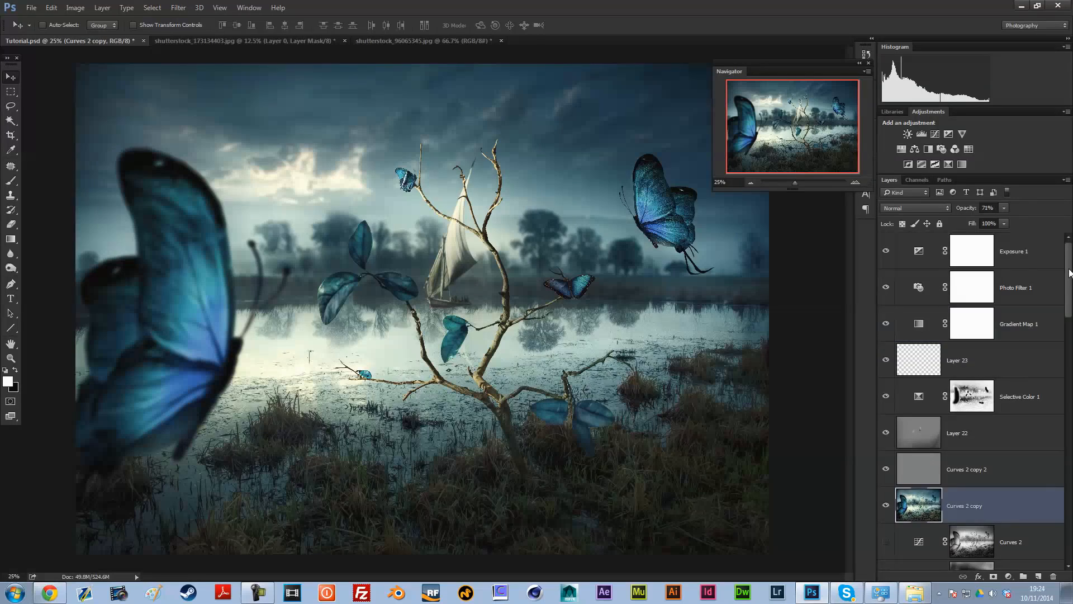
pyautogui.moveTo(1069, 273)
pyautogui.mouseDown()
pyautogui.moveTo(1071, 430)
pyautogui.moveTo(1058, 271)
pyautogui.mouseUp()
pyautogui.click(1038, 576)
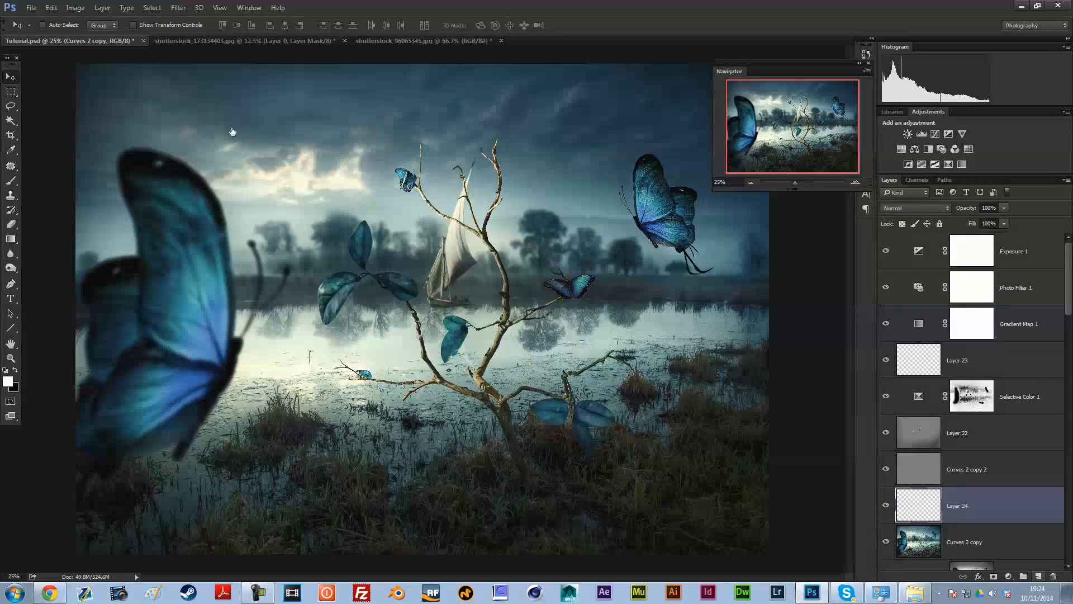
pyautogui.click(10, 180)
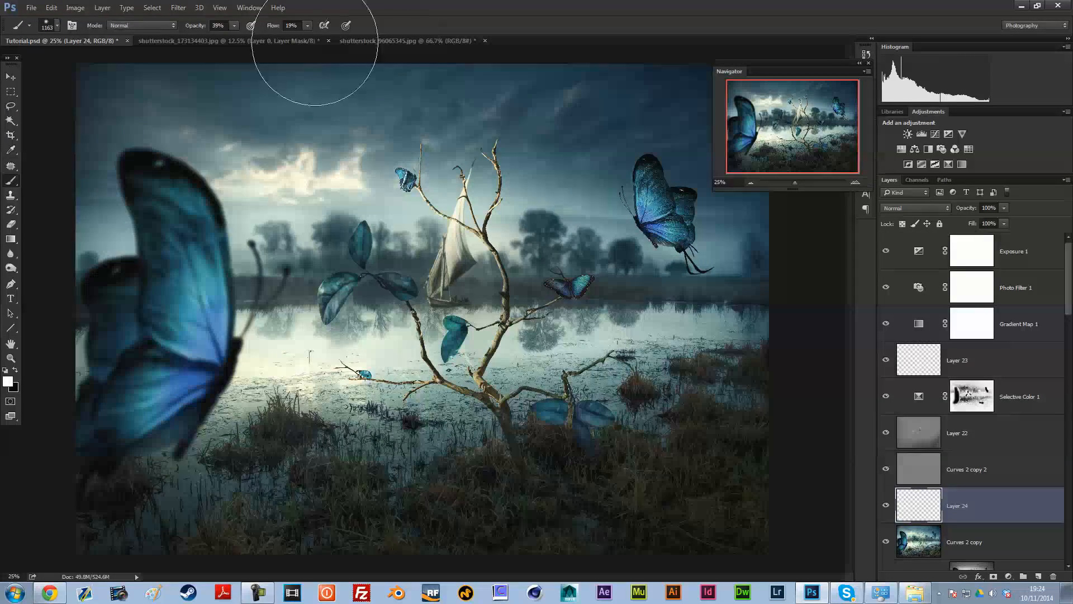
pyautogui.click(11, 76)
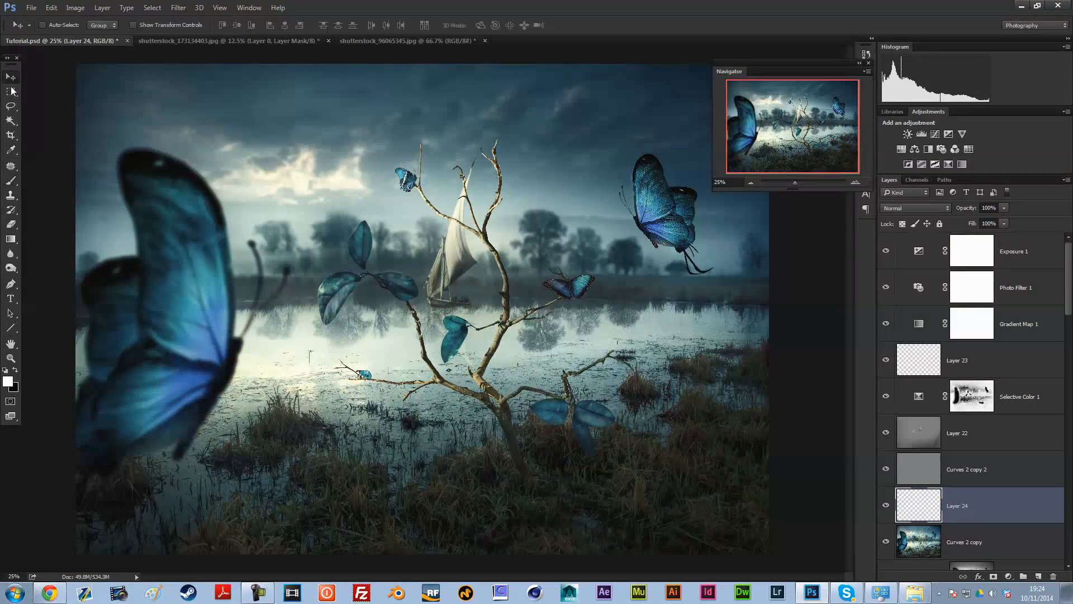
pyautogui.hotkey('ctrl', 'e')
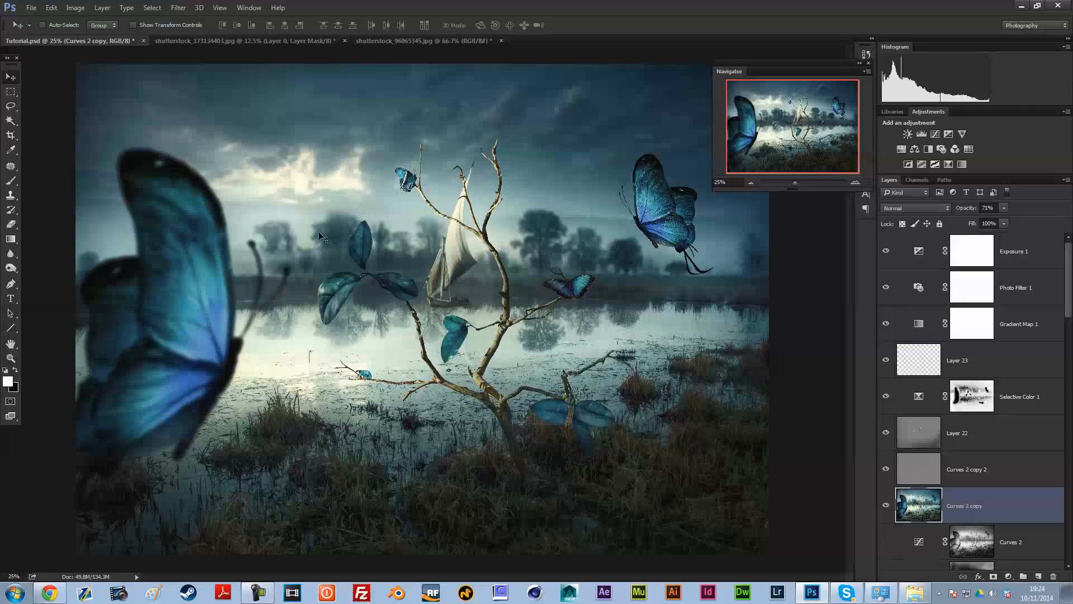
pyautogui.hotkey('ctrl', '-')
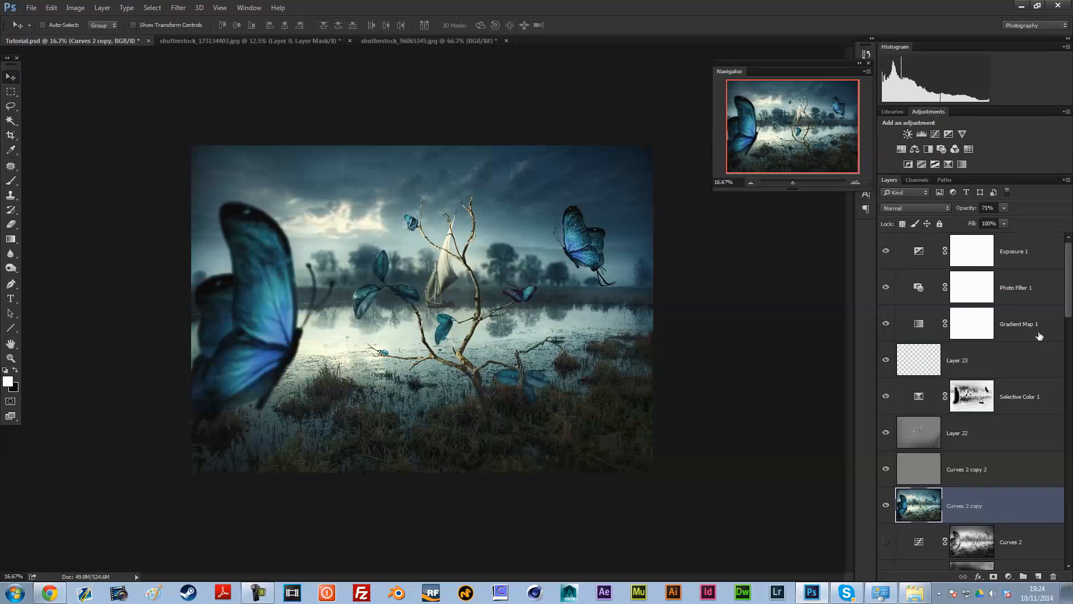
# Step: Examine how the image changes with the Curves 2 copy, Curves 1 and Curves 2 layers shown and hidden
pyautogui.moveTo(1068, 281); pyautogui.dragTo(1068, 358)
pyautogui.scroll(6, 932, 314)
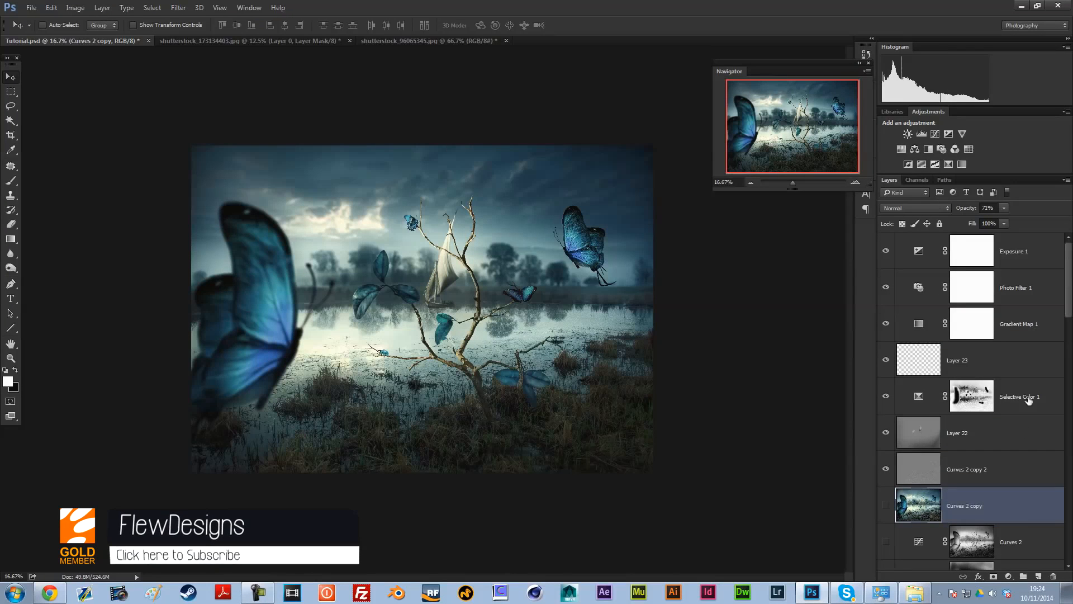
pyautogui.click(1025, 253)
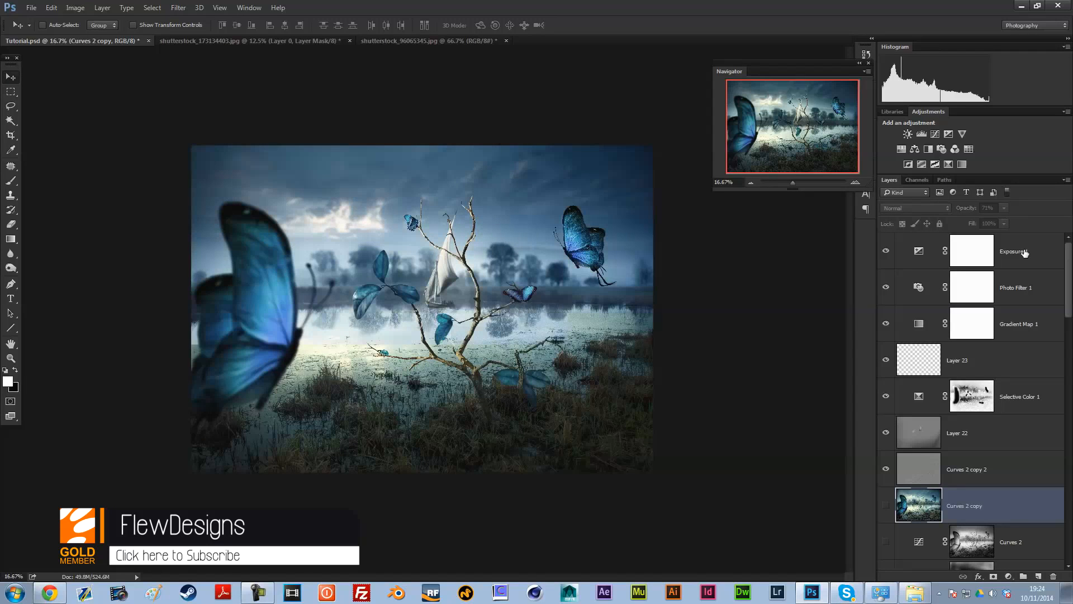
pyautogui.moveTo(1064, 289); pyautogui.dragTo(1065, 340)
pyautogui.click(886, 374)
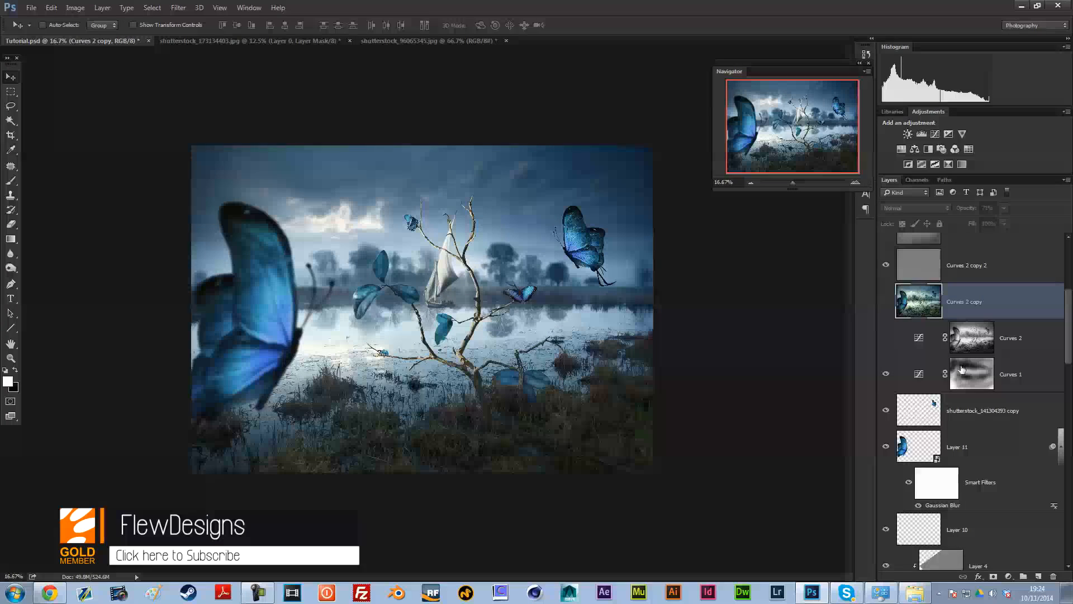
pyautogui.click(886, 338)
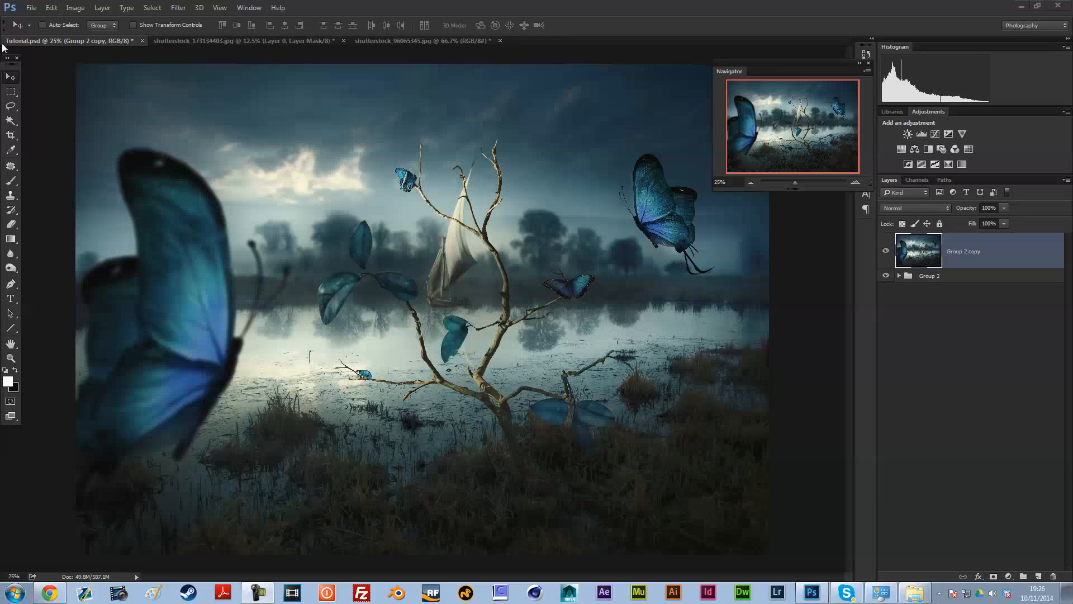
# Step: Try the Topaz Clarity filter on Group 2 copy with micro contrast 0.11, low contrast 0.05 and medium contrast 0.11
pyautogui.click(179, 7)
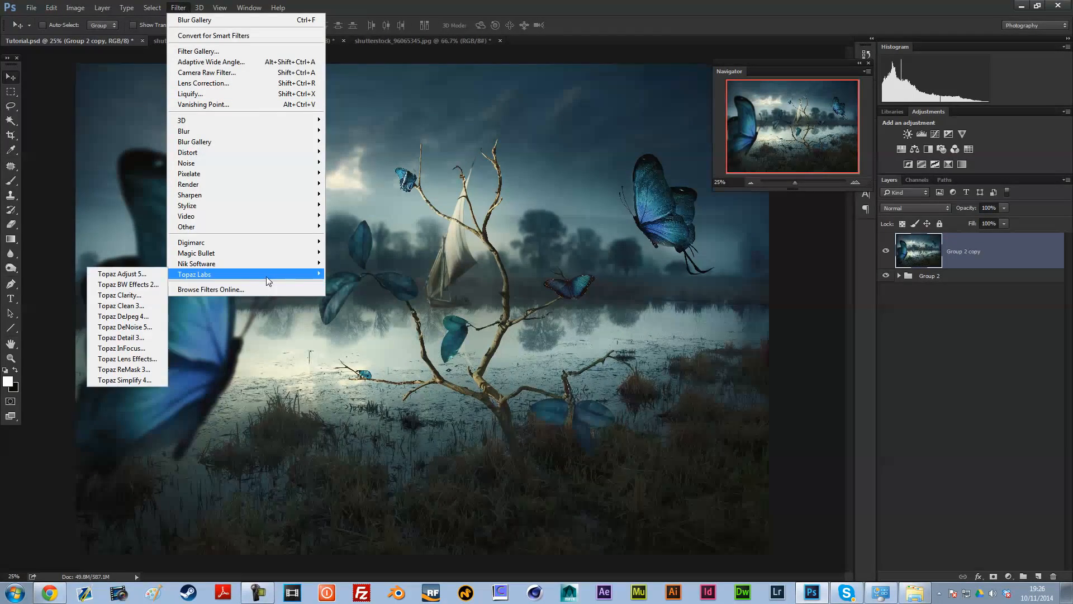
pyautogui.moveTo(257, 260)
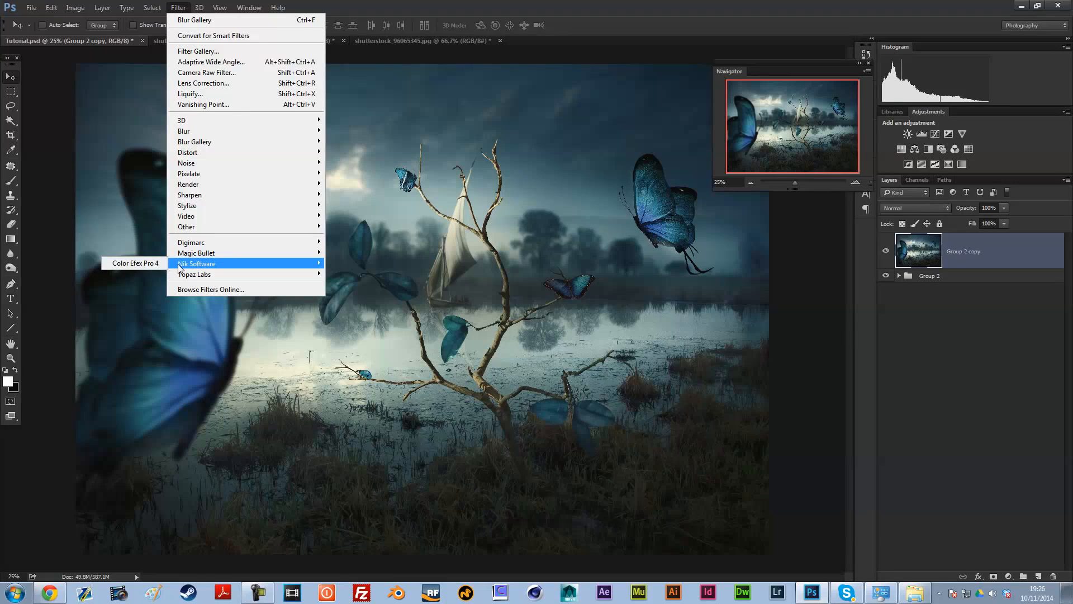
pyautogui.moveTo(210, 274)
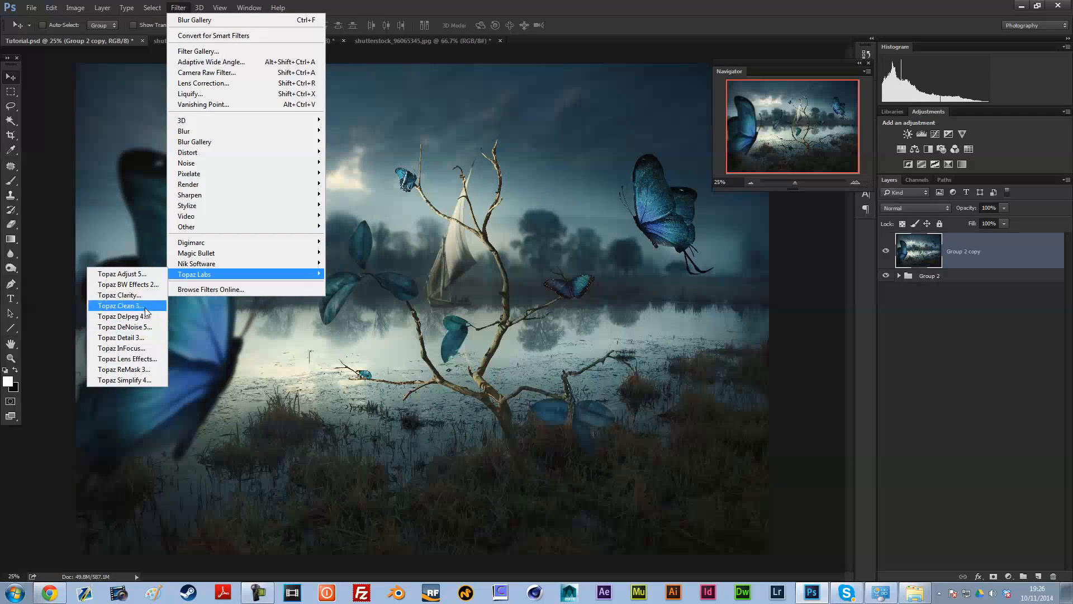
pyautogui.press('Return')
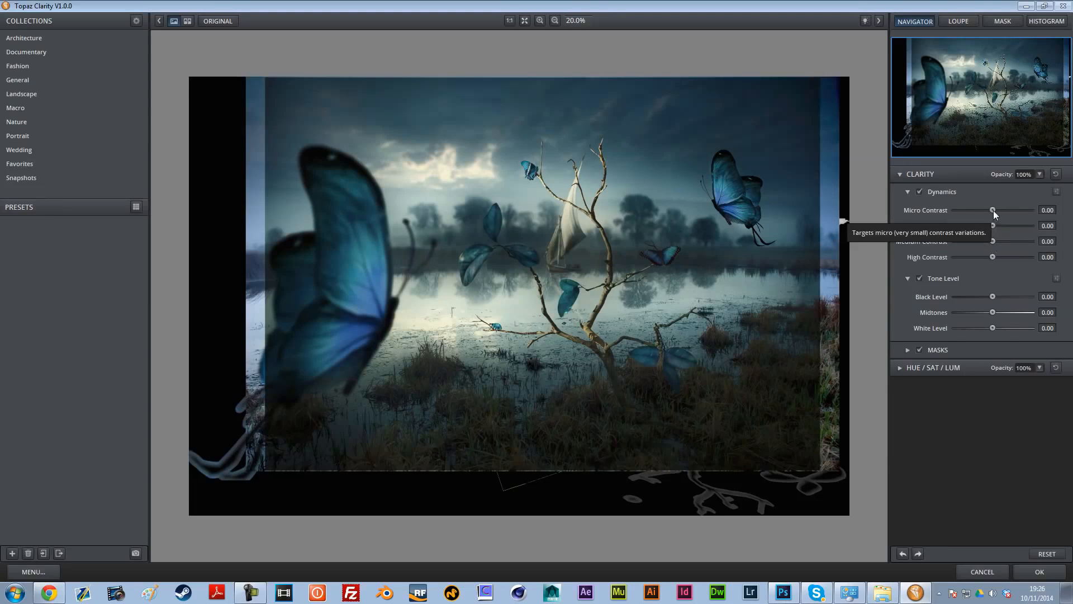
pyautogui.moveTo(994, 210); pyautogui.dragTo(994, 210)
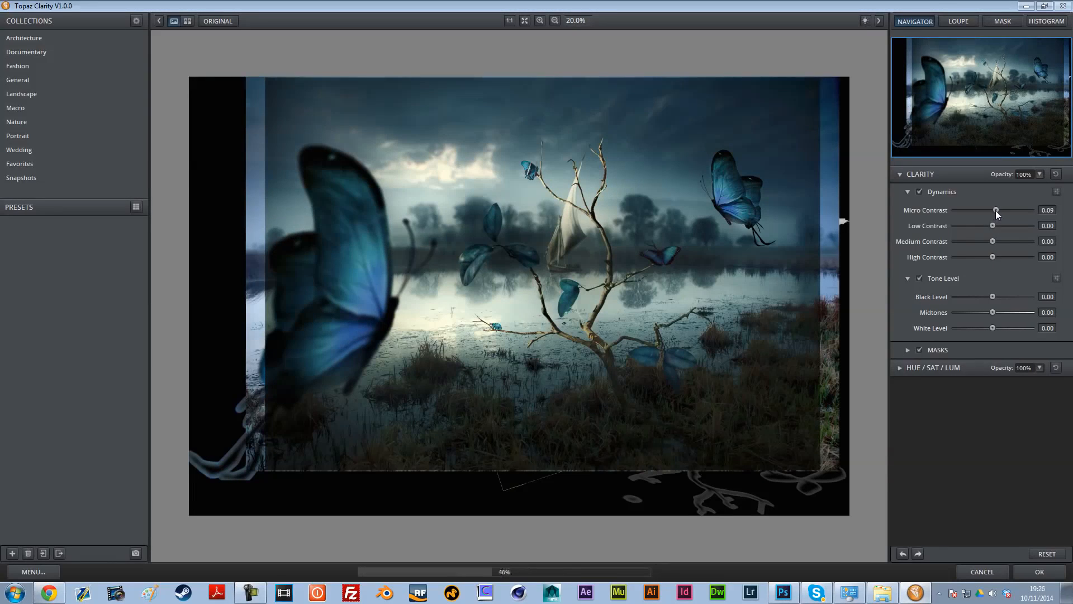
pyautogui.moveTo(994, 210); pyautogui.dragTo(995, 240)
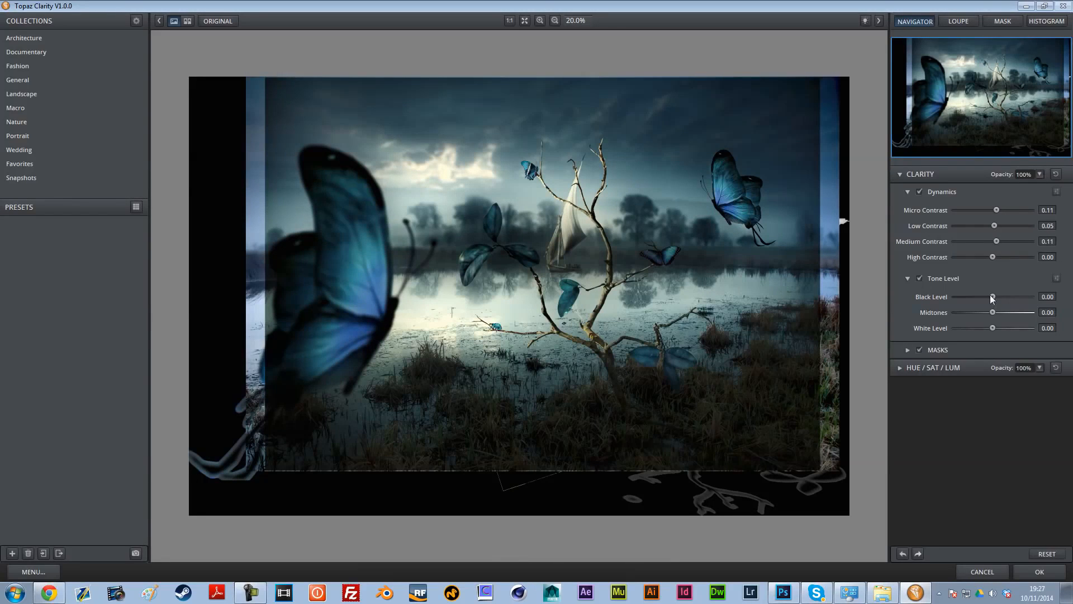
# Step: Try micro contrast 0.28, low contrast 0.27 and black level 0.20 in Topaz Clarity, and cancel the filter
pyautogui.moveTo(992, 297); pyautogui.dragTo(1000, 296)
pyautogui.moveTo(994, 225); pyautogui.dragTo(1003, 210)
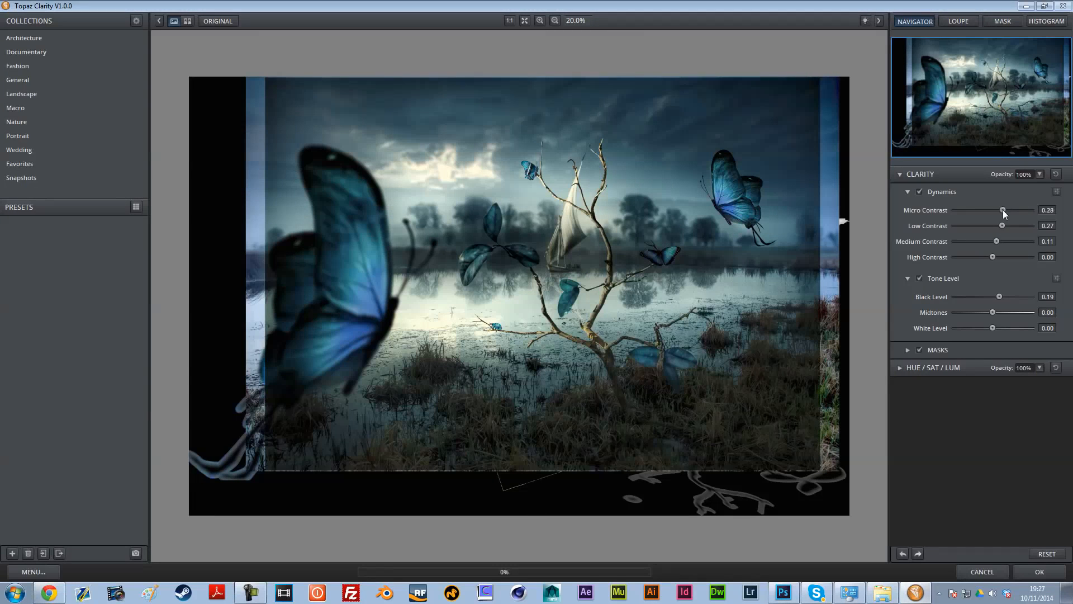
pyautogui.moveTo(998, 296); pyautogui.dragTo(995, 294)
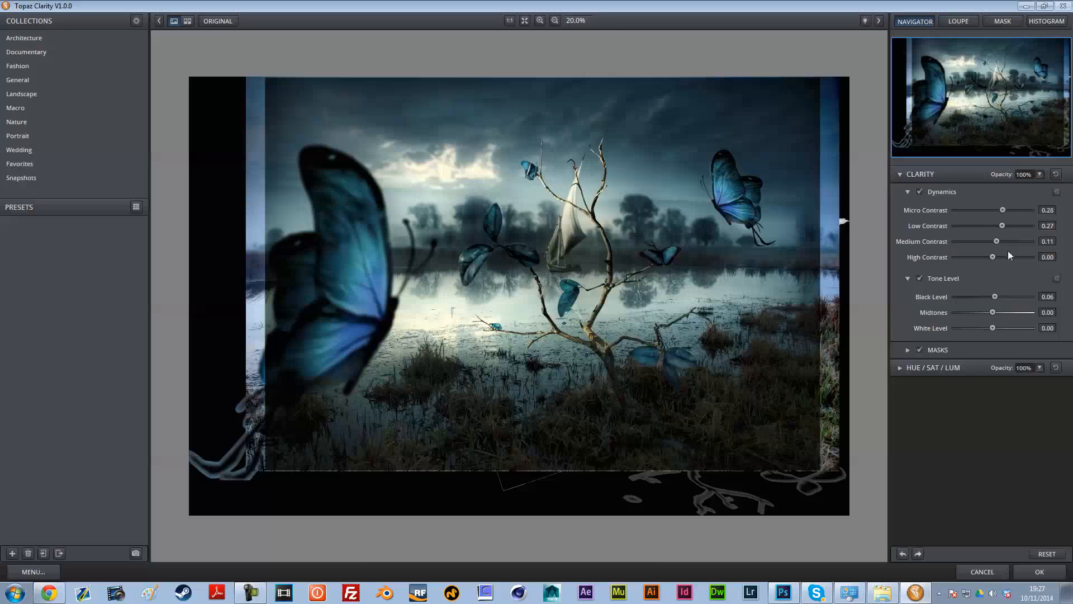
pyautogui.moveTo(994, 296); pyautogui.dragTo(991, 296)
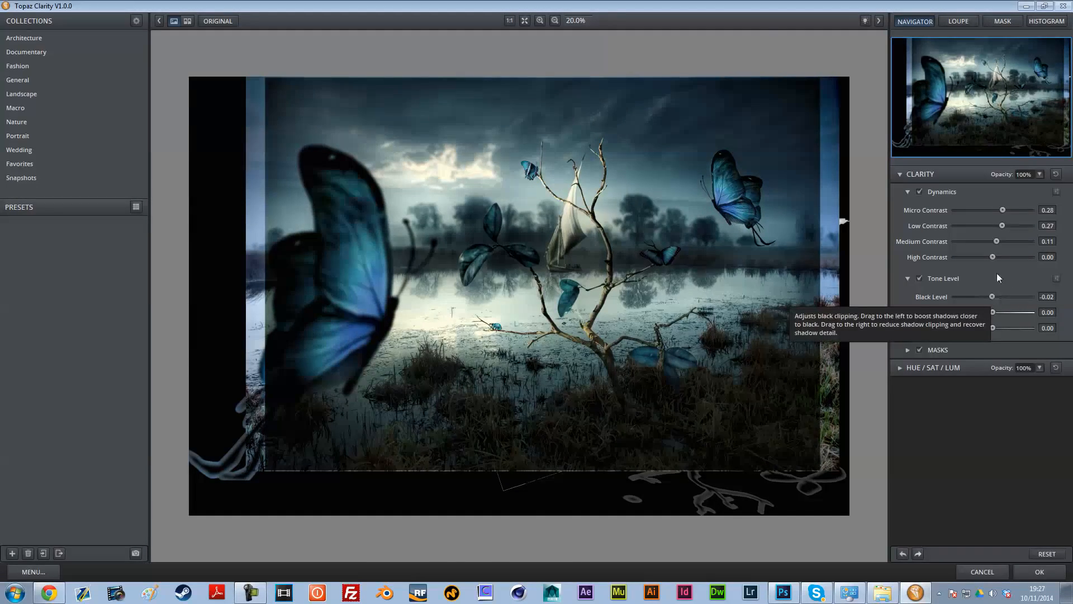
pyautogui.moveTo(994, 296); pyautogui.dragTo(1000, 296)
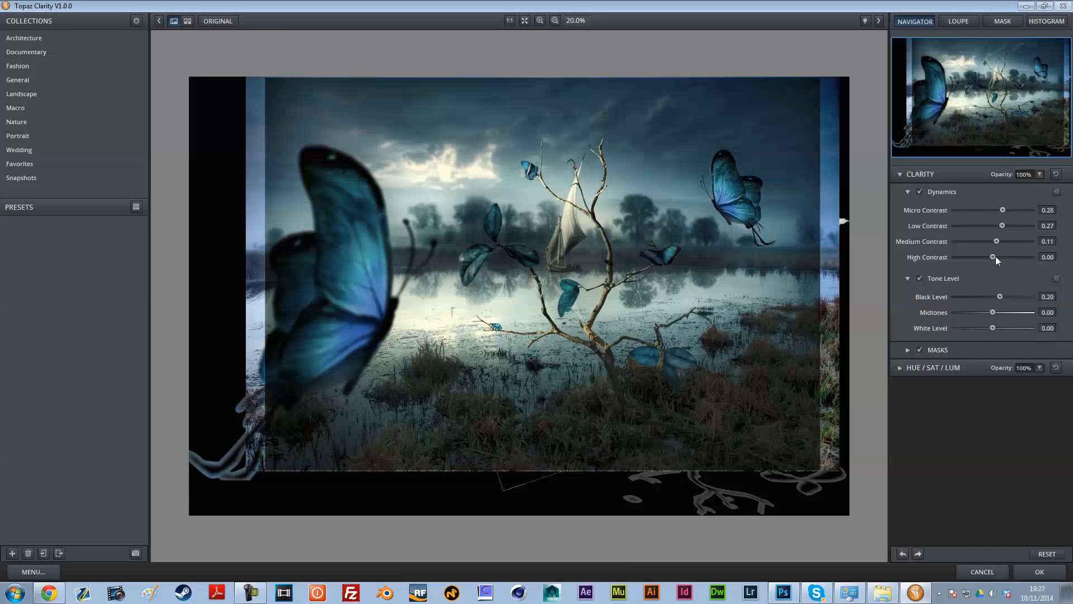
pyautogui.click(994, 573)
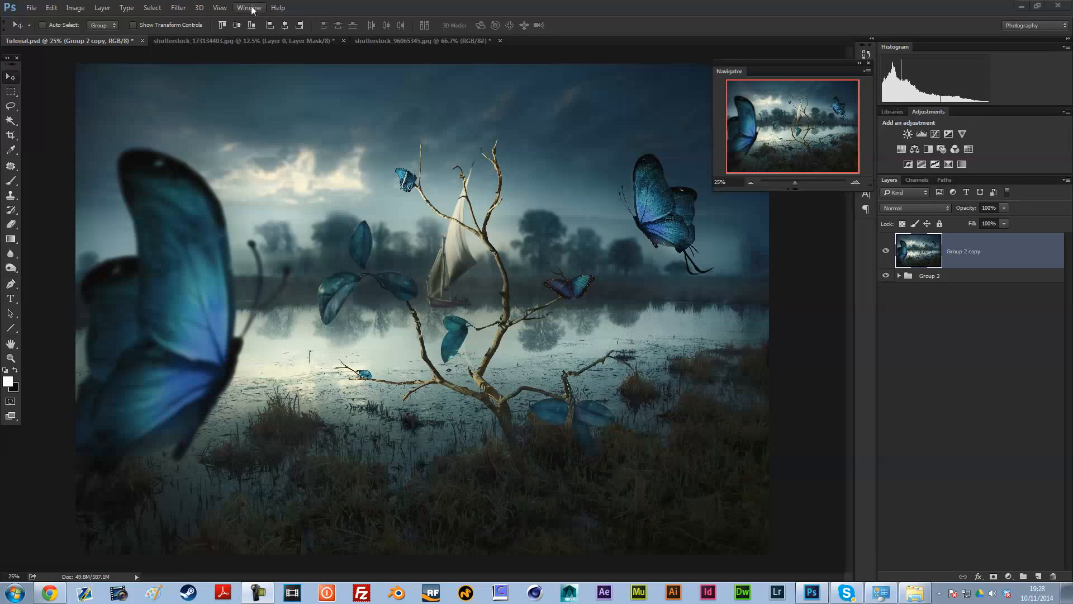
# Step: Open the Group 2 copy layer in the Color Efex Pro 4 filter and remove the preloaded Detail Extractor
pyautogui.click(179, 8)
pyautogui.hotkey('ctrl', 'a')
pyautogui.moveTo(211, 263)
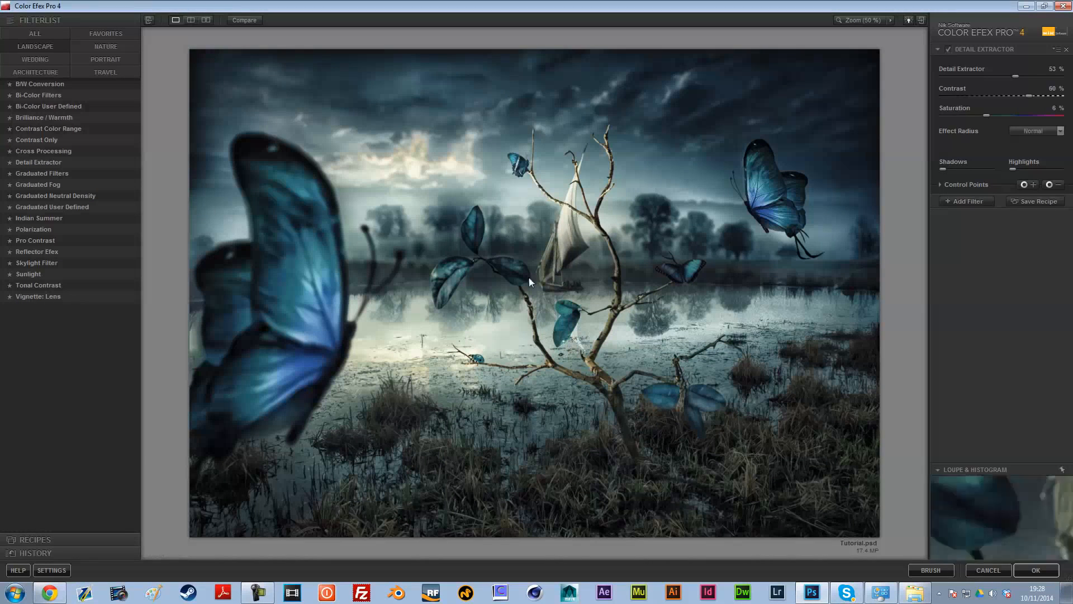
pyautogui.click(1065, 50)
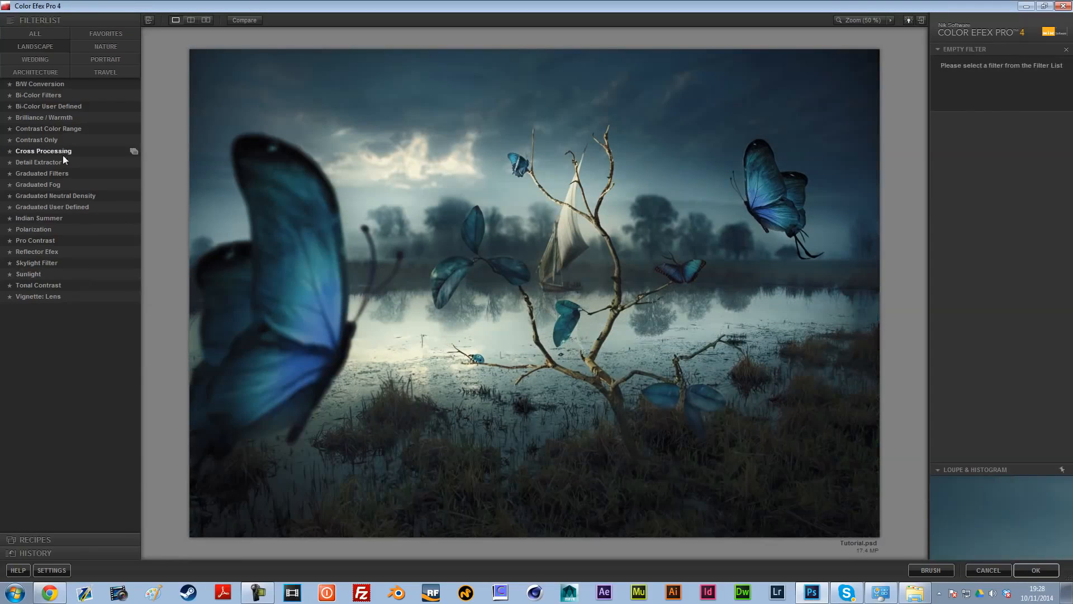
# Step: Add a Detail Extractor filter from the full filter list, with detail extractor at 41% and contrast at 45%
pyautogui.click(46, 30)
pyautogui.click(66, 241)
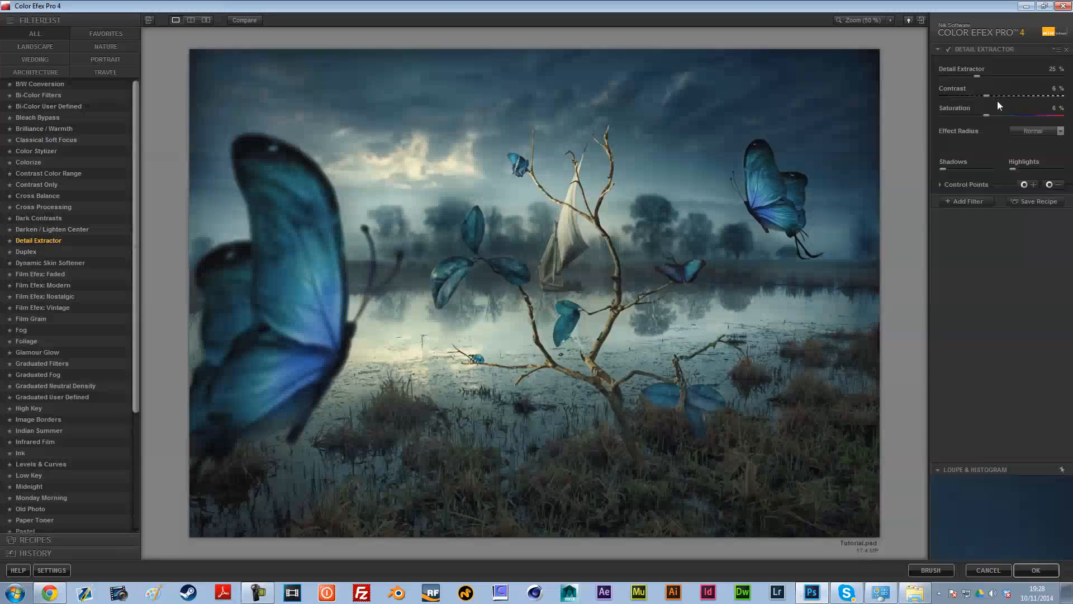
pyautogui.moveTo(987, 99); pyautogui.dragTo(1003, 99)
pyautogui.moveTo(1012, 99)
pyautogui.mouseDown()
pyautogui.moveTo(996, 76)
pyautogui.moveTo(1016, 95)
pyautogui.mouseUp()
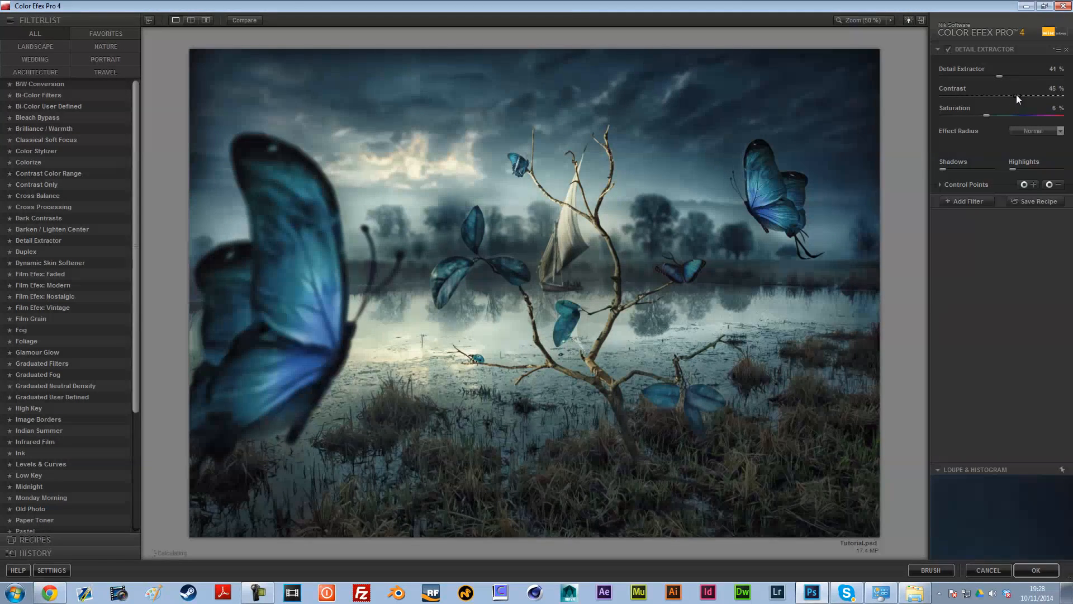
# Step: Stack a Glamour Glow filter on top of Detail Extractor, try its glow at 100% and set it to 0%
pyautogui.click(983, 198)
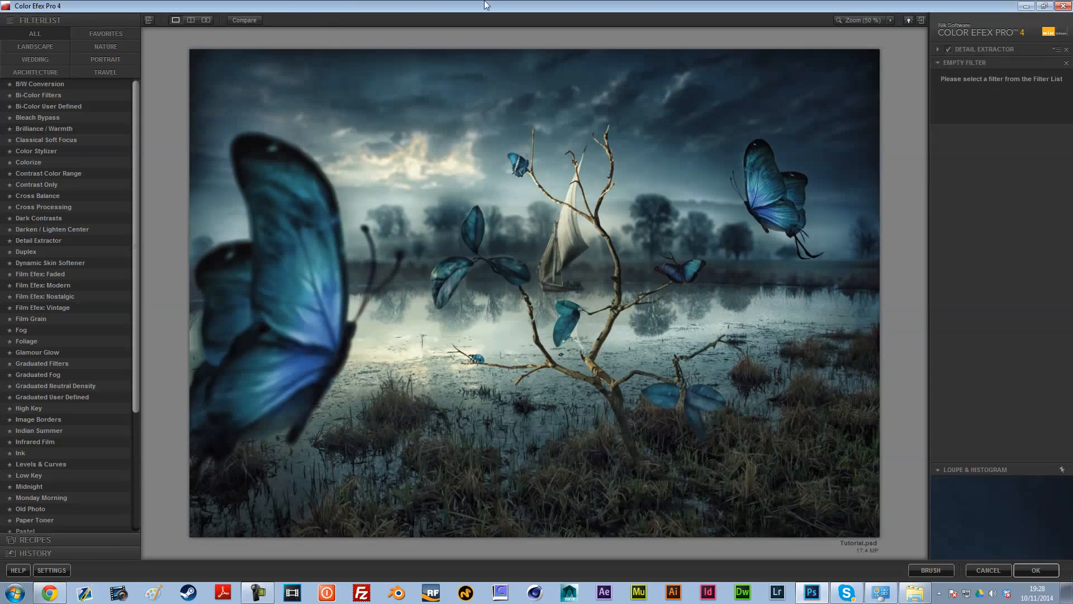
pyautogui.click(85, 351)
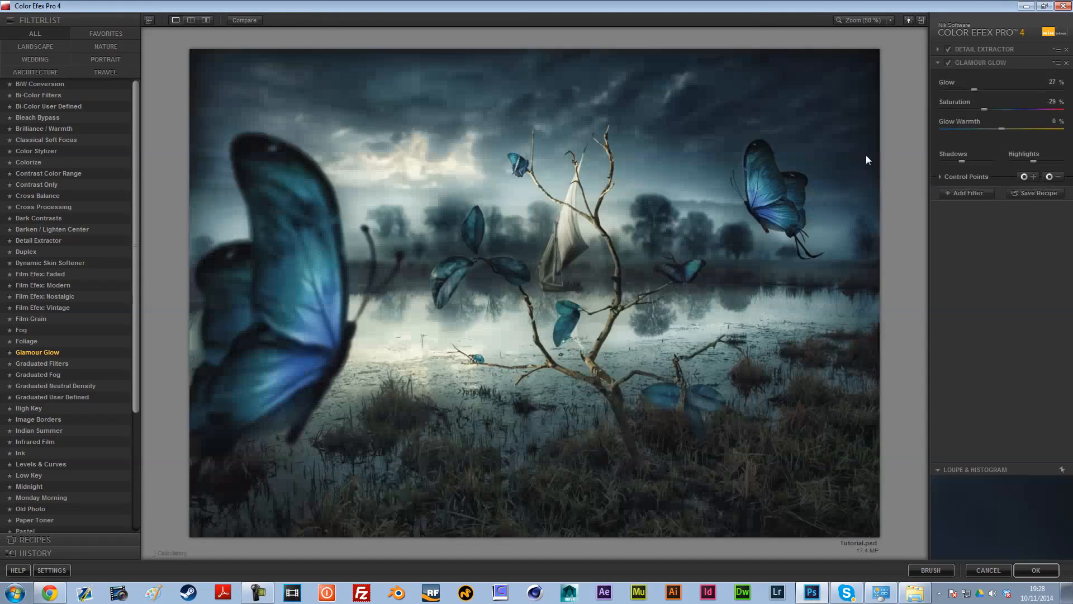
pyautogui.moveTo(974, 89); pyautogui.dragTo(1065, 90)
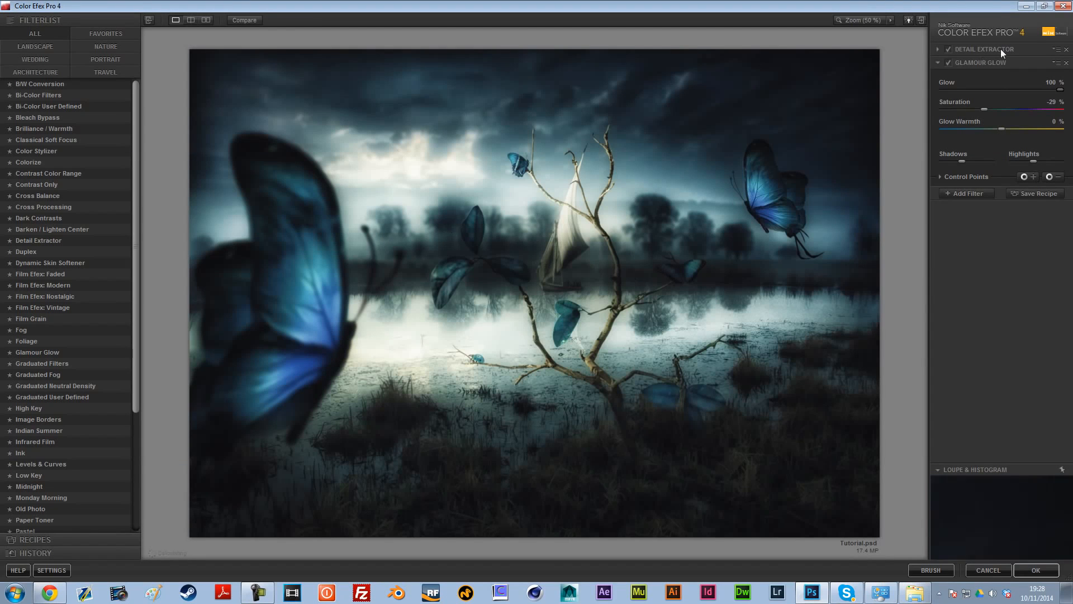
pyautogui.moveTo(1056, 89); pyautogui.dragTo(933, 107)
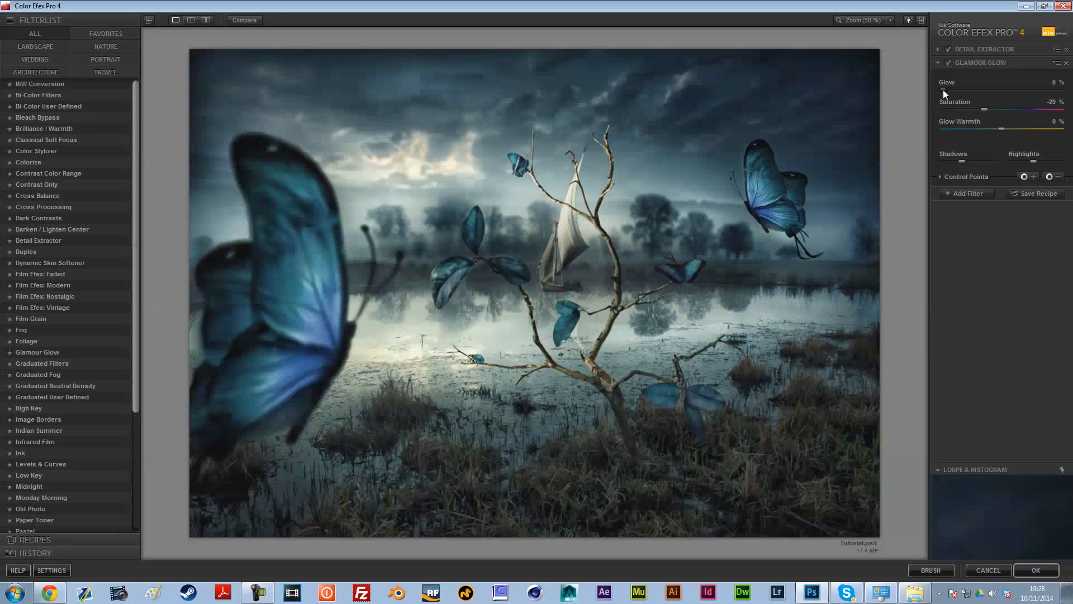
# Step: Add a Tonal Contrast filter to the stack and lower its highlights, midtones and shadows to about -60% each
pyautogui.click(945, 193)
pyautogui.scroll(-5, 134, 235)
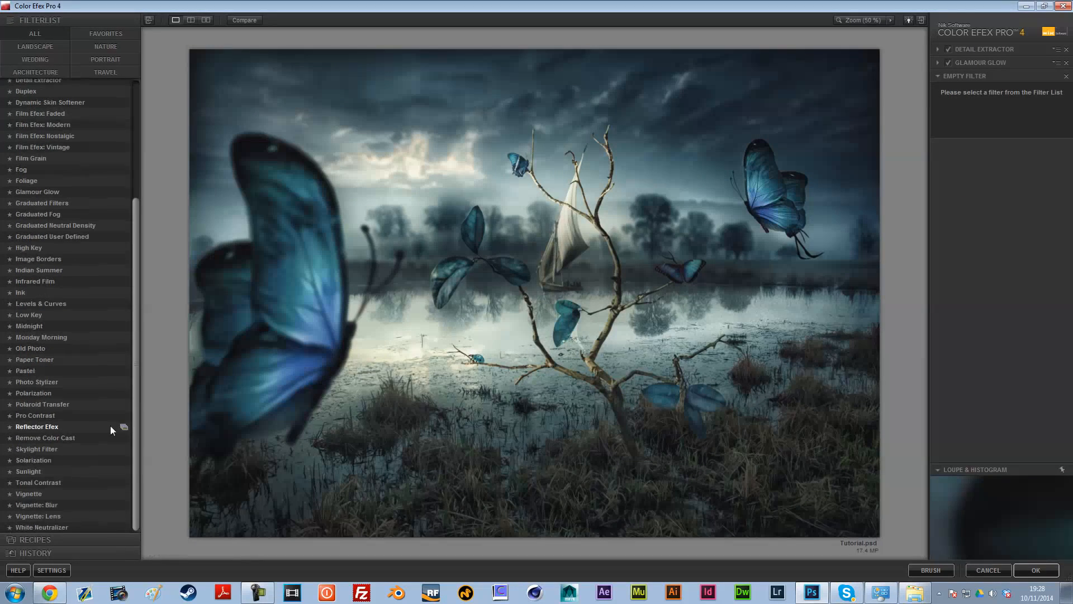
pyautogui.click(51, 483)
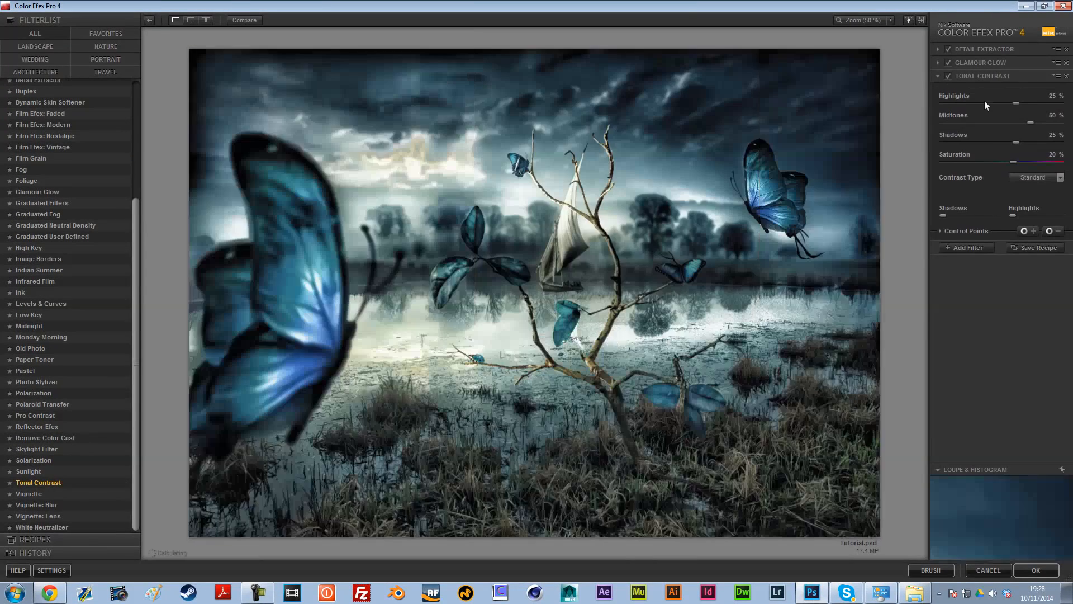
pyautogui.click(981, 103)
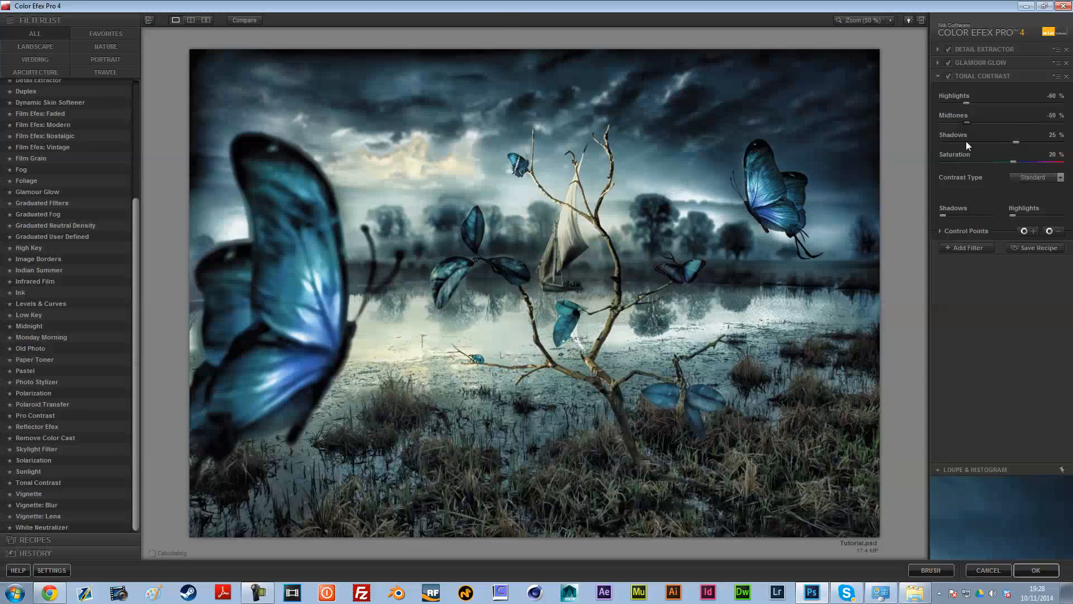
pyautogui.click(966, 122)
pyautogui.click(966, 142)
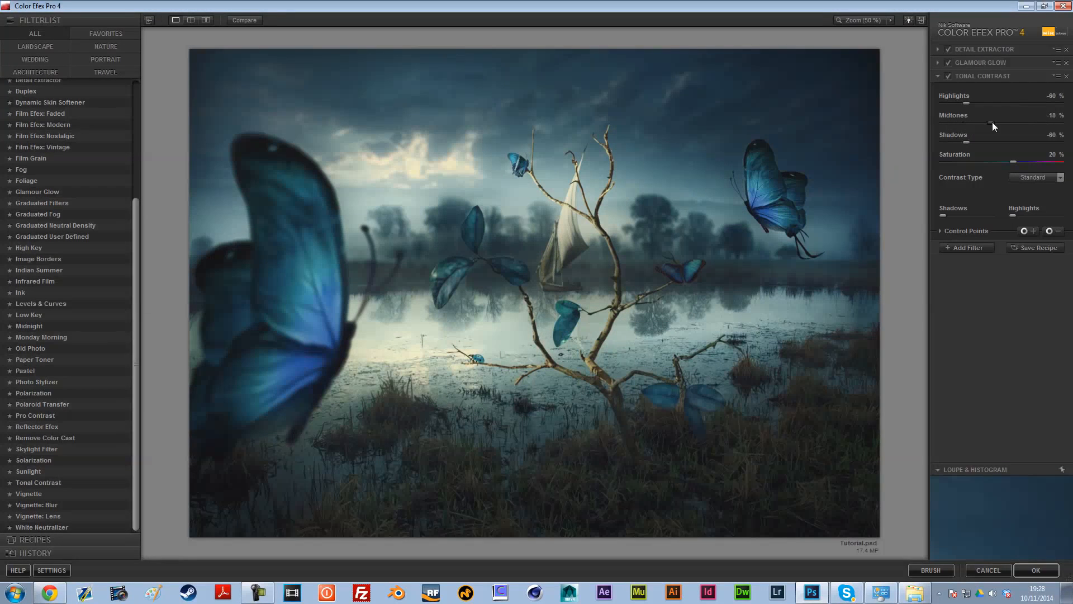
# Step: Set the Tonal Contrast highlights to -74%, midtones to 47% and shadows to -11%, and apply the filter stack
pyautogui.moveTo(992, 121); pyautogui.dragTo(1022, 121)
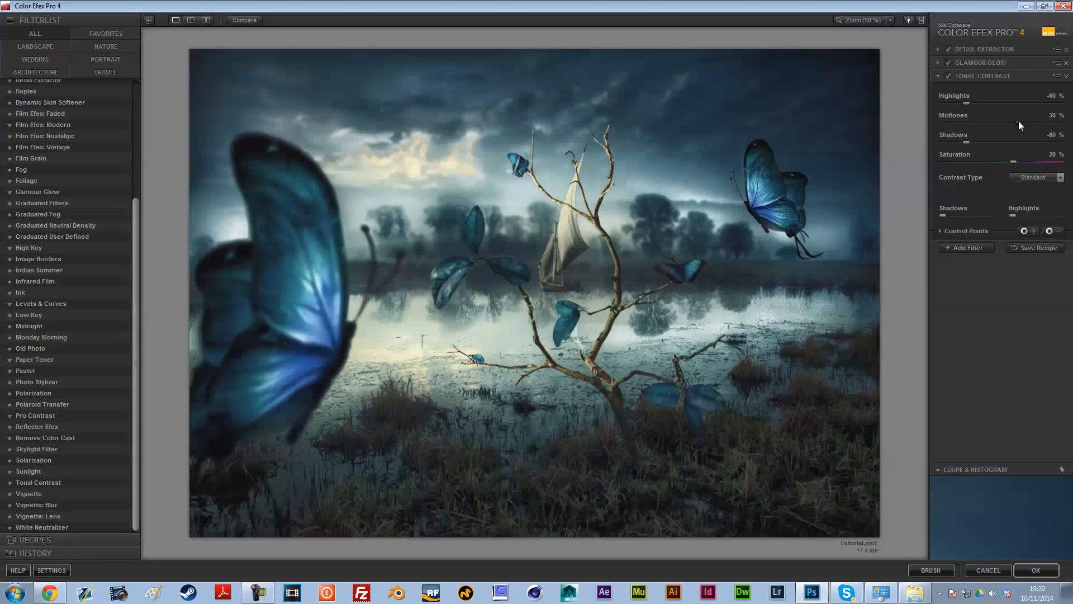
pyautogui.click(982, 141)
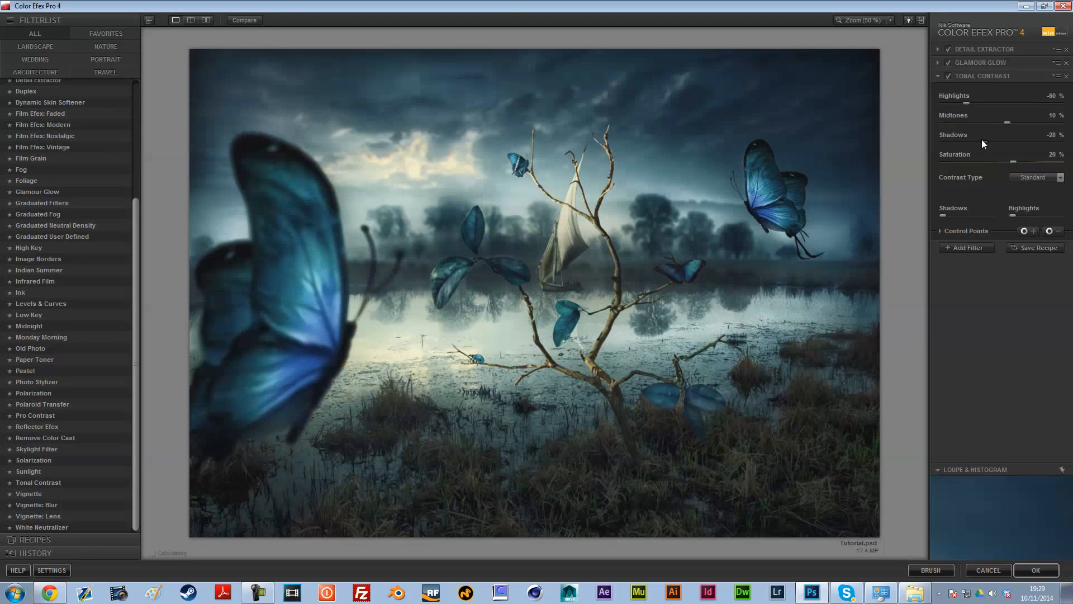
pyautogui.moveTo(1007, 122); pyautogui.dragTo(952, 102)
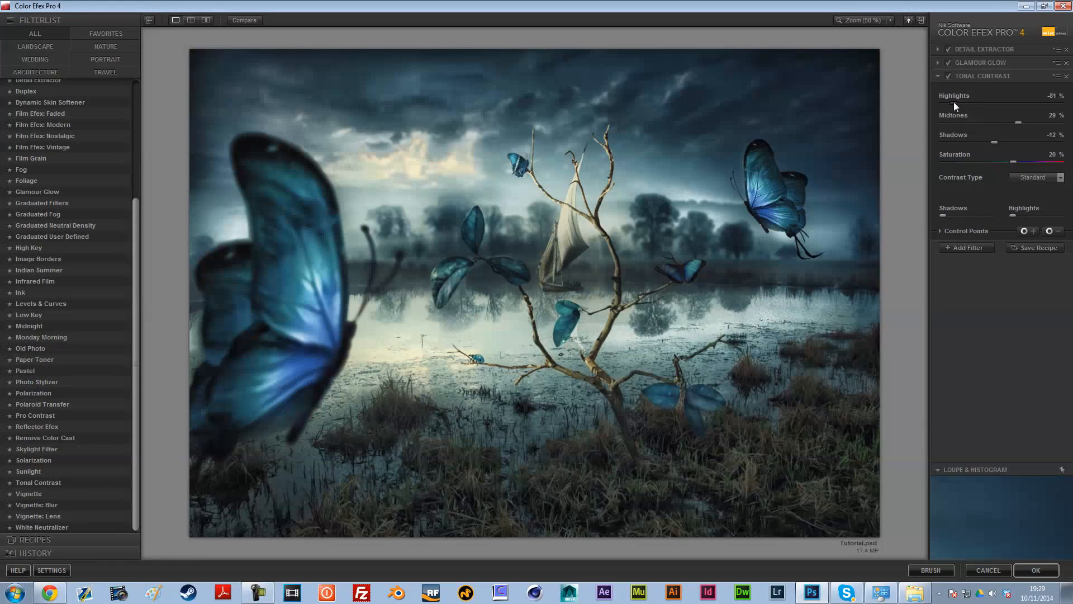
pyautogui.moveTo(988, 143)
pyautogui.mouseDown()
pyautogui.moveTo(1007, 142)
pyautogui.moveTo(993, 142)
pyautogui.mouseUp()
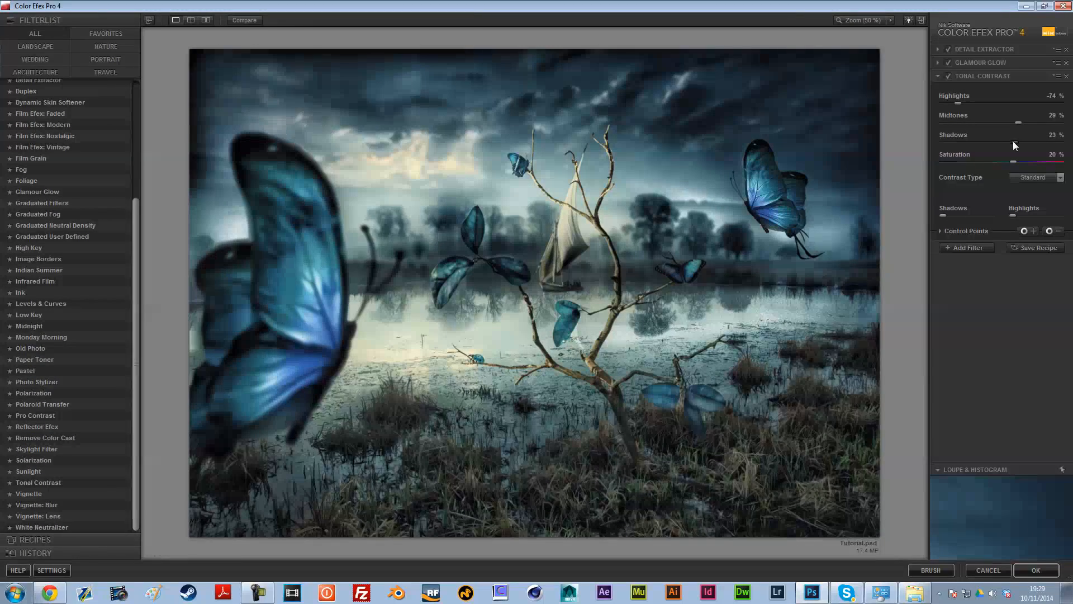
pyautogui.moveTo(1005, 141); pyautogui.dragTo(1024, 121)
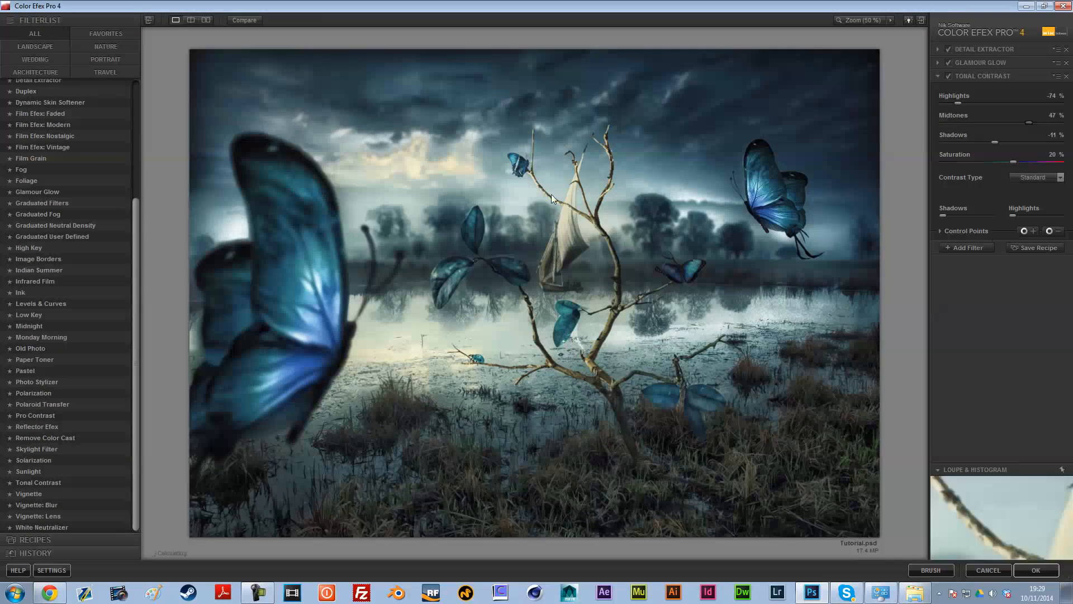
pyautogui.click(1036, 569)
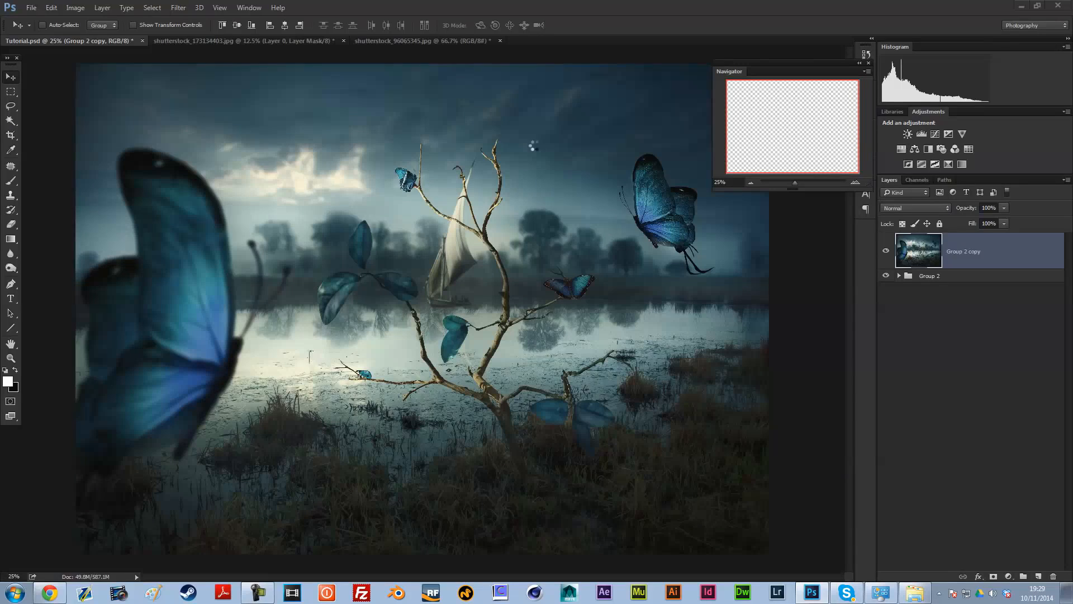
# Step: Make black the foreground colour with the Nik Software layer's mask active
pyautogui.hotkey('ctrl', 'j')
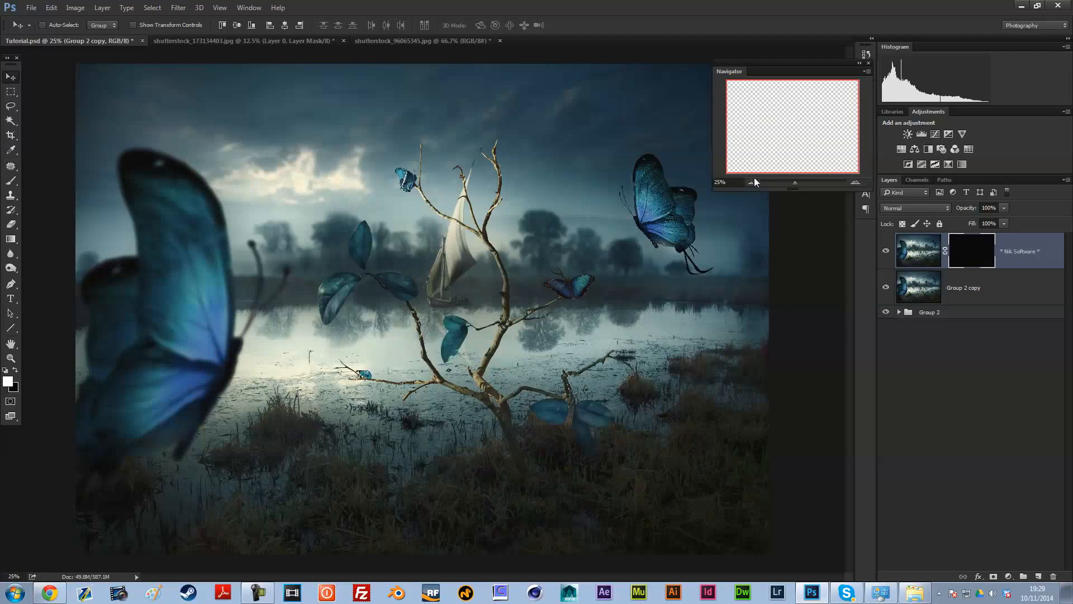
pyautogui.press('x')
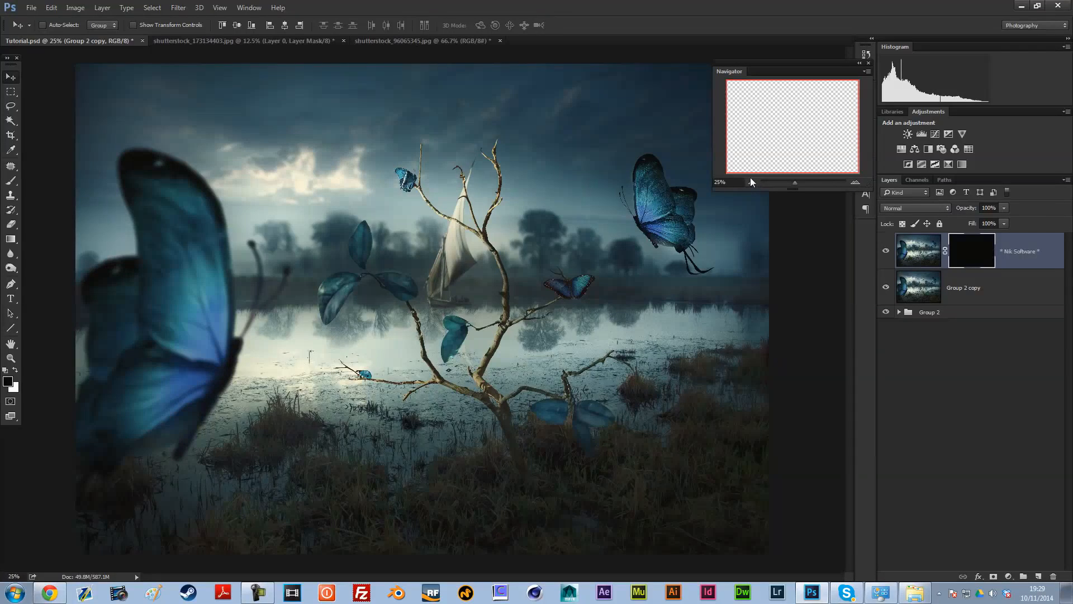